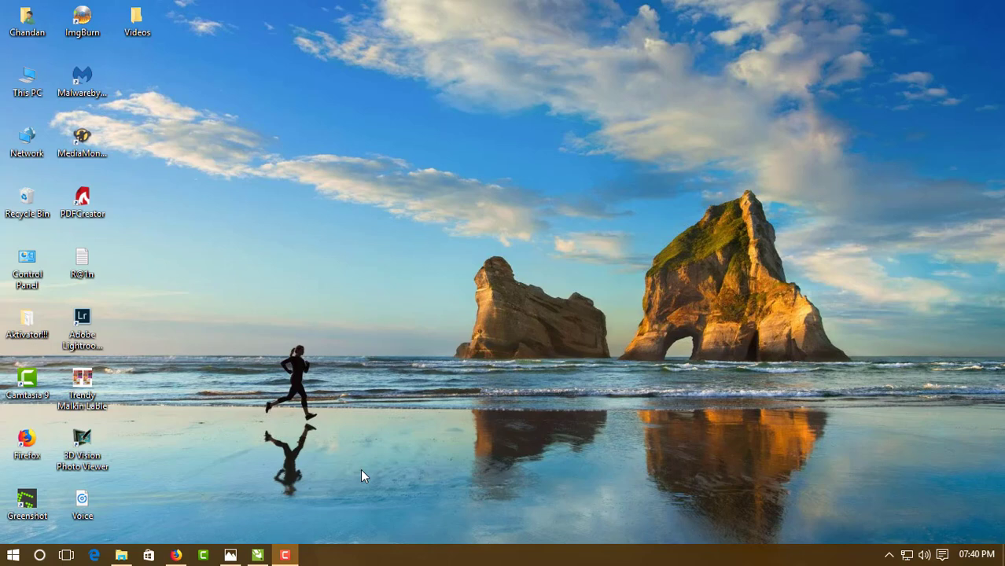
Examine the finished restaurant flyer, Flayer Design.jpg, full screen in Photos and close the viewer
{"action": "left_click", "coordinate": [230, 555]}
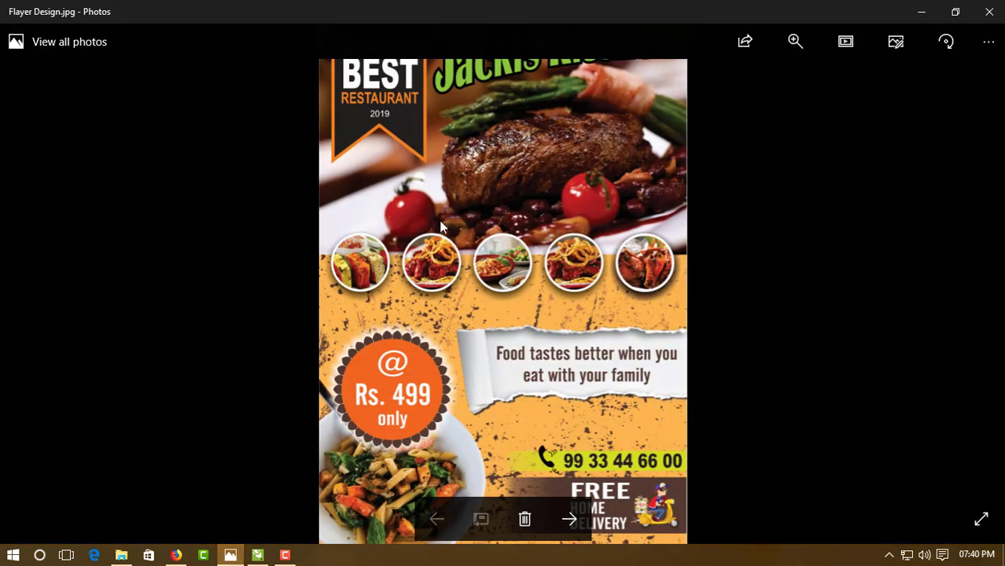
{"action": "left_click", "coordinate": [981, 519]}
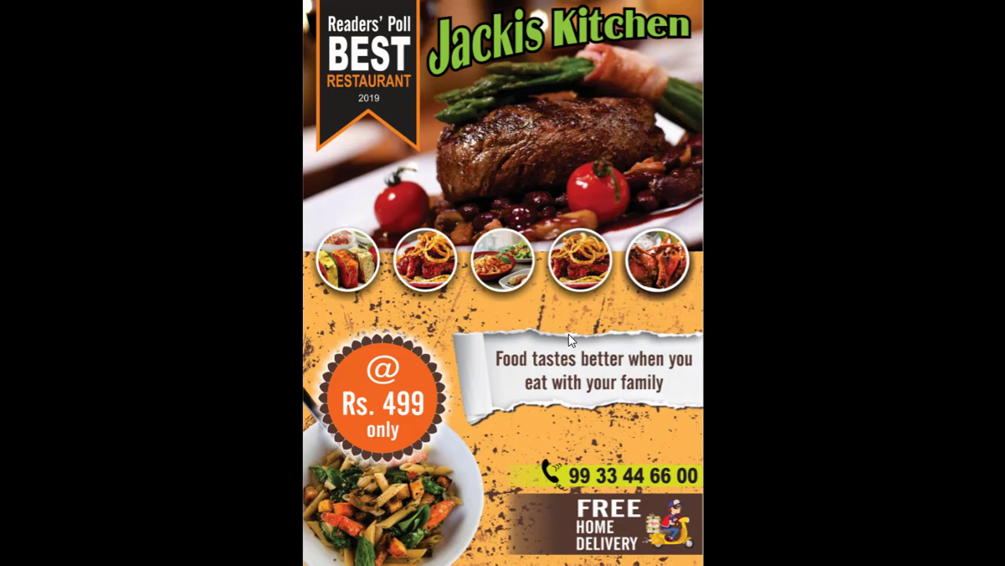
{"action": "mouse_move", "coordinate": [928, 325]}
{"action": "key", "text": "Escape"}
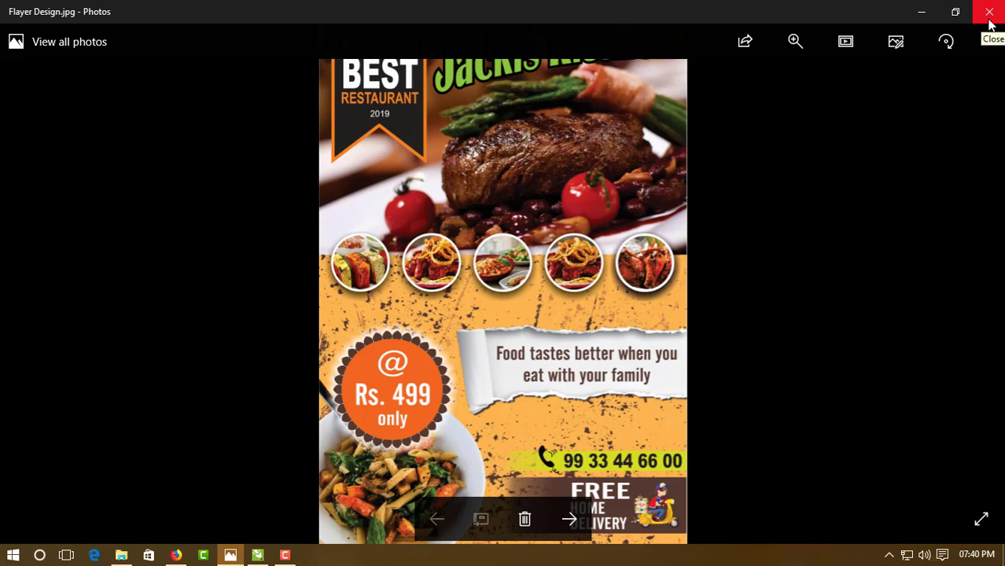
{"action": "left_click", "coordinate": [989, 22]}
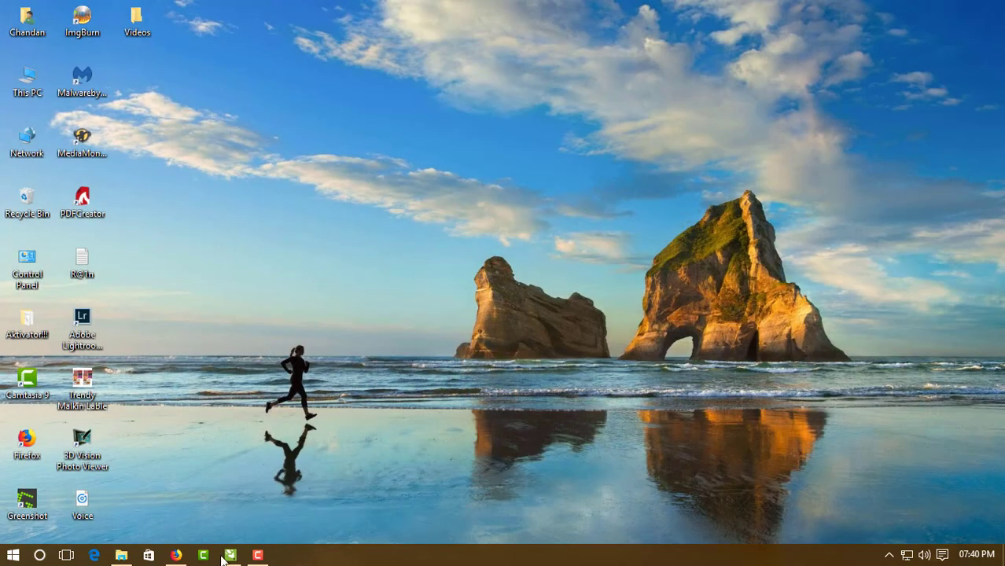
Switch to CorelDRAW and create a 210 × 297 mm rectangle matching the A4 page
{"action": "left_click", "coordinate": [222, 557]}
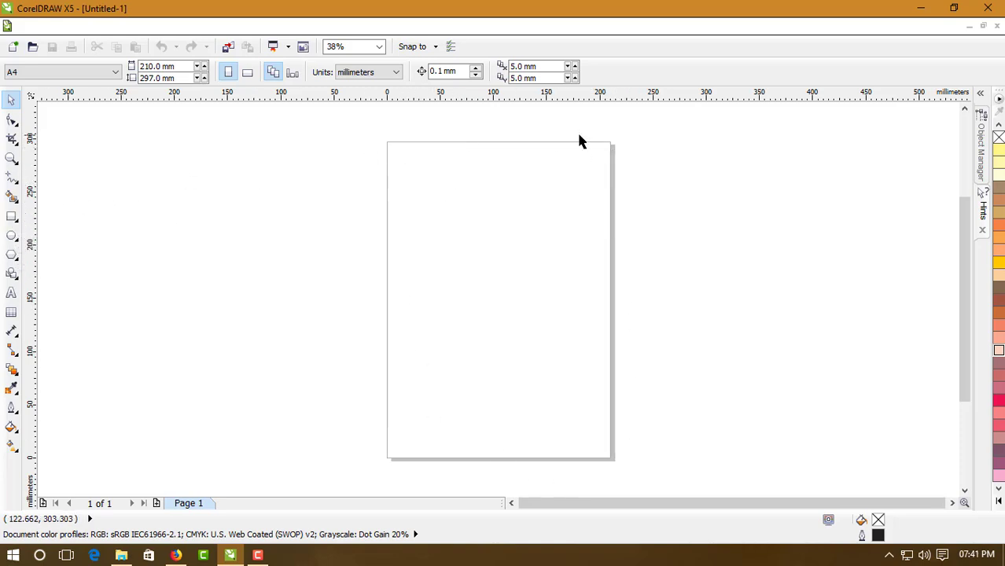
{"action": "double_click", "coordinate": [12, 217]}
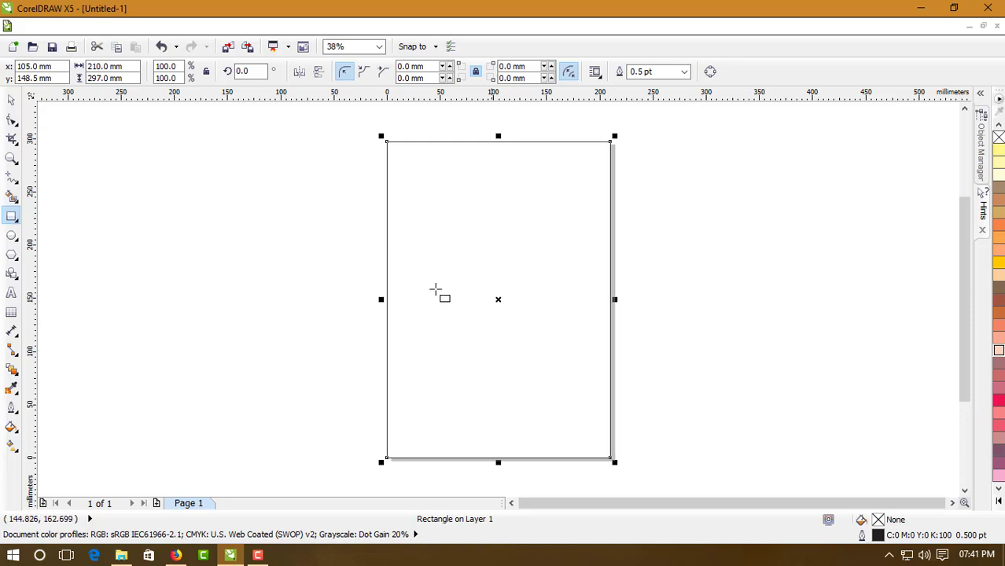
{"action": "left_click", "coordinate": [12, 102]}
{"action": "left_click", "coordinate": [487, 273]}
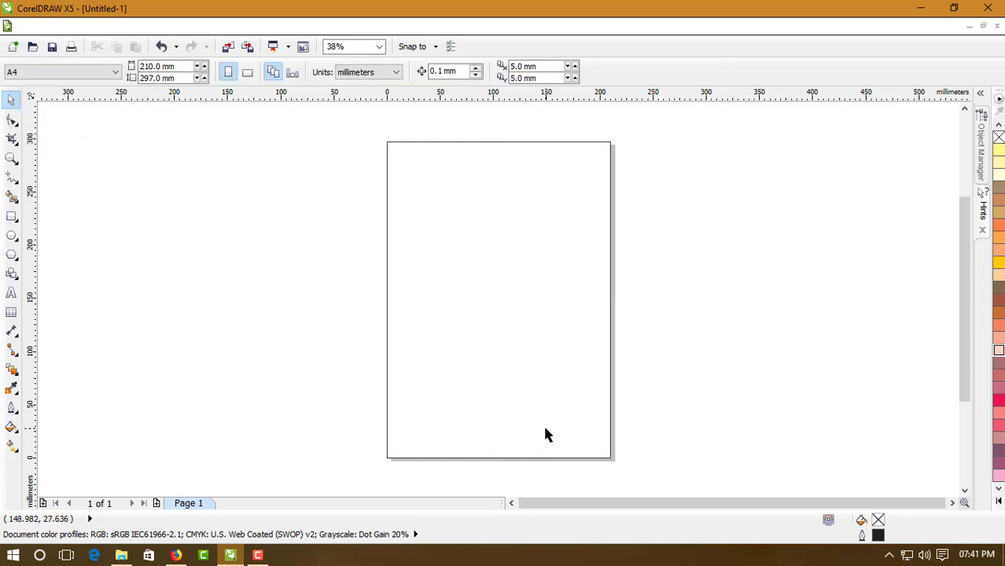
{"action": "key", "text": "ctrl+a"}
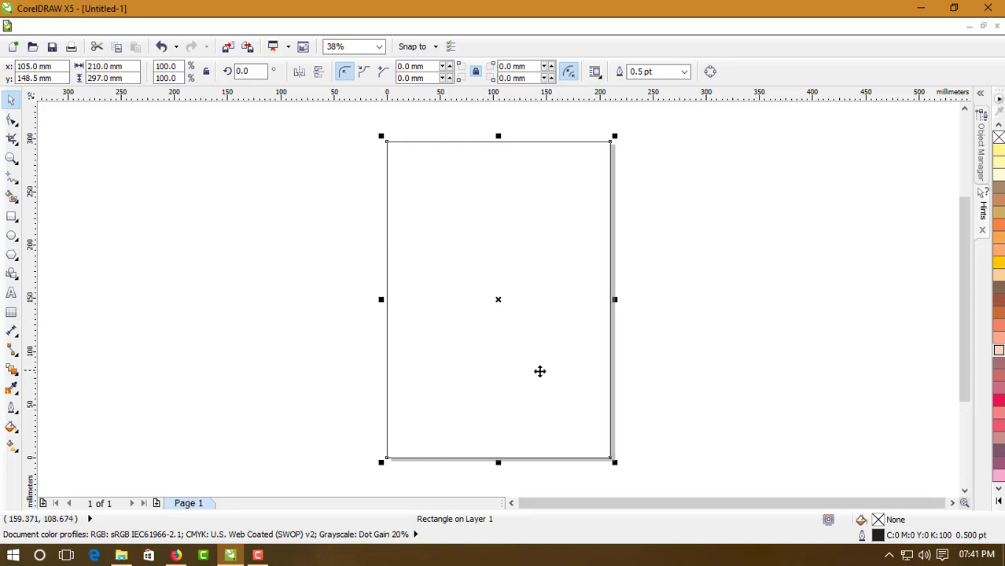
{"action": "left_click", "coordinate": [316, 250]}
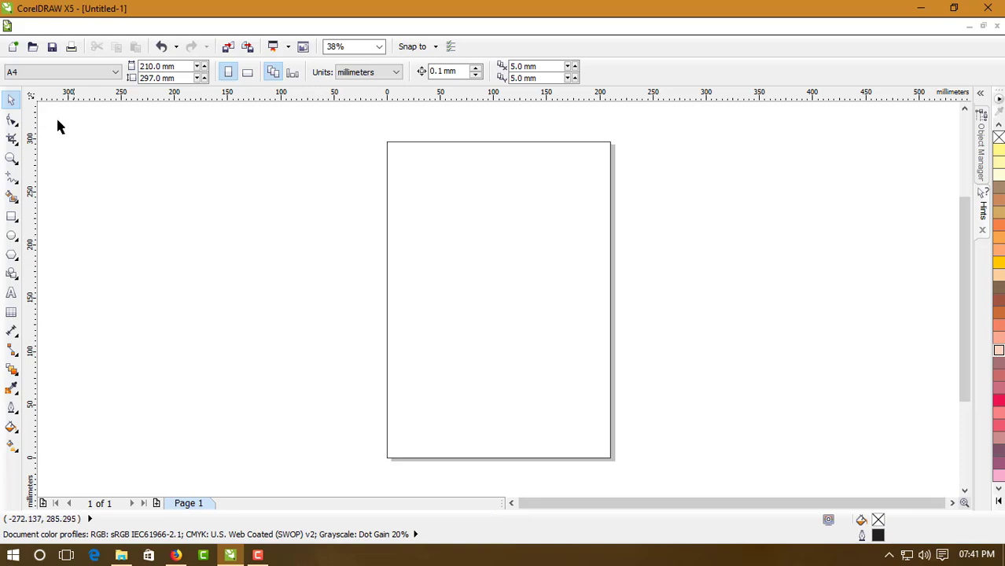
{"action": "left_click", "coordinate": [29, 27]}
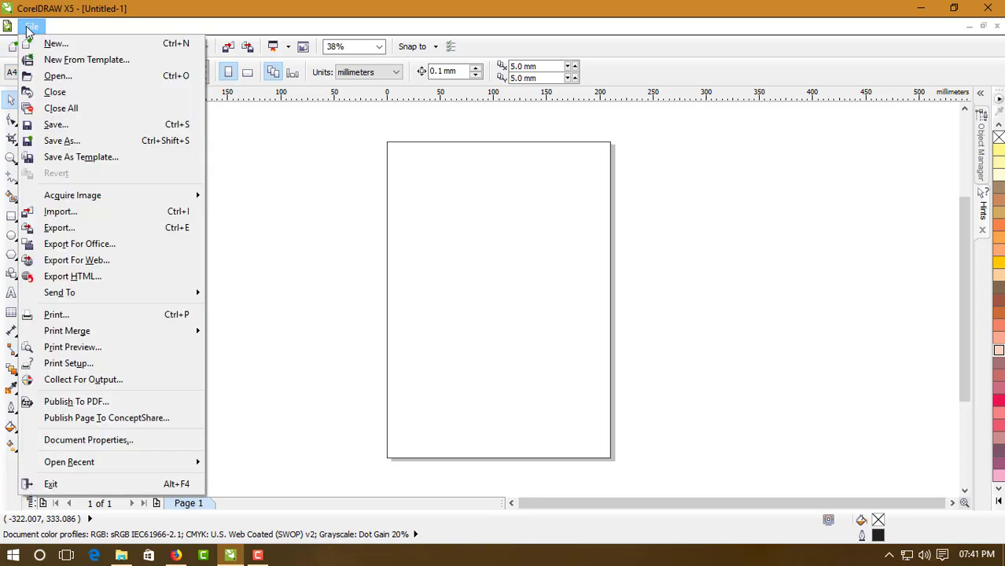
{"action": "left_click", "coordinate": [60, 211]}
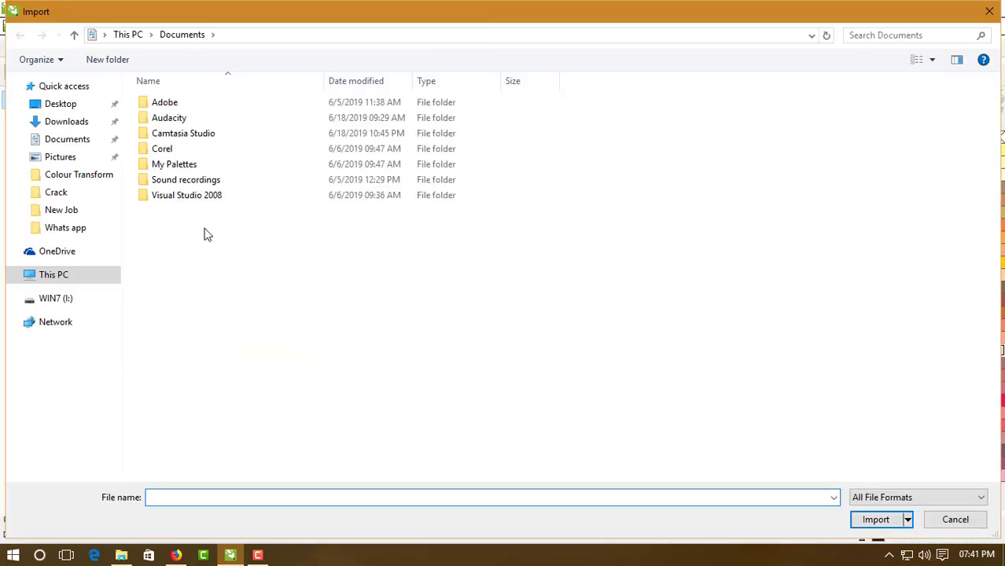
{"action": "left_click", "coordinate": [65, 280]}
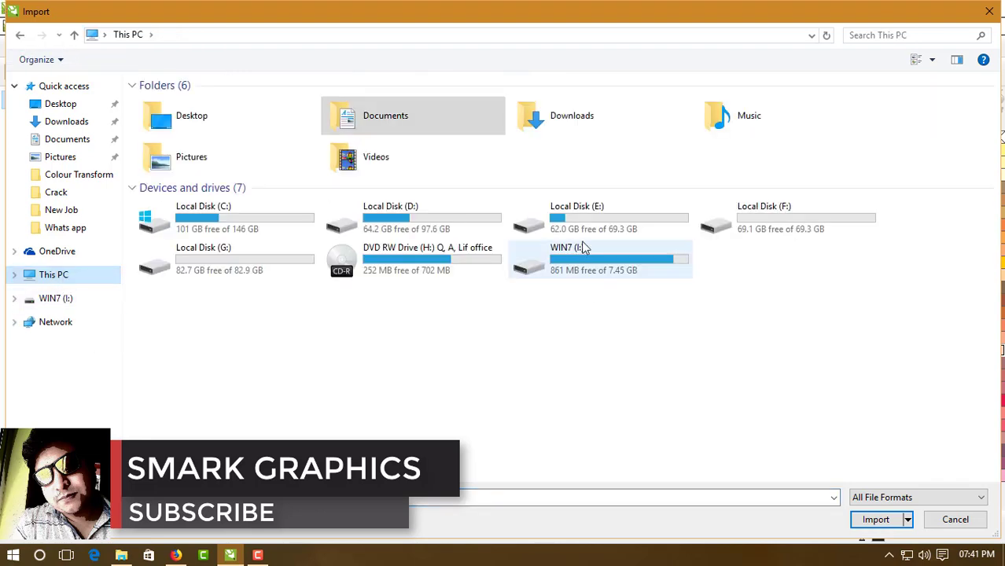
{"action": "double_click", "coordinate": [585, 213]}
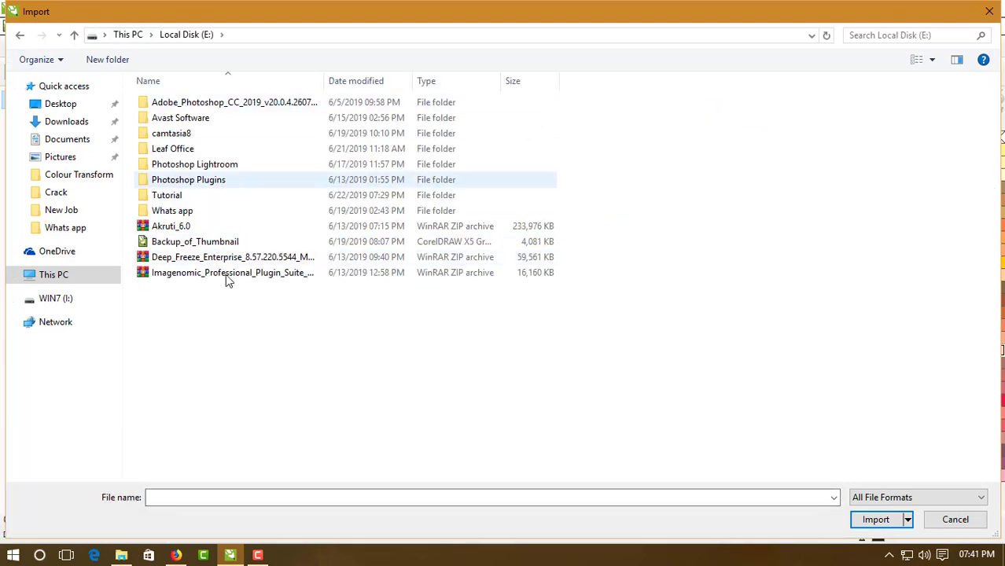
In File Explorer's Pic folder, select and copy the phone clip art, yellow grunge background and all food photos except 4-Buca-di-Beppo and food-msp-award-lamb
{"action": "left_click", "coordinate": [129, 555]}
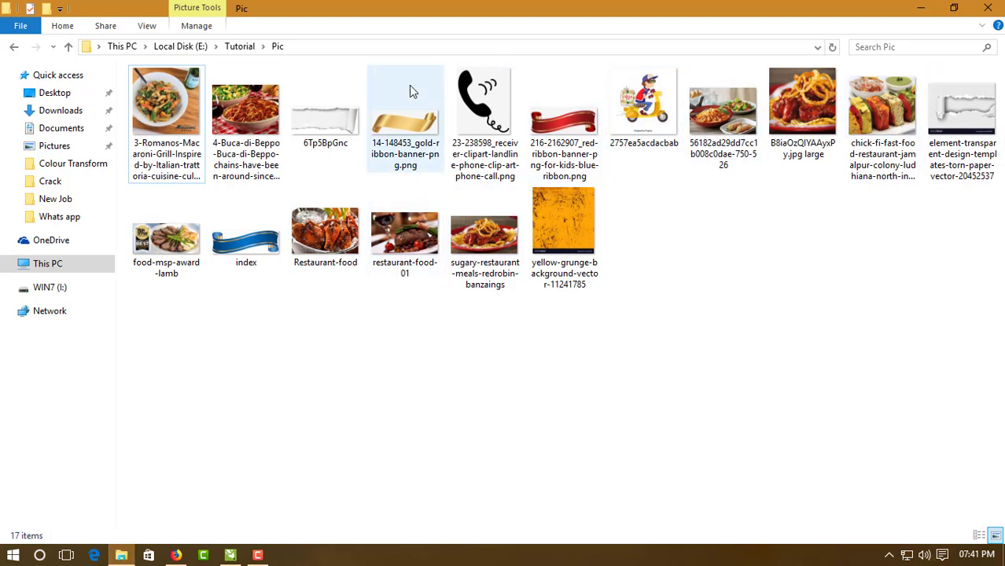
{"action": "key", "text": "Home"}
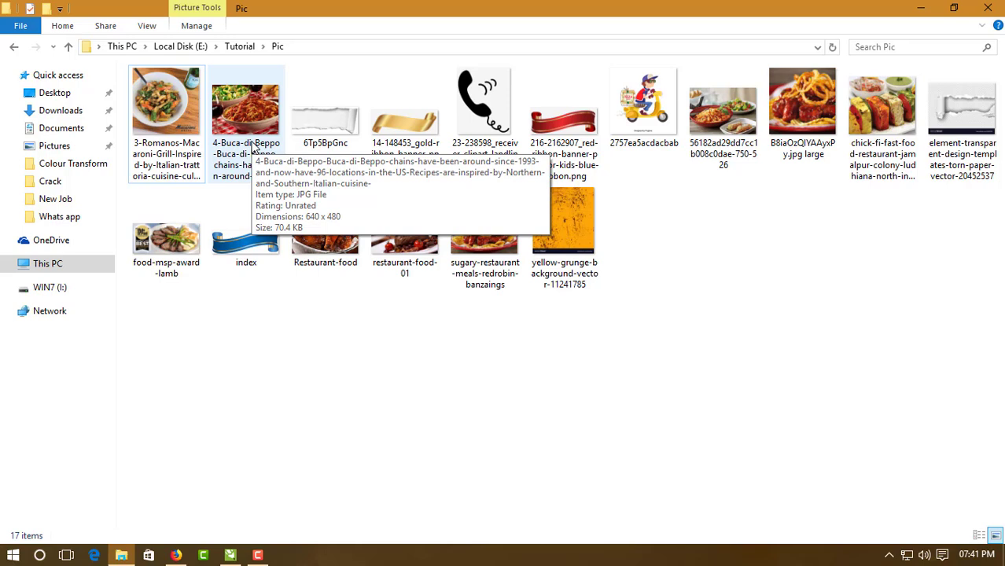
{"action": "left_click", "coordinate": [168, 178]}
{"action": "left_click", "coordinate": [325, 122], "text": "ctrl"}
{"action": "left_click", "coordinate": [485, 118], "text": "ctrl"}
{"action": "left_click", "coordinate": [644, 114], "text": "ctrl"}
{"action": "left_click", "coordinate": [723, 150], "text": "ctrl"}
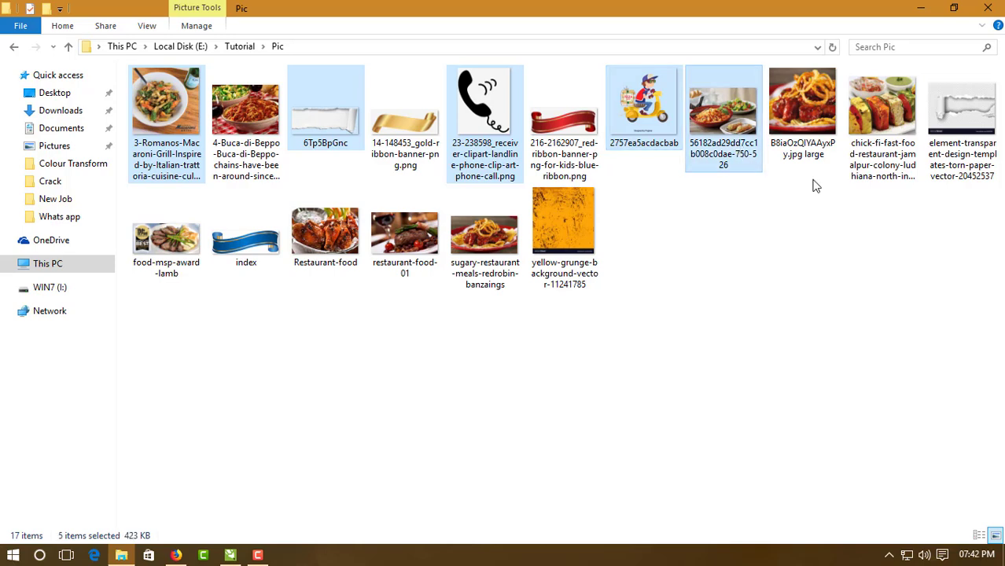
{"action": "left_click", "coordinate": [802, 118], "text": "ctrl"}
{"action": "left_click", "coordinate": [882, 118], "text": "ctrl"}
{"action": "left_click", "coordinate": [646, 142], "text": "ctrl"}
{"action": "left_click", "coordinate": [325, 118], "text": "ctrl"}
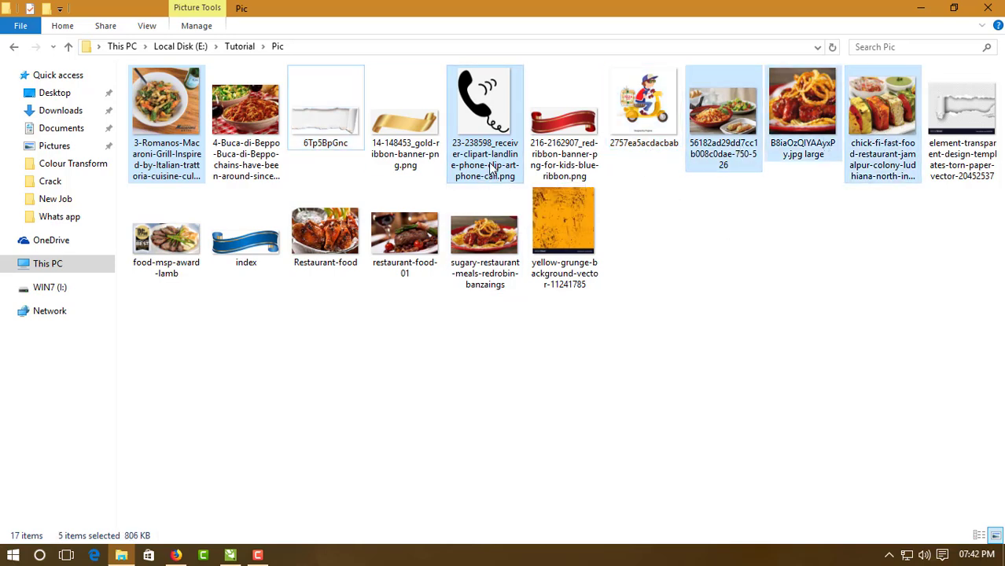
{"action": "left_click_drag", "start_coordinate": [287, 185], "coordinate": [703, 403]}
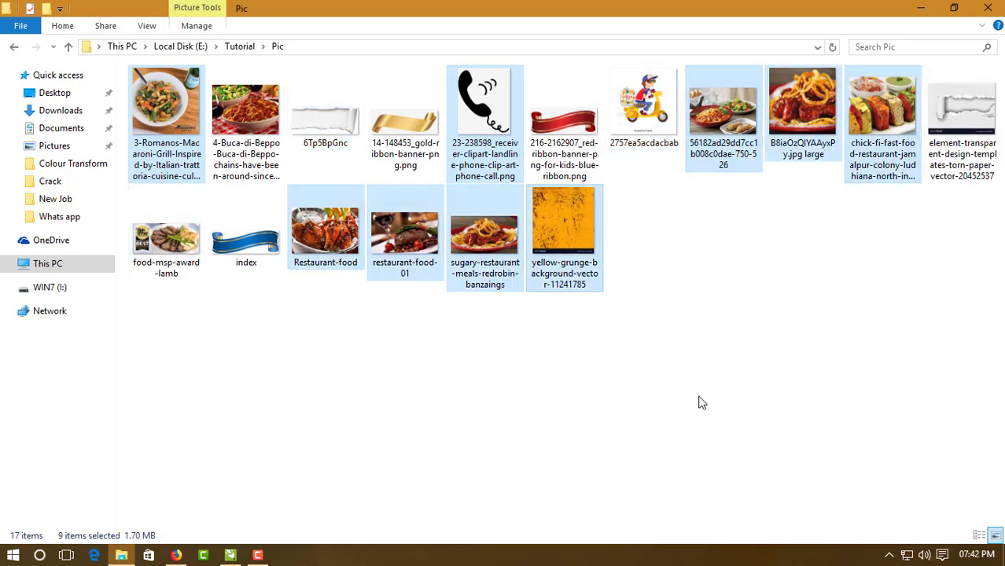
Return to CorelDRAW, dismiss the Import dialog and paste the copied images into the drawing
{"action": "key", "text": "alt+Tab"}
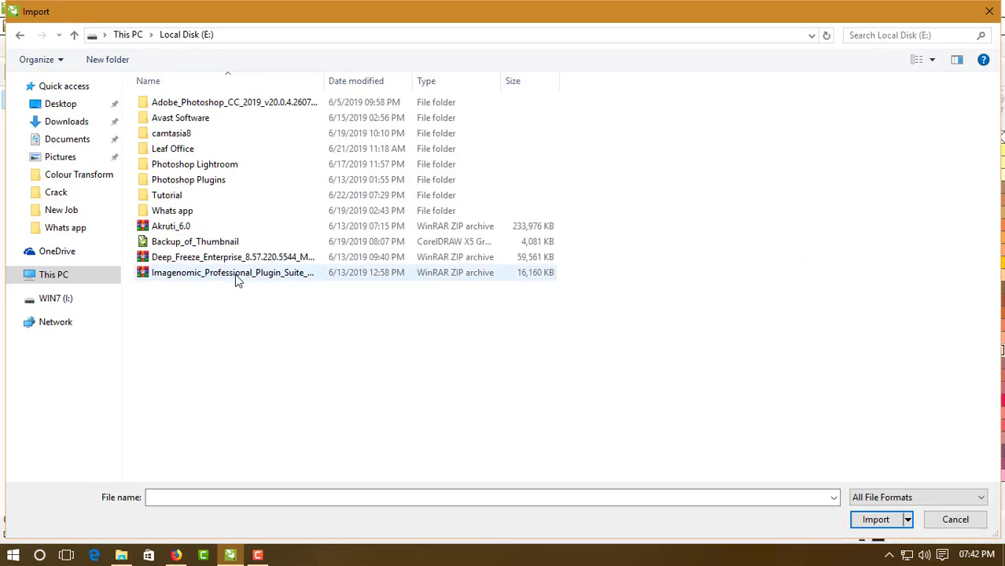
{"action": "key", "text": "Escape"}
{"action": "right_click", "coordinate": [234, 203]}
{"action": "left_click", "coordinate": [276, 310]}
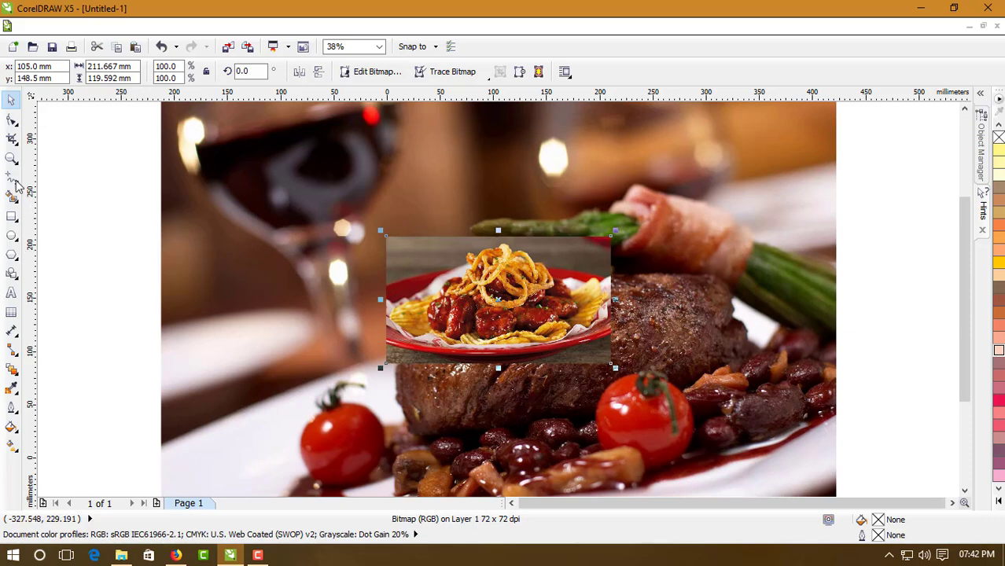
Move the onion-ring chicken photo to the right of the page, and shrink the steak photo and place it left of the page
{"action": "left_click", "coordinate": [12, 157]}
{"action": "right_click", "coordinate": [519, 260]}
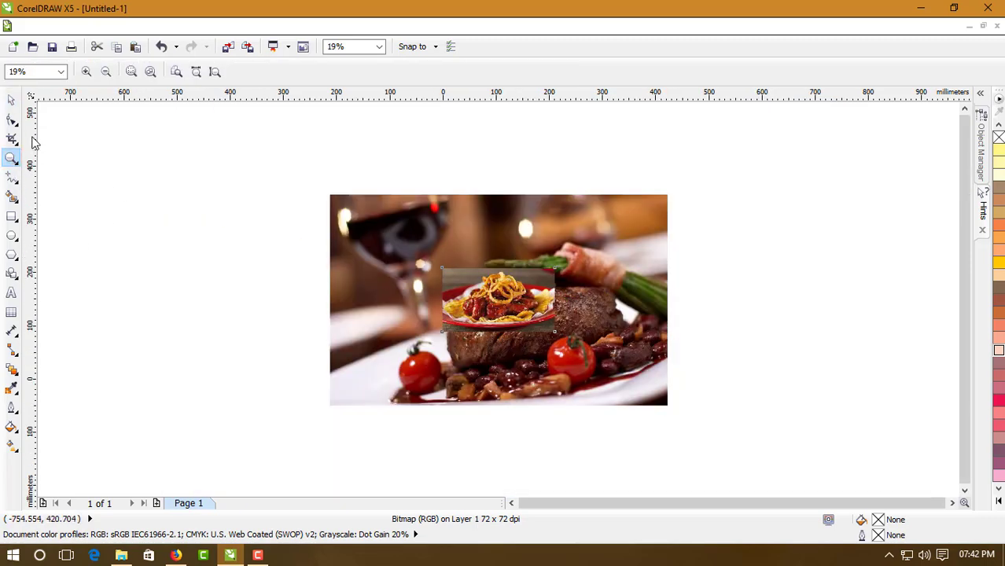
{"action": "left_click", "coordinate": [11, 99]}
{"action": "left_click_drag", "start_coordinate": [497, 300], "coordinate": [804, 216]}
{"action": "left_click", "coordinate": [650, 229]}
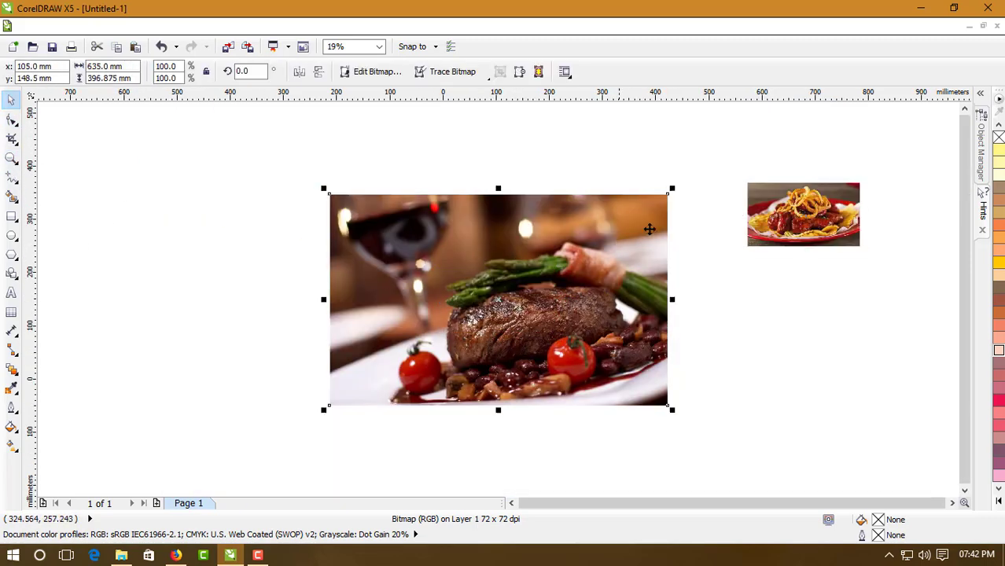
{"action": "left_click_drag", "start_coordinate": [672, 188], "coordinate": [378, 376]}
{"action": "left_click_drag", "start_coordinate": [354, 390], "coordinate": [280, 279]}
Clear the remaining food photos to the right, then scale the phone clip art to about 21% and place it beside the yellow background
{"action": "left_click_drag", "start_coordinate": [493, 300], "coordinate": [711, 417]}
{"action": "left_click", "coordinate": [495, 299]}
{"action": "left_click_drag", "start_coordinate": [576, 206], "coordinate": [481, 350]}
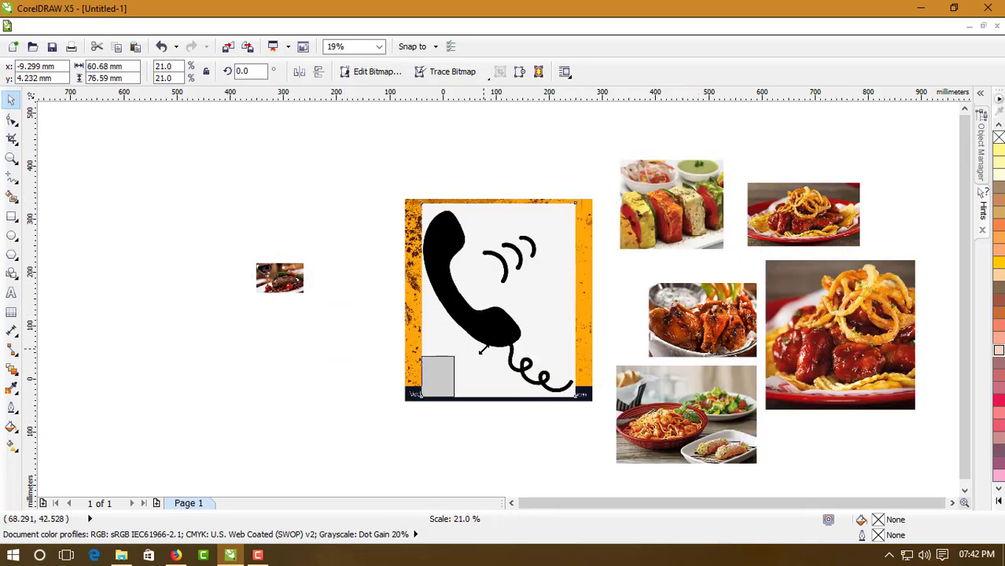
{"action": "left_click_drag", "start_coordinate": [438, 378], "coordinate": [621, 296]}
Shrink the pasta bowl and colourful sandwich-skewer photos and place them beside and below the small steak photo
{"action": "left_click_drag", "start_coordinate": [496, 300], "coordinate": [275, 376]}
{"action": "left_click_drag", "start_coordinate": [337, 314], "coordinate": [298, 347]}
{"action": "left_click_drag", "start_coordinate": [277, 366], "coordinate": [335, 280]}
{"action": "left_click", "coordinate": [672, 205]}
{"action": "left_click_drag", "start_coordinate": [672, 204], "coordinate": [280, 353]}
{"action": "left_click_drag", "start_coordinate": [339, 404], "coordinate": [285, 329]}
Shrink the chicken wings photo and the pasta-with-salad photo and add them to the group of small photos left of the page
{"action": "left_click_drag", "start_coordinate": [699, 315], "coordinate": [349, 341]}
{"action": "left_click_drag", "start_coordinate": [409, 386], "coordinate": [342, 339]}
{"action": "left_click", "coordinate": [697, 412]}
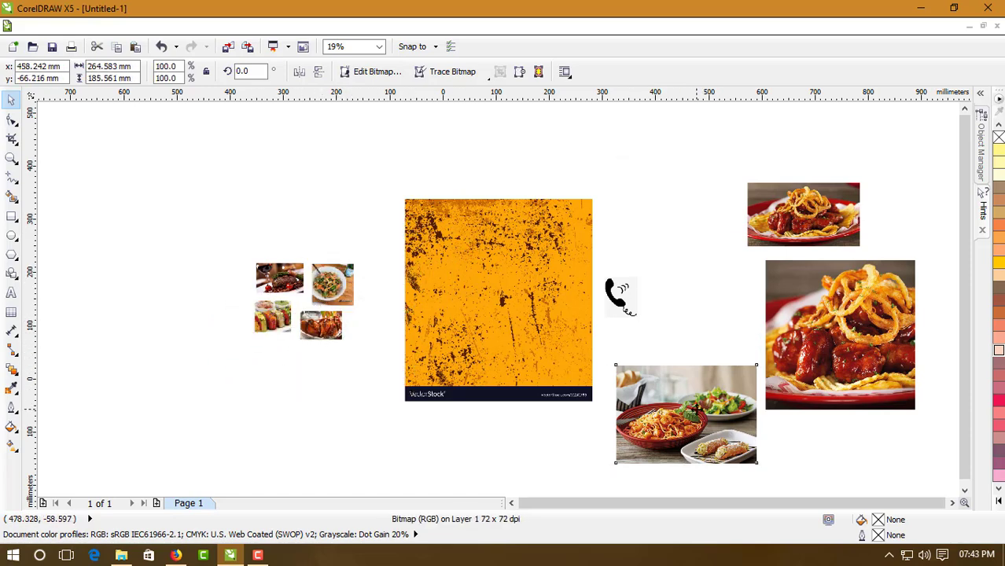
{"action": "left_click_drag", "start_coordinate": [697, 409], "coordinate": [339, 391]}
{"action": "left_click_drag", "start_coordinate": [399, 446], "coordinate": [272, 355]}
Shrink the square and the wide onion-ring chicken photos and place them below the other small photos left of the page
{"action": "left_click", "coordinate": [830, 324]}
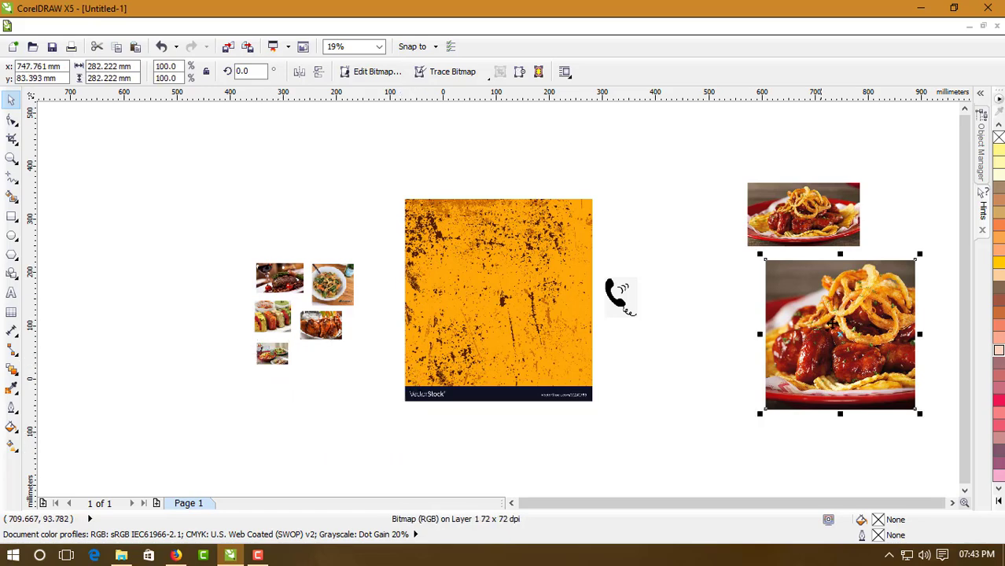
{"action": "left_click_drag", "start_coordinate": [830, 324], "coordinate": [722, 361]}
{"action": "left_click_drag", "start_coordinate": [813, 297], "coordinate": [332, 360]}
{"action": "left_click", "coordinate": [834, 208]}
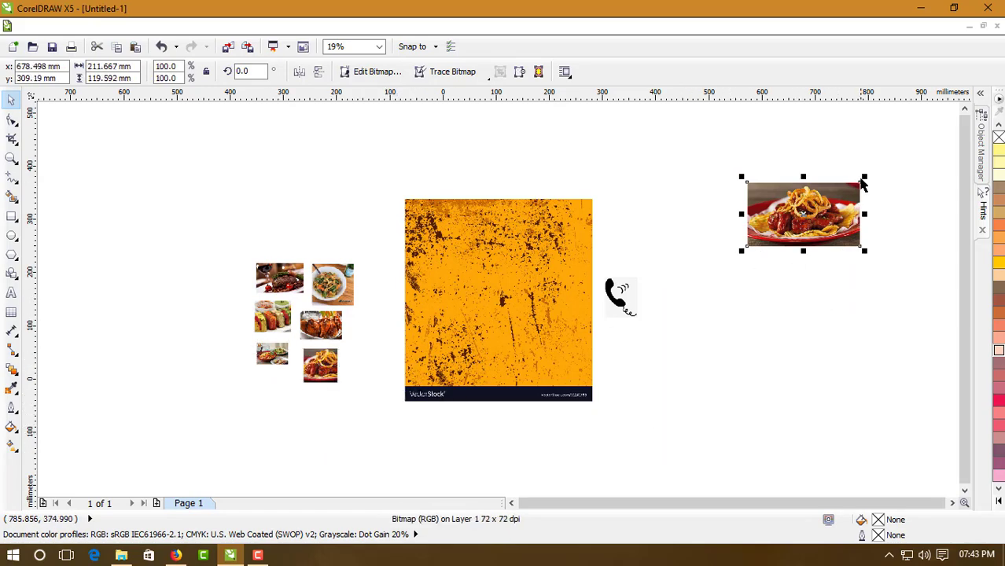
{"action": "left_click_drag", "start_coordinate": [863, 179], "coordinate": [370, 385]}
Copy the torn-paper image 6Tp5BpGnc and the scooter image 2757ea5acdacbab from File Explorer and paste them into the CorelDRAW drawing
{"action": "left_click", "coordinate": [121, 556]}
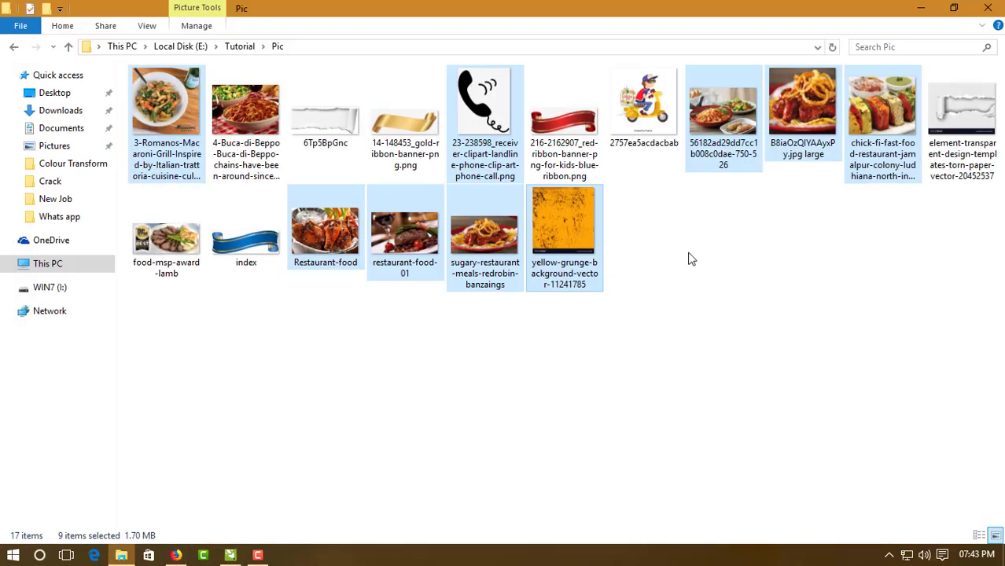
{"action": "left_click", "coordinate": [564, 118]}
{"action": "left_click", "coordinate": [325, 110]}
{"action": "left_click", "coordinate": [644, 110], "text": "ctrl"}
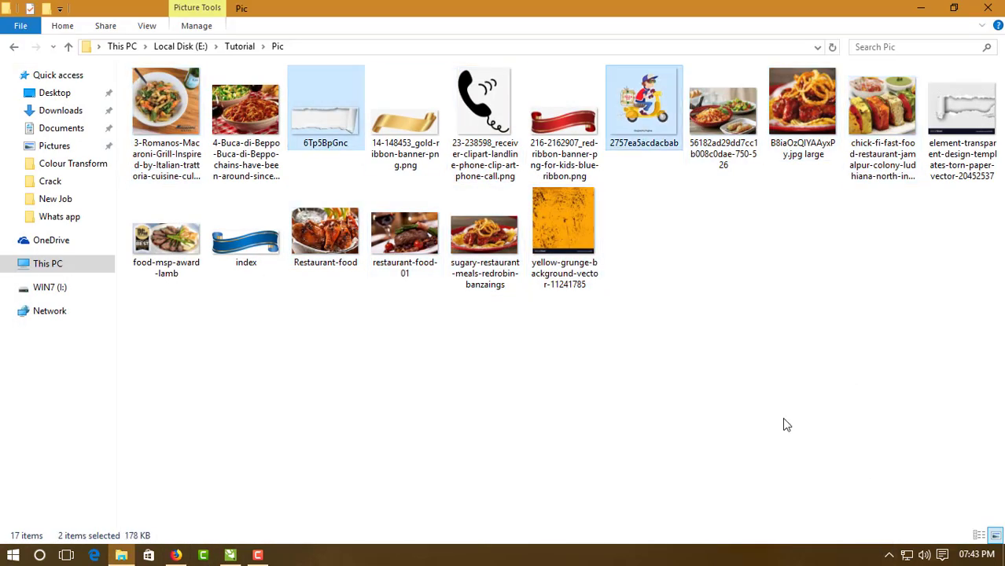
{"action": "left_click", "coordinate": [921, 8]}
{"action": "right_click", "coordinate": [698, 171]}
{"action": "left_click", "coordinate": [738, 269]}
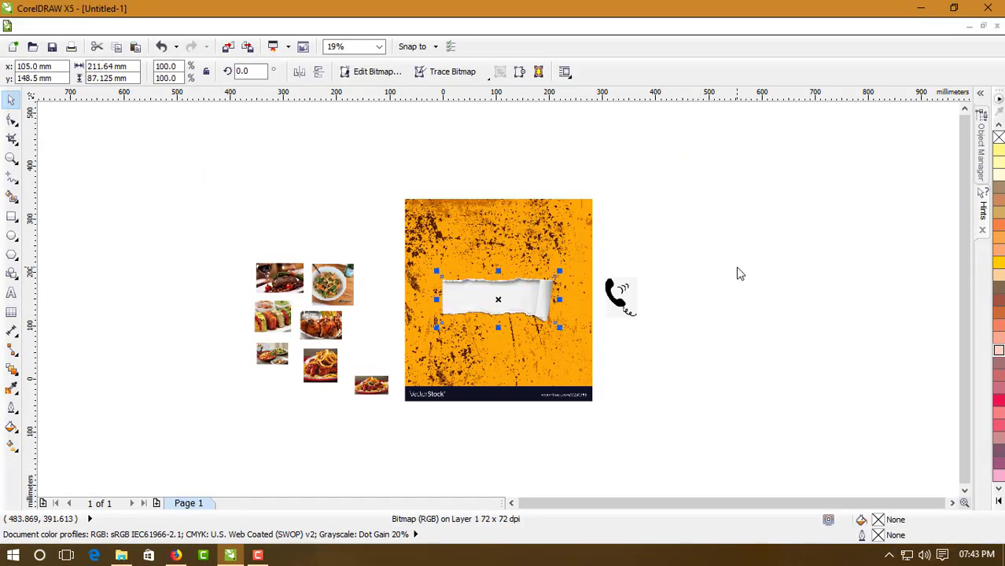
Move the torn-paper image off the yellow background to the right of the phone clip art
{"action": "left_click_drag", "start_coordinate": [511, 300], "coordinate": [735, 304]}
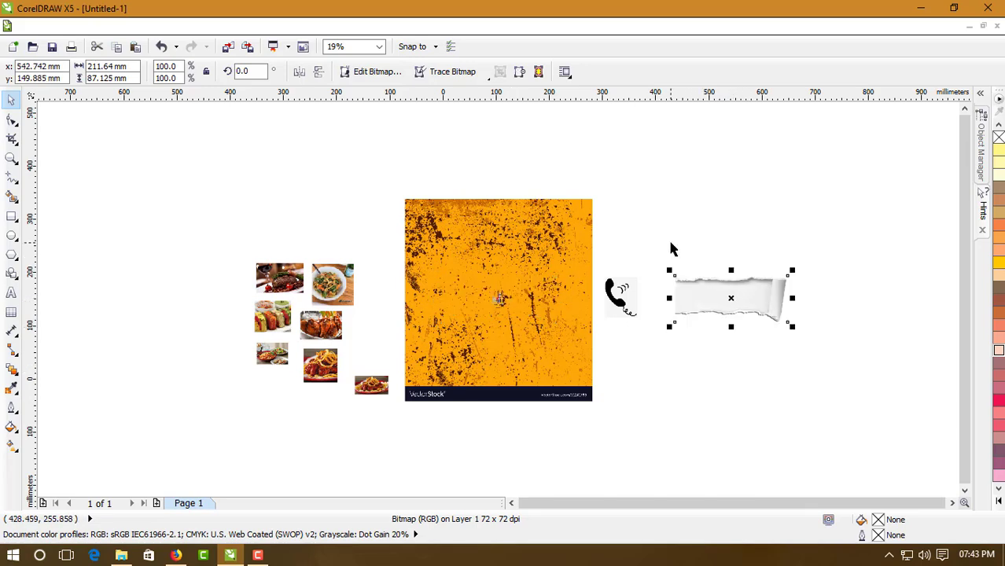
{"action": "left_click", "coordinate": [11, 158]}
{"action": "right_click", "coordinate": [352, 236]}
{"action": "left_click_drag", "start_coordinate": [353, 236], "coordinate": [718, 394]}
{"action": "left_click", "coordinate": [11, 100]}
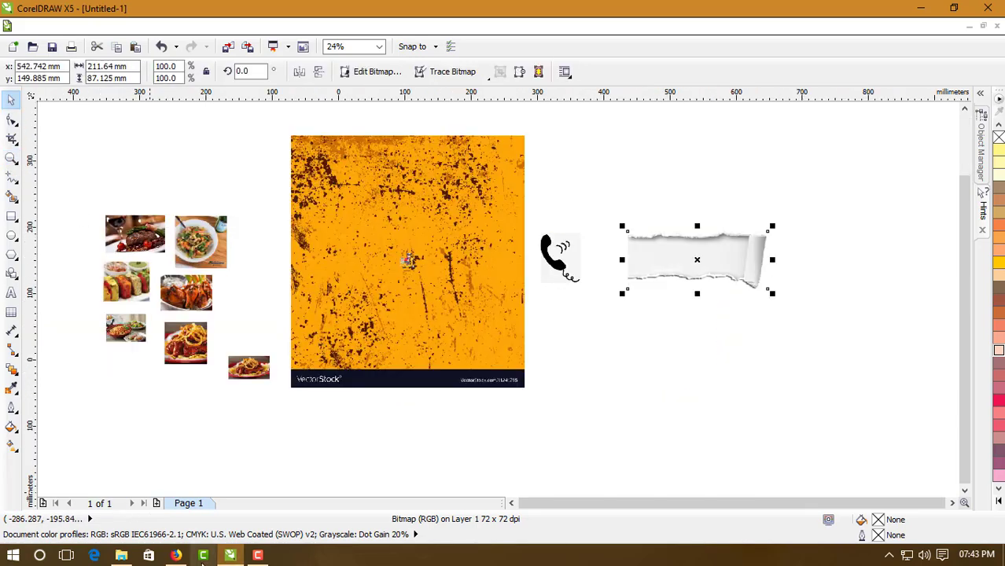
Move the small delivery scooter image off the yellow background to below the torn paper, and deselect it
{"action": "left_click", "coordinate": [122, 556]}
{"action": "left_click", "coordinate": [649, 138]}
{"action": "left_click", "coordinate": [121, 555]}
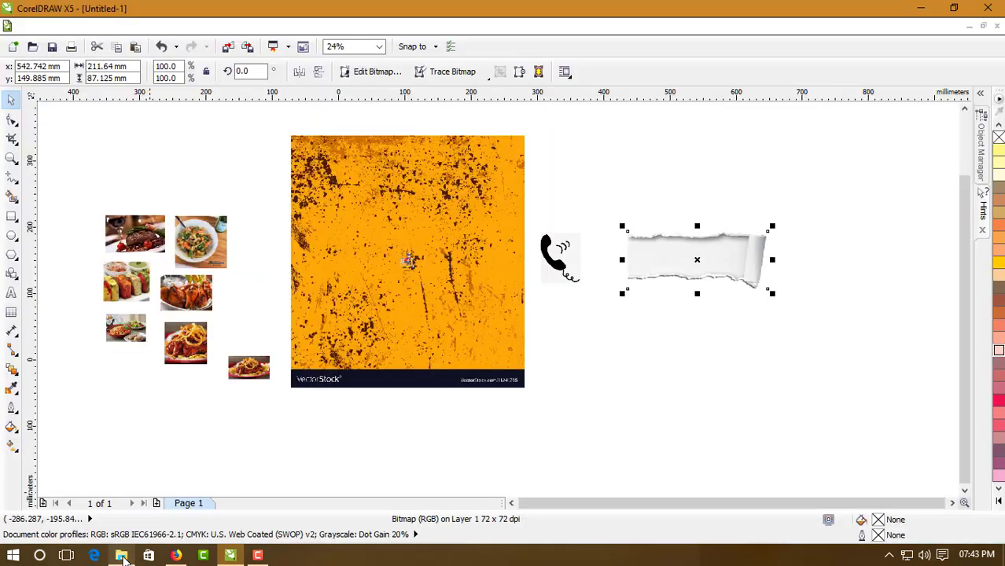
{"action": "right_click", "coordinate": [631, 183]}
{"action": "left_click", "coordinate": [653, 280]}
{"action": "key", "text": "Escape"}
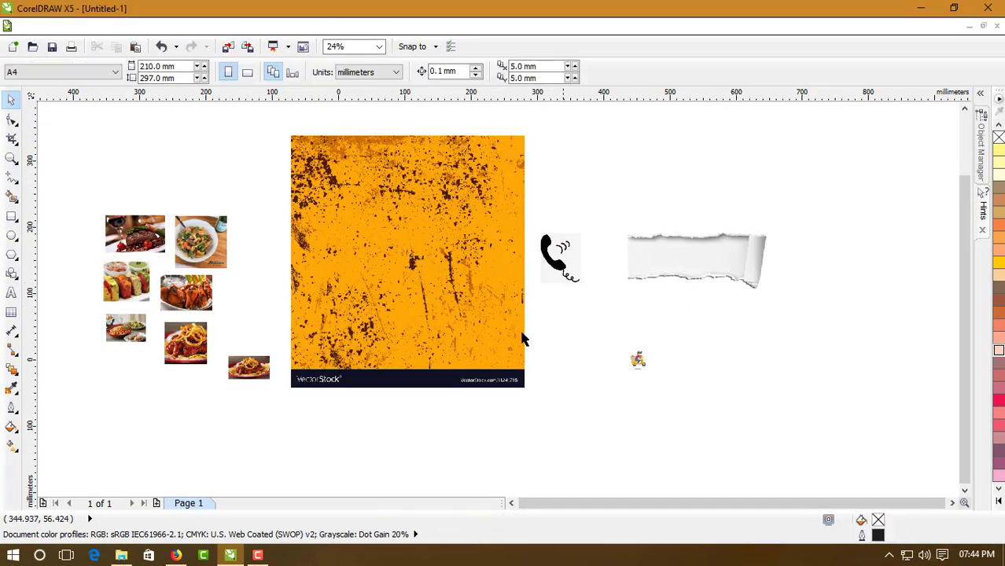
Shrink the yellow grunge background image and place it against the page's left edge
{"action": "left_click", "coordinate": [525, 339]}
{"action": "left_click_drag", "start_coordinate": [524, 135], "coordinate": [358, 308]}
{"action": "left_click_drag", "start_coordinate": [334, 332], "coordinate": [310, 240]}
Crop the dark VectorStock strip off the yellow grunge background, keeping an area of about 107 × 108 mm
{"action": "key", "text": "z"}
{"action": "left_click_drag", "start_coordinate": [121, 204], "coordinate": [616, 382]}
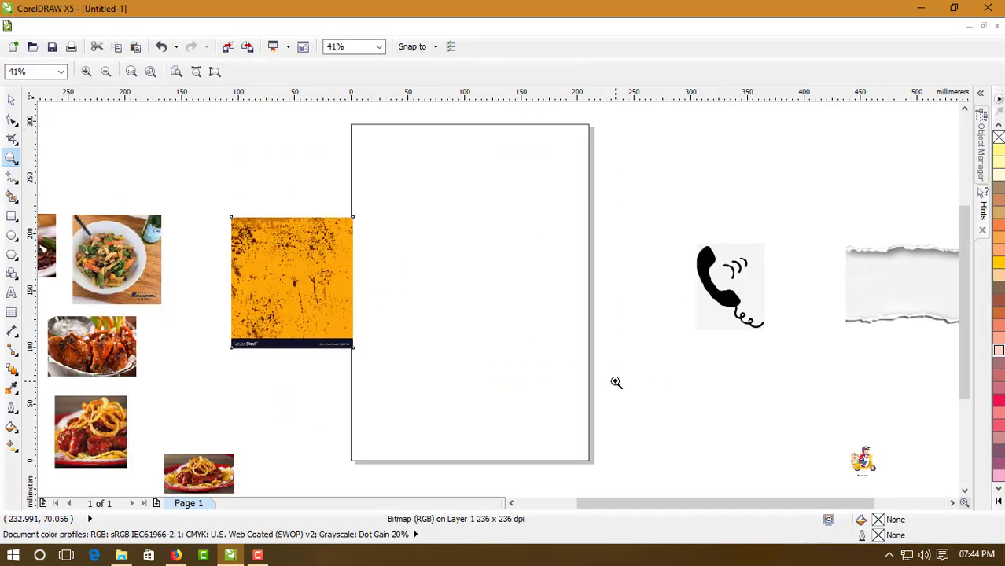
{"action": "scroll", "coordinate": [276, 237], "scroll_direction": "up", "scroll_amount": 2}
{"action": "key", "text": "space"}
{"action": "left_click", "coordinate": [11, 138]}
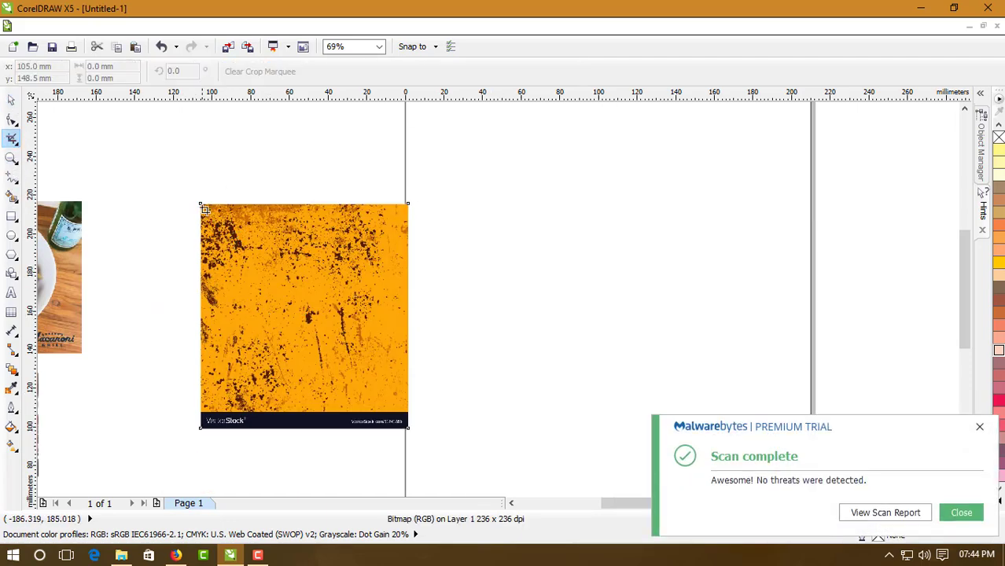
{"action": "left_click_drag", "start_coordinate": [203, 205], "coordinate": [407, 411]}
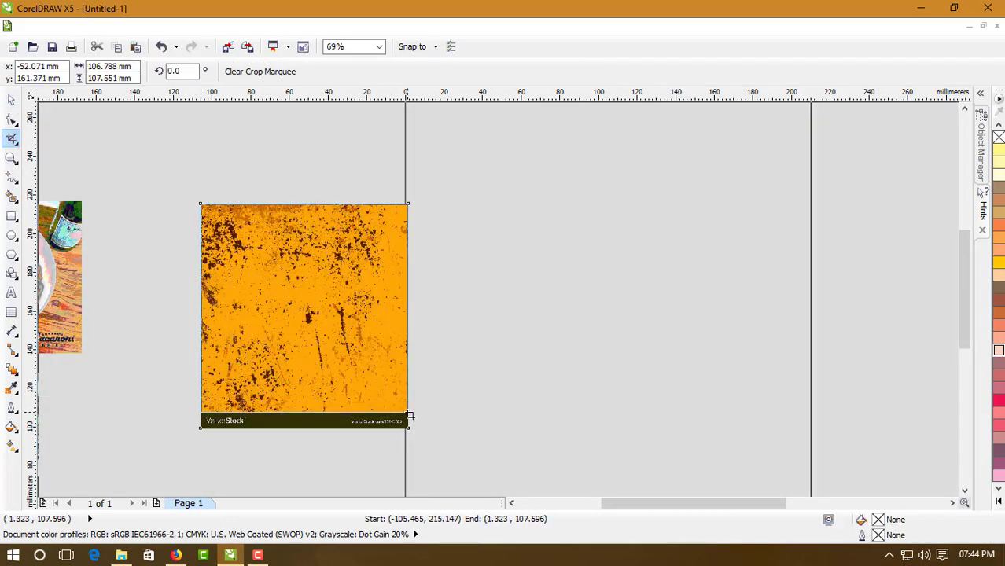
{"action": "key", "text": "Return"}
Mirror the cropped grunge background vertically, trying the horizontal flip as well
{"action": "left_click", "coordinate": [11, 158]}
{"action": "left_click", "coordinate": [11, 99]}
{"action": "left_click", "coordinate": [299, 71]}
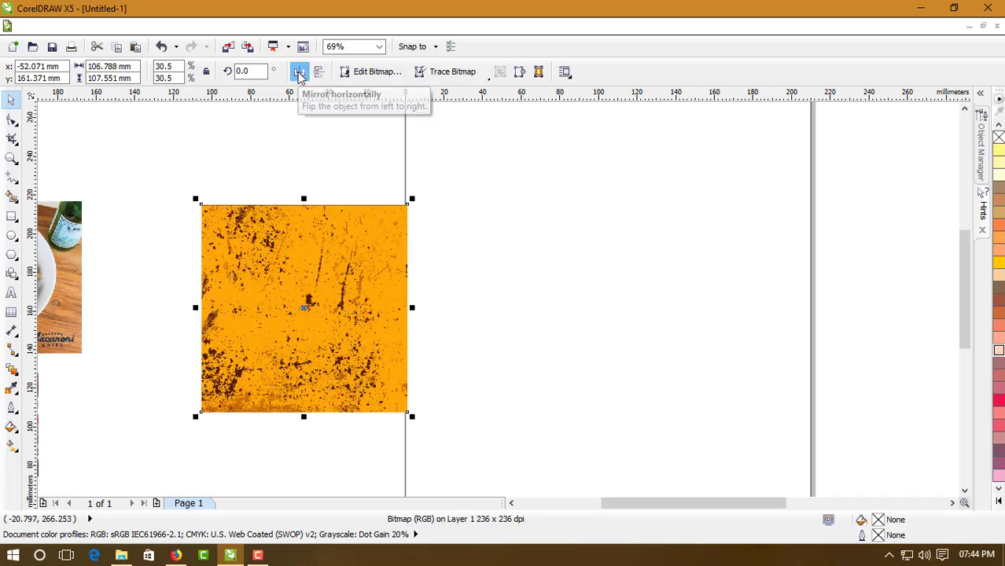
{"action": "left_click", "coordinate": [299, 72]}
{"action": "left_click", "coordinate": [319, 71]}
{"action": "left_click", "coordinate": [318, 72]}
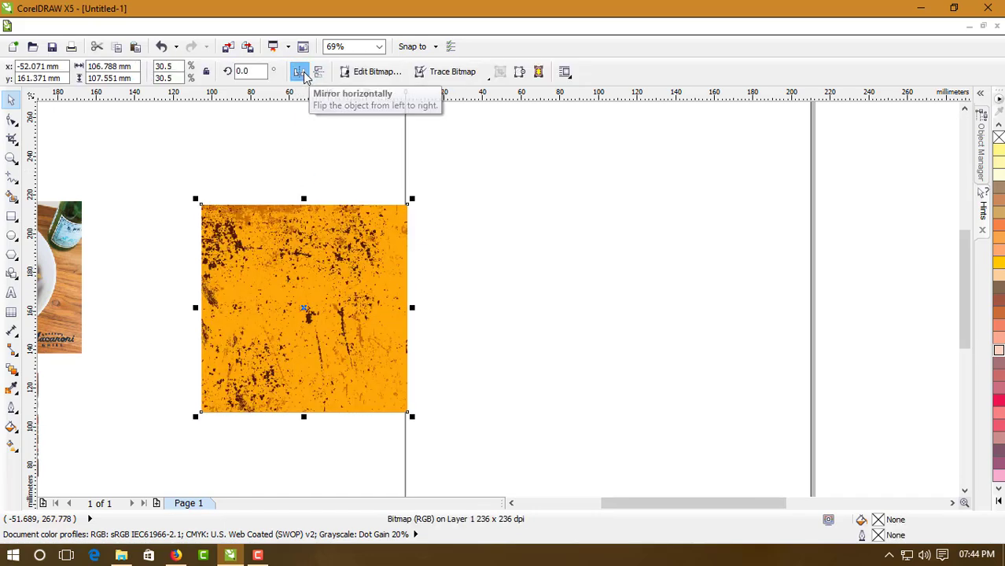
{"action": "left_click", "coordinate": [299, 72]}
{"action": "left_click", "coordinate": [318, 71]}
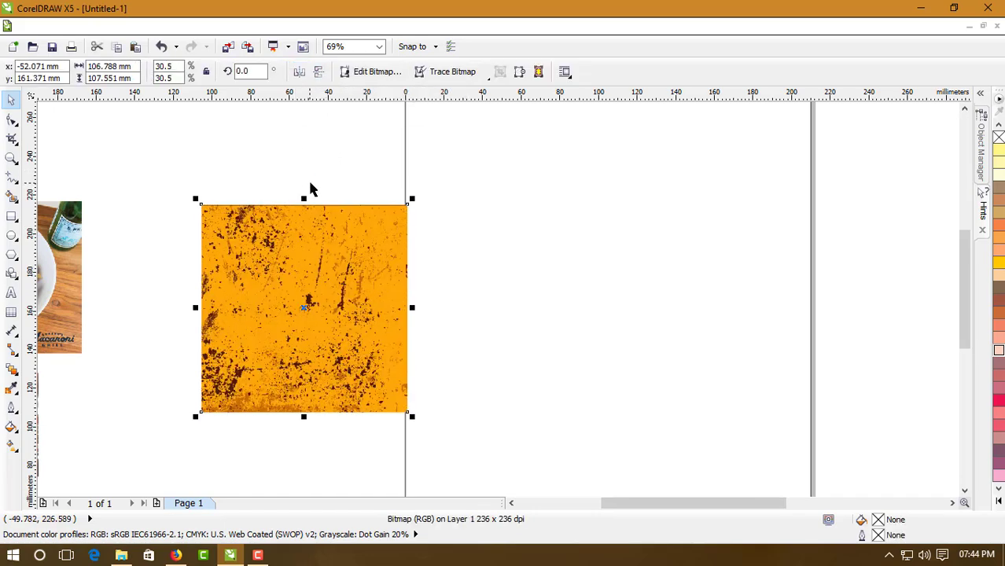
Apply a uniform transparency of 22 to the grunge background
{"action": "left_click", "coordinate": [12, 407]}
{"action": "left_click", "coordinate": [12, 368]}
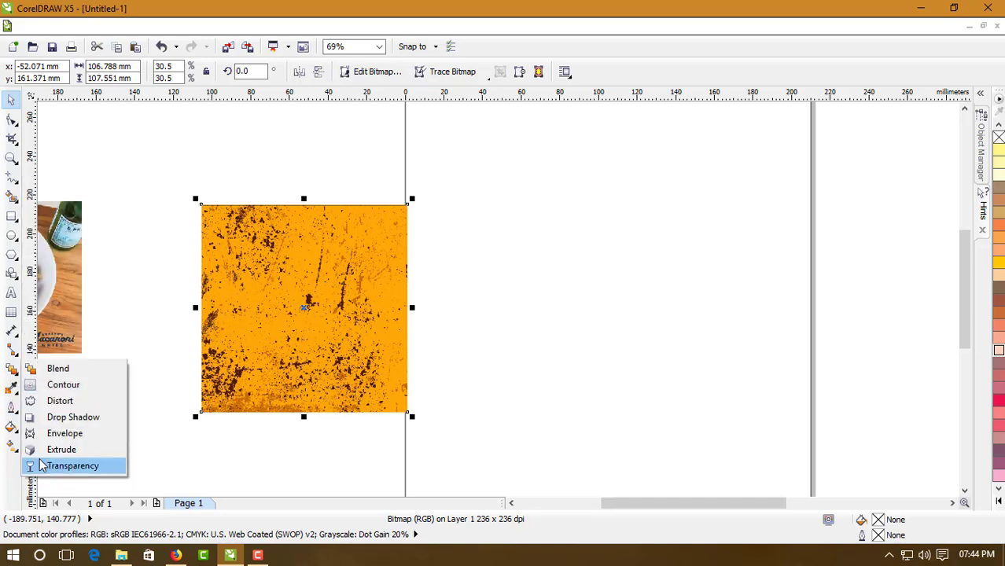
{"action": "left_click", "coordinate": [47, 464]}
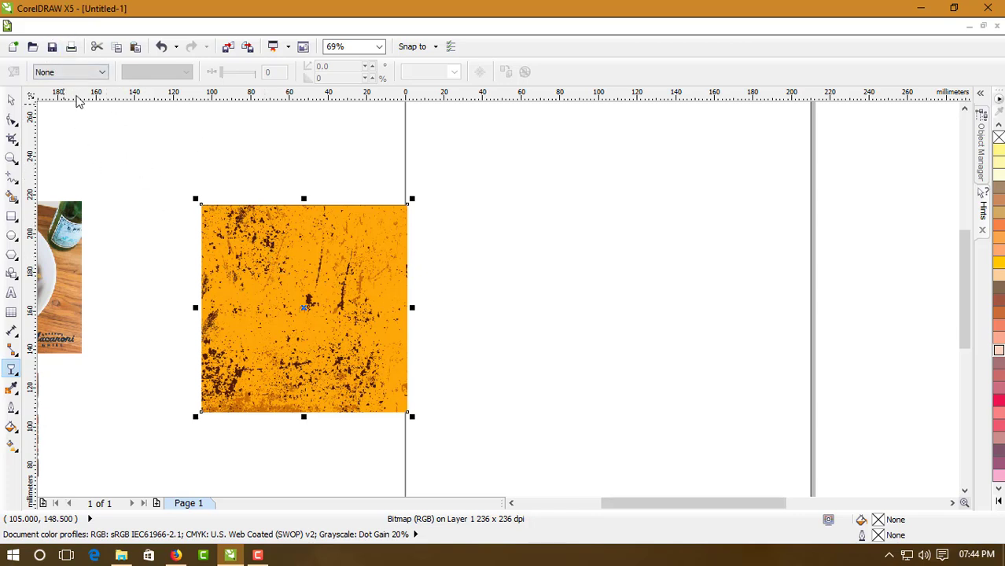
{"action": "left_click", "coordinate": [102, 72]}
{"action": "left_click", "coordinate": [83, 94]}
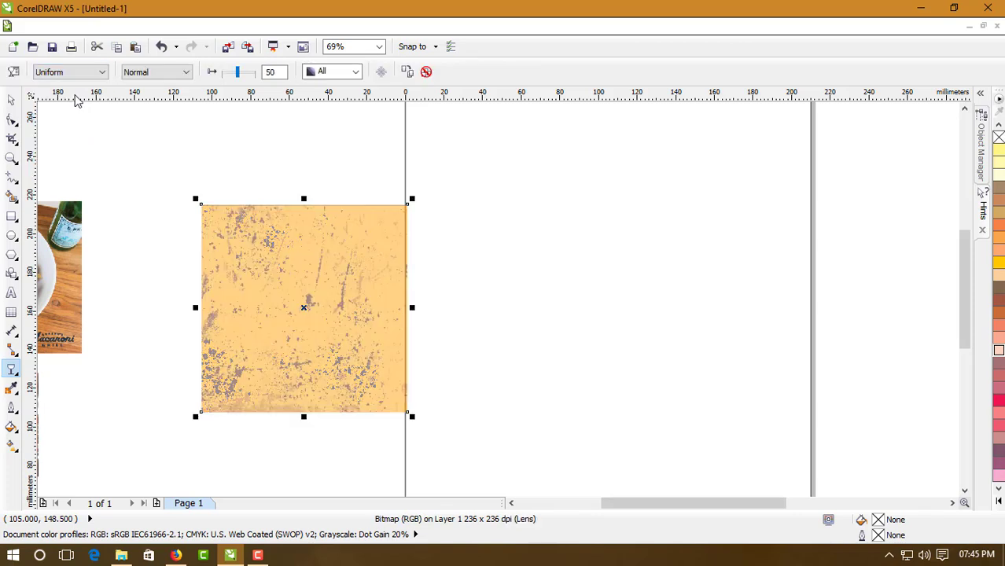
{"action": "left_click_drag", "start_coordinate": [238, 76], "coordinate": [228, 74]}
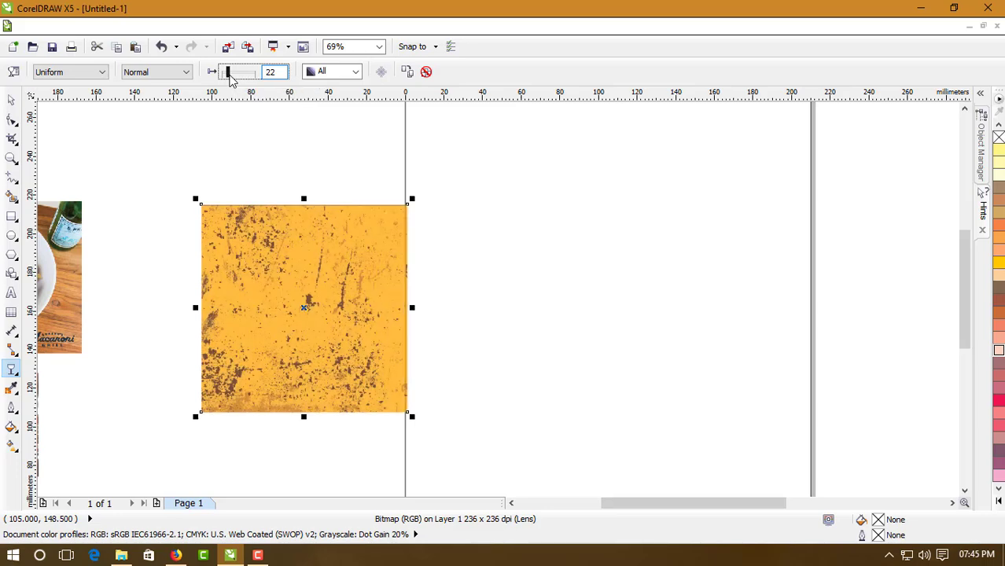
Move the grunge background onto the page, enlarge it to about 220 × 222 mm and cover the page's lower part
{"action": "double_click", "coordinate": [11, 158]}
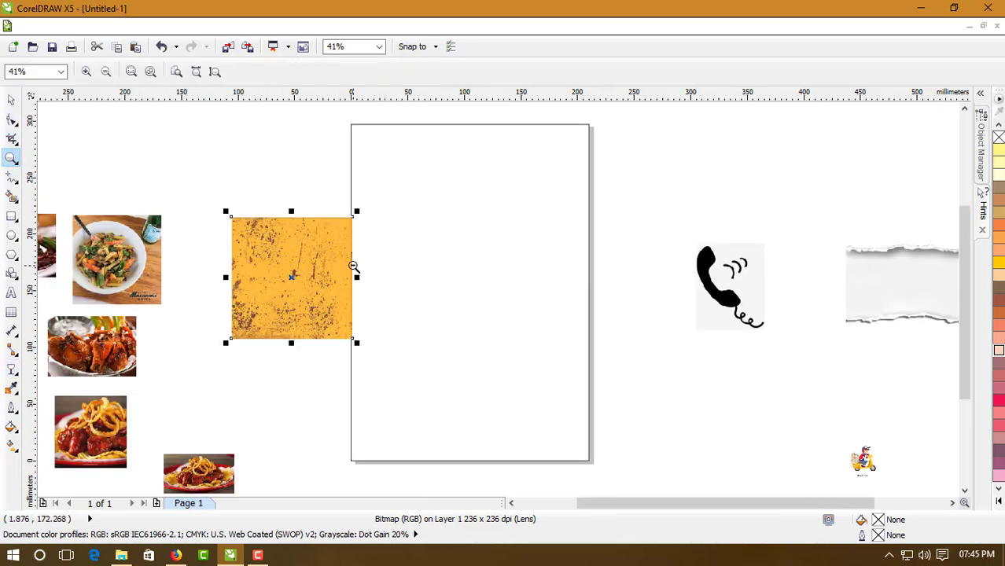
{"action": "left_click", "coordinate": [11, 99]}
{"action": "left_click_drag", "start_coordinate": [259, 277], "coordinate": [384, 333]}
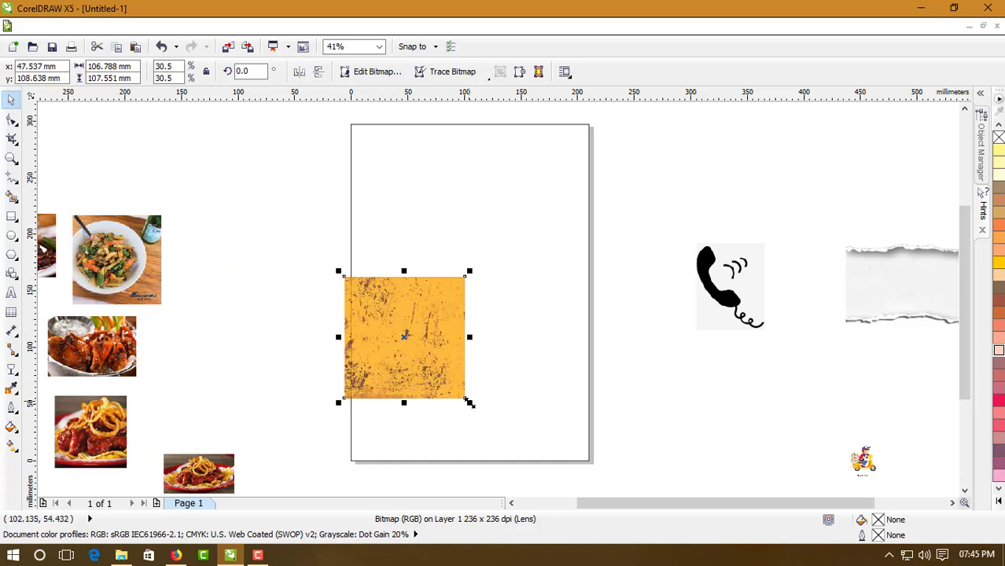
{"action": "left_click_drag", "start_coordinate": [470, 403], "coordinate": [571, 481]}
{"action": "left_click_drag", "start_coordinate": [605, 485], "coordinate": [613, 480]}
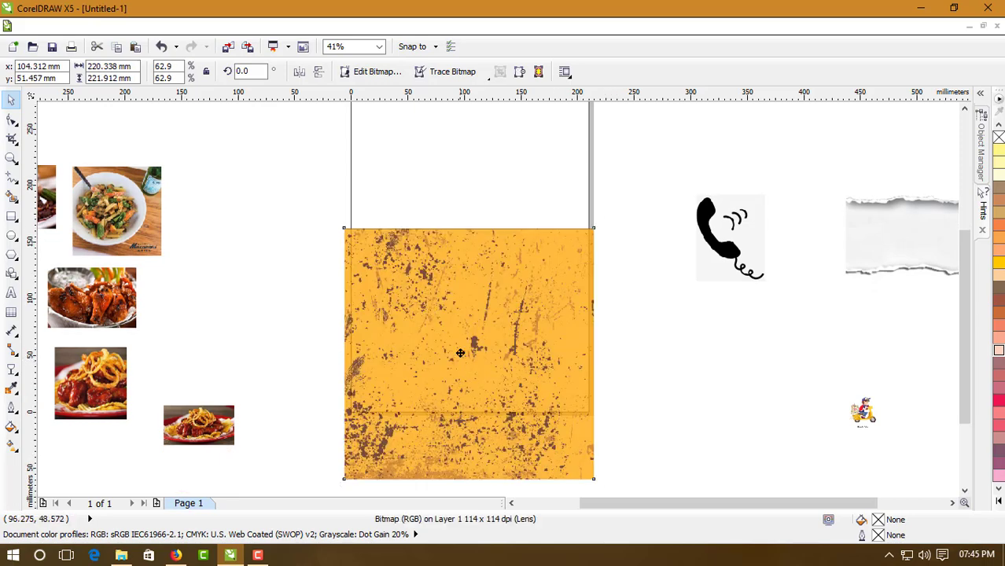
{"action": "left_click_drag", "start_coordinate": [524, 420], "coordinate": [523, 397]}
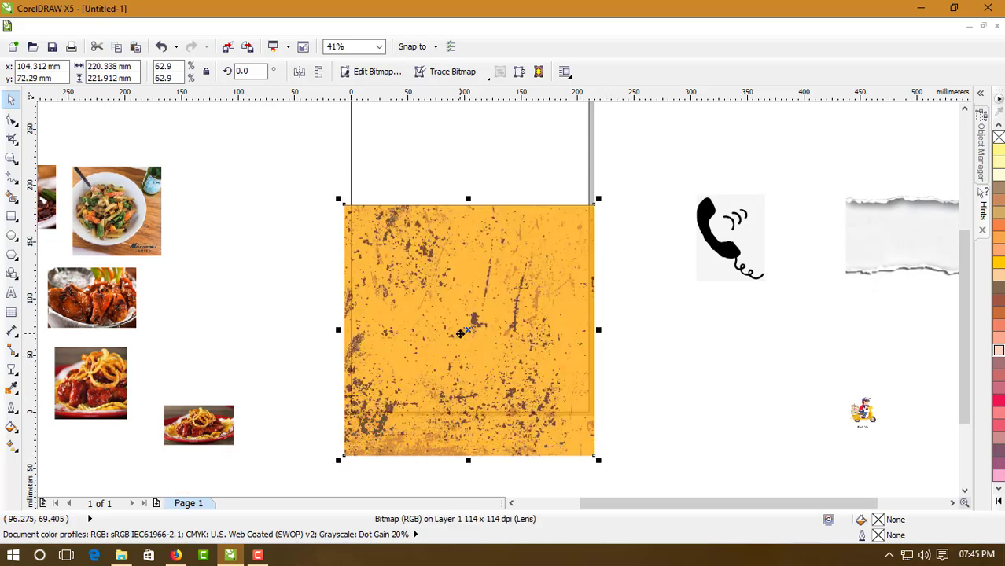
{"action": "left_click", "coordinate": [965, 108]}
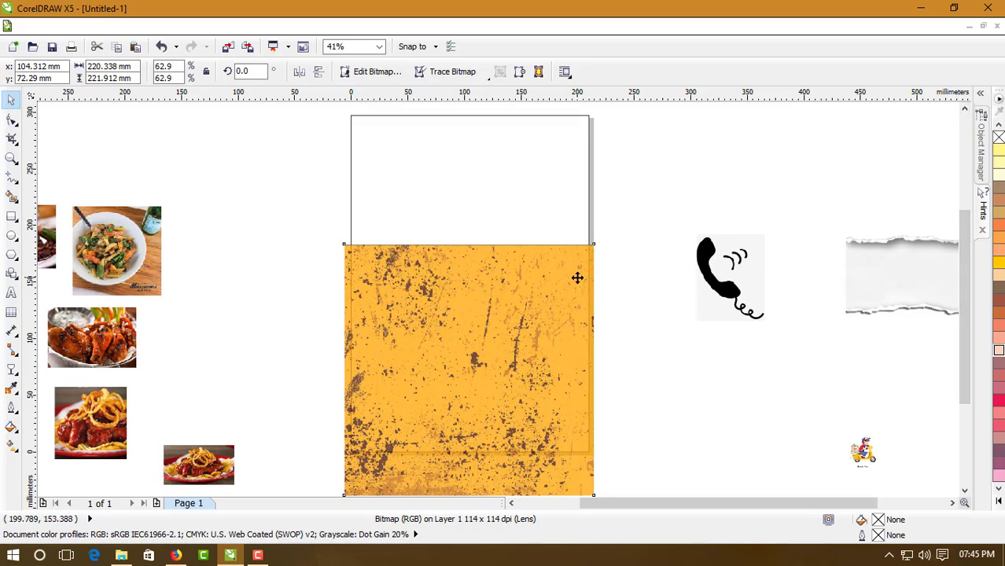
{"action": "left_click_drag", "start_coordinate": [577, 278], "coordinate": [579, 275]}
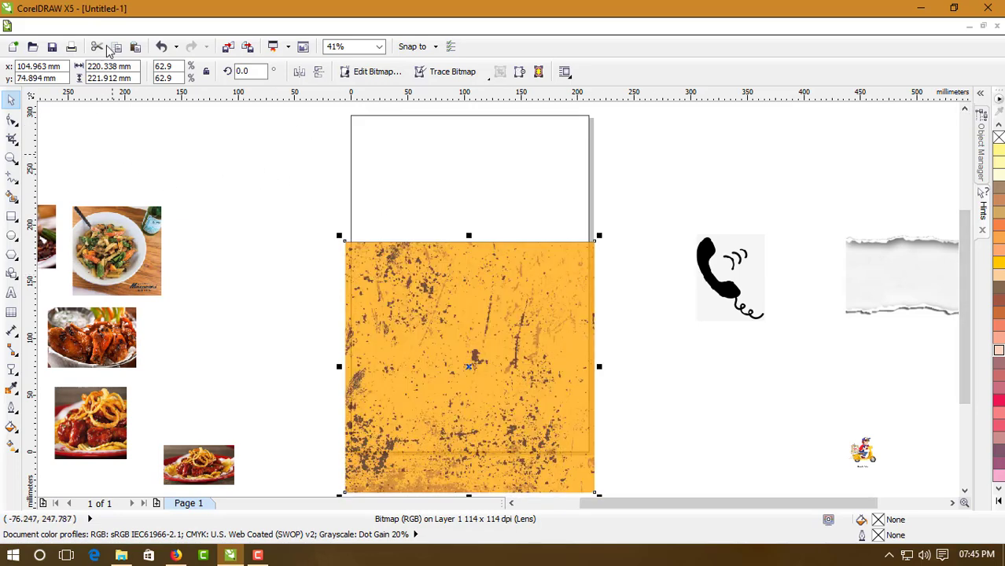
PowerClip the grunge background inside the page-sized rectangle and deselect it
{"action": "left_click", "coordinate": [226, 32]}
{"action": "mouse_move", "coordinate": [255, 242]}
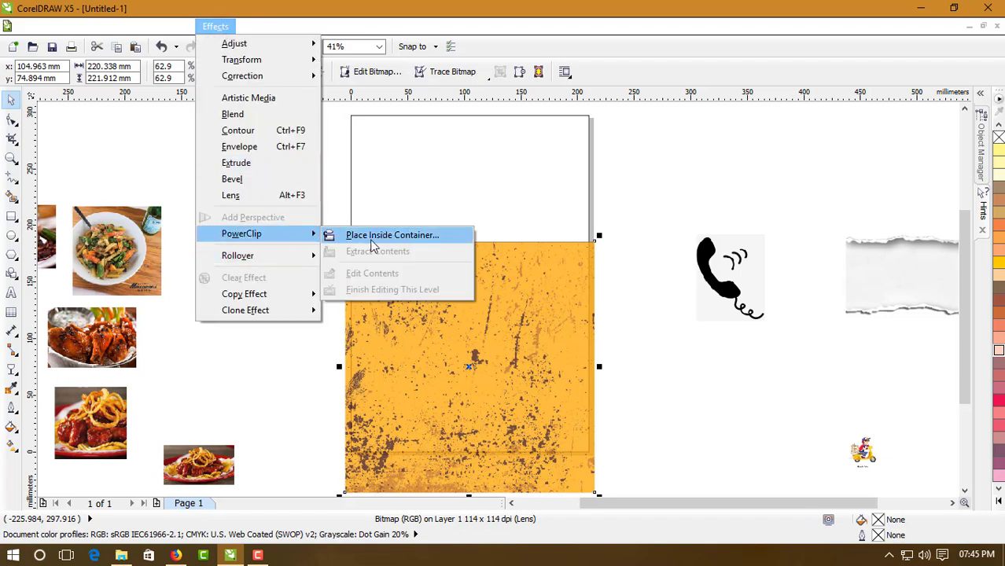
{"action": "left_click", "coordinate": [406, 236]}
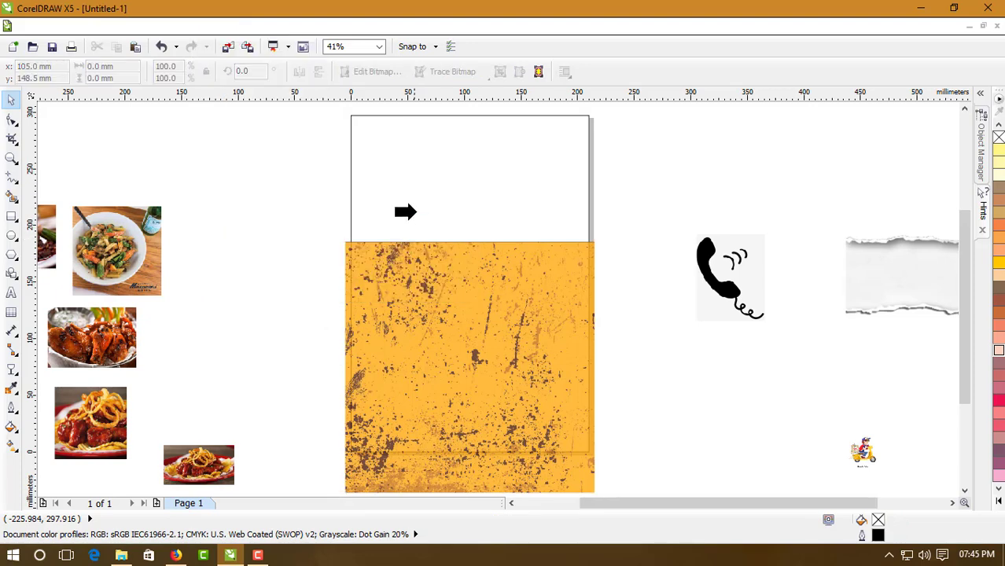
{"action": "left_click", "coordinate": [409, 189]}
{"action": "left_click", "coordinate": [299, 254]}
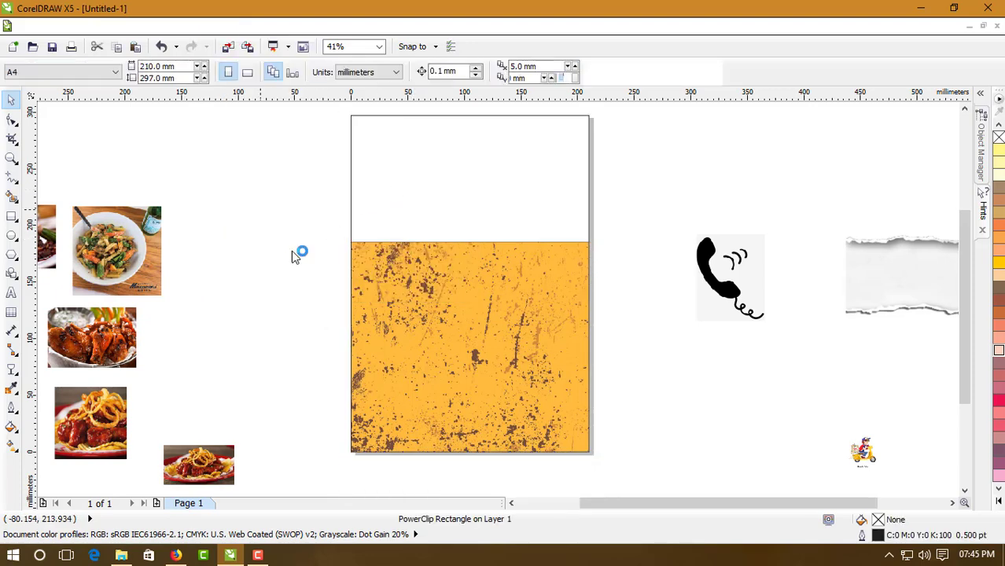
Move the steak photo to the top of the page and enlarge it to about 217 × 136 mm
{"action": "left_click", "coordinate": [512, 503]}
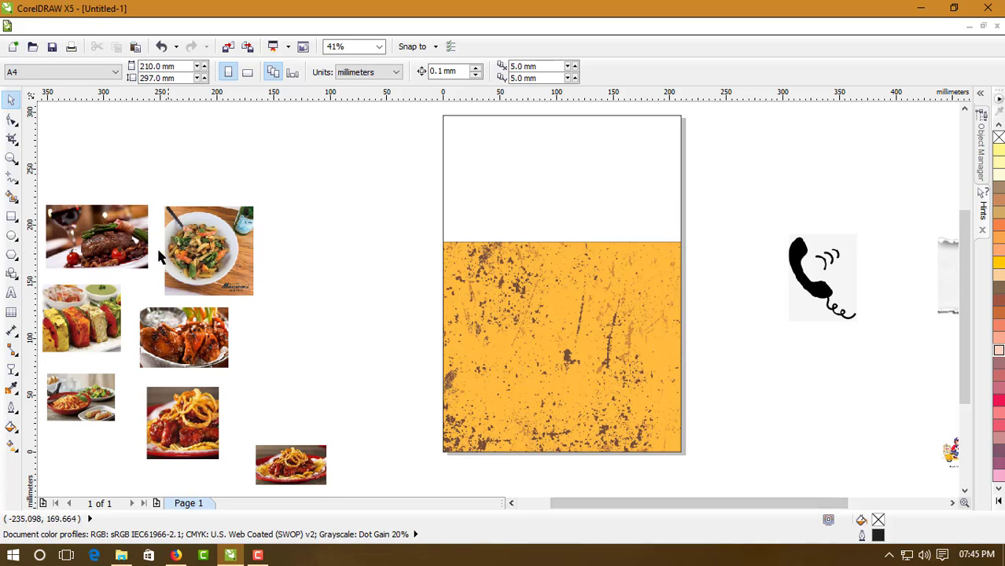
{"action": "left_click", "coordinate": [102, 238]}
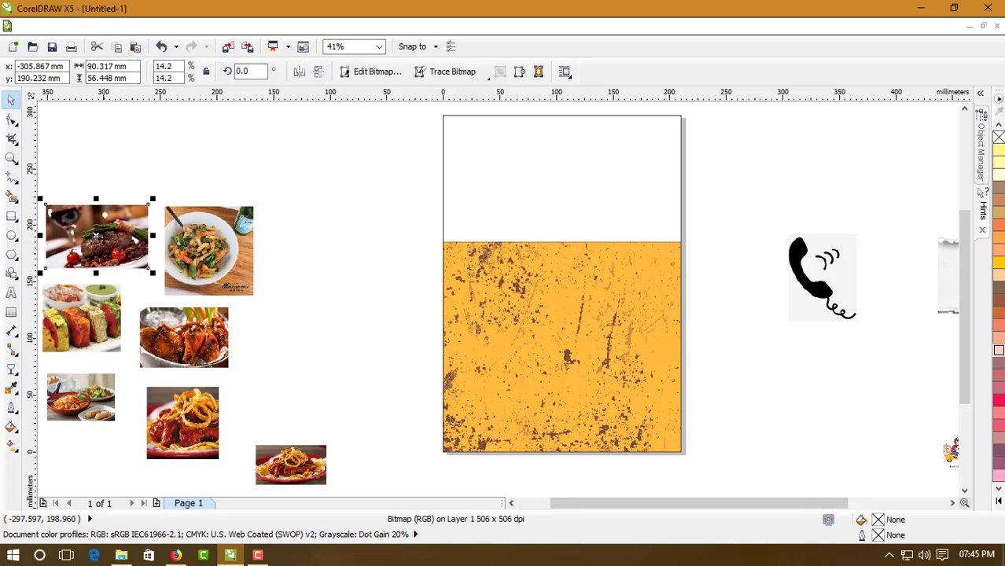
{"action": "left_click_drag", "start_coordinate": [103, 239], "coordinate": [354, 182]}
{"action": "left_click_drag", "start_coordinate": [403, 218], "coordinate": [496, 273]}
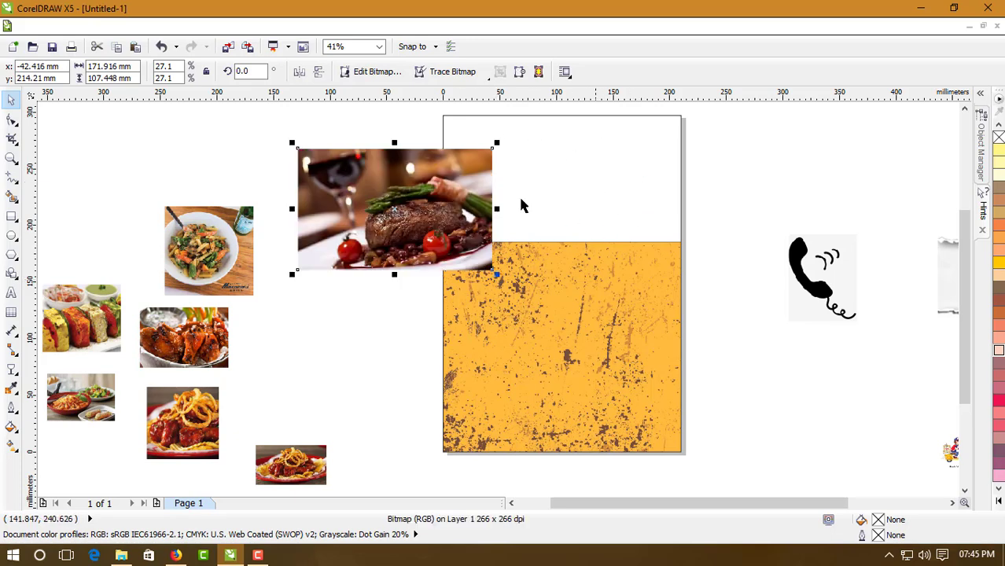
{"action": "left_click_drag", "start_coordinate": [535, 201], "coordinate": [588, 161]}
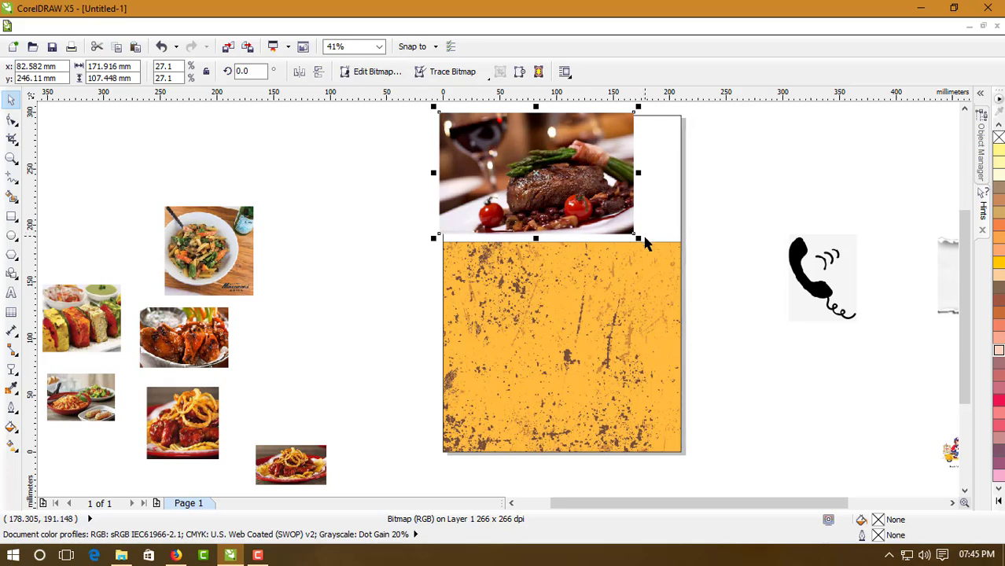
{"action": "left_click_drag", "start_coordinate": [638, 237], "coordinate": [693, 288]}
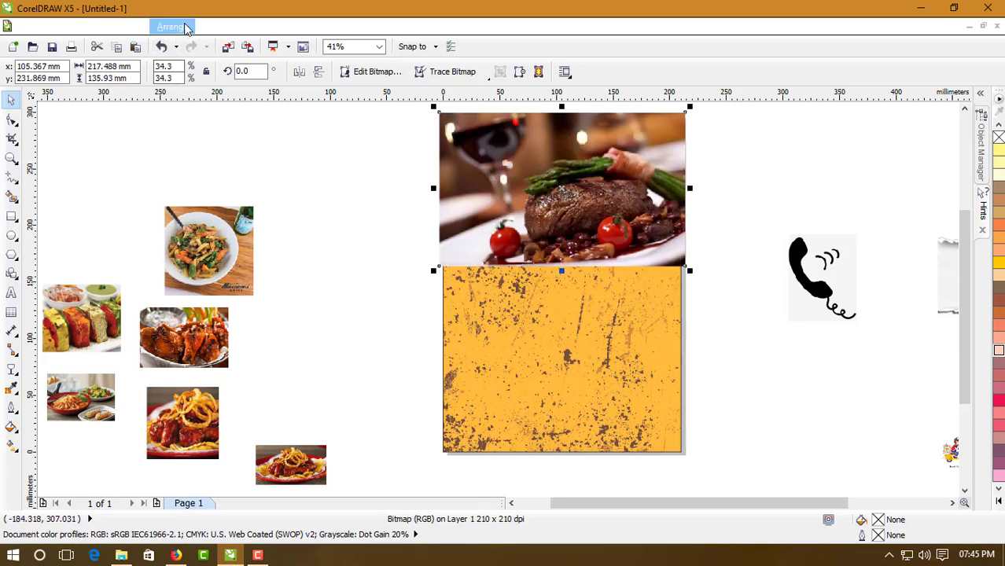
PowerClip the steak photo inside the page-sized rectangle that holds the grunge background, and deselect it
{"action": "left_click", "coordinate": [215, 27]}
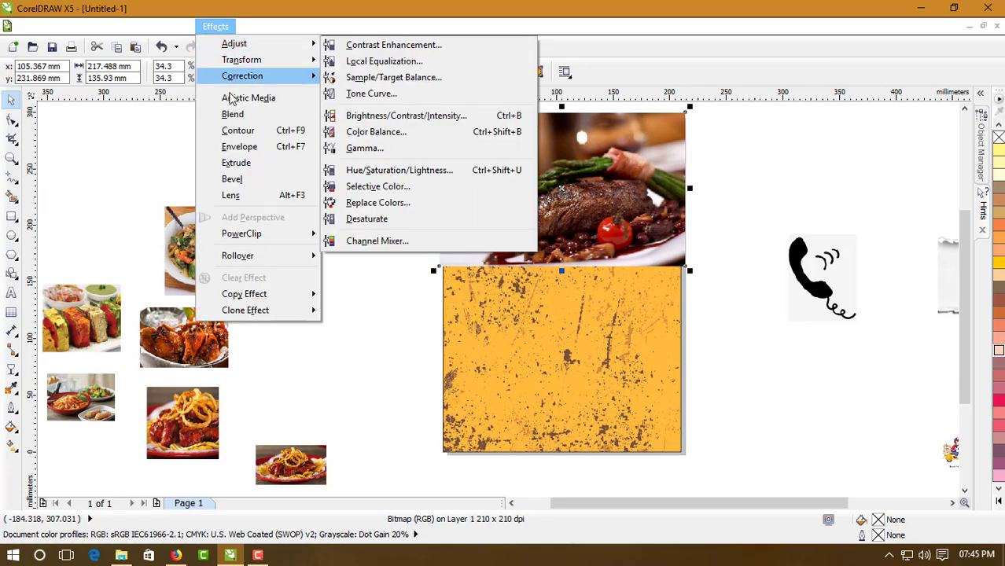
{"action": "mouse_move", "coordinate": [245, 238]}
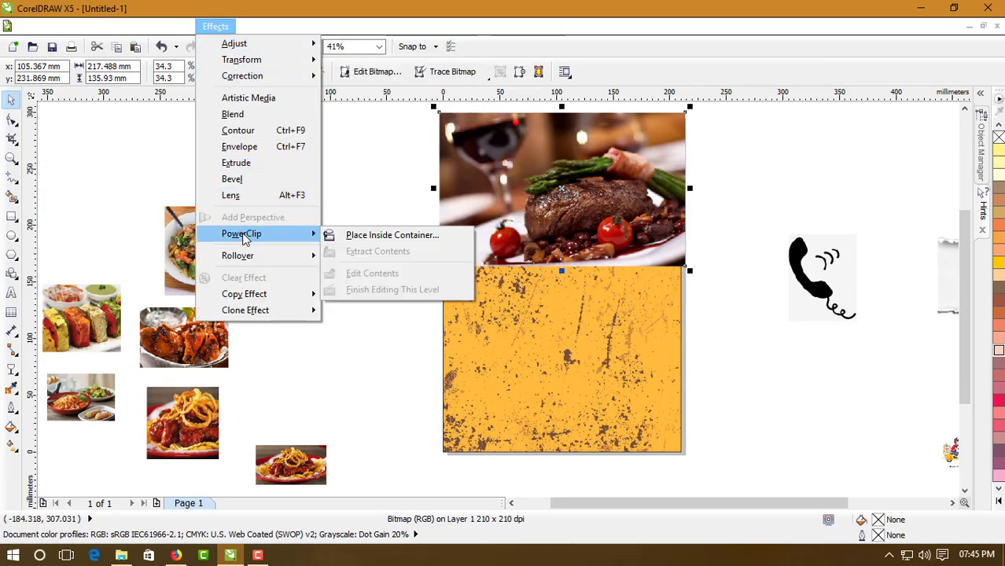
{"action": "left_click", "coordinate": [377, 238]}
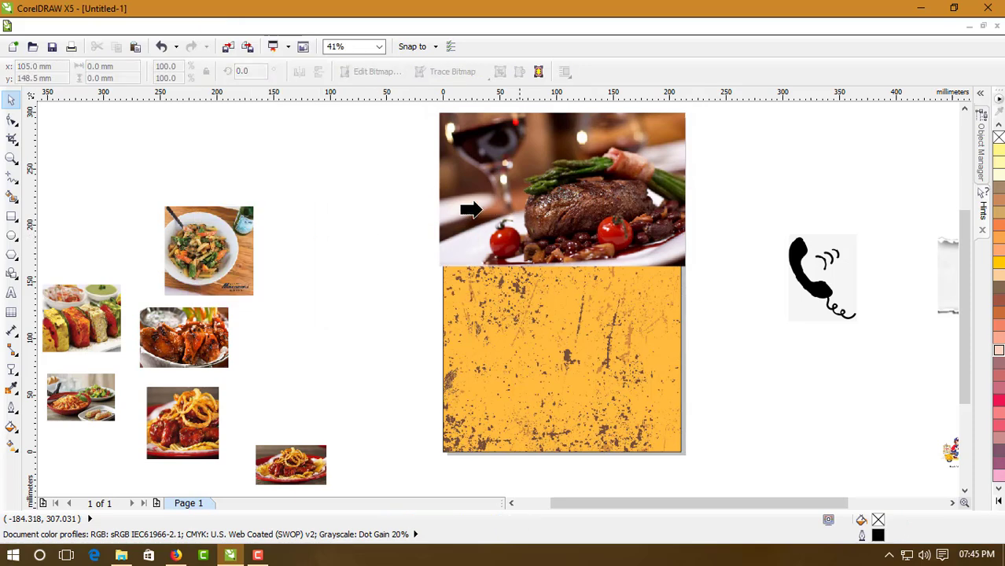
{"action": "left_click", "coordinate": [492, 291]}
{"action": "left_click", "coordinate": [386, 226]}
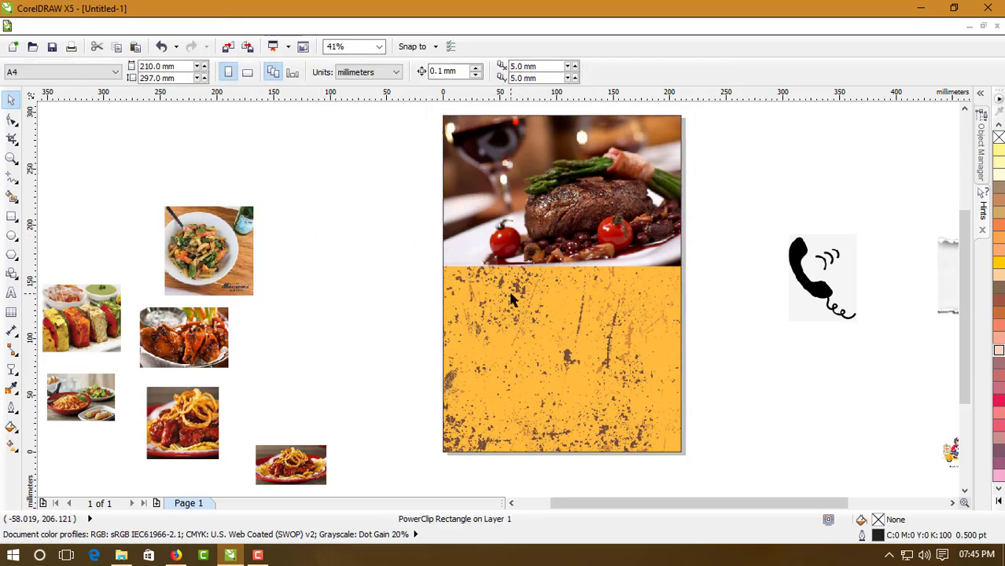
Open the contents of the page rectangle's PowerClip for editing
{"action": "left_click", "coordinate": [531, 306]}
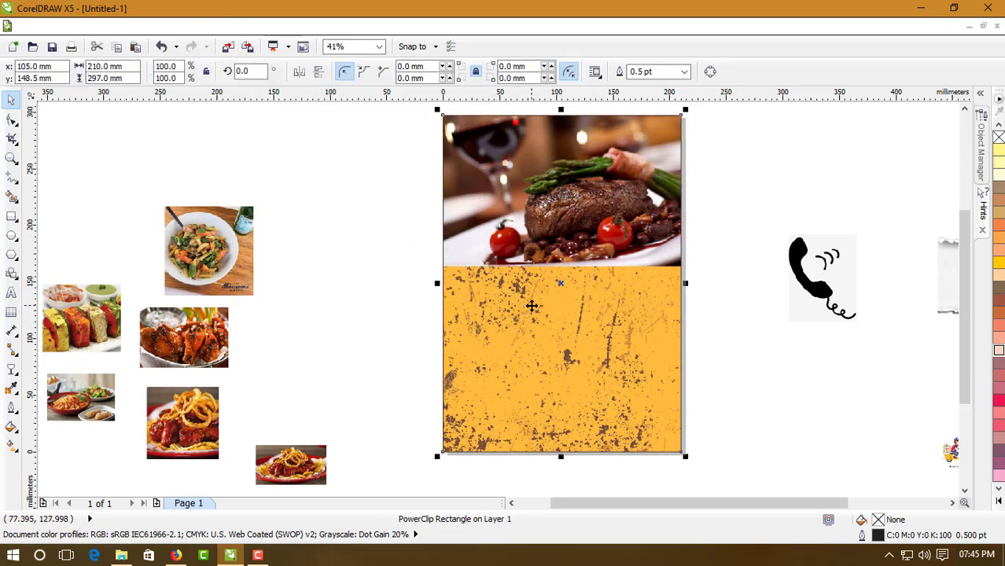
{"action": "left_click", "coordinate": [395, 295]}
{"action": "left_click", "coordinate": [579, 313]}
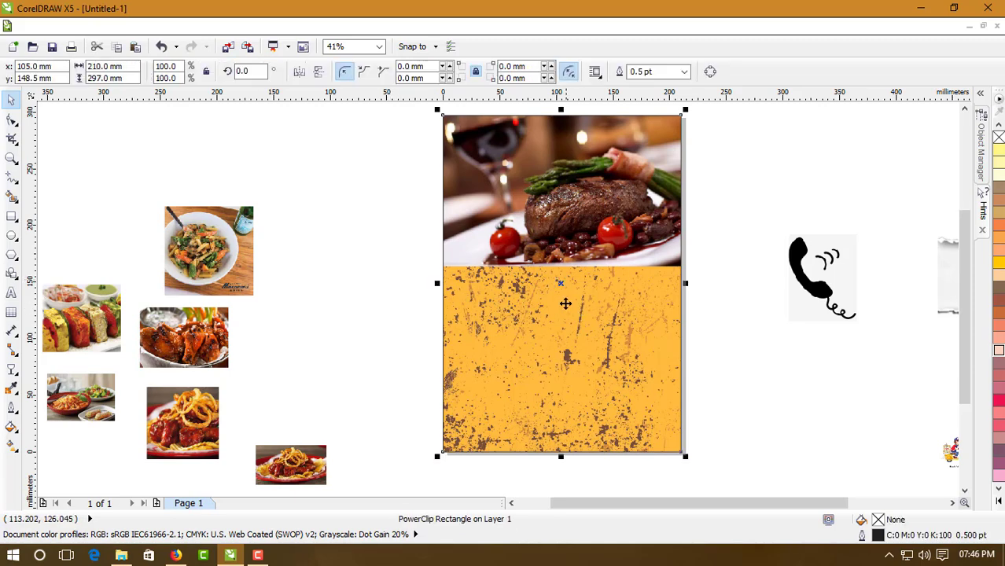
{"action": "left_click", "coordinate": [565, 303], "text": "ctrl"}
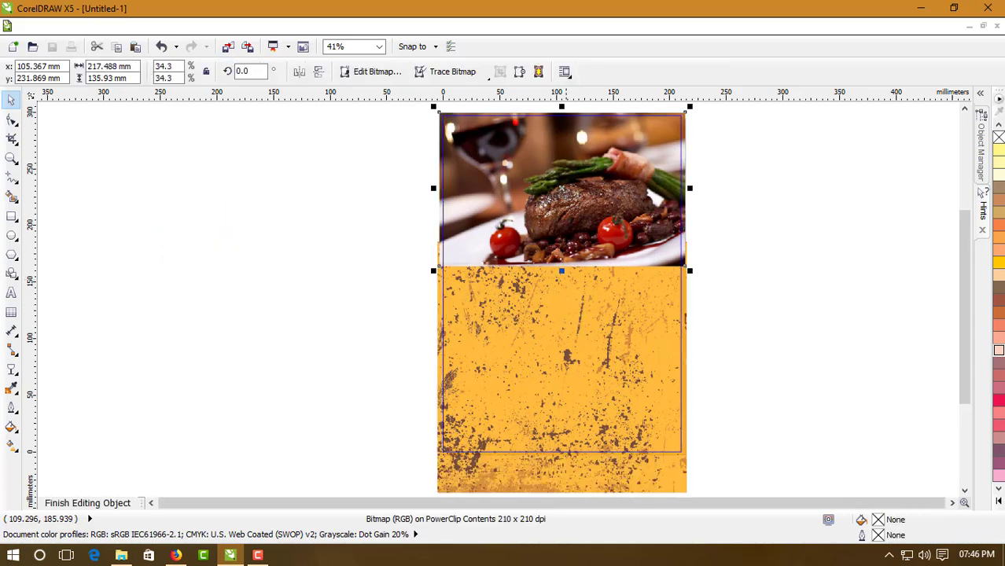
Try bringing the grunge background in front of the steak photo, and undo the order change
{"action": "left_click", "coordinate": [571, 297]}
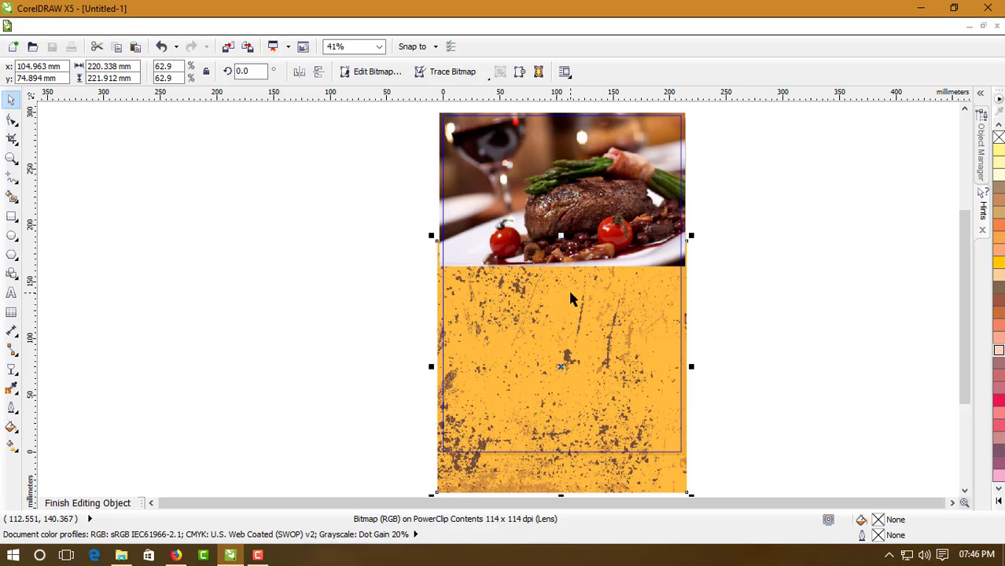
{"action": "key", "text": "shift+Page_Up"}
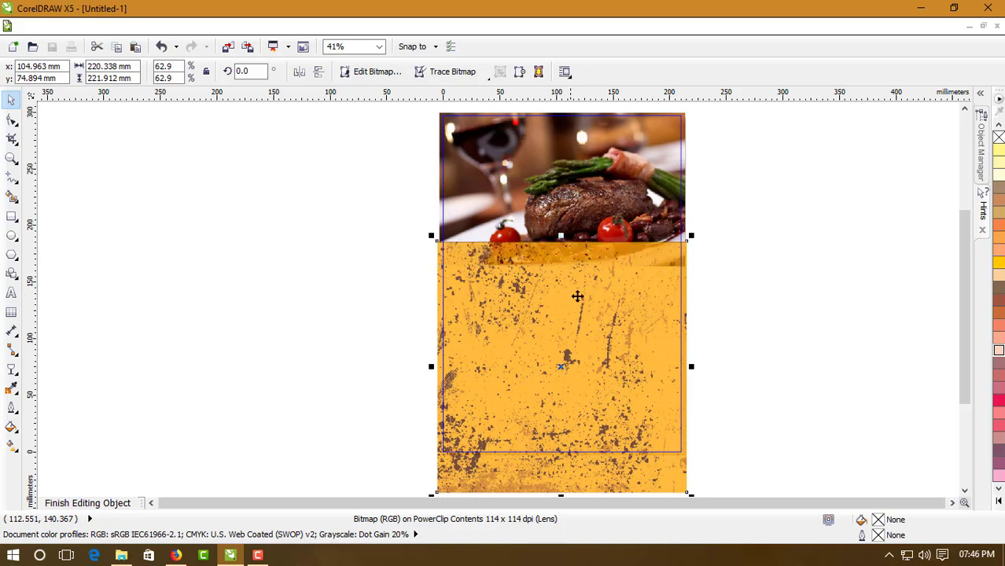
{"action": "left_click", "coordinate": [721, 256]}
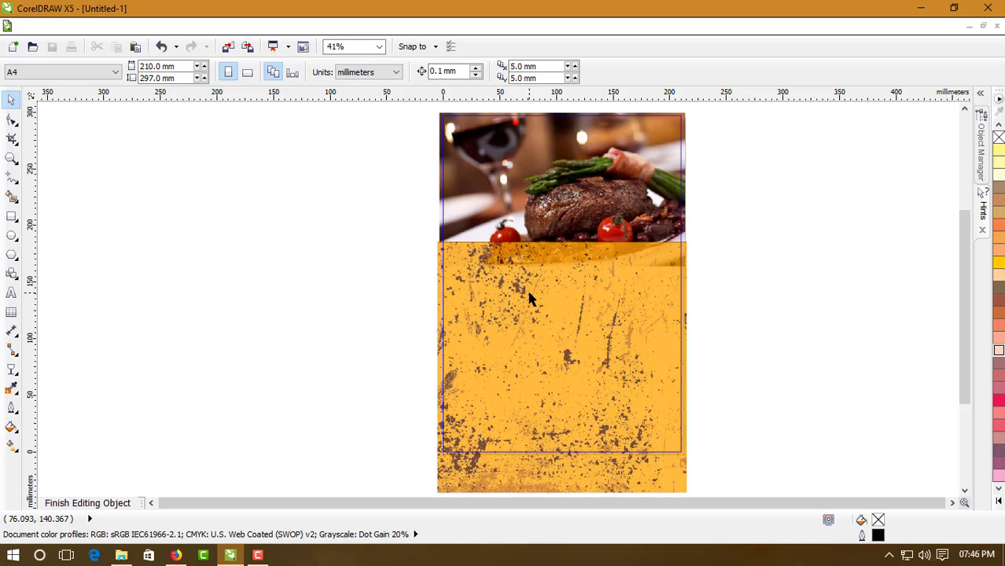
{"action": "key", "text": "ctrl+z"}
{"action": "left_click", "coordinate": [405, 280]}
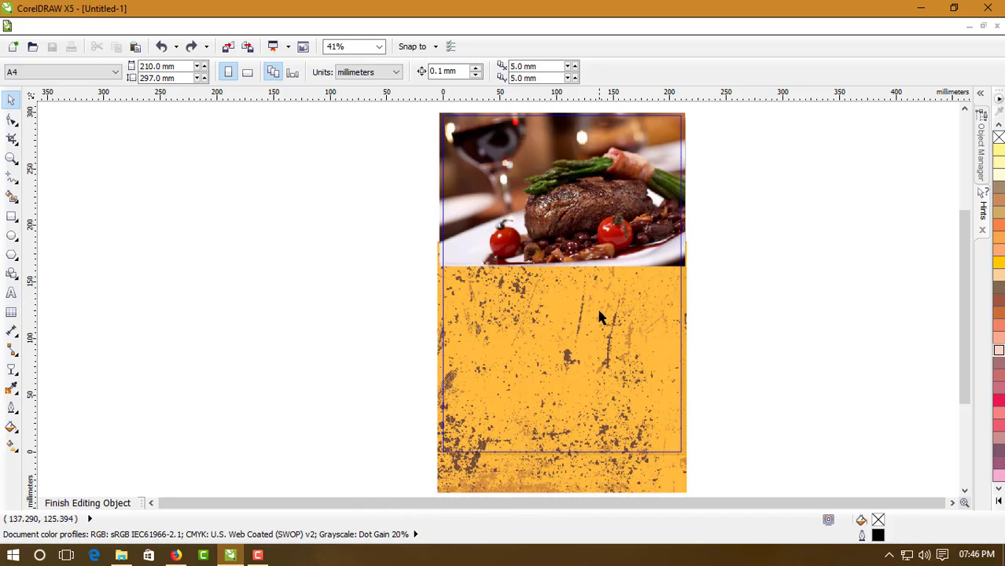
Enlarge the steak photo slightly from its lower corner inside the PowerClip, finish editing the contents, and deselect the page rectangle
{"action": "left_click", "coordinate": [649, 250]}
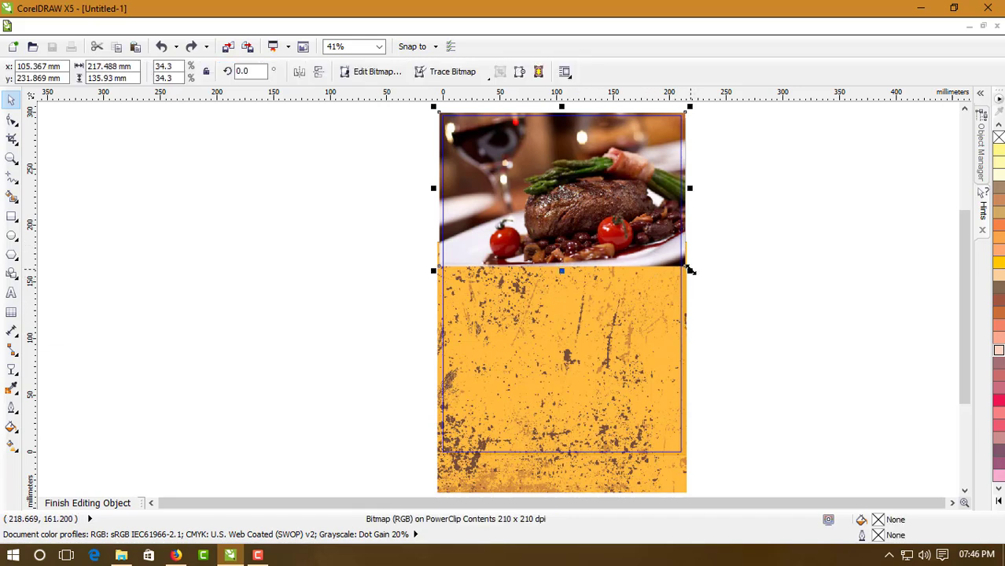
{"action": "left_click_drag", "start_coordinate": [687, 266], "coordinate": [697, 274]}
{"action": "left_click", "coordinate": [738, 254], "text": "ctrl"}
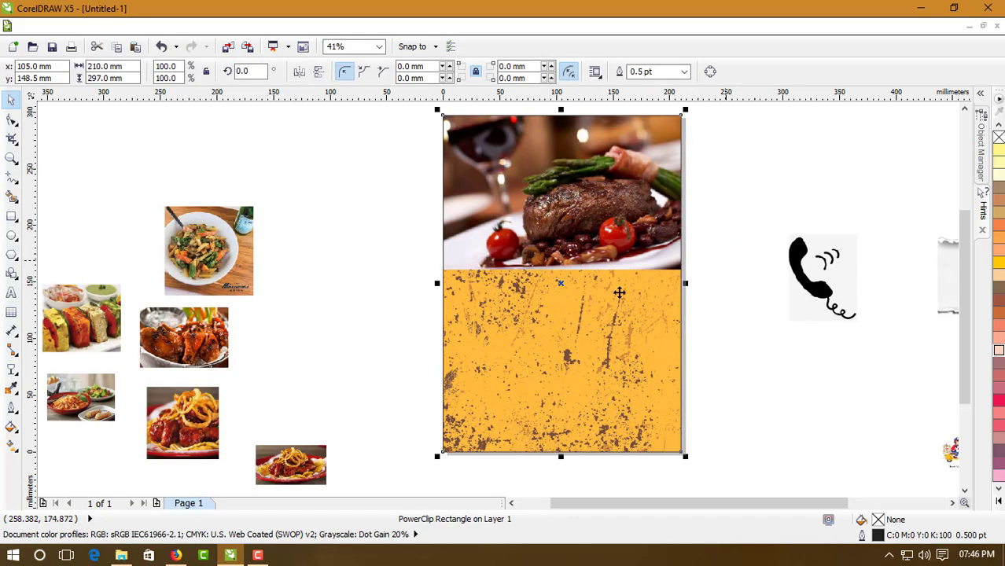
{"action": "key", "text": "Escape"}
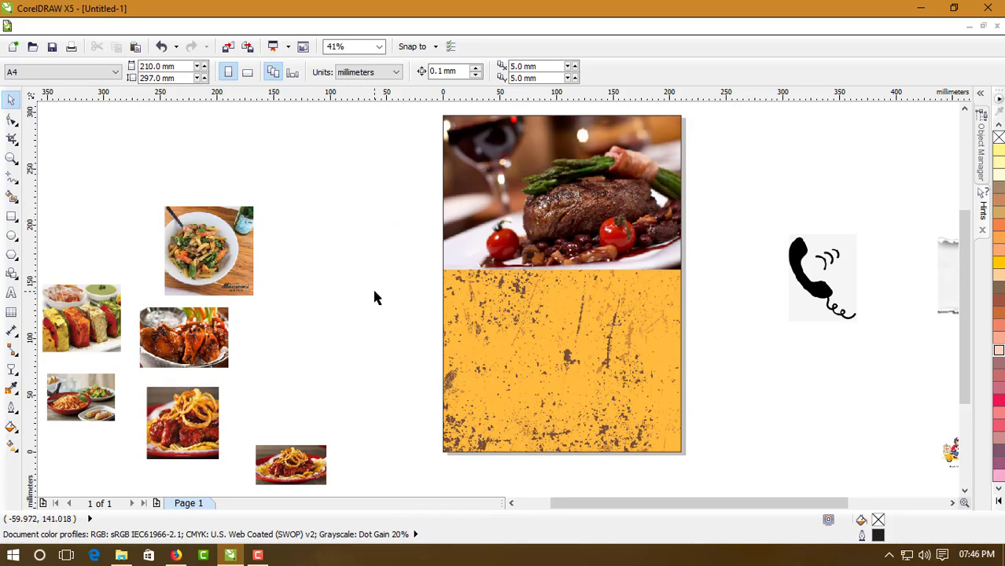
Move the pasta bowl photo next to the page's left edge, beside the grunge area, and keep it selected
{"action": "left_click", "coordinate": [512, 505]}
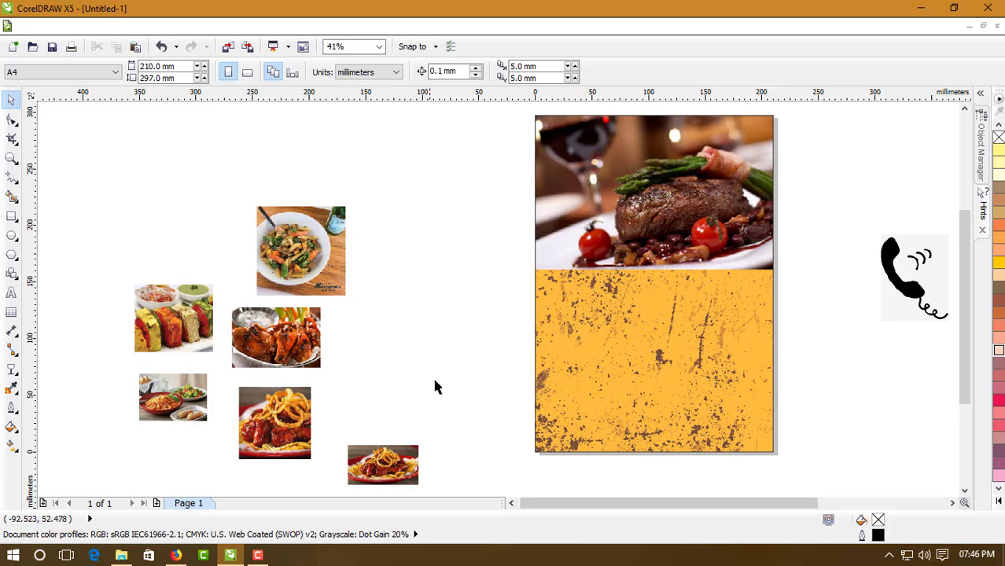
{"action": "left_click", "coordinate": [315, 287]}
{"action": "left_click_drag", "start_coordinate": [327, 260], "coordinate": [492, 375]}
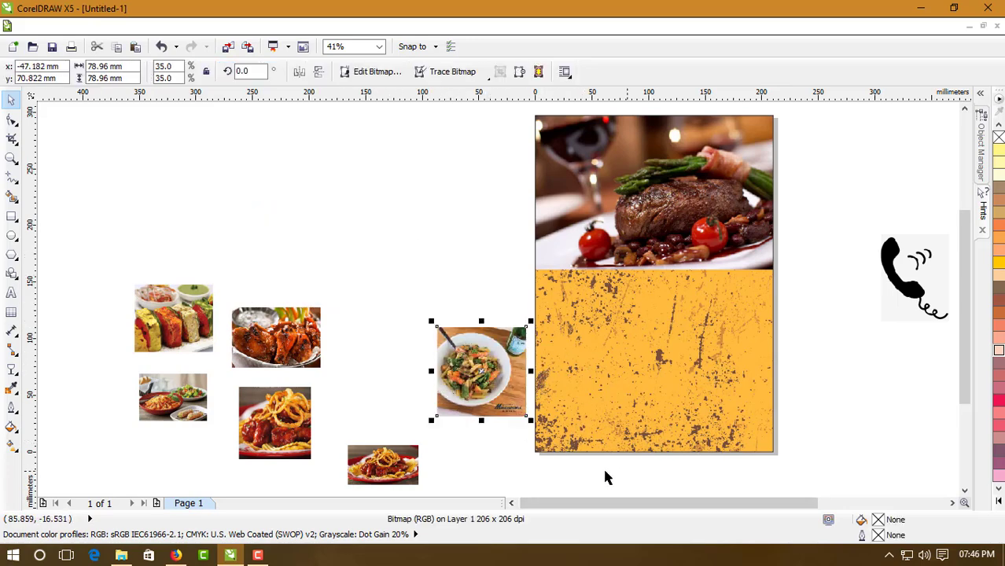
{"action": "left_click", "coordinate": [458, 355]}
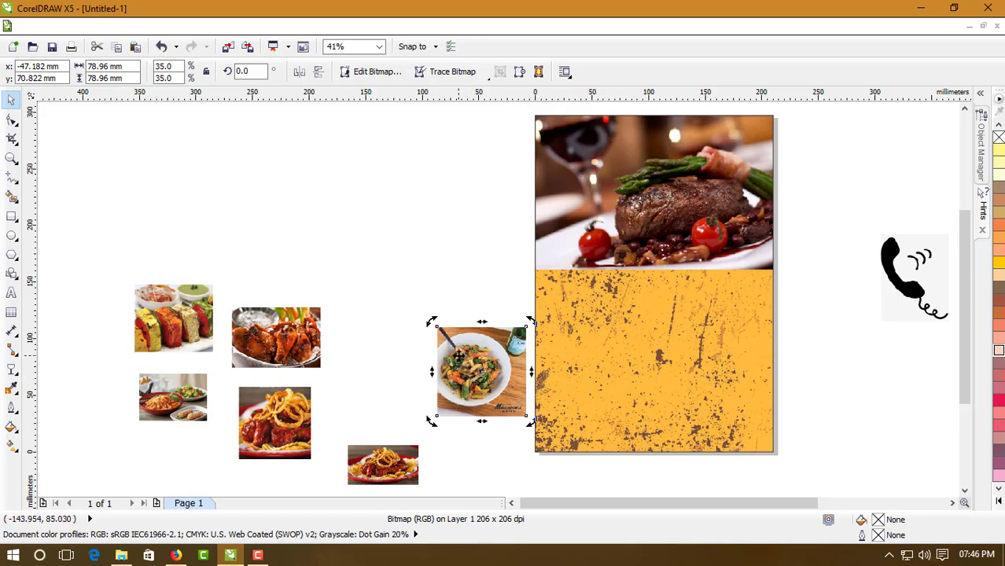
{"action": "left_click", "coordinate": [504, 443]}
{"action": "left_click", "coordinate": [505, 405]}
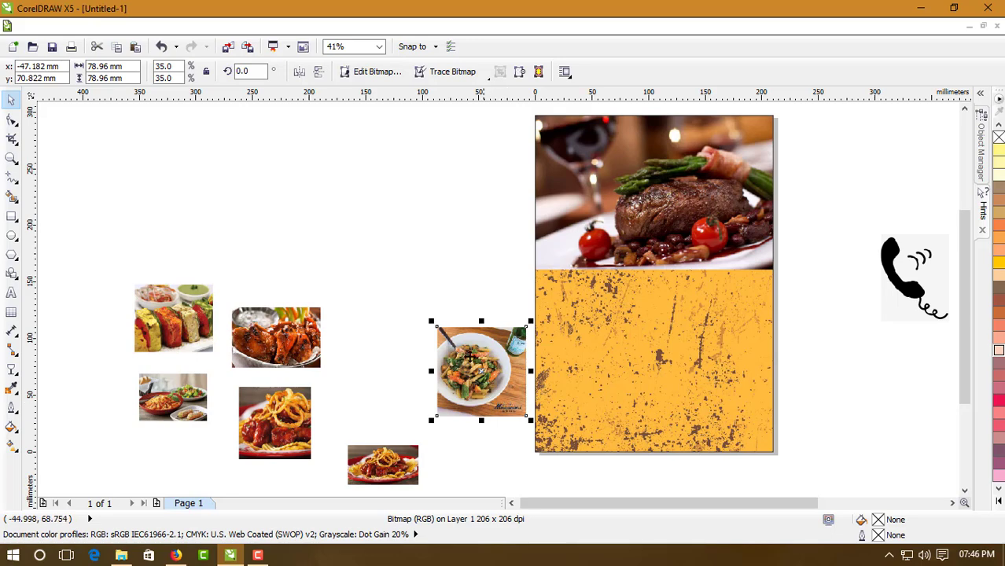
Start a Bézier outline on the pasta bowl's upper-left rim, from the photo's left edge to the spoon handle
{"action": "left_click", "coordinate": [11, 181]}
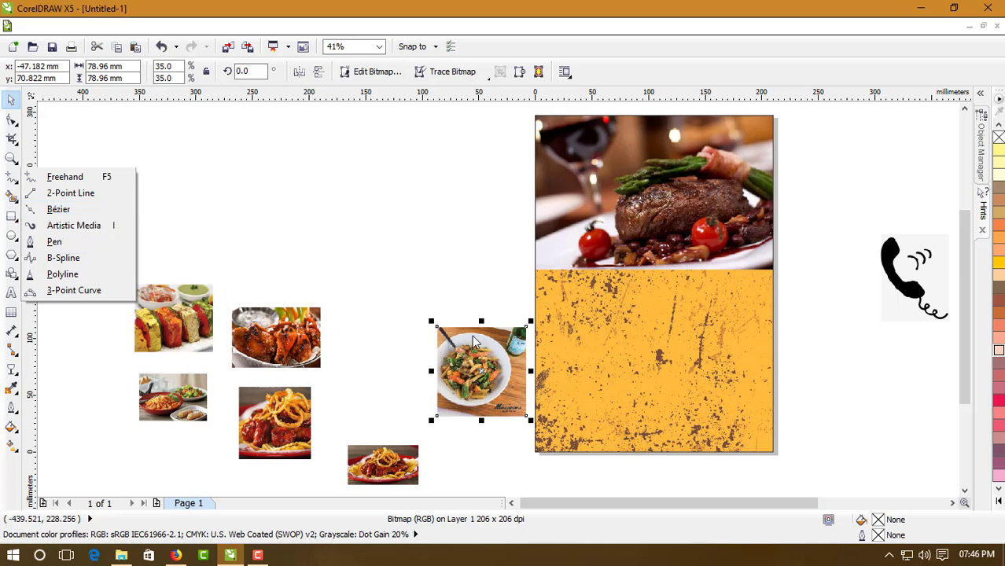
{"action": "left_click", "coordinate": [241, 250]}
{"action": "left_click", "coordinate": [11, 158]}
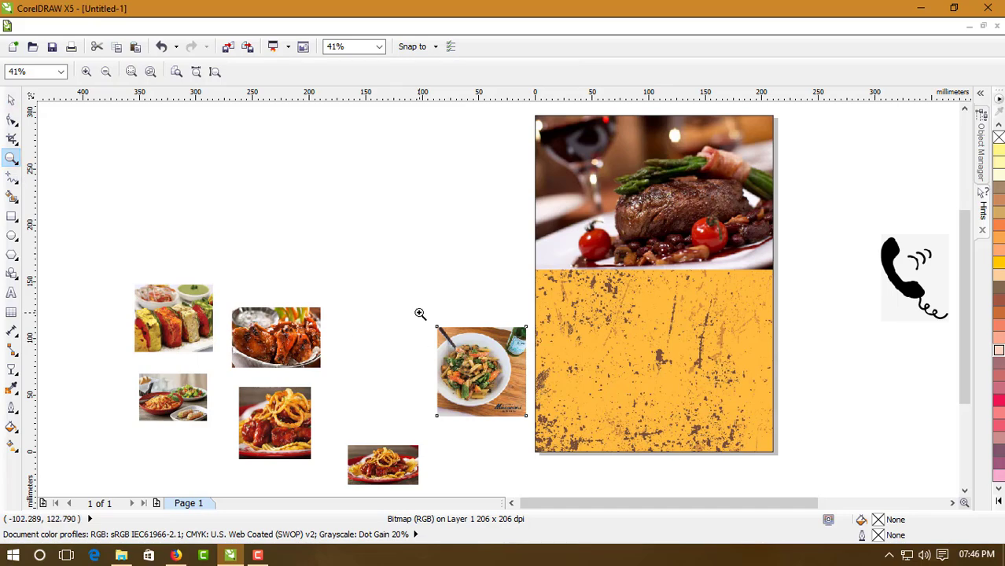
{"action": "left_click_drag", "start_coordinate": [418, 314], "coordinate": [618, 432]}
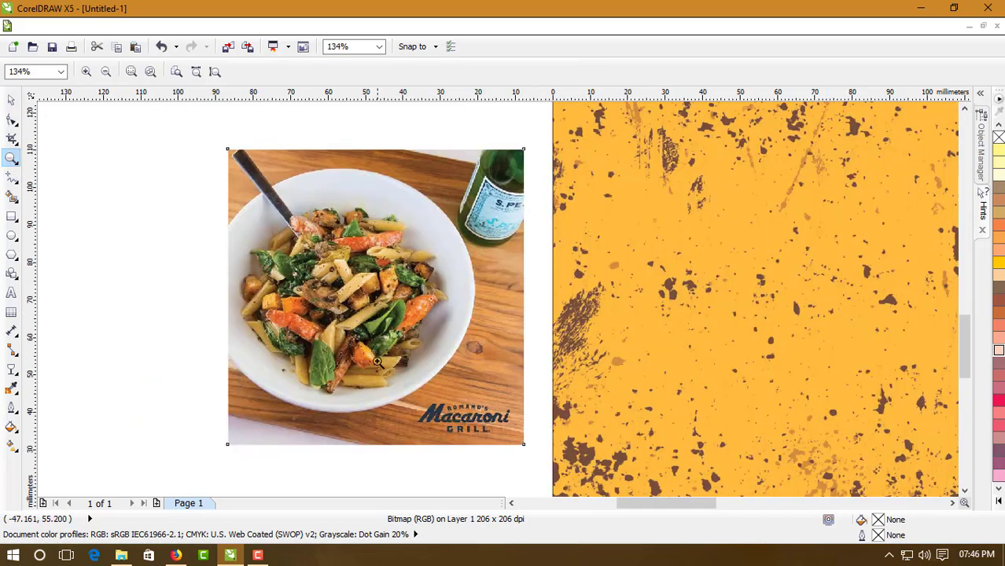
{"action": "left_click_drag", "start_coordinate": [209, 132], "coordinate": [560, 341]}
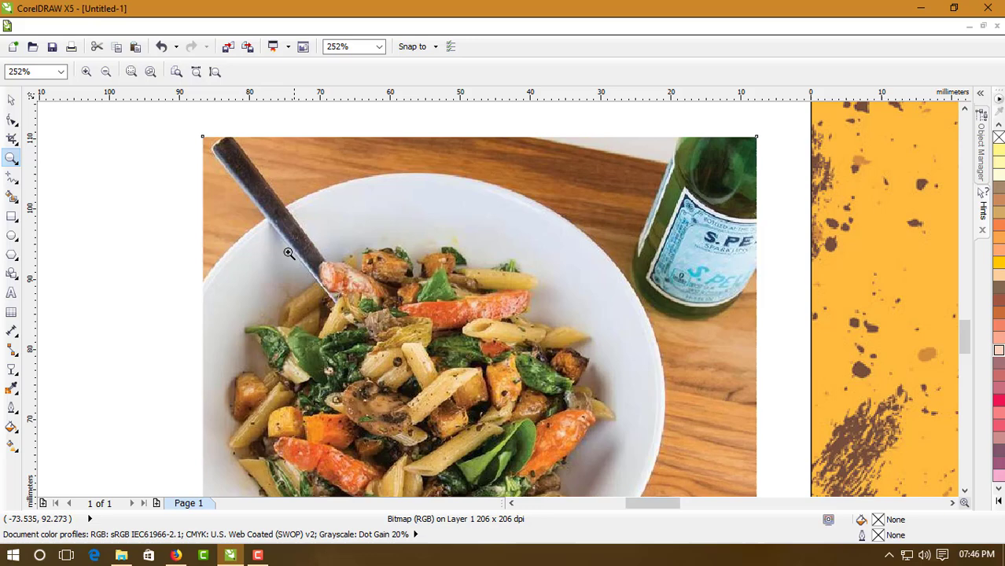
{"action": "left_click", "coordinate": [11, 177]}
{"action": "left_click", "coordinate": [203, 285]}
{"action": "left_click", "coordinate": [264, 218]}
Continue the Bézier outline up the spoon handle, around its tip, and back down to the bowl's rim
{"action": "key", "text": "F2"}
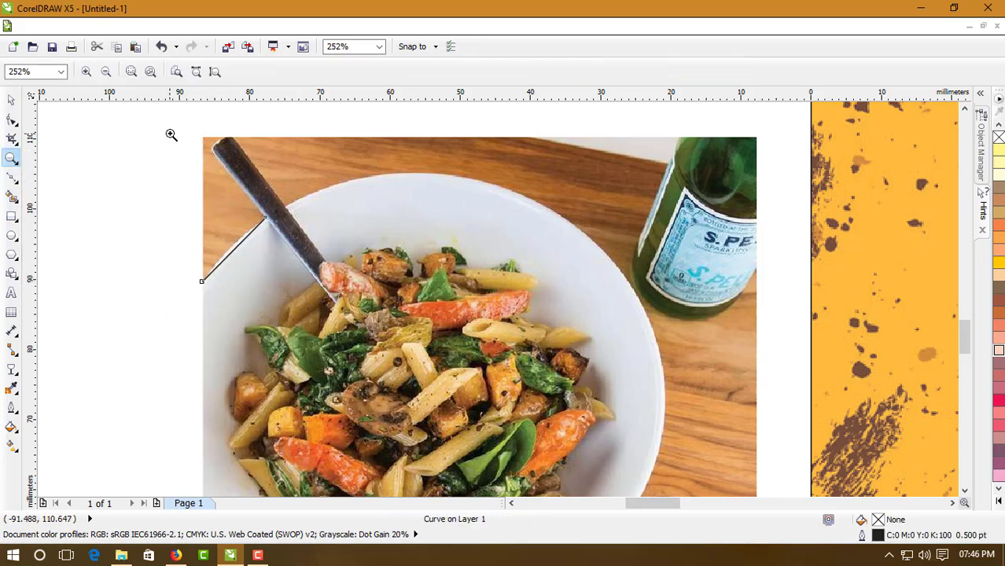
{"action": "left_click_drag", "start_coordinate": [171, 135], "coordinate": [454, 290]}
{"action": "left_click", "coordinate": [248, 143]}
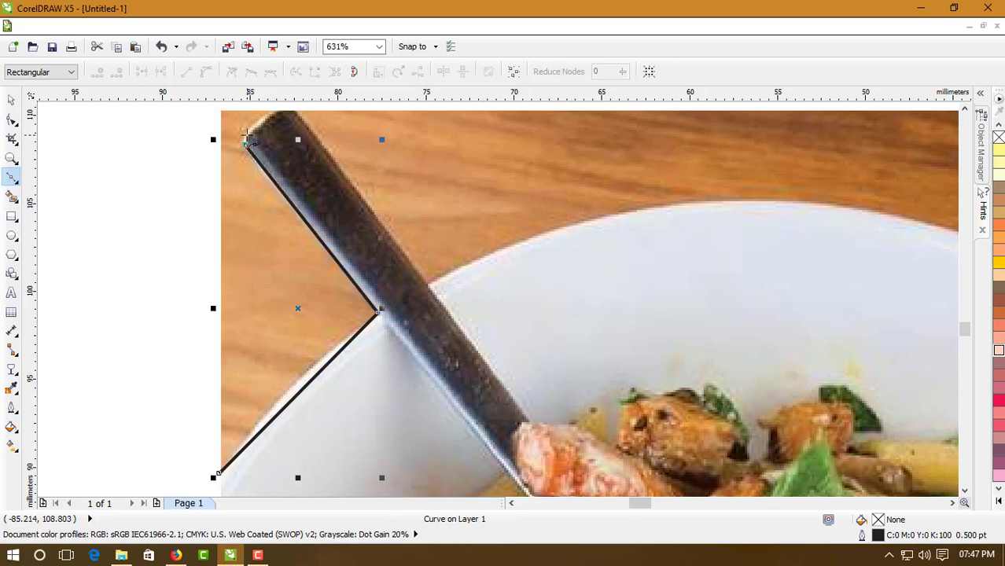
{"action": "left_click", "coordinate": [245, 135]}
{"action": "left_click", "coordinate": [275, 113]}
{"action": "left_click", "coordinate": [297, 112]}
{"action": "left_click", "coordinate": [429, 285]}
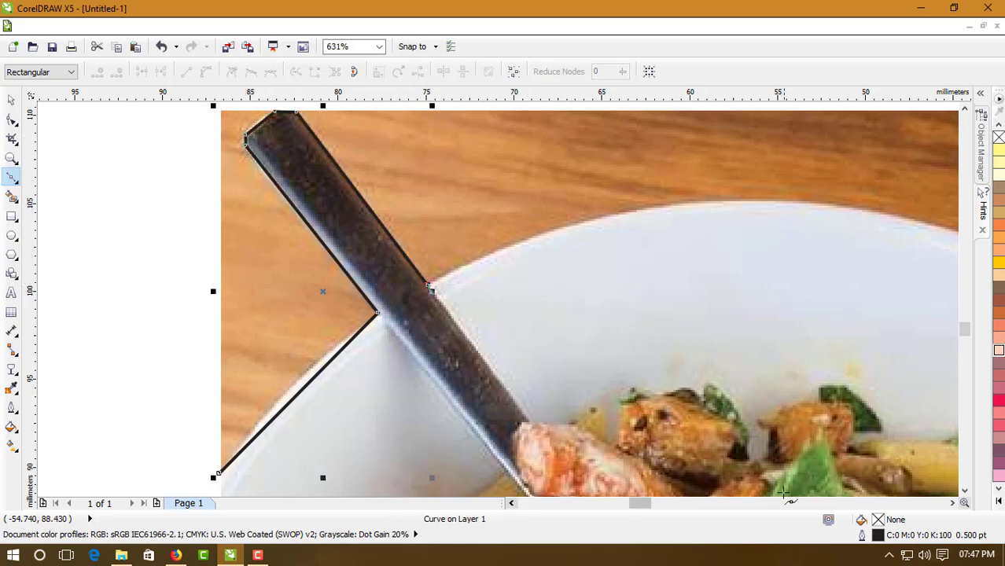
Complete the Bézier outline with straight segments through the bowl's upper-right and lower-right rim and the photo's left edge, closing it at the start
{"action": "left_click", "coordinate": [953, 503]}
{"action": "left_click", "coordinate": [796, 339]}
{"action": "left_click", "coordinate": [965, 490]}
{"action": "left_click", "coordinate": [965, 493]}
{"action": "key", "text": "F2"}
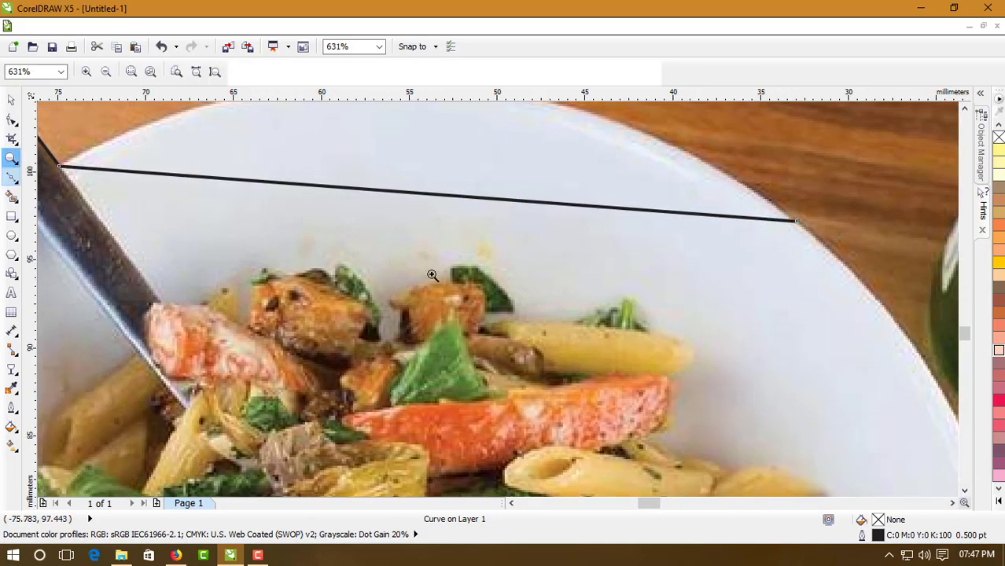
{"action": "right_click", "coordinate": [503, 304]}
{"action": "left_click", "coordinate": [965, 490]}
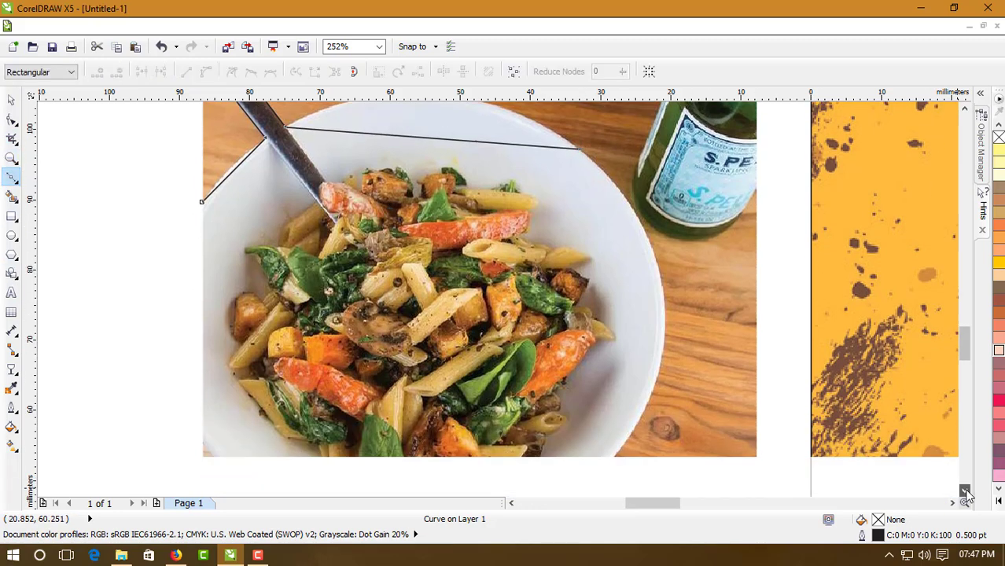
{"action": "left_click", "coordinate": [965, 490]}
{"action": "left_click", "coordinate": [625, 366]}
{"action": "left_click", "coordinate": [203, 364]}
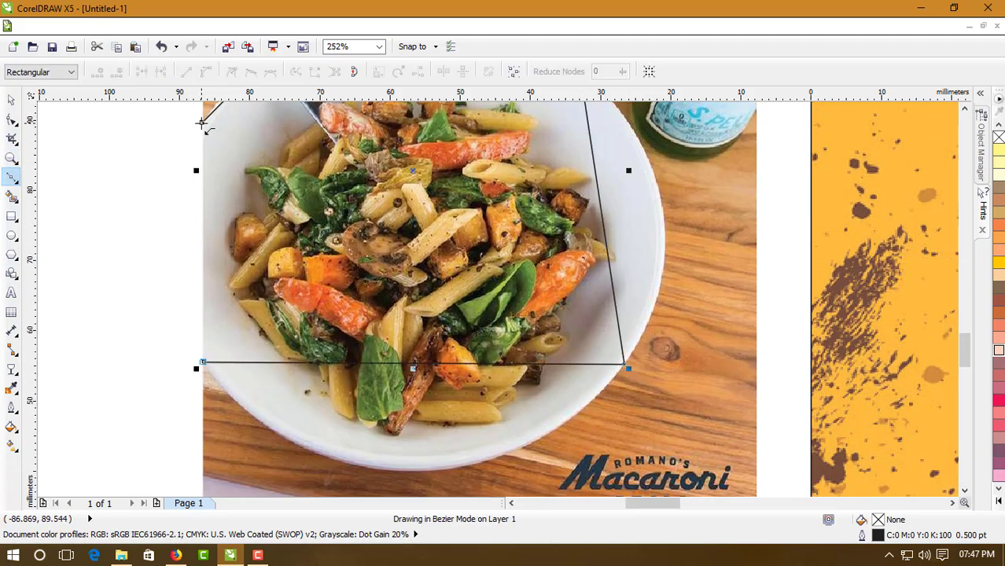
Convert the outline's top segment to a curve and bend it to follow the bowl's upper rim
{"action": "key", "text": "F10"}
{"action": "scroll", "coordinate": [511, 179], "scroll_direction": "up", "scroll_amount": 4}
{"action": "right_click", "coordinate": [455, 226]}
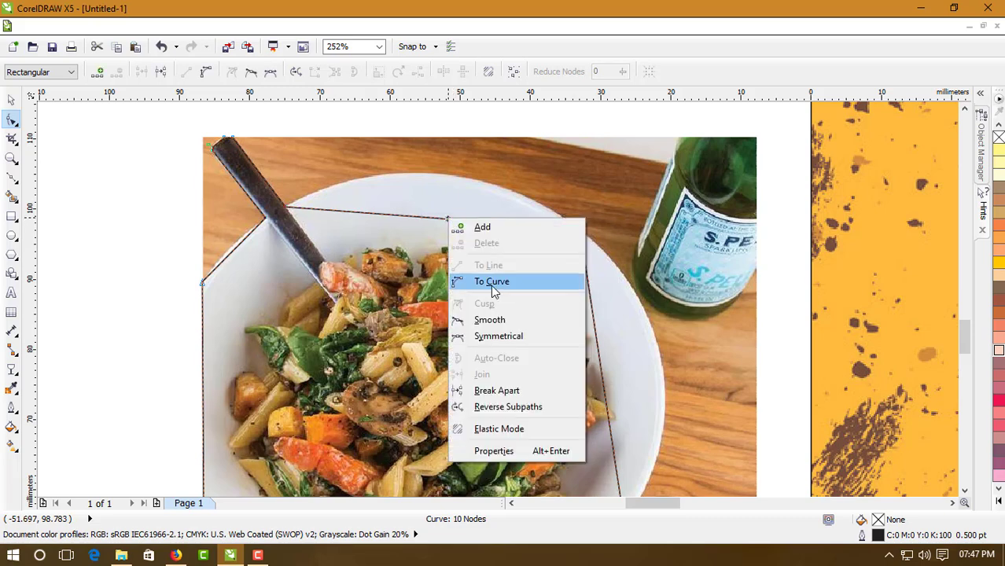
{"action": "left_click", "coordinate": [516, 281]}
{"action": "left_click_drag", "start_coordinate": [433, 218], "coordinate": [486, 164]}
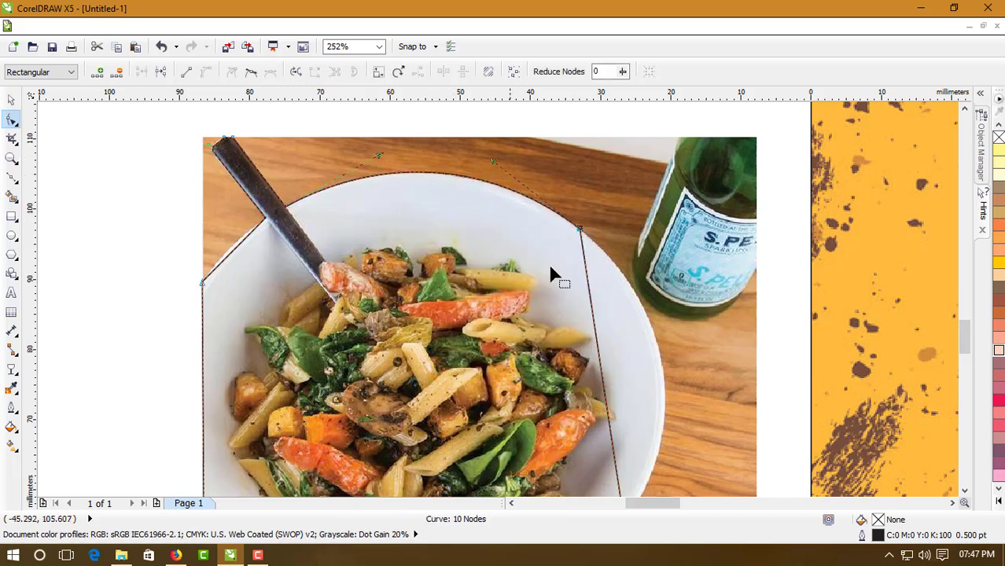
Convert the outline's right-hand segment to a curve and shape it along the bowl's right rim
{"action": "right_click", "coordinate": [587, 298]}
{"action": "left_click", "coordinate": [635, 360]}
{"action": "left_click_drag", "start_coordinate": [602, 370], "coordinate": [948, 401]}
{"action": "scroll", "coordinate": [695, 292], "scroll_direction": "down", "scroll_amount": 4}
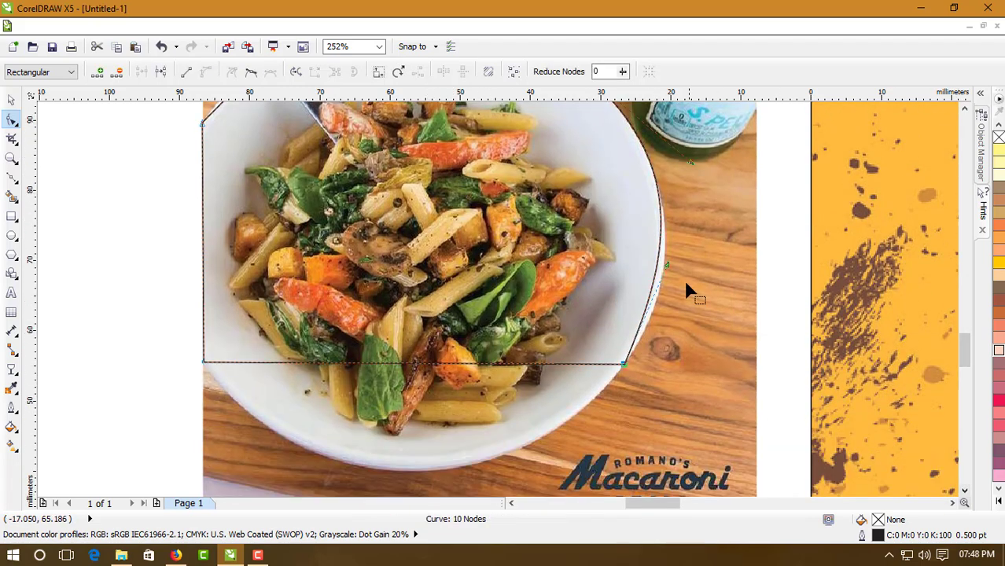
{"action": "left_click_drag", "start_coordinate": [695, 292], "coordinate": [678, 292]}
Curve the outline's bottom segment and adjust its handles to match the bowl's lower rim
{"action": "left_click_drag", "start_coordinate": [413, 371], "coordinate": [441, 385]}
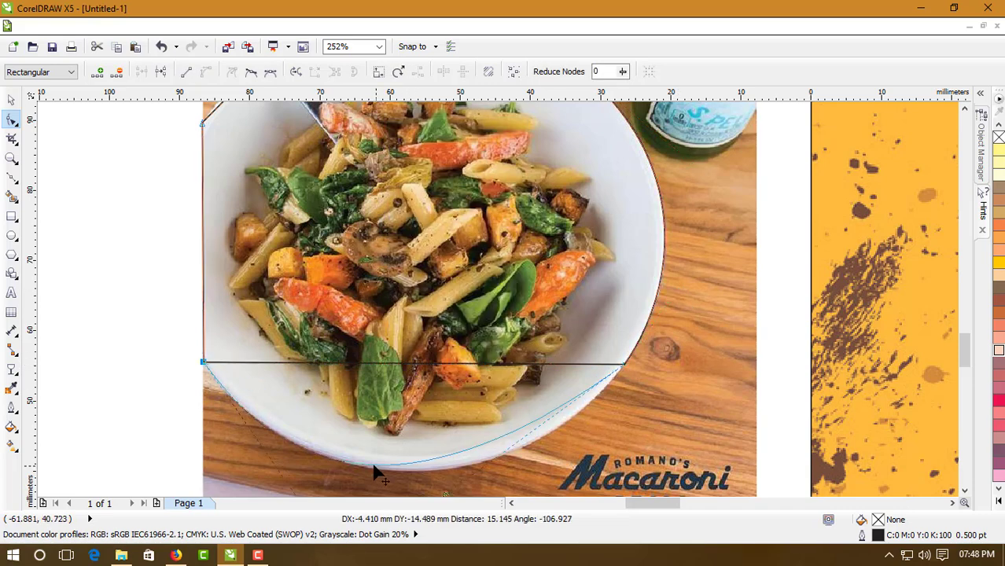
{"action": "scroll", "coordinate": [441, 386], "scroll_direction": "down", "scroll_amount": 2}
{"action": "left_click_drag", "start_coordinate": [456, 424], "coordinate": [519, 392]}
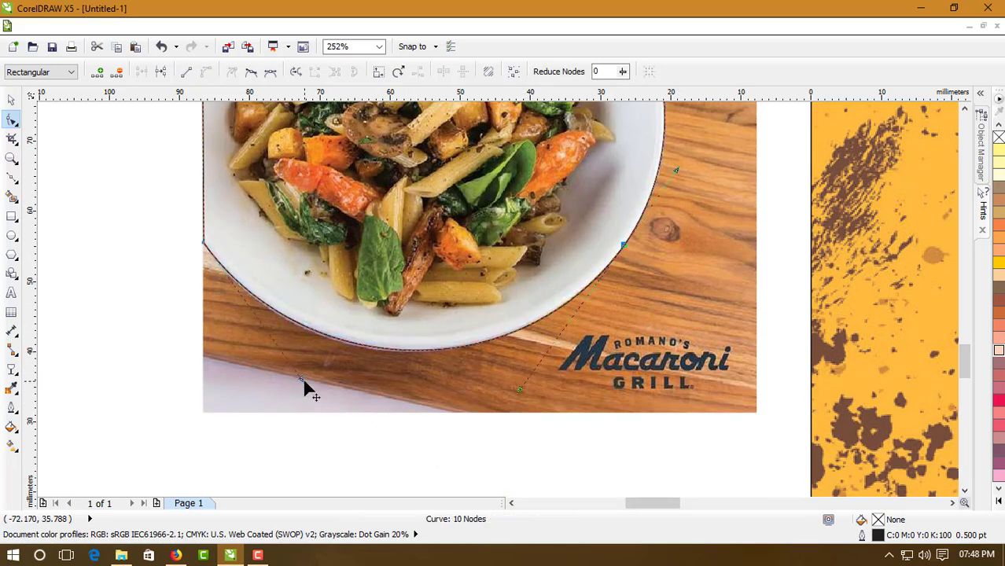
{"action": "left_click_drag", "start_coordinate": [303, 382], "coordinate": [299, 381]}
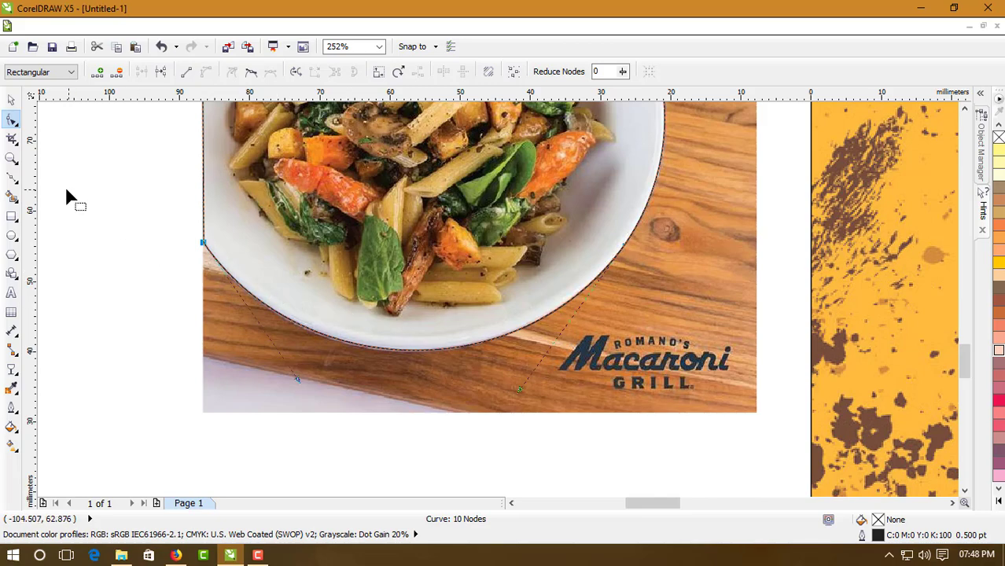
Convert the short segment between the photo's left edge and the spoon to a curve and fit it to the bowl's rim
{"action": "left_click", "coordinate": [11, 158]}
{"action": "right_click", "coordinate": [400, 255]}
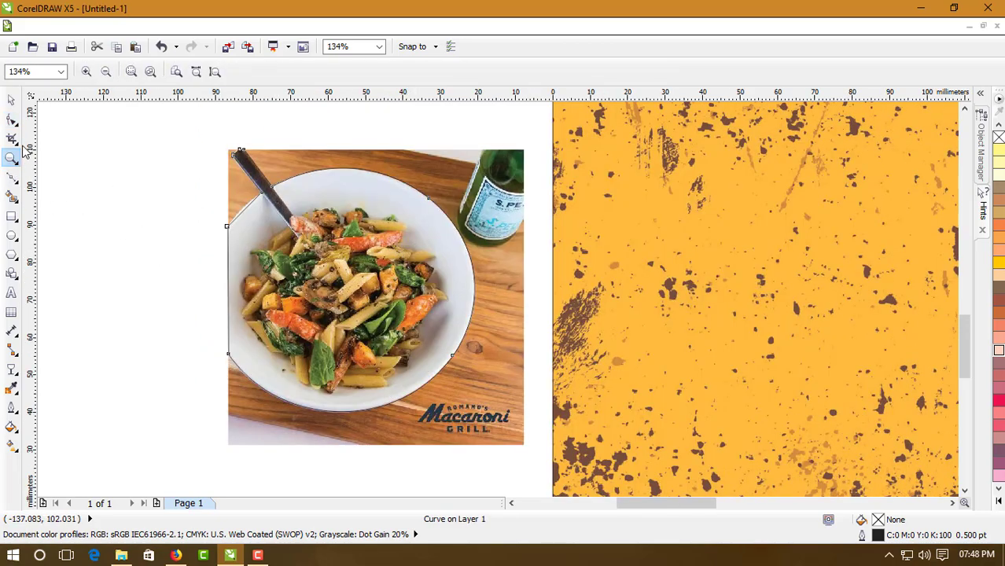
{"action": "left_click_drag", "start_coordinate": [222, 172], "coordinate": [376, 251]}
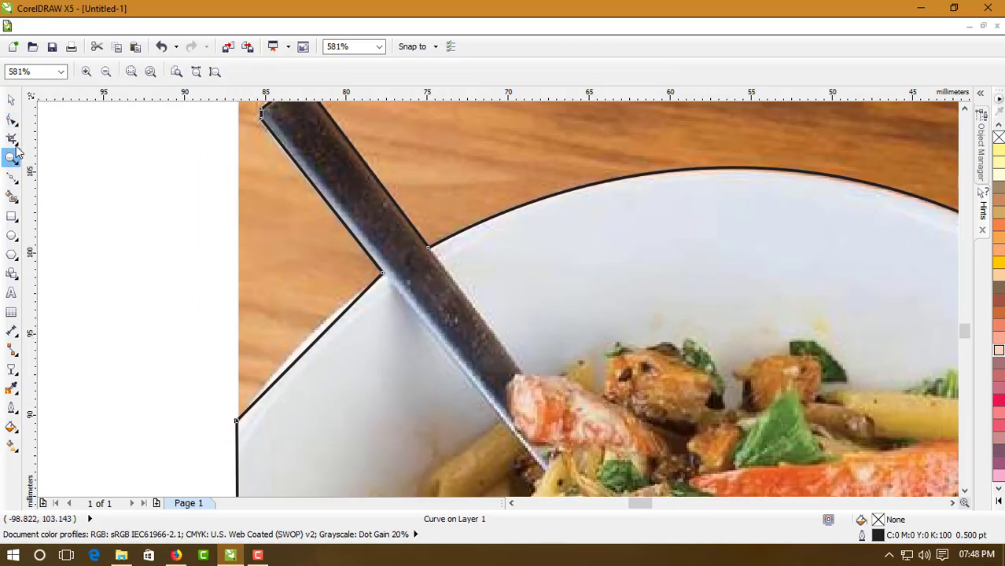
{"action": "left_click", "coordinate": [11, 120]}
{"action": "right_click", "coordinate": [315, 344]}
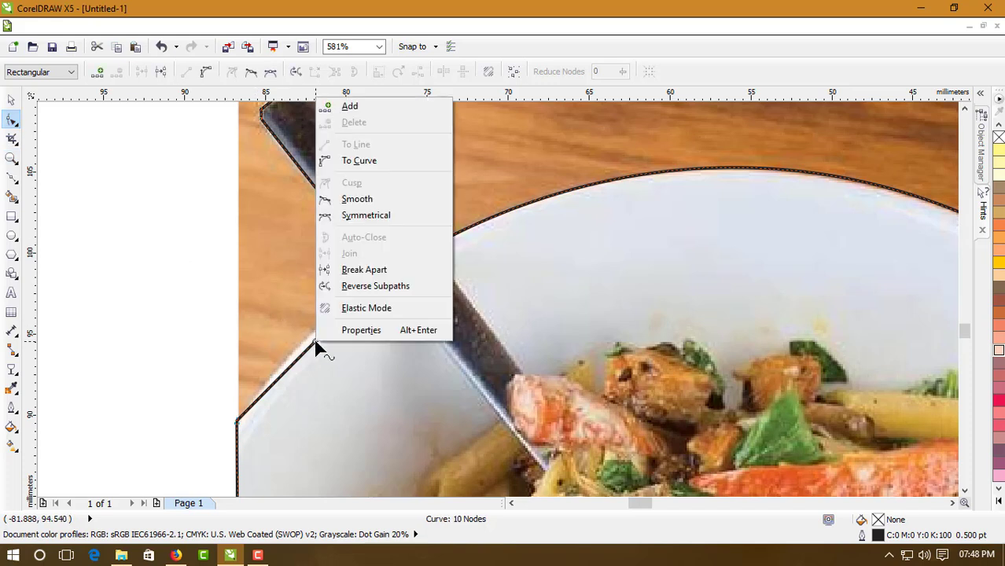
{"action": "left_click", "coordinate": [359, 162]}
{"action": "mouse_move", "coordinate": [310, 347]}
{"action": "left_mouse_down"}
{"action": "mouse_move", "coordinate": [302, 339]}
{"action": "mouse_move", "coordinate": [307, 346]}
{"action": "left_mouse_up"}
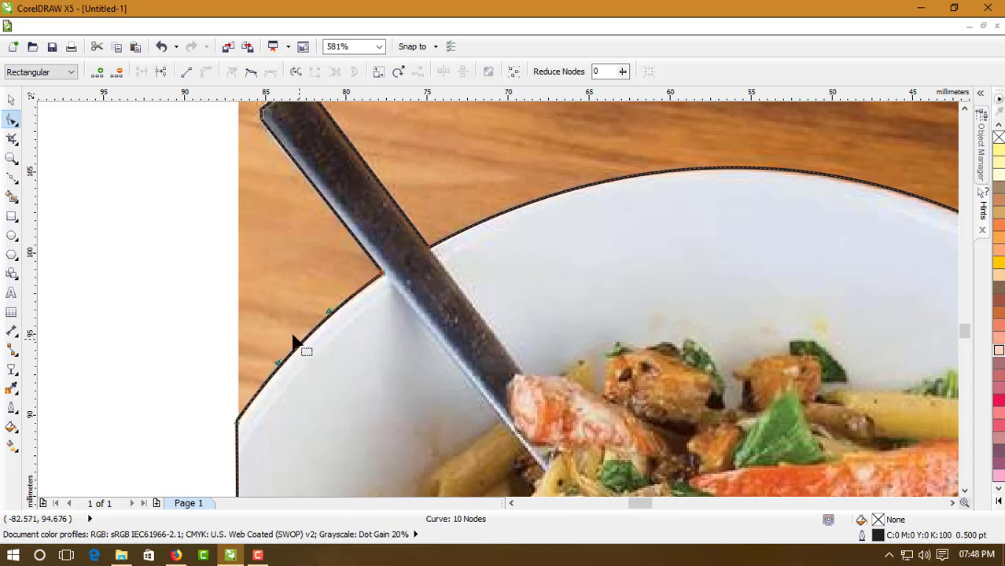
PowerClip the pasta bowl photo inside the traced bowl-and-spoon outline, and deselect it
{"action": "left_click", "coordinate": [11, 158]}
{"action": "scroll", "coordinate": [303, 275], "scroll_direction": "down", "scroll_amount": 5}
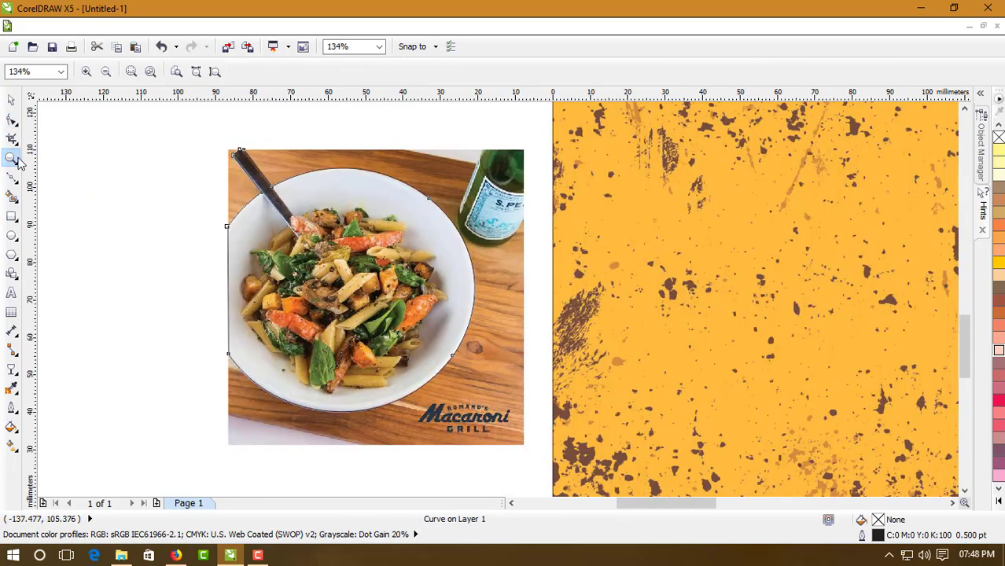
{"action": "left_click", "coordinate": [12, 101]}
{"action": "left_click", "coordinate": [416, 172]}
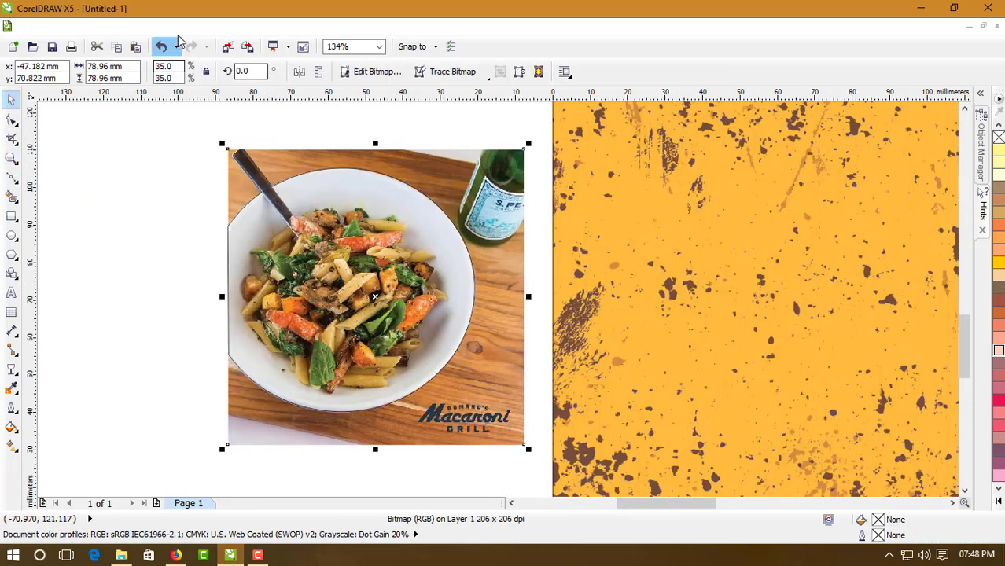
{"action": "left_click", "coordinate": [214, 27]}
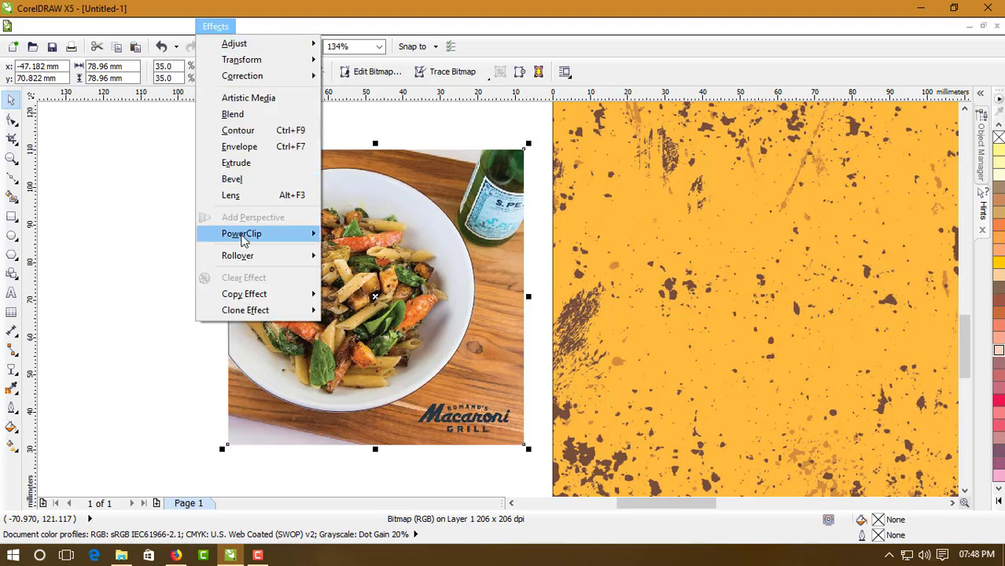
{"action": "mouse_move", "coordinate": [276, 238]}
{"action": "left_click", "coordinate": [404, 238]}
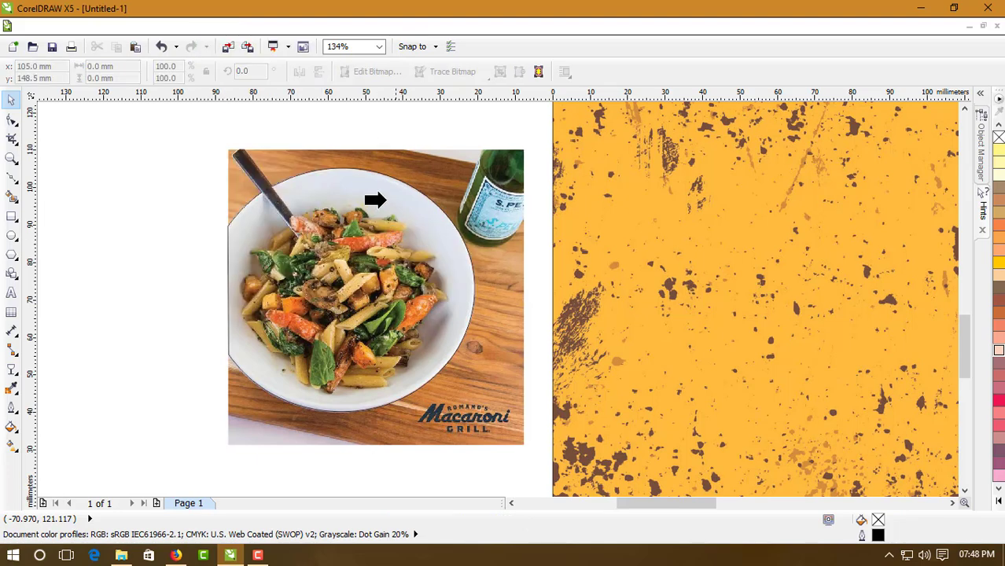
{"action": "left_click", "coordinate": [376, 198]}
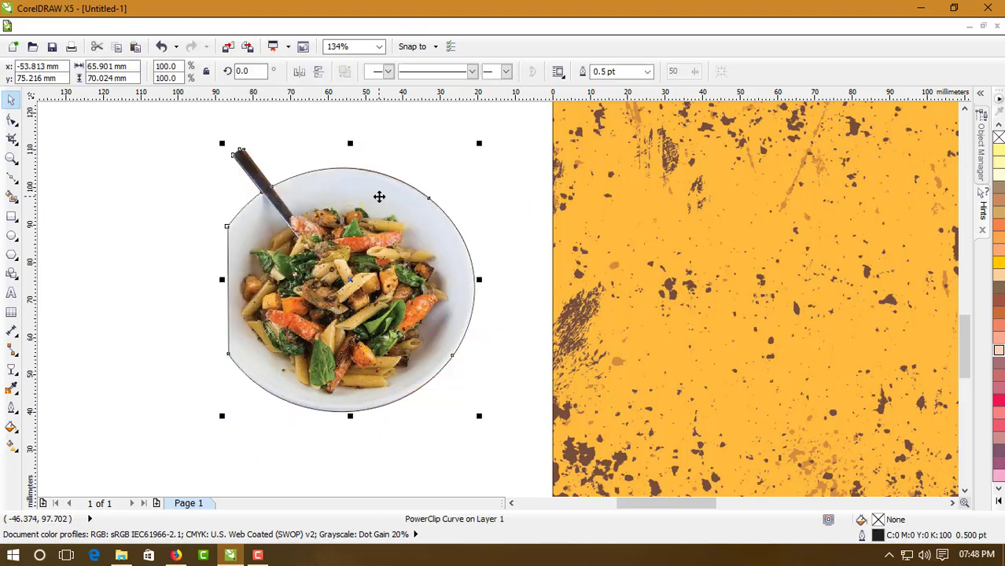
{"action": "left_click", "coordinate": [483, 191]}
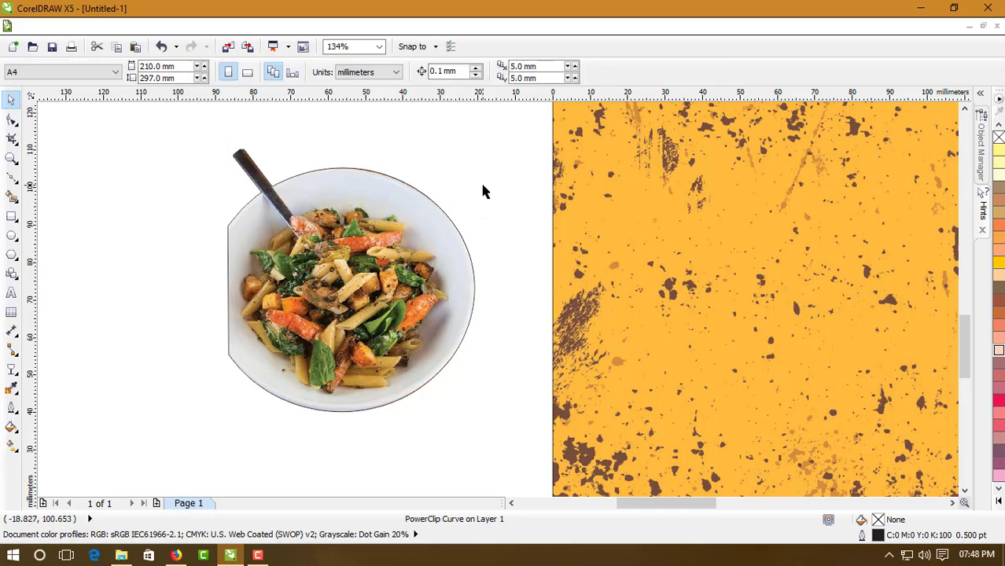
Remove the outline from the PowerClipped pasta bowl and deselect it
{"action": "left_click", "coordinate": [337, 222]}
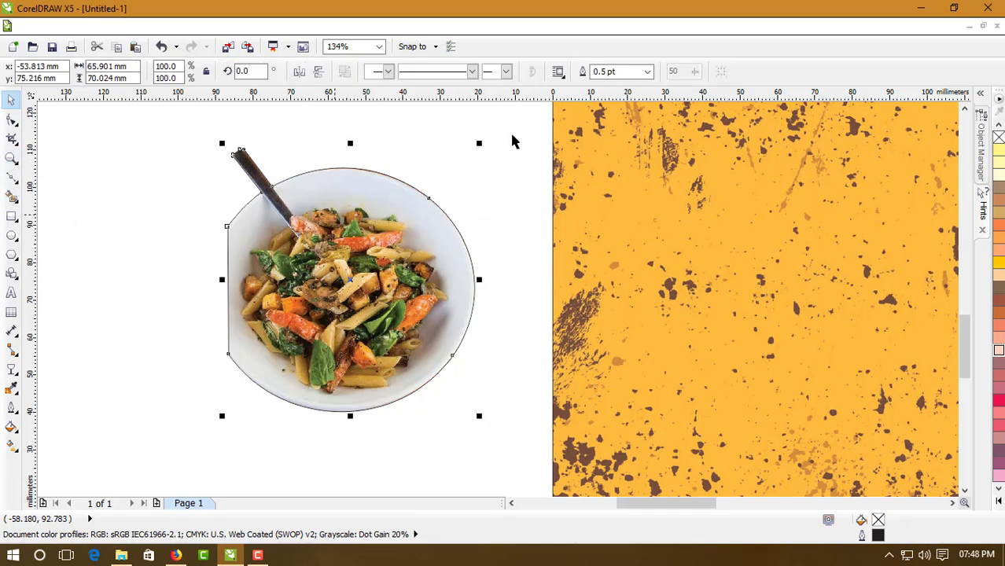
{"action": "left_click", "coordinate": [648, 73]}
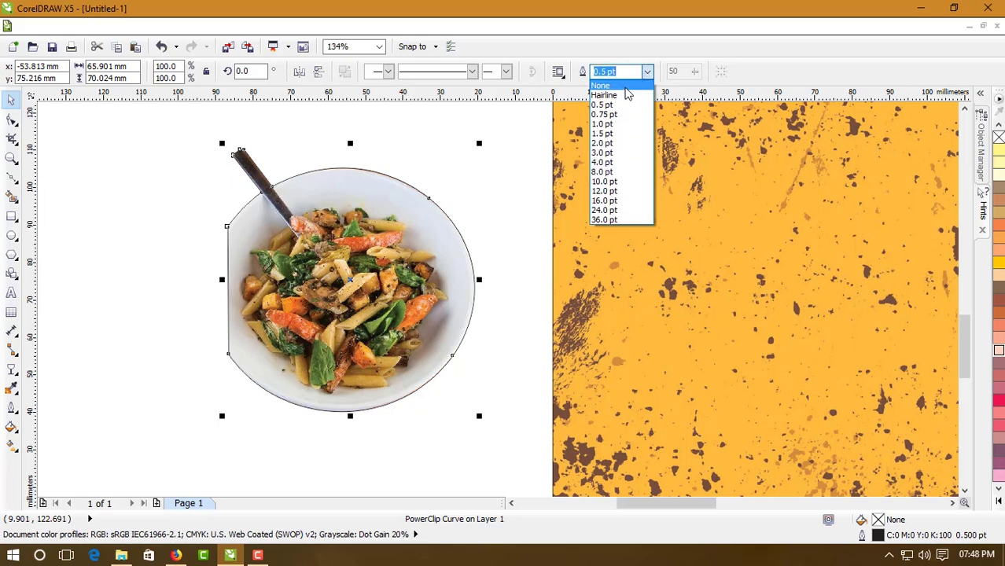
{"action": "left_click", "coordinate": [633, 93]}
{"action": "left_click", "coordinate": [453, 179]}
Pull the clip curve's top segment slightly inward with the Shape tool to trim the dark fringe along the bowl's upper rim
{"action": "left_click", "coordinate": [11, 158]}
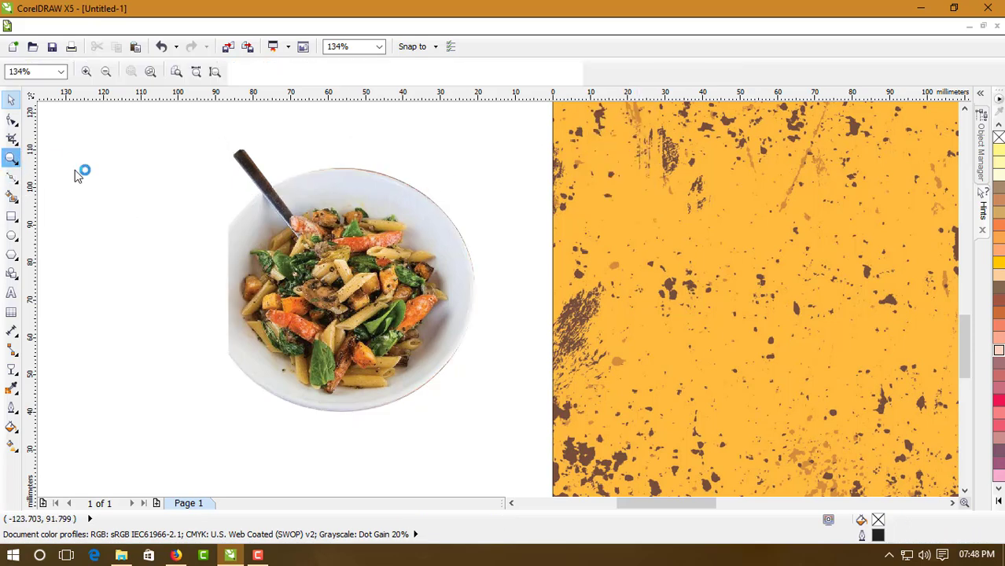
{"action": "left_click_drag", "start_coordinate": [269, 157], "coordinate": [546, 310]}
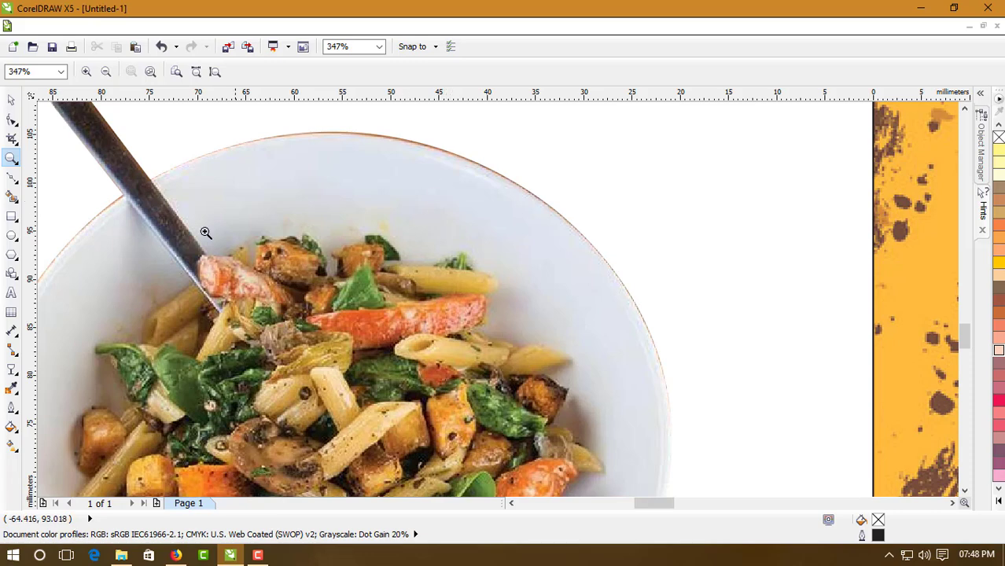
{"action": "left_click", "coordinate": [11, 118]}
{"action": "left_click", "coordinate": [507, 190]}
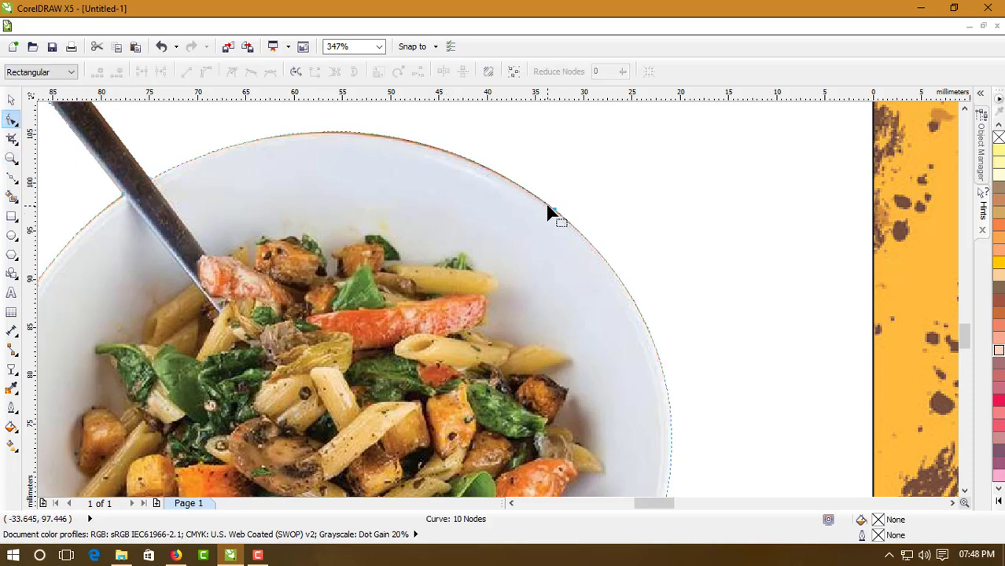
{"action": "left_click_drag", "start_coordinate": [421, 145], "coordinate": [423, 145]}
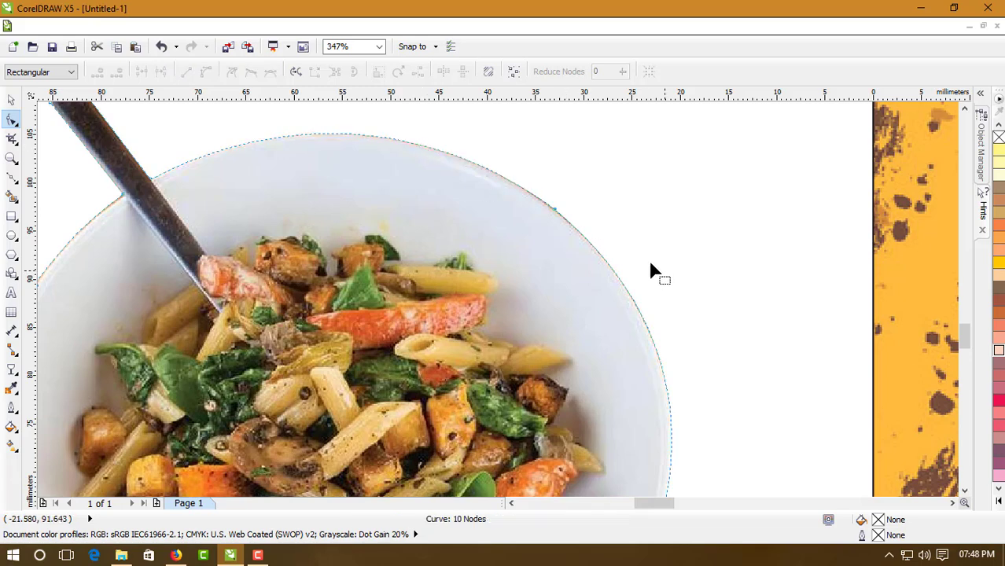
Pull the clip curve's bottom segment slightly inward to trim the fringe along the bowl's lower-right rim
{"action": "left_click", "coordinate": [964, 490]}
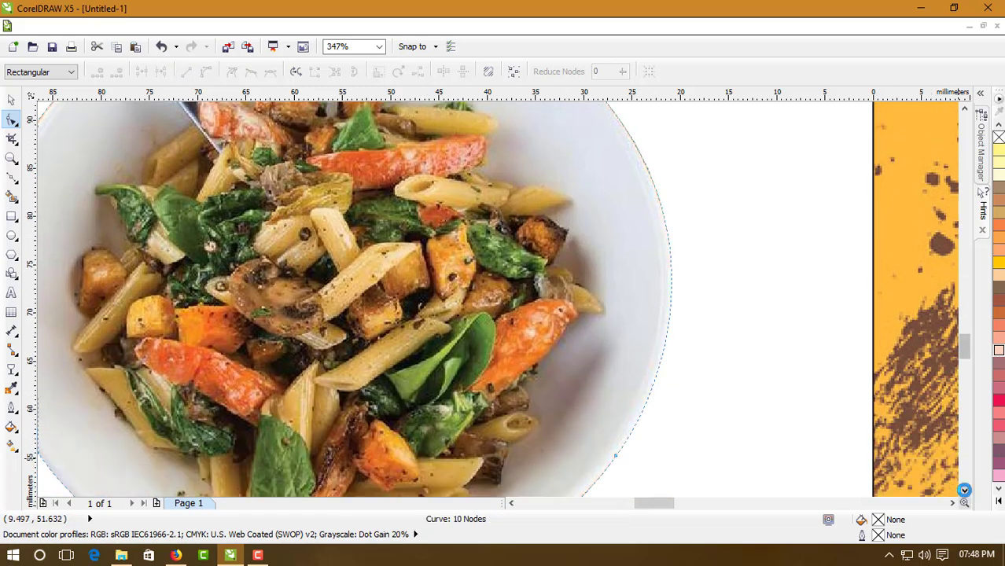
{"action": "left_click", "coordinate": [964, 490]}
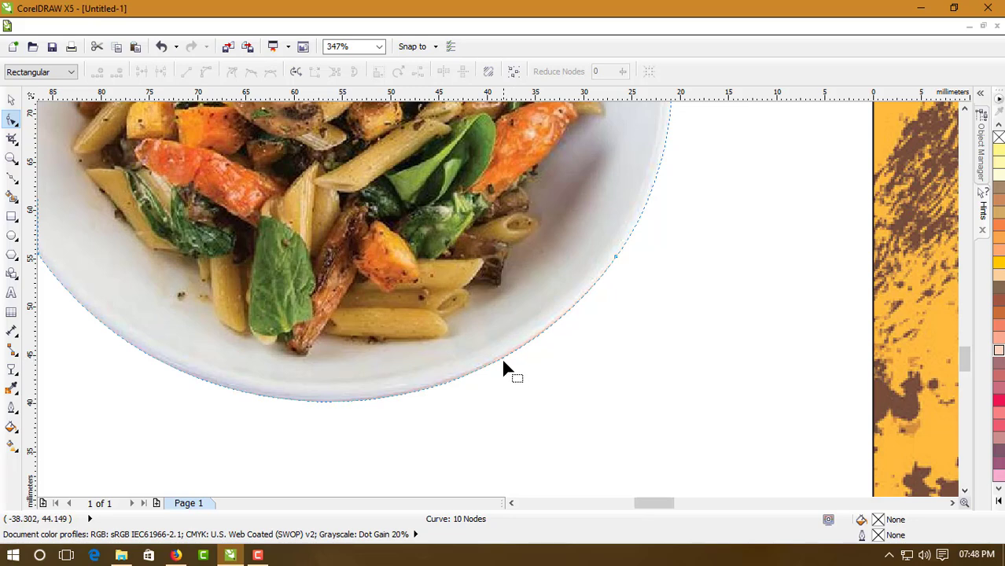
{"action": "left_click_drag", "start_coordinate": [501, 361], "coordinate": [498, 359]}
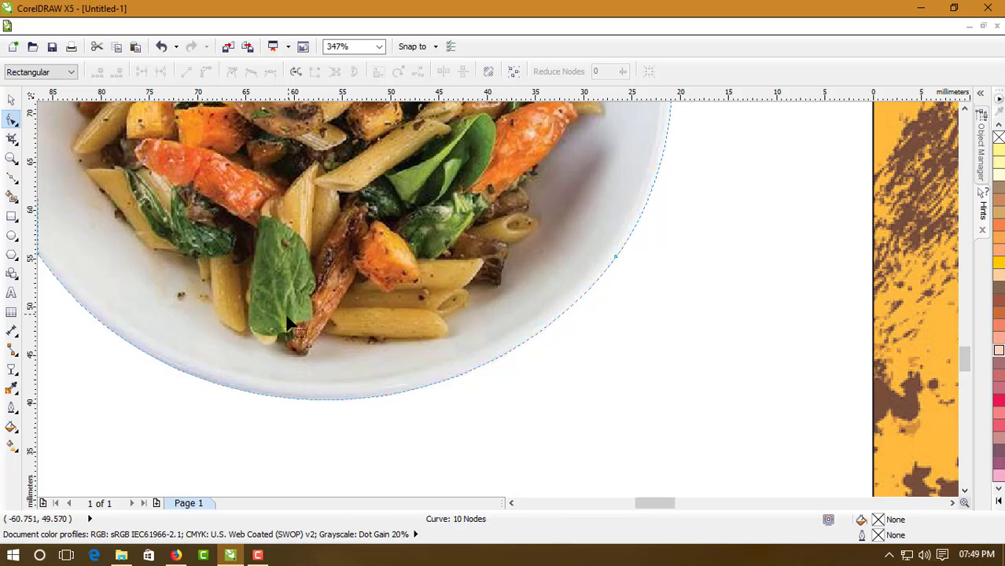
Move the cut-out pasta bowl onto the page's lower-left corner so it overlaps the left and bottom edges
{"action": "double_click", "coordinate": [11, 157]}
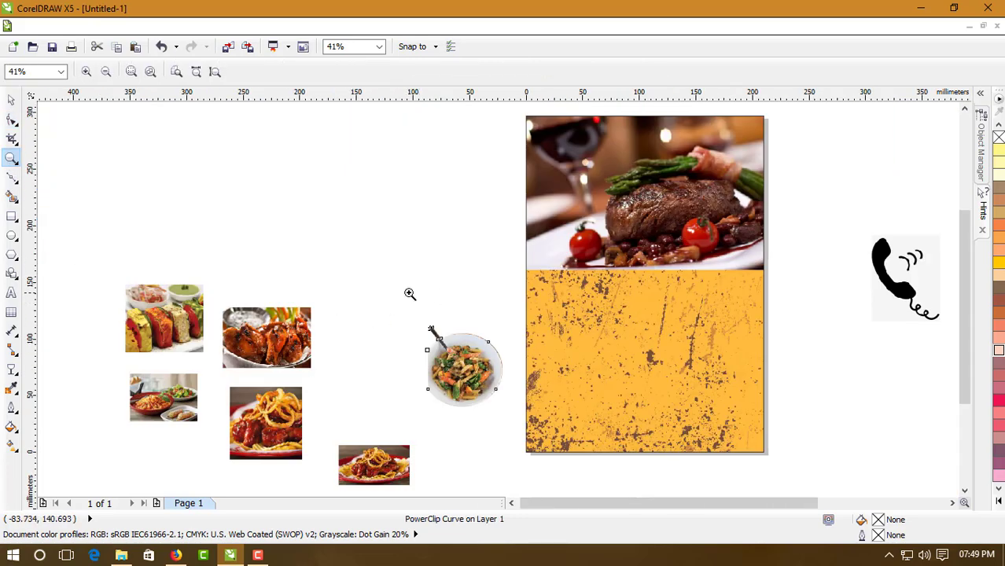
{"action": "left_click_drag", "start_coordinate": [406, 294], "coordinate": [829, 481]}
{"action": "key", "text": "space"}
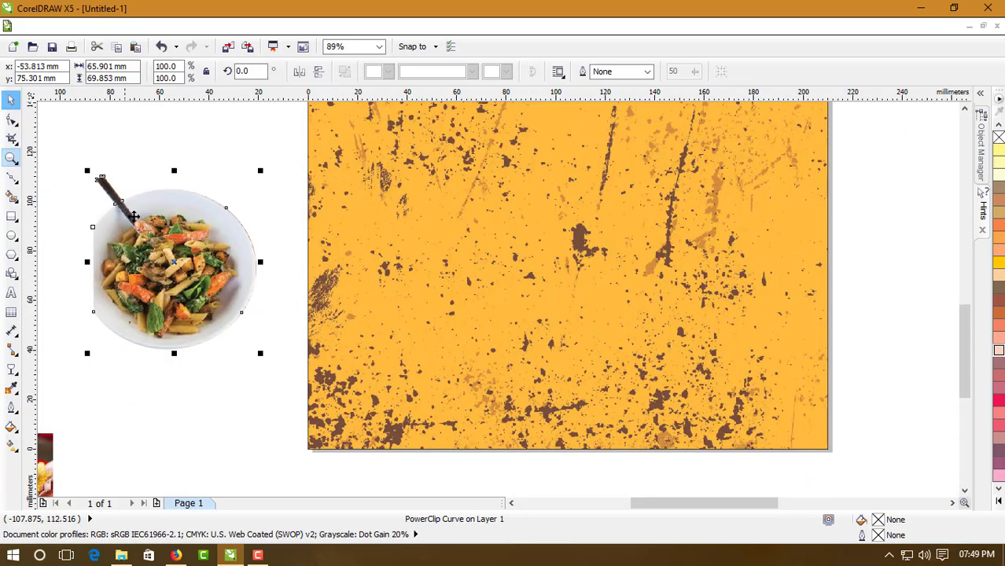
{"action": "left_click", "coordinate": [157, 240]}
{"action": "left_click", "coordinate": [175, 256]}
{"action": "left_click_drag", "start_coordinate": [177, 244], "coordinate": [385, 377]}
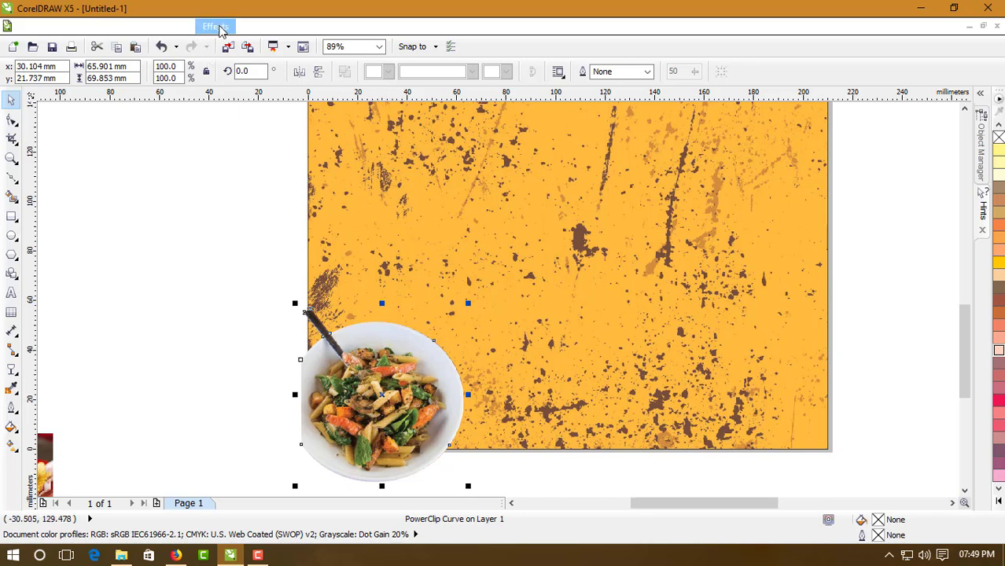
PowerClip the pasta bowl inside the page-sized background rectangle and deselect it
{"action": "left_click", "coordinate": [215, 26]}
{"action": "mouse_move", "coordinate": [267, 241]}
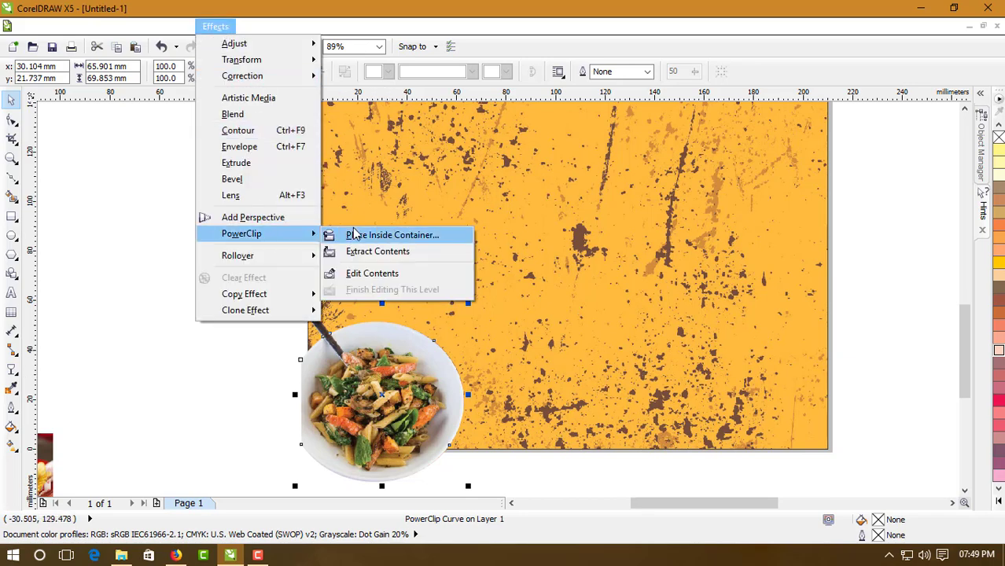
{"action": "left_click", "coordinate": [361, 242]}
{"action": "left_click", "coordinate": [350, 267]}
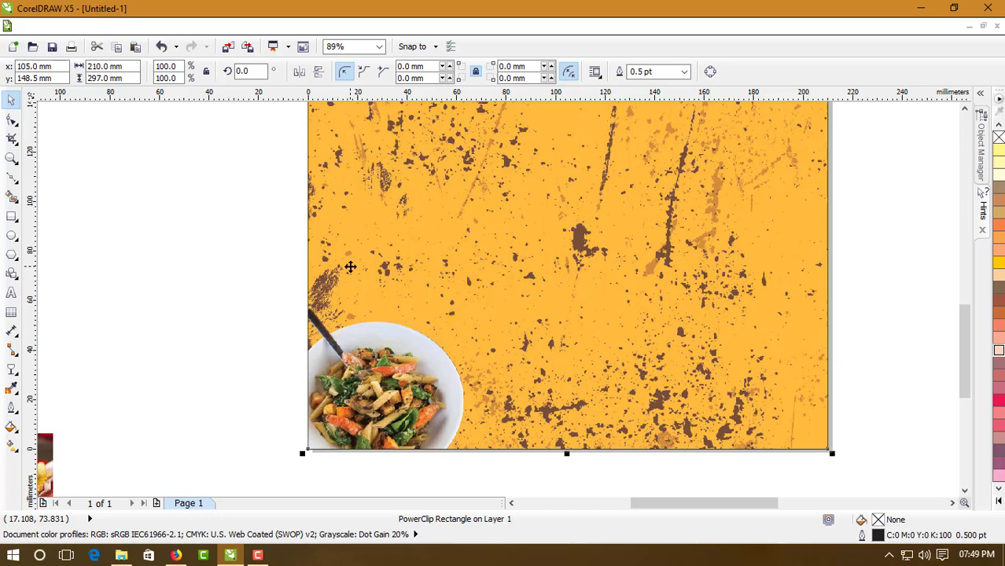
{"action": "left_click", "coordinate": [240, 290]}
Open the background's PowerClip contents, enlarge the pasta bowl to about 76 × 81 mm, and shift it slightly upward
{"action": "left_click", "coordinate": [370, 359]}
{"action": "left_click", "coordinate": [370, 359], "text": "ctrl"}
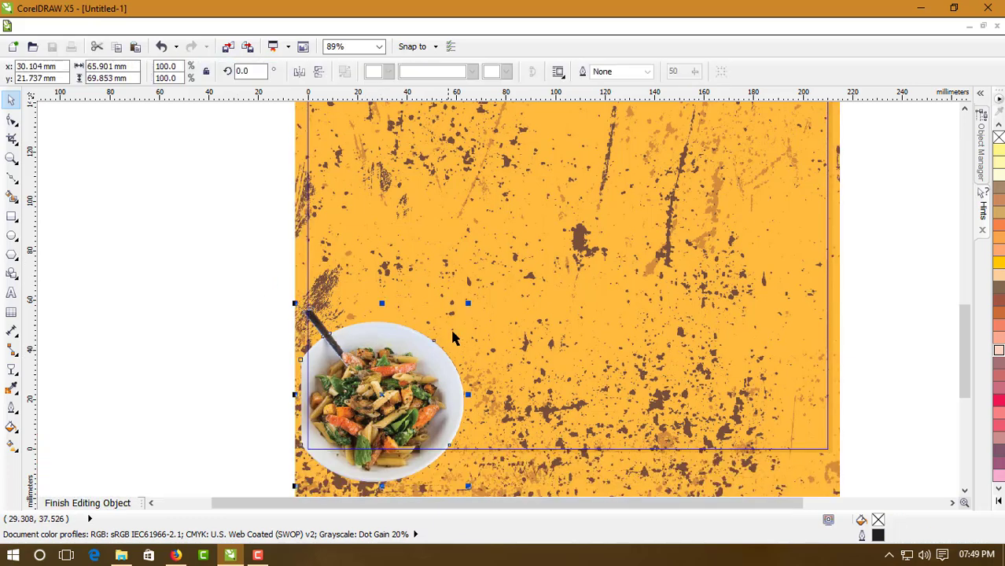
{"action": "left_click_drag", "start_coordinate": [468, 306], "coordinate": [513, 274]}
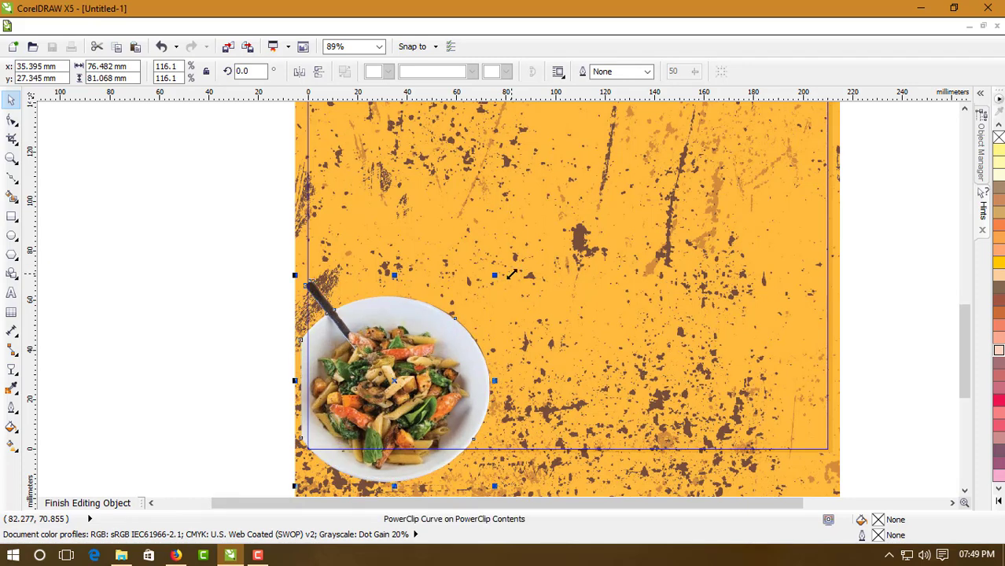
{"action": "left_click_drag", "start_coordinate": [417, 364], "coordinate": [420, 357]}
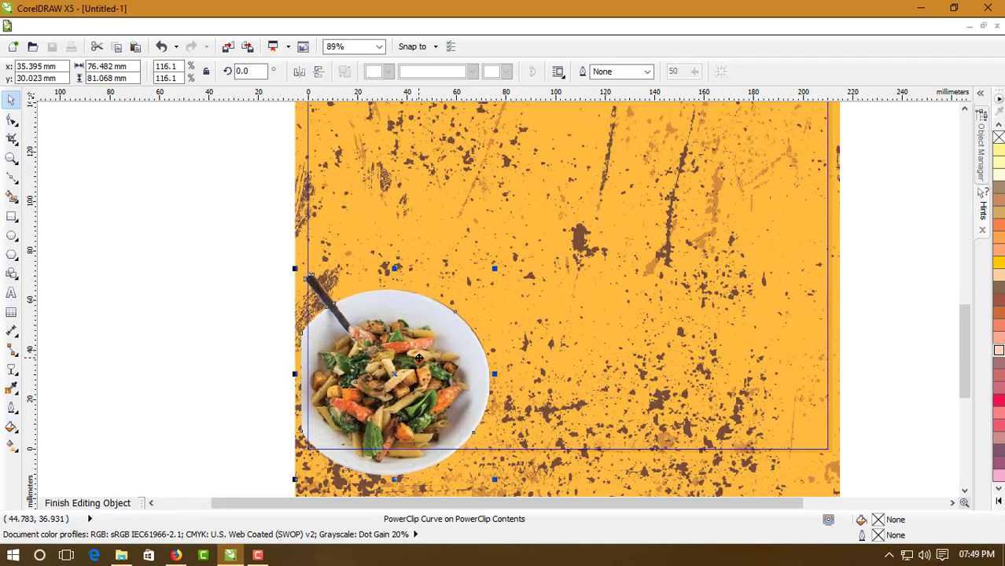
{"action": "left_click", "coordinate": [198, 358]}
Darken the photo inside the bowl's PowerClip using a Tone Curve point at X 140, Y 106, and finish editing both clip levels
{"action": "left_click", "coordinate": [392, 364]}
{"action": "left_click", "coordinate": [423, 380]}
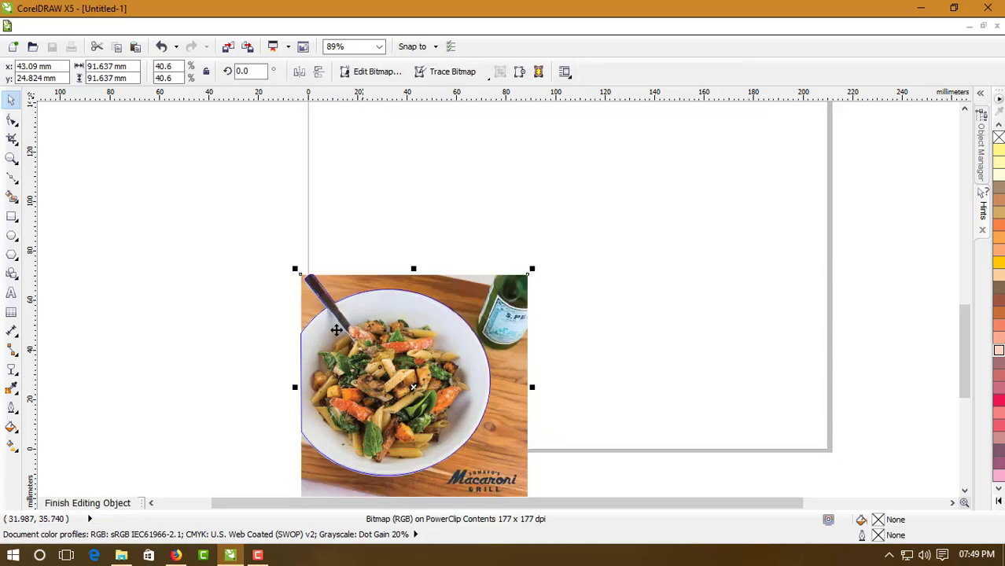
{"action": "left_click", "coordinate": [218, 29]}
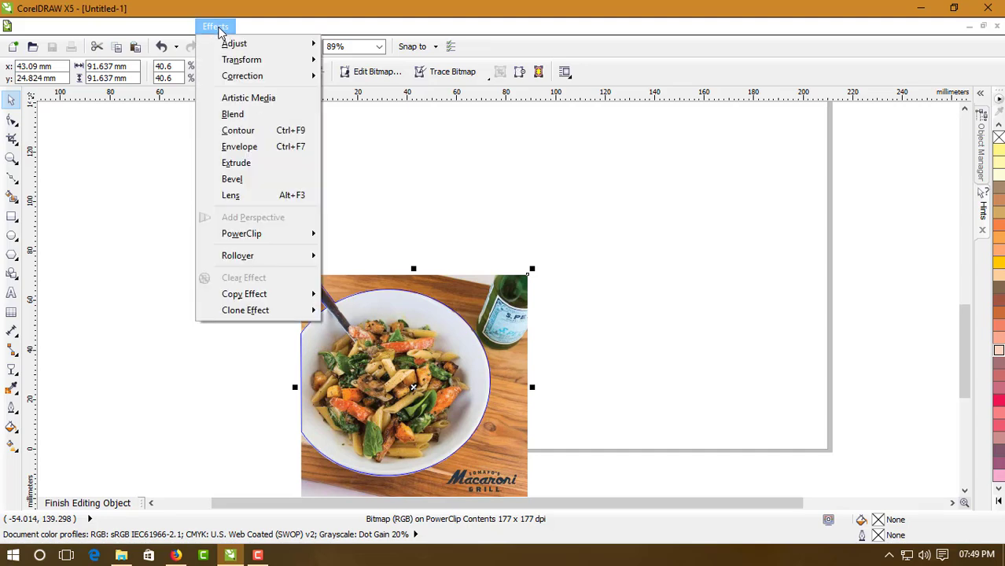
{"action": "mouse_move", "coordinate": [234, 47]}
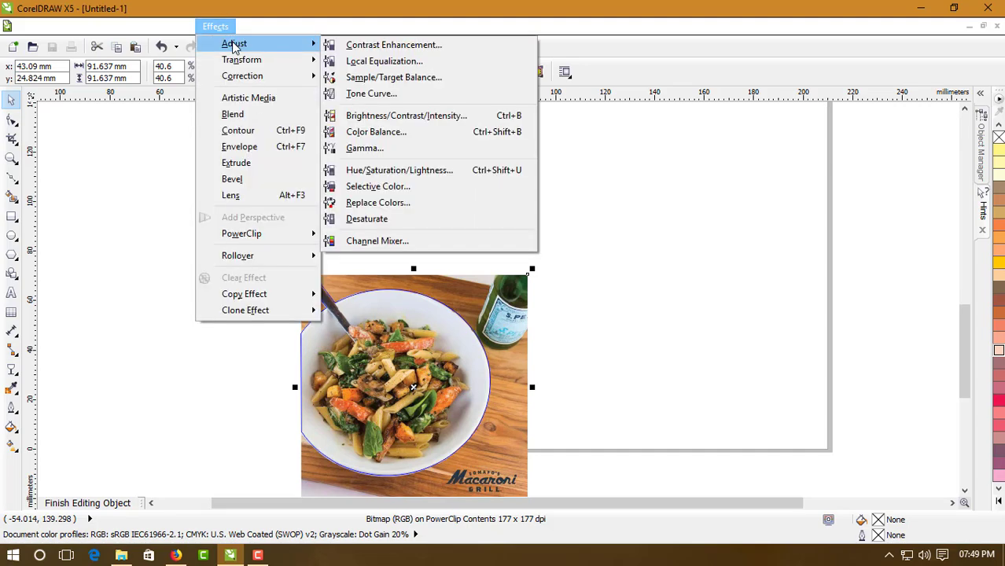
{"action": "left_click", "coordinate": [354, 94]}
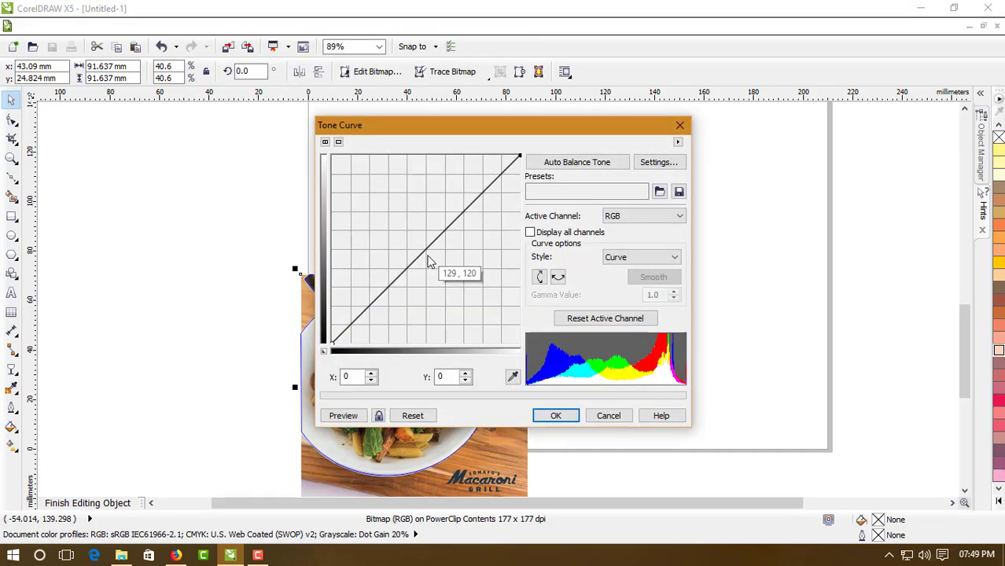
{"action": "left_click_drag", "start_coordinate": [423, 250], "coordinate": [435, 265]}
{"action": "left_click", "coordinate": [346, 418]}
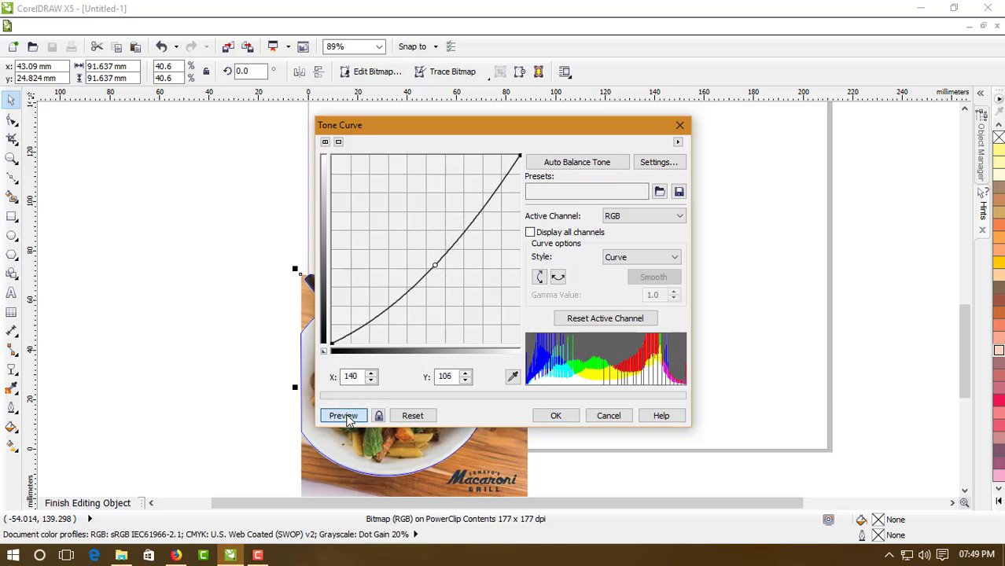
{"action": "left_click_drag", "start_coordinate": [460, 126], "coordinate": [592, 125]}
{"action": "left_click", "coordinate": [687, 414]}
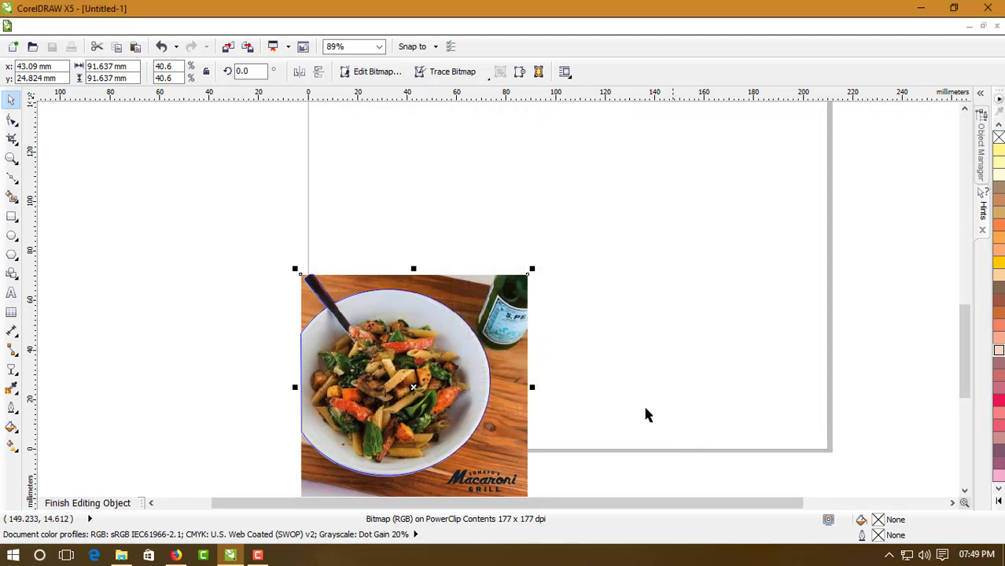
{"action": "left_click", "coordinate": [288, 292], "text": "ctrl"}
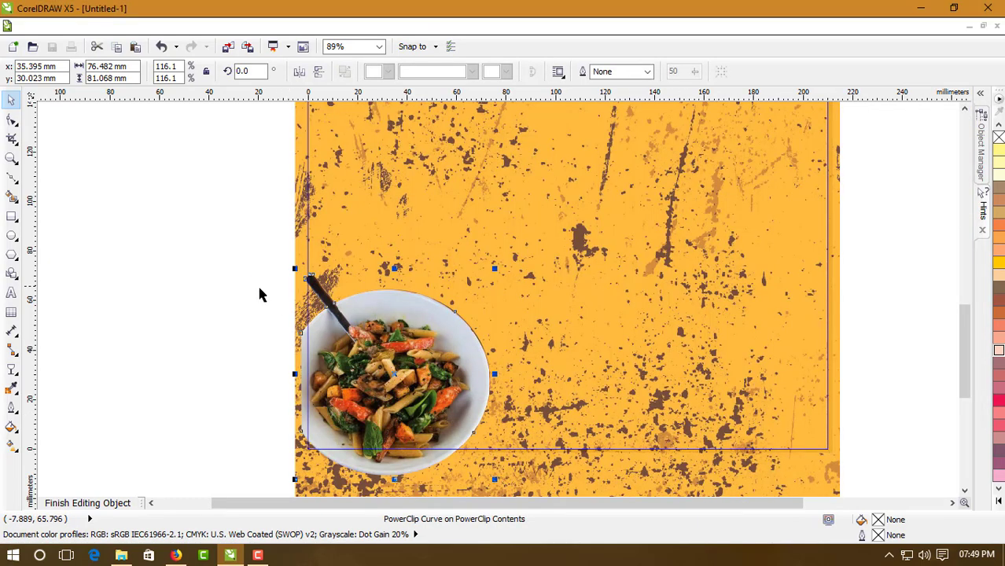
{"action": "left_click", "coordinate": [871, 288]}
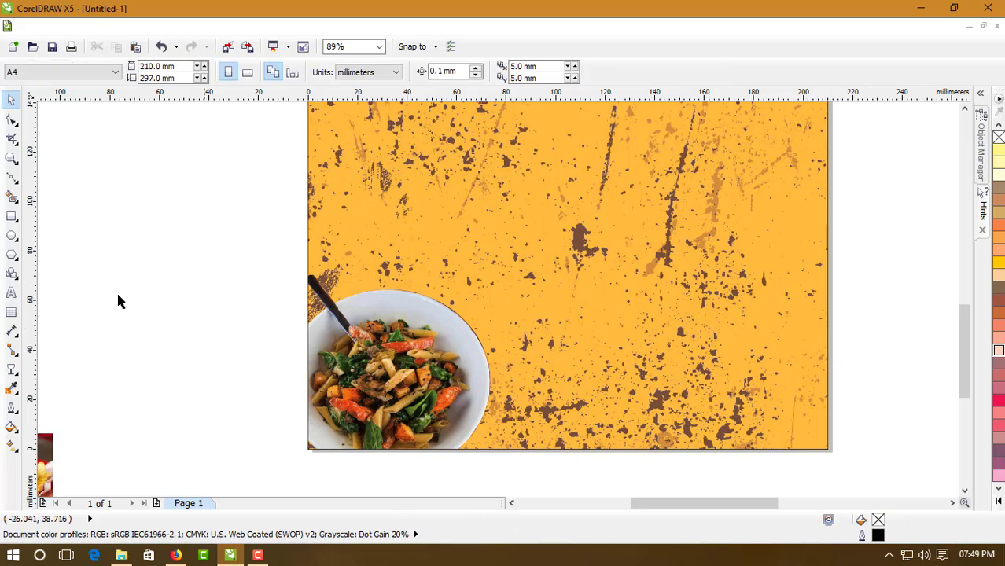
Move the chicken wings photo and the paneer skewer photo side by side into the empty area just left of the page
{"action": "left_click", "coordinate": [12, 157]}
{"action": "left_click", "coordinate": [427, 288], "text": "shift"}
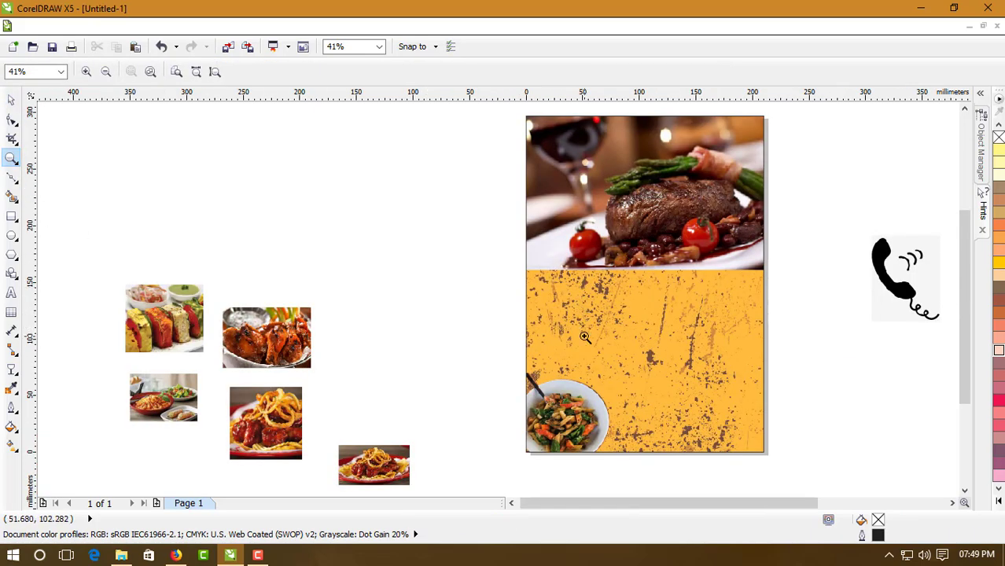
{"action": "left_click", "coordinate": [11, 101]}
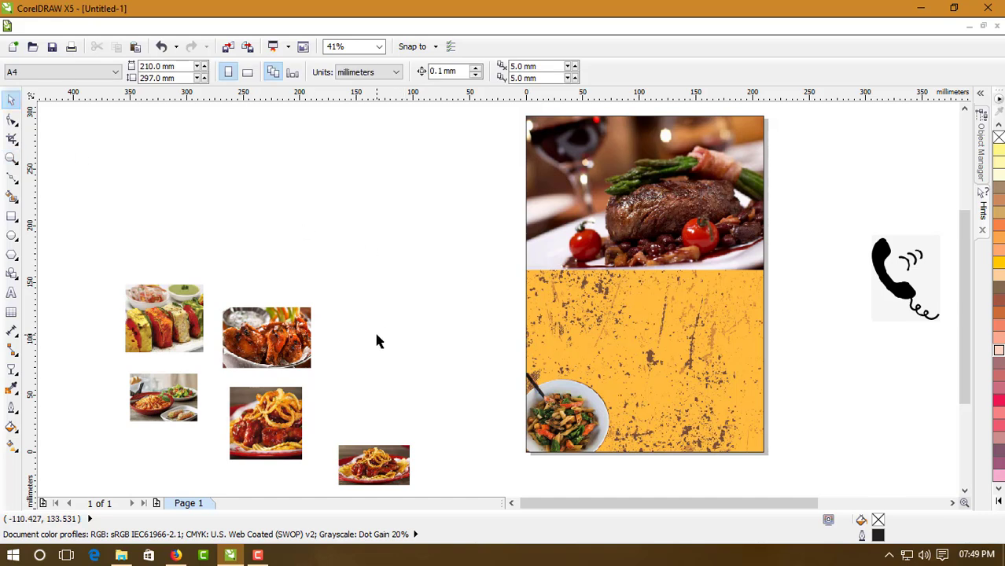
{"action": "left_click_drag", "start_coordinate": [271, 353], "coordinate": [479, 323]}
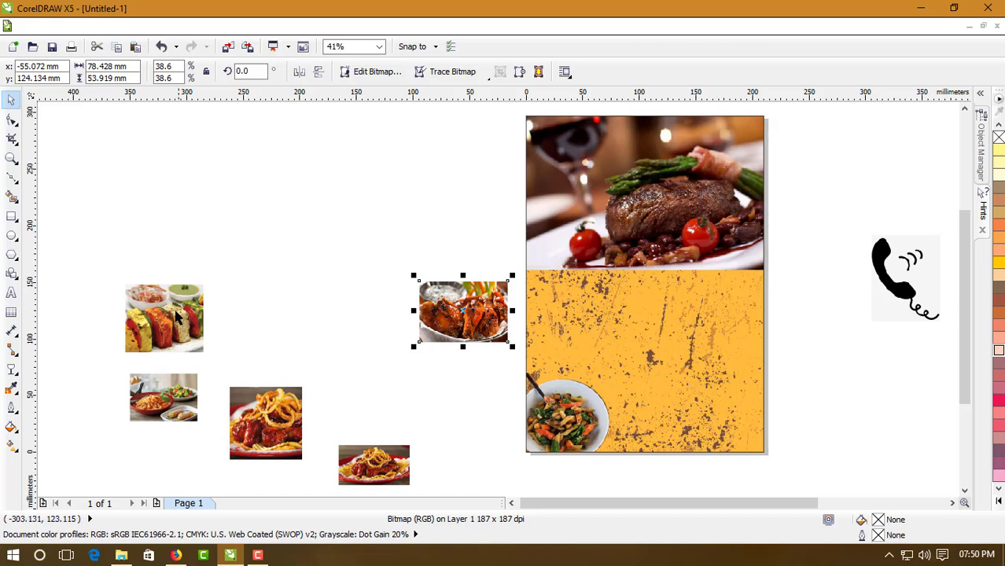
{"action": "left_click_drag", "start_coordinate": [177, 317], "coordinate": [373, 302]}
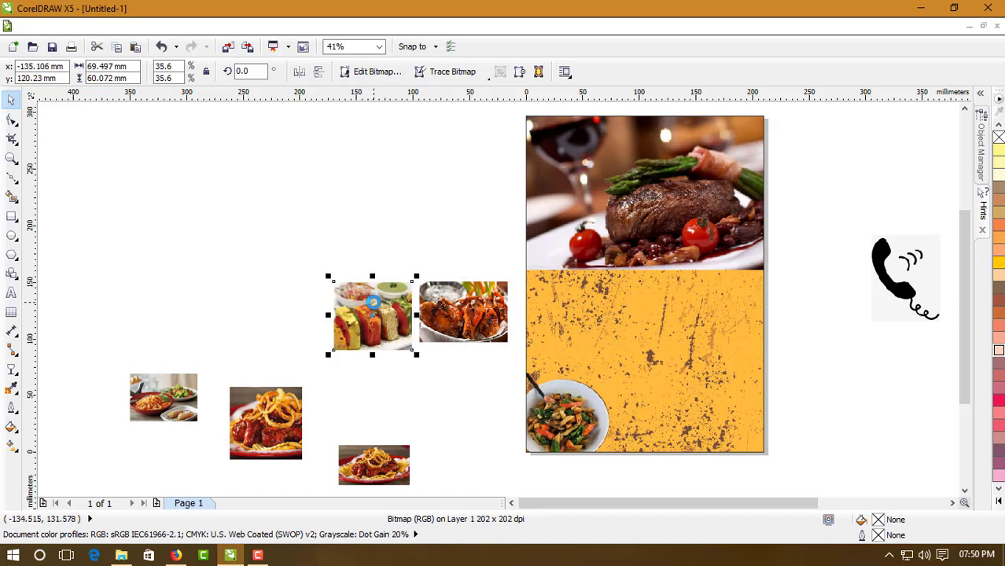
Bring the chicken wings photo closer to the paneer photo, align their top edges, and deselect both
{"action": "left_click", "coordinate": [11, 157]}
{"action": "left_click_drag", "start_coordinate": [312, 269], "coordinate": [568, 389]}
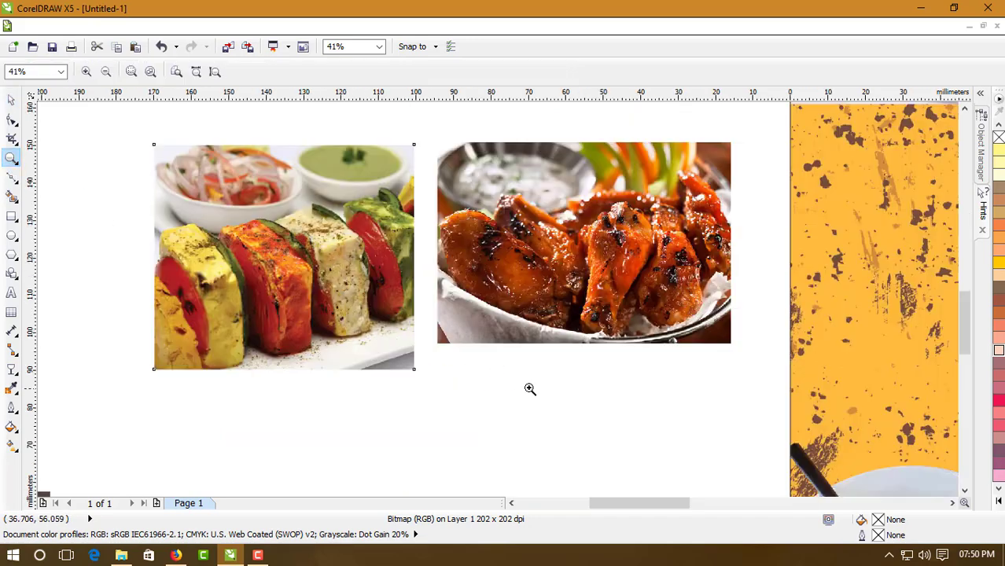
{"action": "left_click", "coordinate": [11, 99]}
{"action": "left_click_drag", "start_coordinate": [523, 224], "coordinate": [508, 217]}
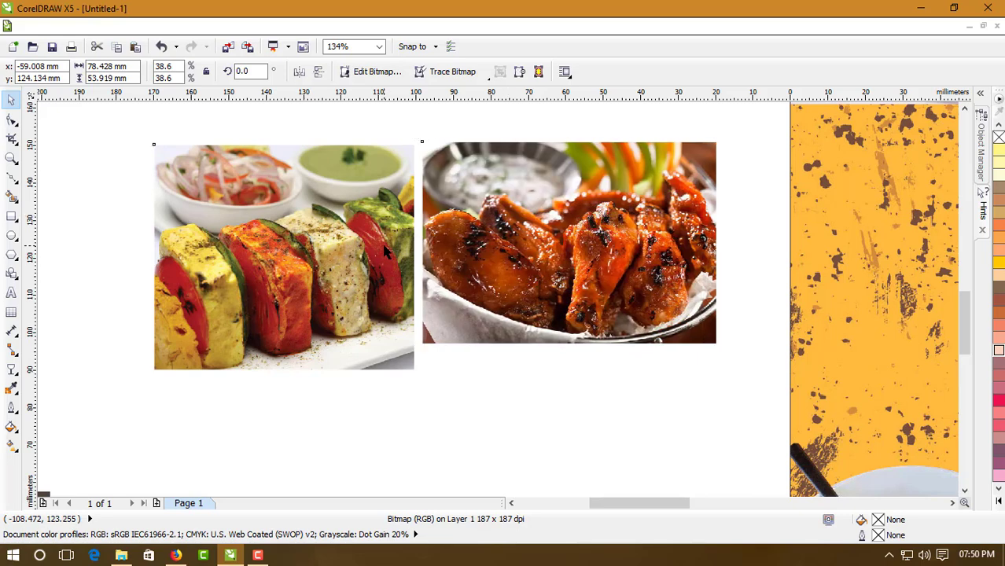
{"action": "left_click", "coordinate": [385, 250], "text": "shift"}
{"action": "key", "text": "t"}
{"action": "left_click", "coordinate": [411, 144]}
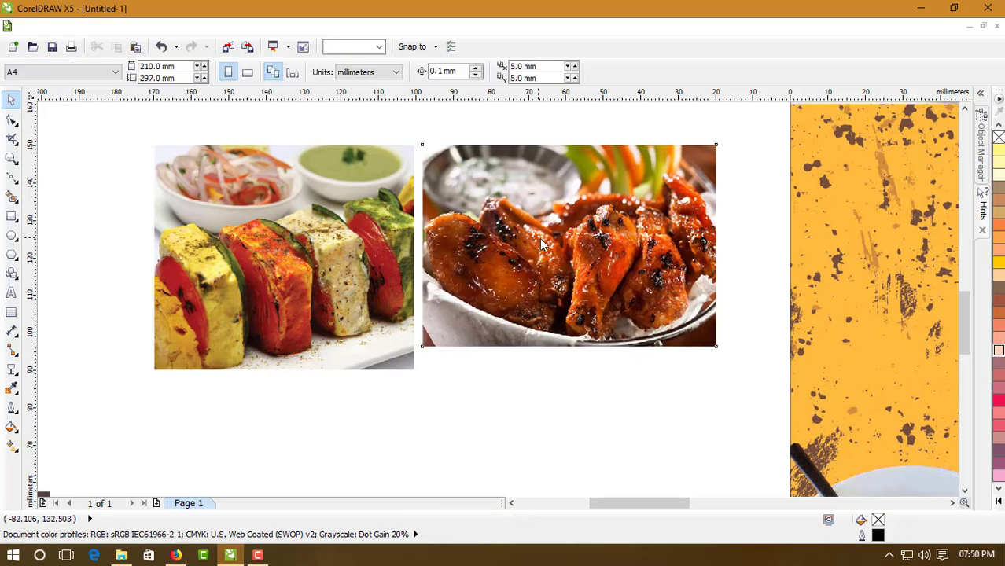
Enlarge the chicken wings photo to about 87 × 60 mm and place it over the lower part of the paneer photo
{"action": "left_click", "coordinate": [540, 239]}
{"action": "left_click_drag", "start_coordinate": [720, 352], "coordinate": [757, 375]}
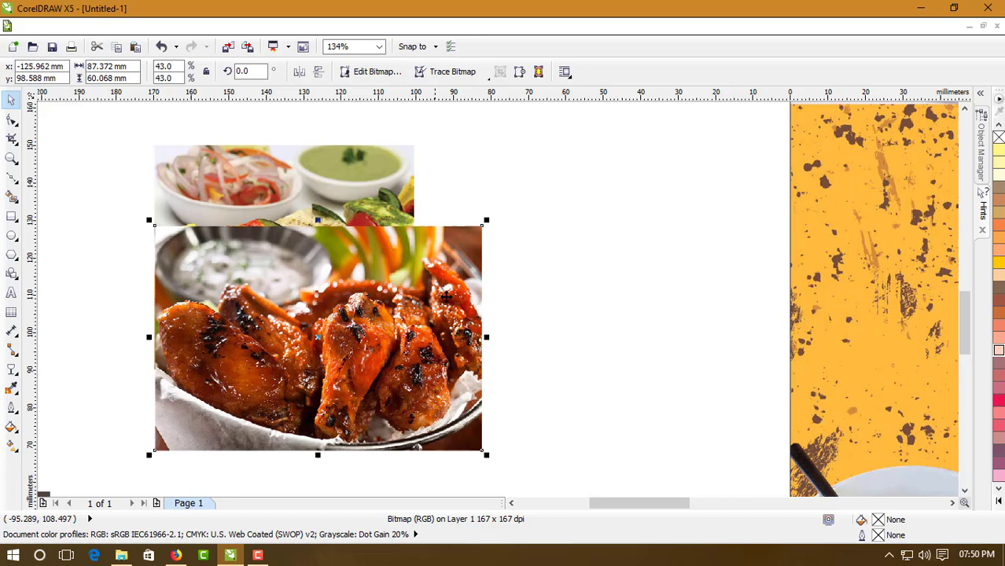
{"action": "left_click", "coordinate": [580, 253]}
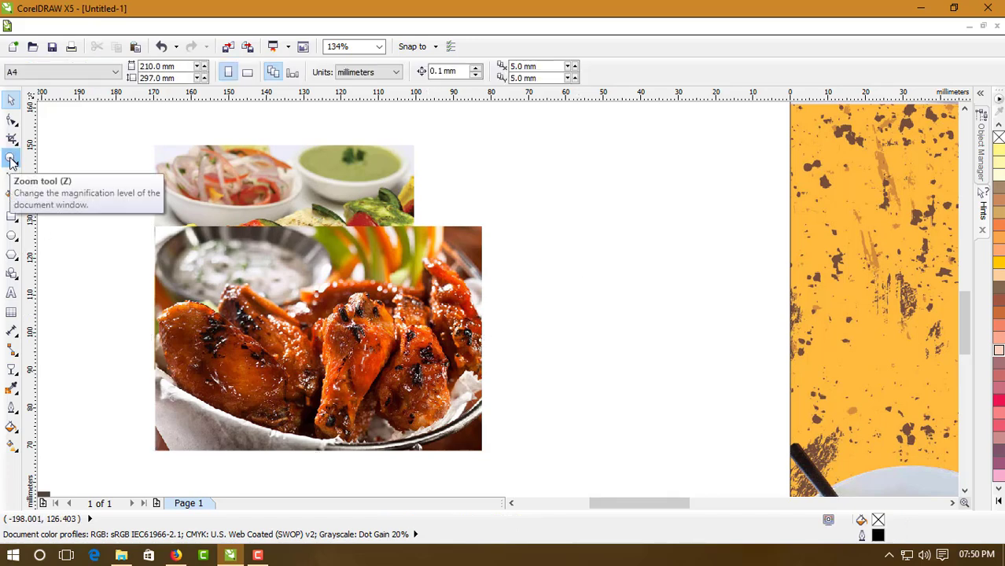
Align the centres of the chicken wings and paneer photos horizontally, keeping the paneer photo in place
{"action": "left_click", "coordinate": [314, 252]}
{"action": "left_click", "coordinate": [296, 186], "text": "shift"}
{"action": "key", "text": "c"}
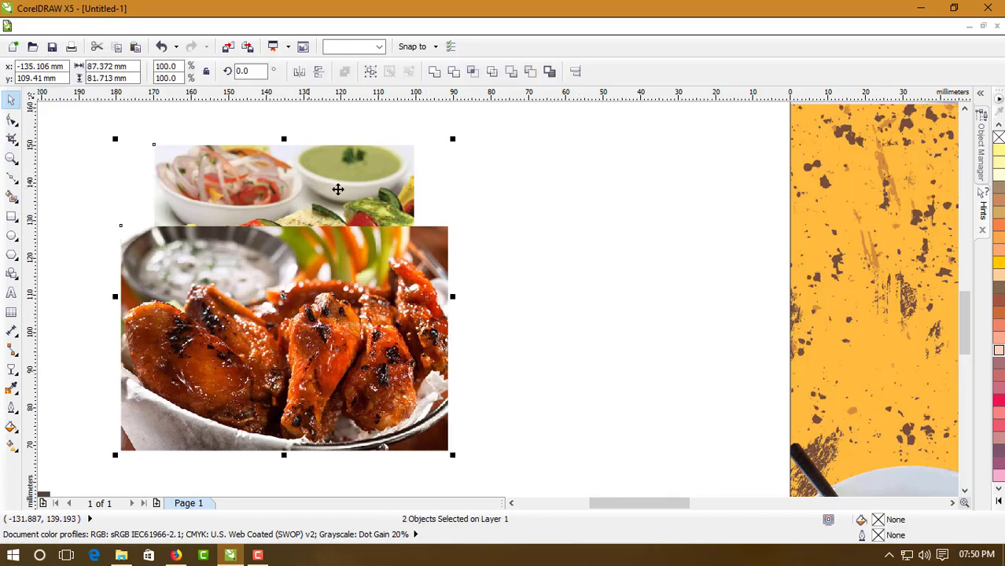
Crop the chicken wings photo to the paneer photo's width, about 70 × 60 mm
{"action": "key", "text": "Escape"}
{"action": "left_click", "coordinate": [188, 262]}
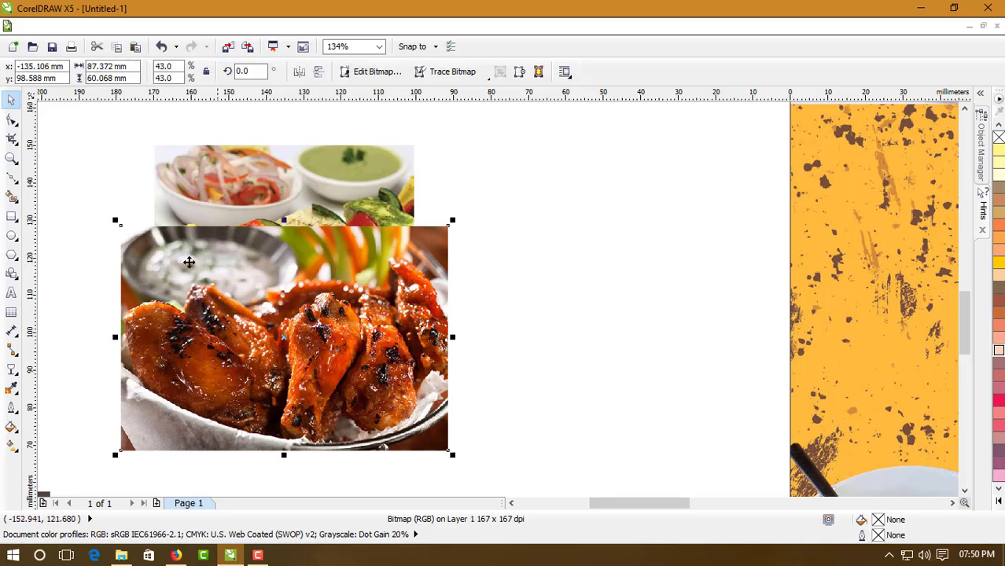
{"action": "left_click", "coordinate": [11, 139]}
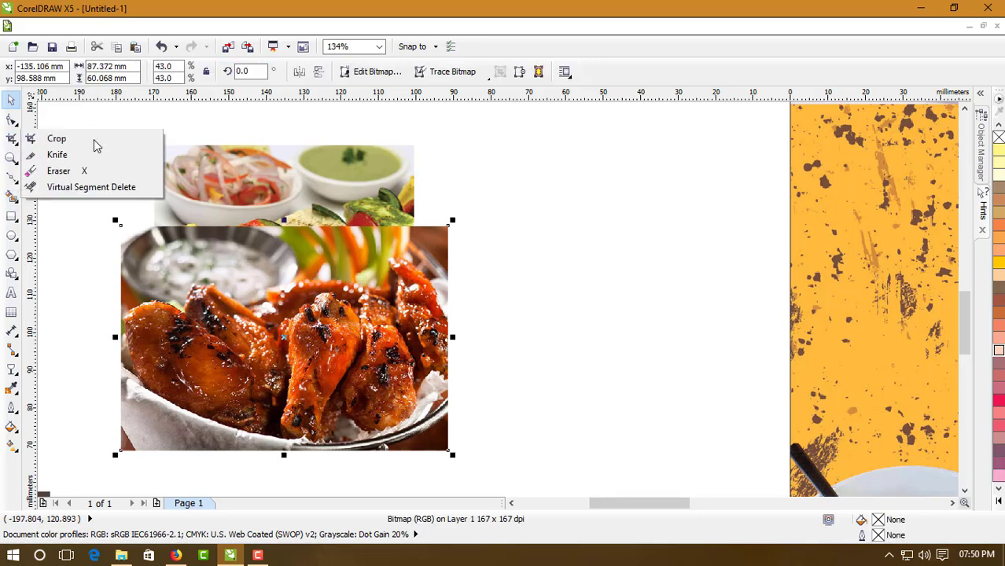
{"action": "left_click", "coordinate": [70, 139]}
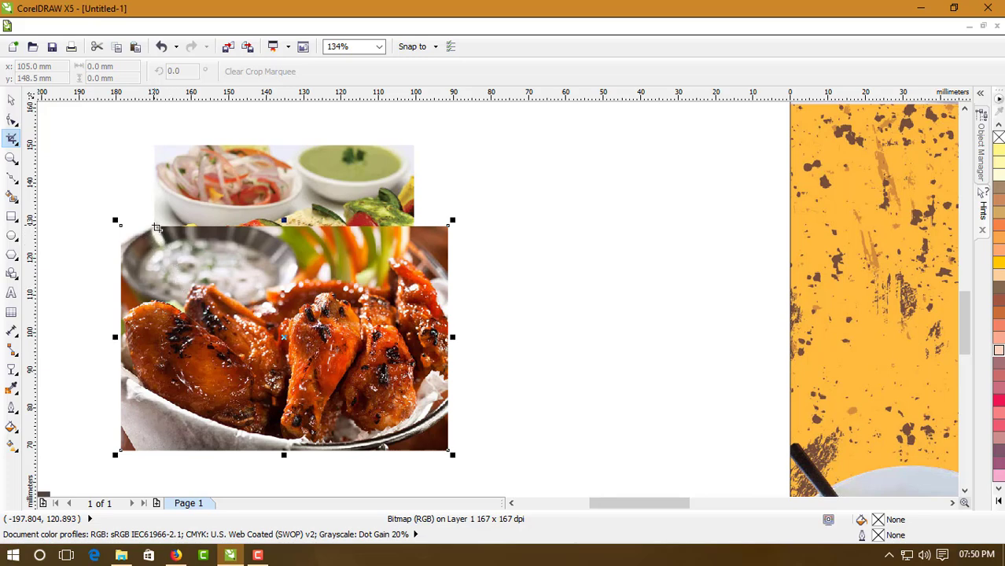
{"action": "left_click_drag", "start_coordinate": [155, 227], "coordinate": [417, 453]}
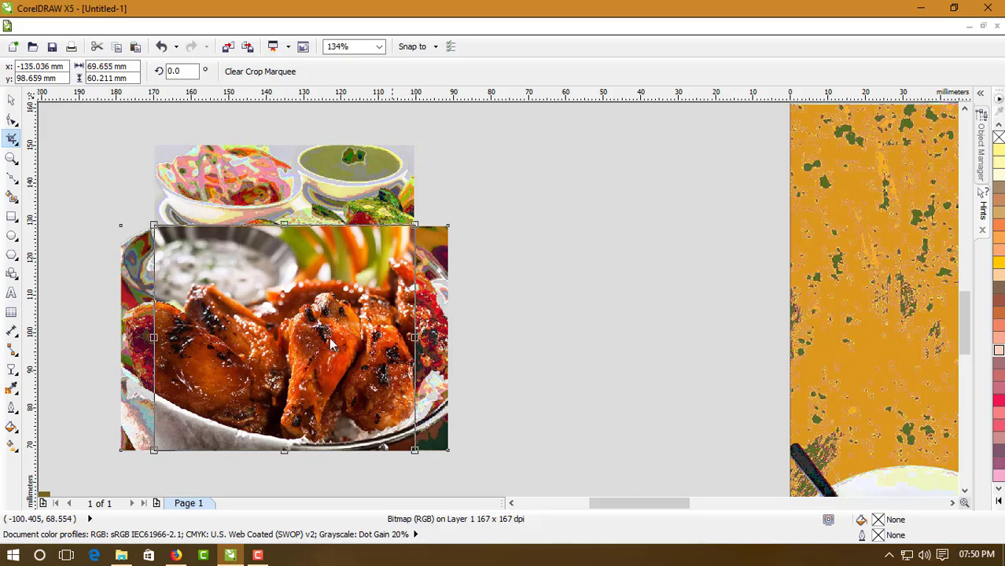
{"action": "double_click", "coordinate": [330, 343]}
Place the chicken wings photo and the square onion-ring chicken photo on either side of the paneer photo, scaling the square photo to about 59 mm
{"action": "left_click", "coordinate": [12, 158]}
{"action": "key", "text": "F4"}
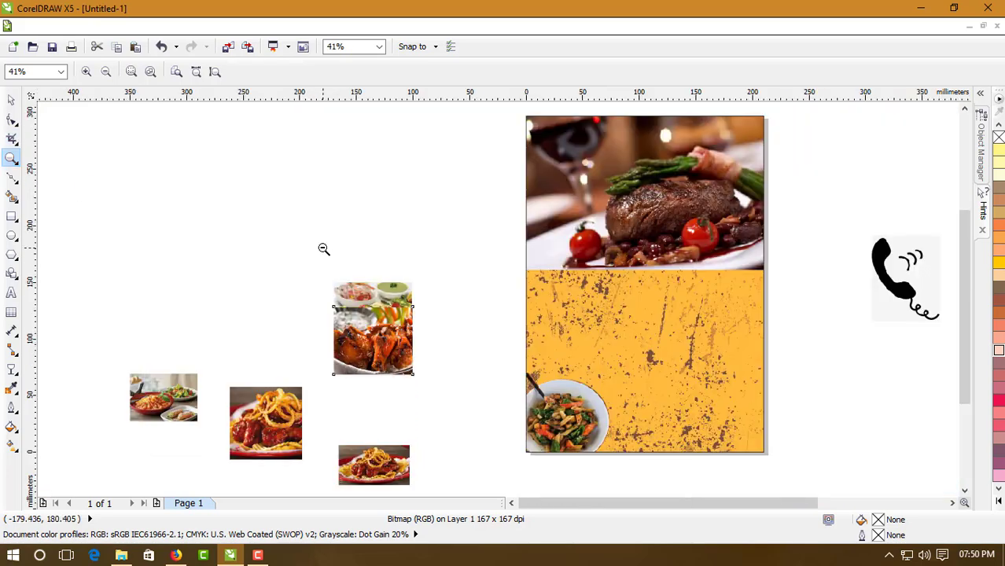
{"action": "left_click_drag", "start_coordinate": [119, 276], "coordinate": [587, 484]}
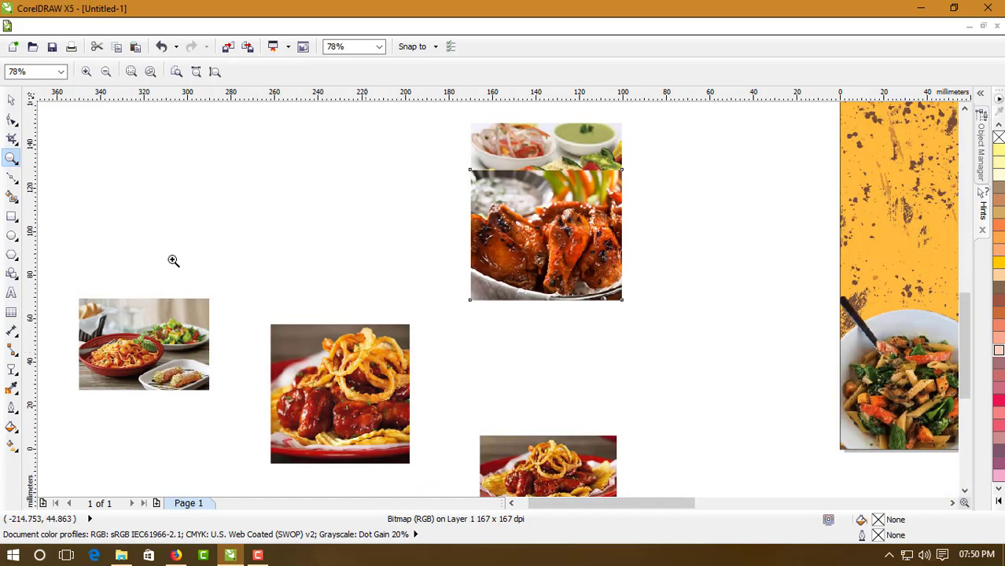
{"action": "left_click", "coordinate": [12, 102]}
{"action": "left_click_drag", "start_coordinate": [553, 212], "coordinate": [712, 213]}
{"action": "left_click_drag", "start_coordinate": [362, 354], "coordinate": [419, 165]}
{"action": "left_click_drag", "start_coordinate": [322, 266], "coordinate": [335, 253]}
Move the wide onion-ring chicken photo below the row, enlarge it to about 107 mm wide, and centre it horizontally on the paneer photo
{"action": "left_click_drag", "start_coordinate": [533, 452], "coordinate": [394, 287]}
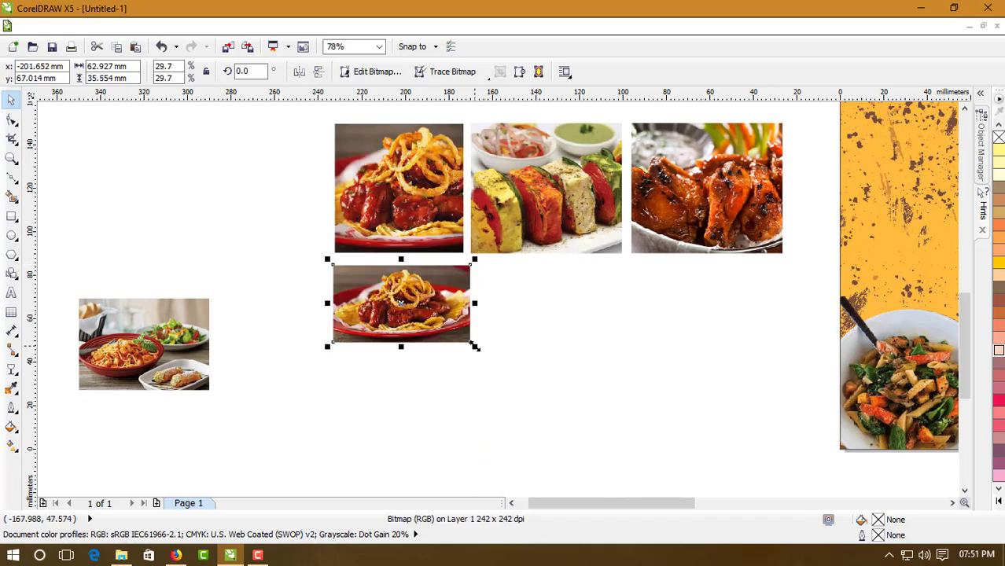
{"action": "left_click_drag", "start_coordinate": [475, 347], "coordinate": [570, 402]}
{"action": "left_click", "coordinate": [553, 229], "text": "shift"}
{"action": "key", "text": "c"}
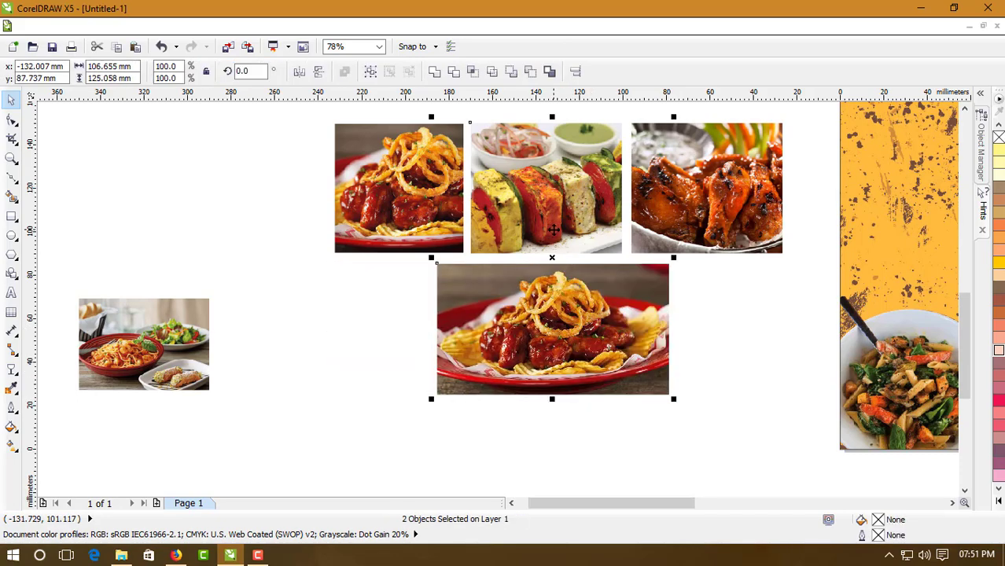
Crop the wide onion-ring chicken photo to about 70 × 60 mm, matching the paneer photo's width, and move it to the left
{"action": "left_click", "coordinate": [551, 330]}
{"action": "left_click", "coordinate": [12, 138]}
{"action": "left_click_drag", "start_coordinate": [472, 262], "coordinate": [624, 400]}
{"action": "double_click", "coordinate": [550, 331]}
{"action": "key", "text": "space"}
{"action": "left_click_drag", "start_coordinate": [572, 335], "coordinate": [435, 334]}
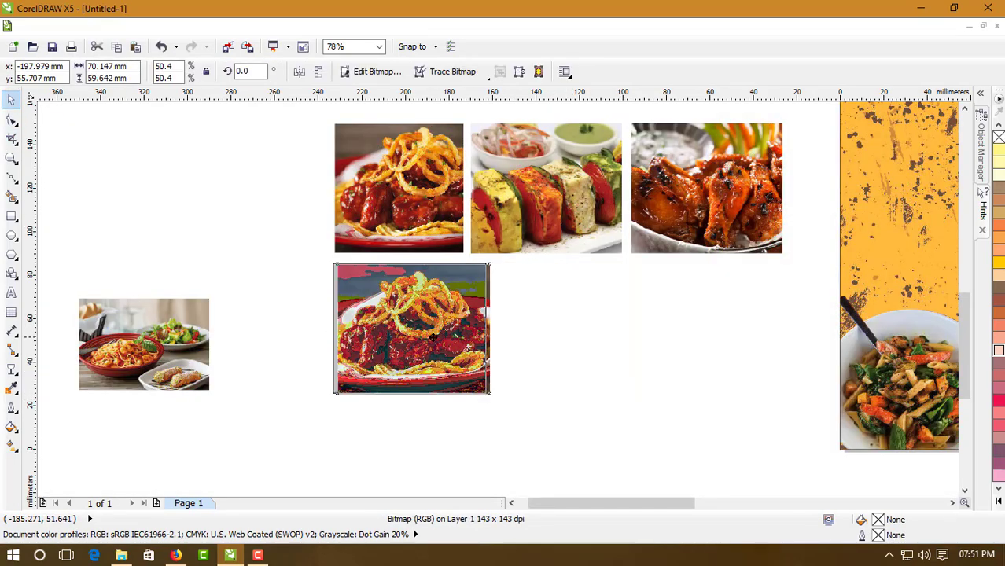
Place the pasta and salad photo directly below the paneer photo, enlarge it to the neighbouring photo's height, and move the cropped chicken photo further left
{"action": "left_click_drag", "start_coordinate": [144, 344], "coordinate": [552, 311]}
{"action": "left_click_drag", "start_coordinate": [618, 359], "coordinate": [669, 392]}
{"action": "left_click_drag", "start_coordinate": [413, 329], "coordinate": [296, 329]}
{"action": "left_click_drag", "start_coordinate": [579, 329], "coordinate": [546, 329]}
{"action": "key", "text": "Escape"}
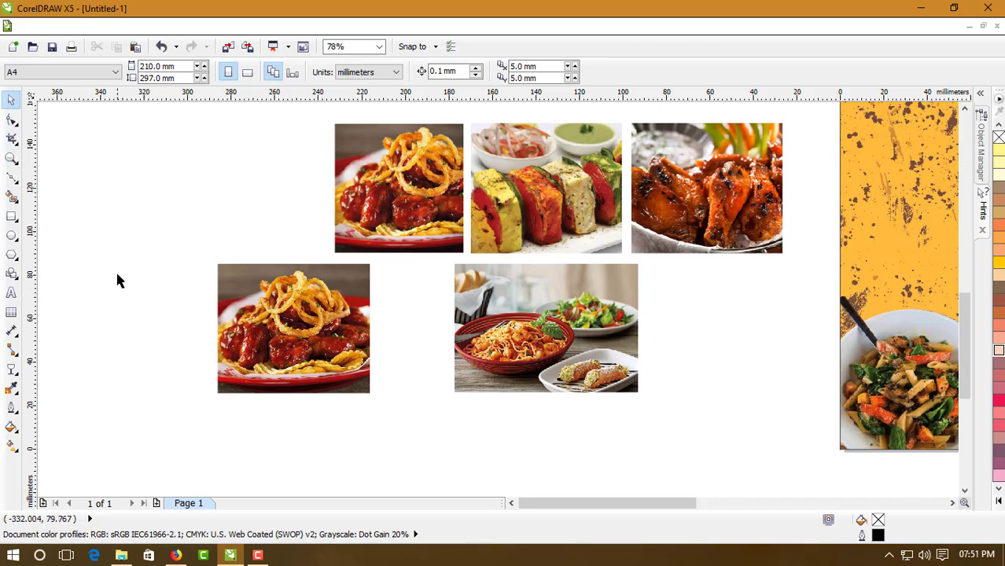
Crop the pasta and salad photo to the paneer photo's width, about 70 × 59 mm
{"action": "left_click", "coordinate": [553, 306]}
{"action": "left_click", "coordinate": [12, 138]}
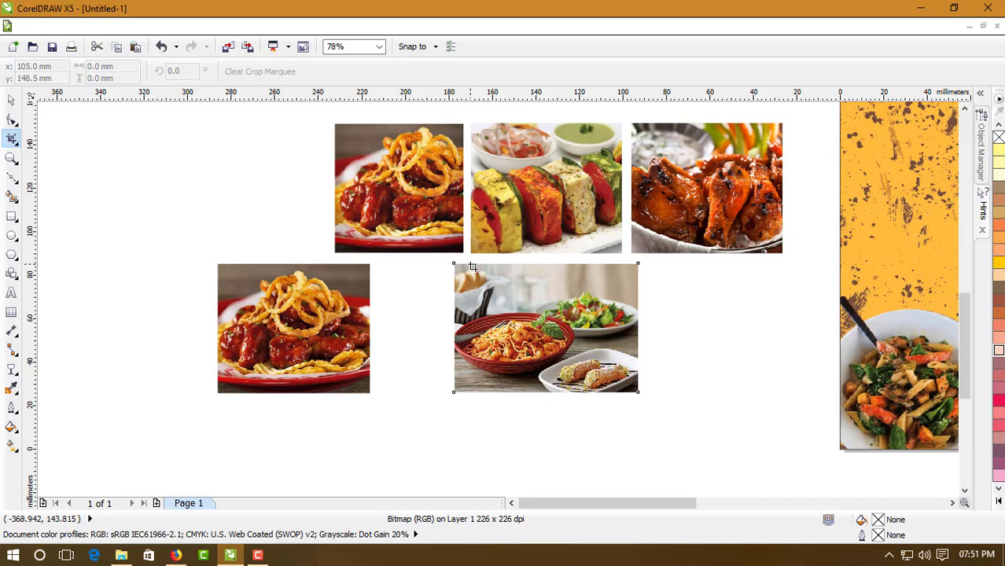
{"action": "left_click_drag", "start_coordinate": [470, 265], "coordinate": [624, 392]}
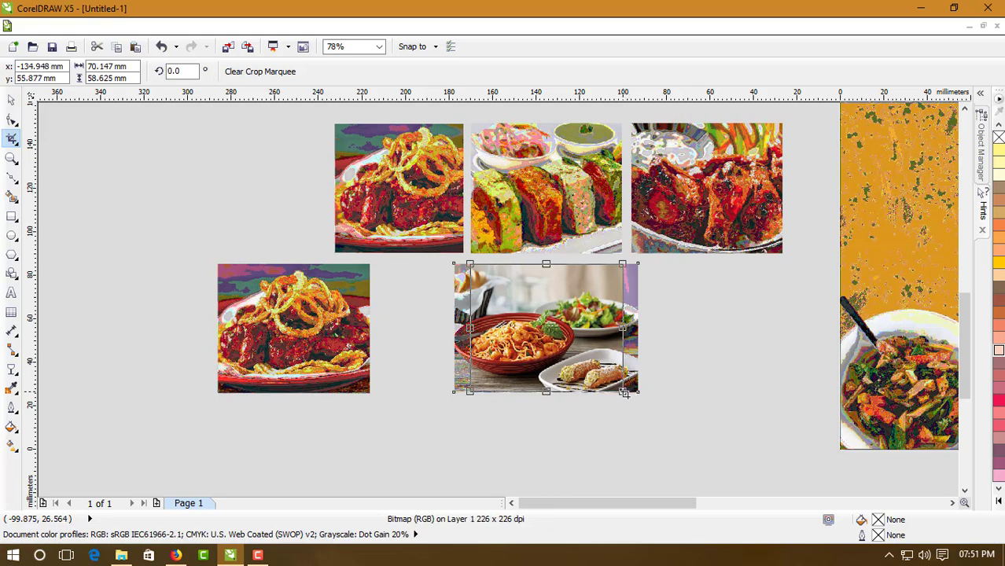
{"action": "left_click", "coordinate": [573, 344]}
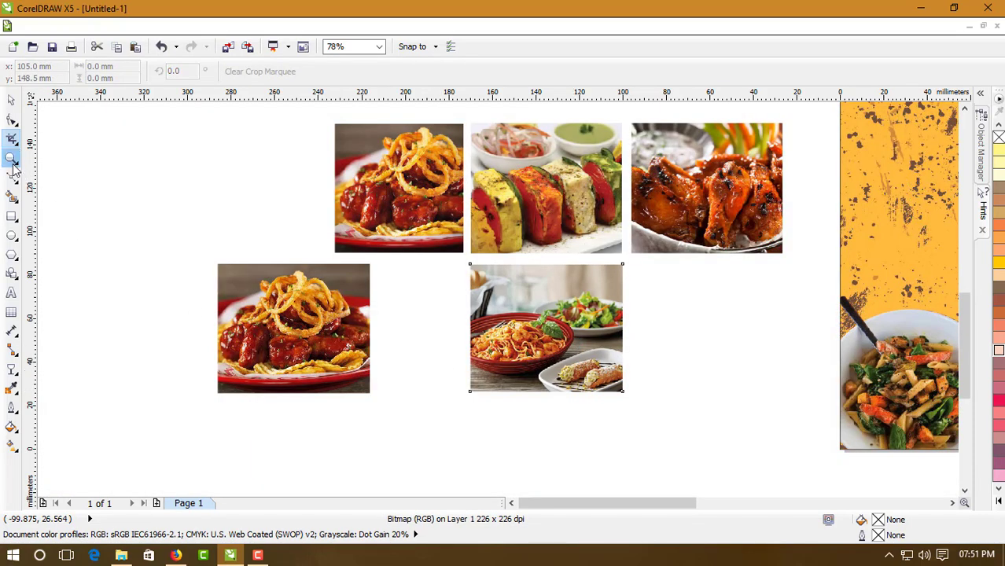
Move the square onion-ring chicken photo slightly up and left, away from the paneer photo
{"action": "left_click", "coordinate": [12, 157]}
{"action": "right_click", "coordinate": [387, 278]}
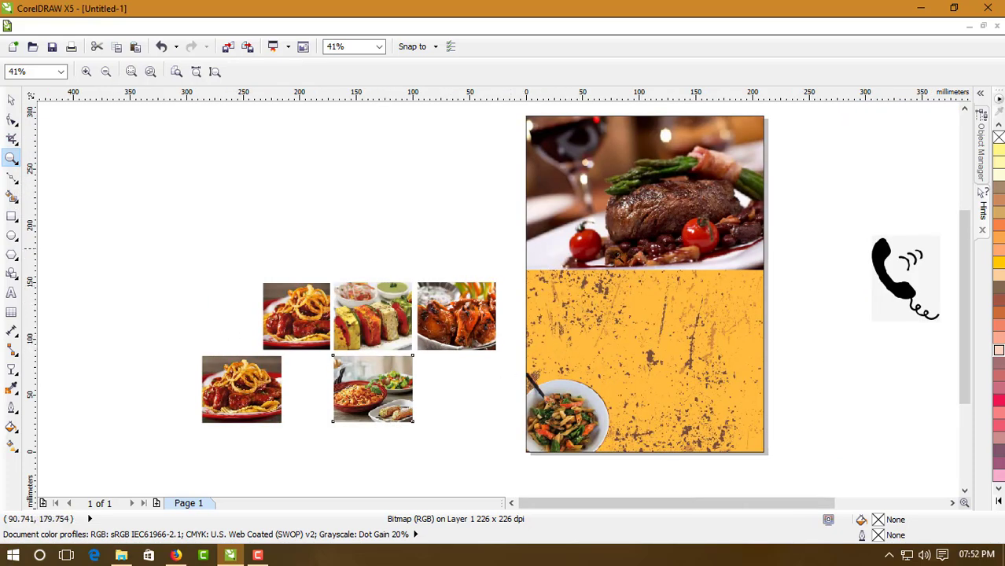
{"action": "left_click_drag", "start_coordinate": [214, 266], "coordinate": [810, 449]}
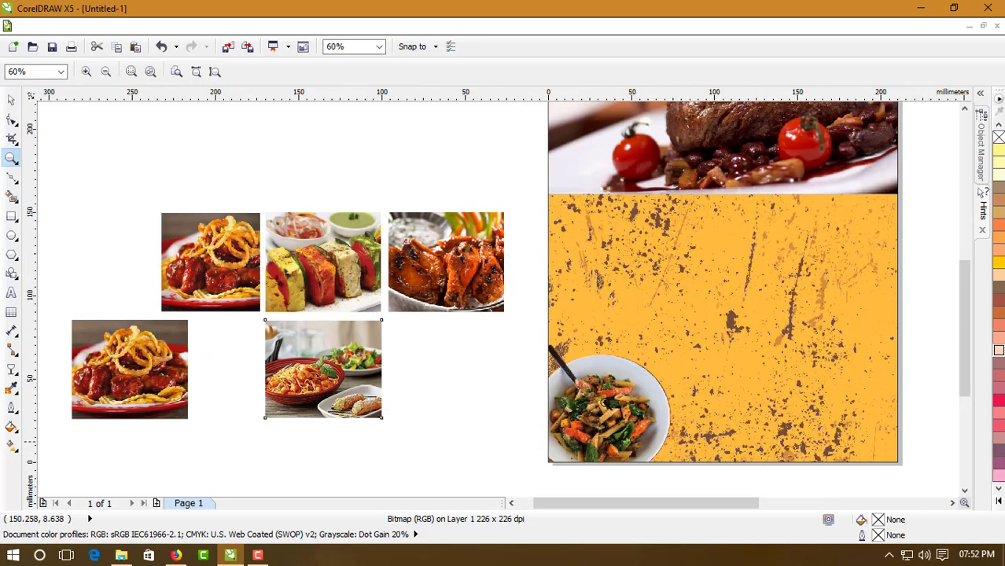
{"action": "left_click", "coordinate": [12, 101]}
{"action": "left_click_drag", "start_coordinate": [216, 257], "coordinate": [195, 236]}
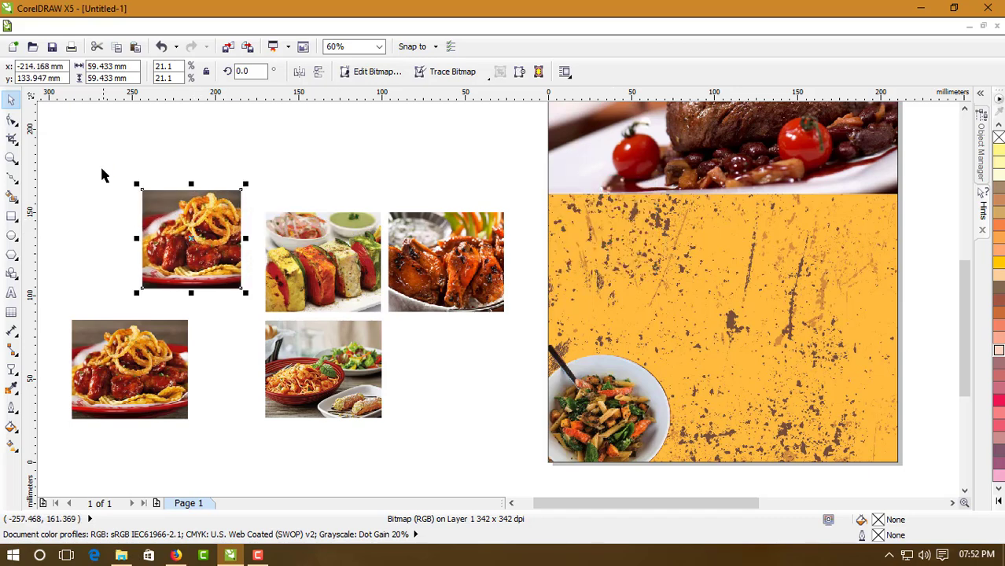
Select all five food photos, scale them down together, and place them on the upper yellow area of the page
{"action": "left_click", "coordinate": [57, 180]}
{"action": "left_click_drag", "start_coordinate": [57, 180], "coordinate": [262, 291]}
{"action": "left_click", "coordinate": [57, 165]}
{"action": "left_click_drag", "start_coordinate": [58, 165], "coordinate": [350, 319]}
{"action": "left_click_drag", "start_coordinate": [188, 226], "coordinate": [683, 251]}
{"action": "left_click", "coordinate": [394, 258]}
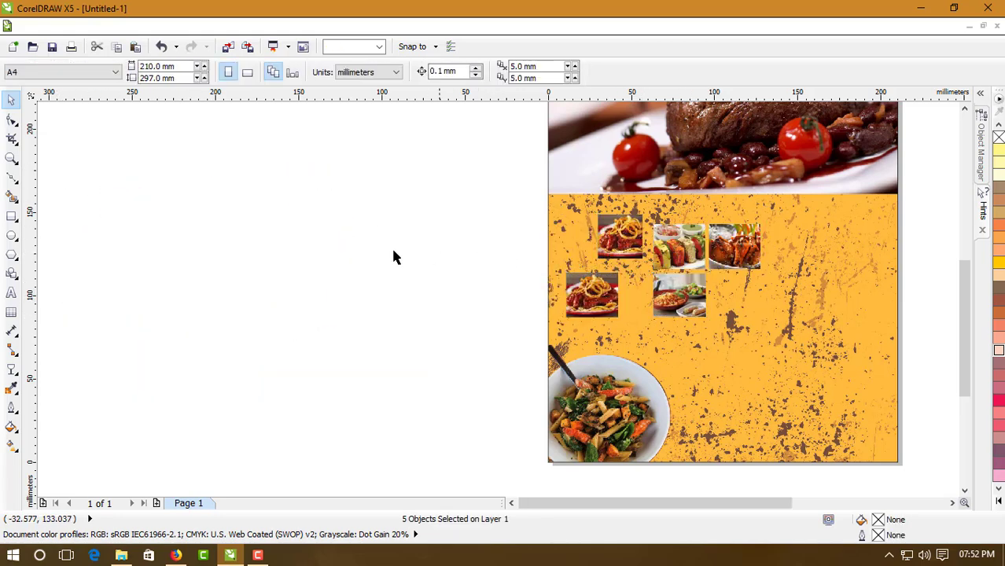
Line up the square chicken, paneer and chicken wings photos from left to right along the background boundary, shrinking the wings photo slightly
{"action": "left_click", "coordinate": [951, 502]}
{"action": "left_click", "coordinate": [951, 503]}
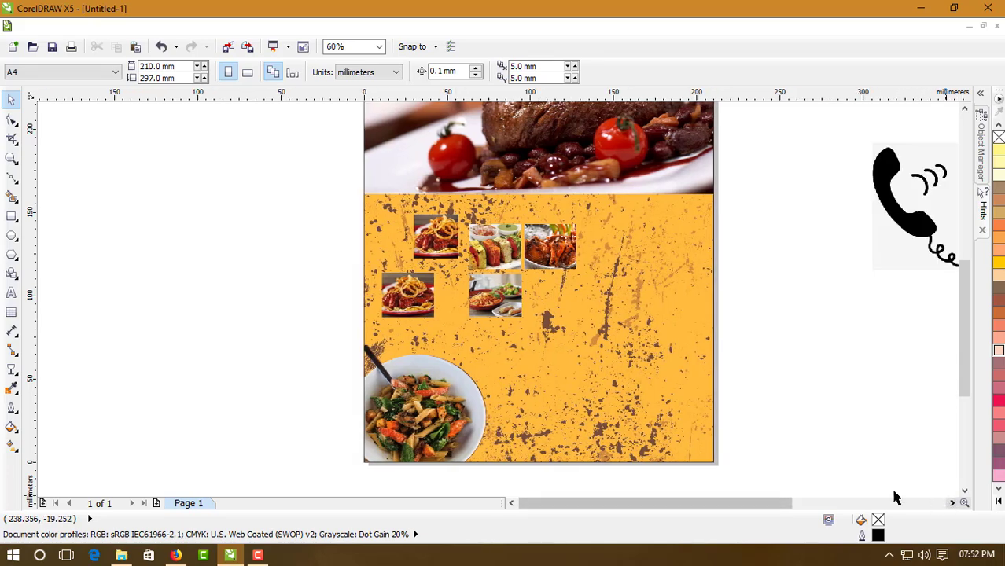
{"action": "left_click", "coordinate": [12, 158]}
{"action": "left_click_drag", "start_coordinate": [324, 157], "coordinate": [749, 339]}
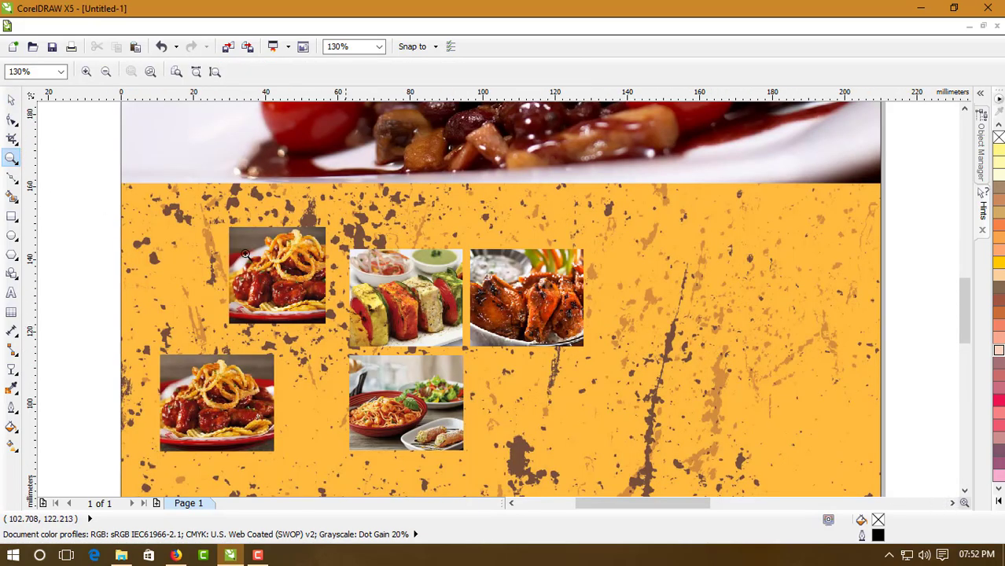
{"action": "left_click", "coordinate": [11, 99]}
{"action": "left_click_drag", "start_coordinate": [282, 270], "coordinate": [210, 181]}
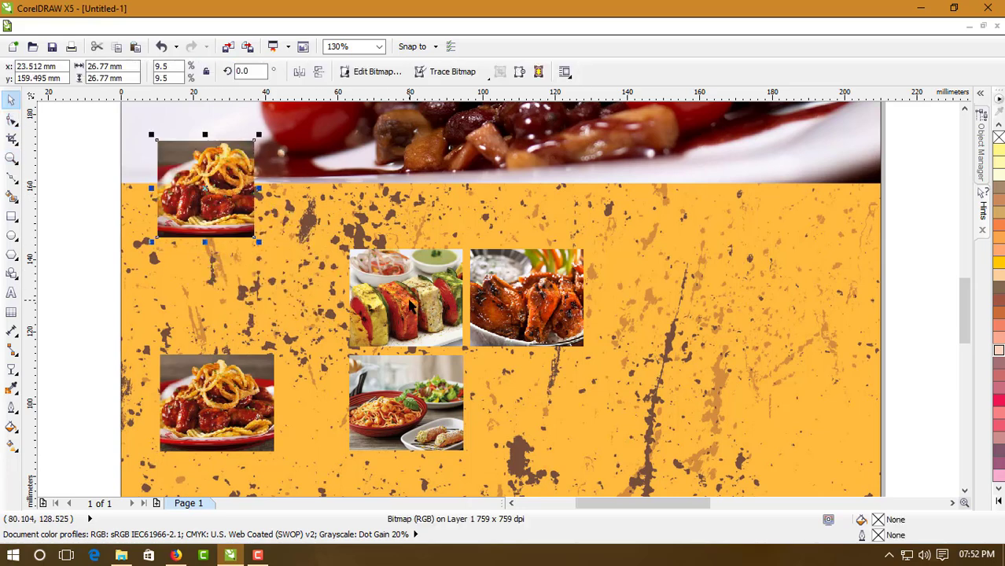
{"action": "left_click_drag", "start_coordinate": [410, 307], "coordinate": [349, 193]}
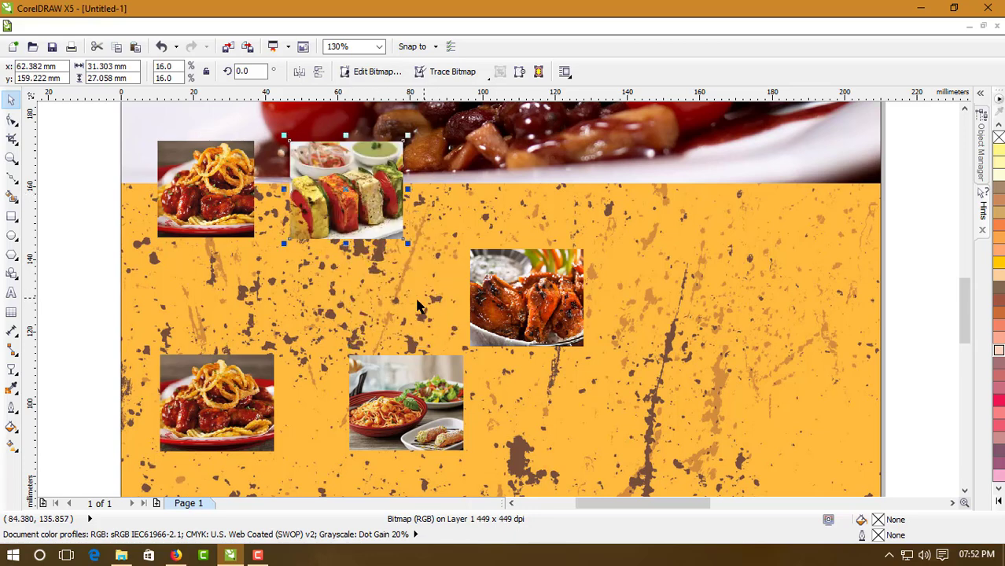
{"action": "left_click_drag", "start_coordinate": [531, 311], "coordinate": [503, 206]}
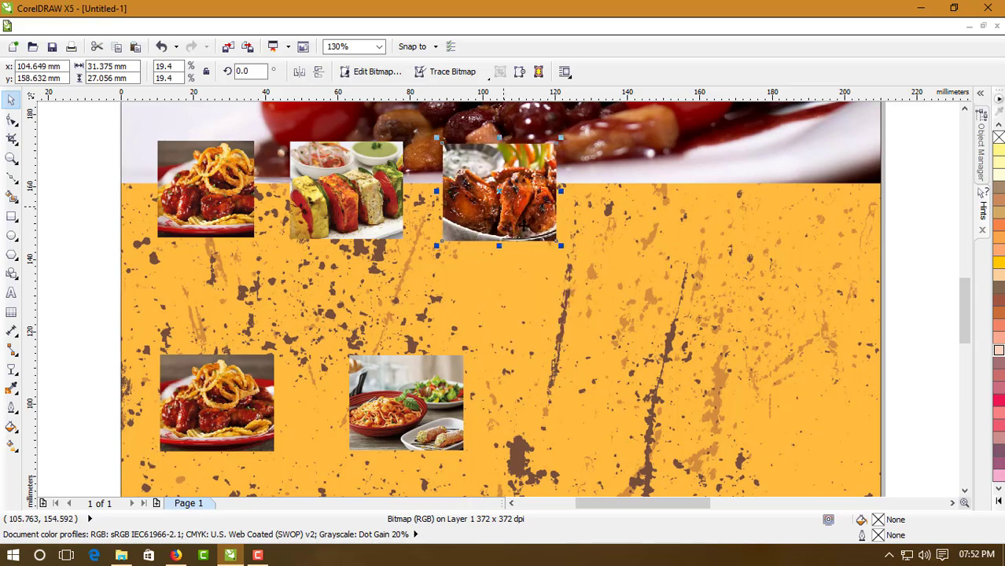
{"action": "left_click_drag", "start_coordinate": [563, 246], "coordinate": [560, 244]}
Add the other chicken photo and the pasta photo at the row's right end, shrinking both slightly, the pasta photo to about 30 × 25 mm
{"action": "left_click_drag", "start_coordinate": [223, 397], "coordinate": [640, 190]}
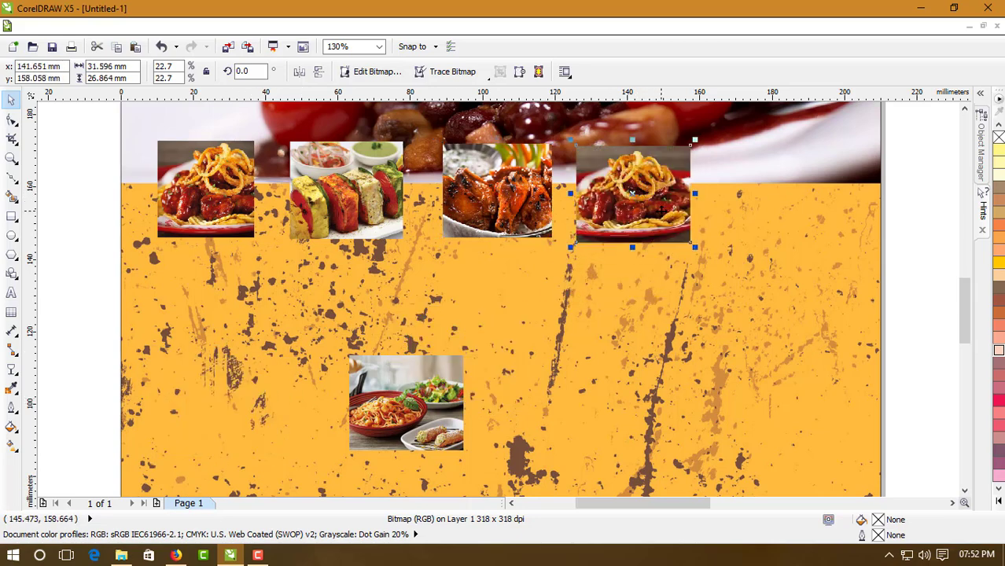
{"action": "left_click_drag", "start_coordinate": [694, 247], "coordinate": [685, 237]}
{"action": "left_click_drag", "start_coordinate": [713, 311], "coordinate": [793, 161]}
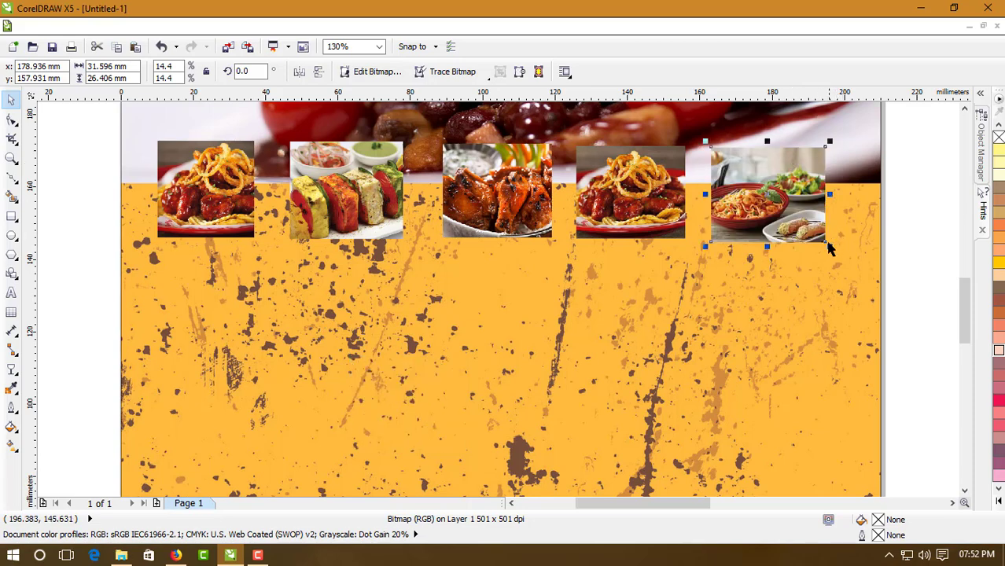
{"action": "left_click_drag", "start_coordinate": [830, 246], "coordinate": [818, 236]}
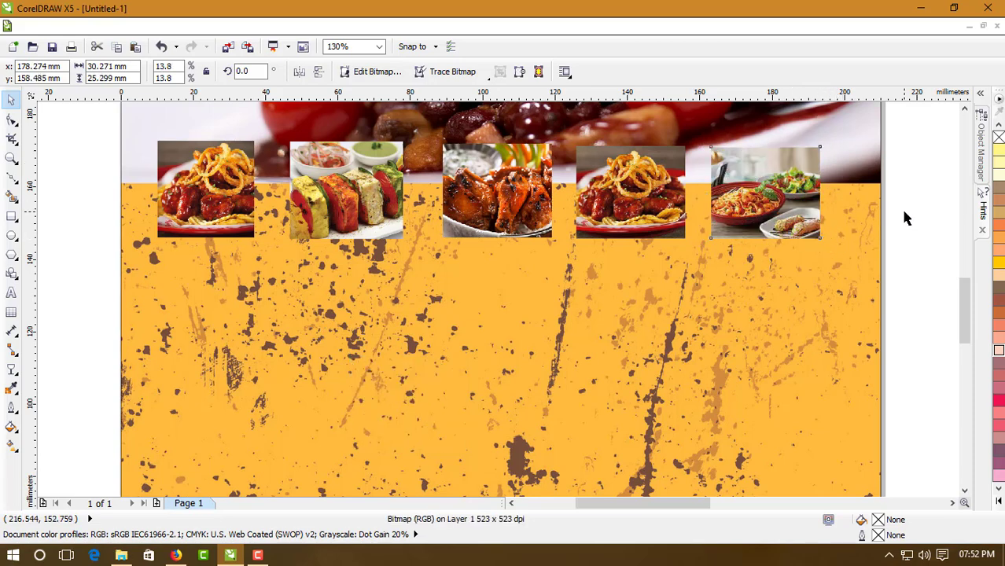
{"action": "left_click", "coordinate": [901, 206]}
Draw a circle about 23 mm in diameter over the first chicken photo in the row
{"action": "left_click", "coordinate": [233, 228]}
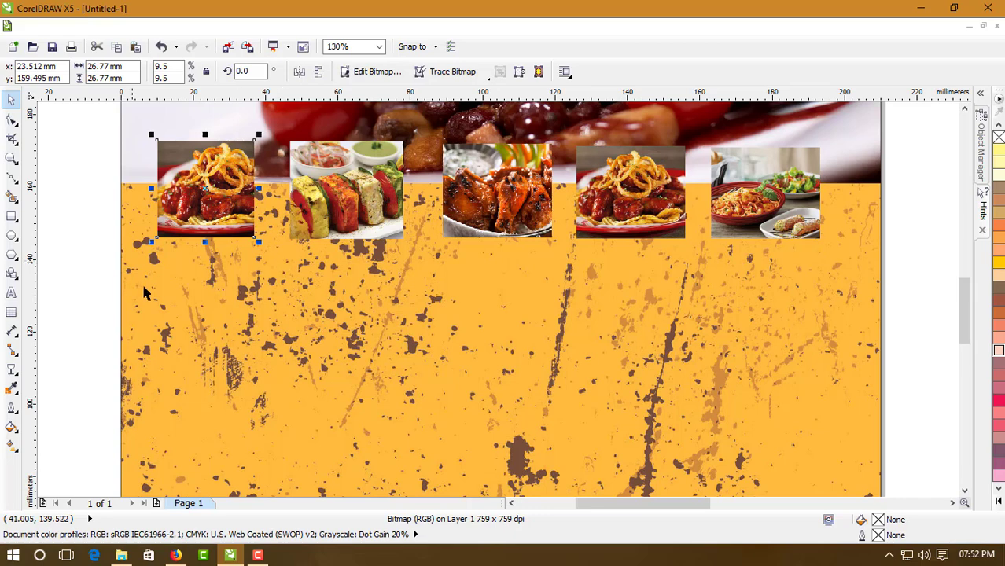
{"action": "left_click", "coordinate": [33, 244]}
{"action": "left_click", "coordinate": [11, 235]}
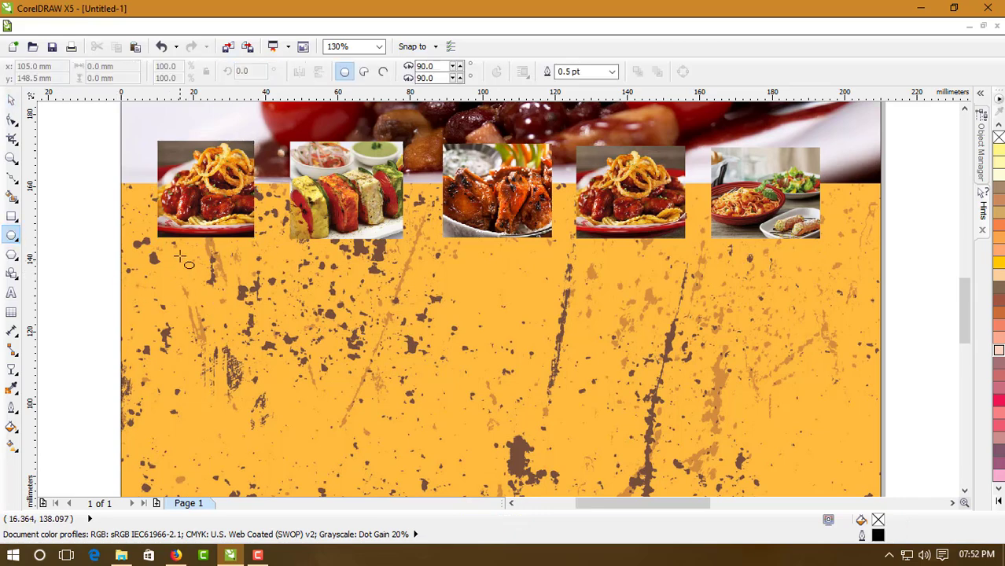
{"action": "left_click_drag", "start_coordinate": [166, 146], "coordinate": [256, 228]}
{"action": "left_click", "coordinate": [11, 100]}
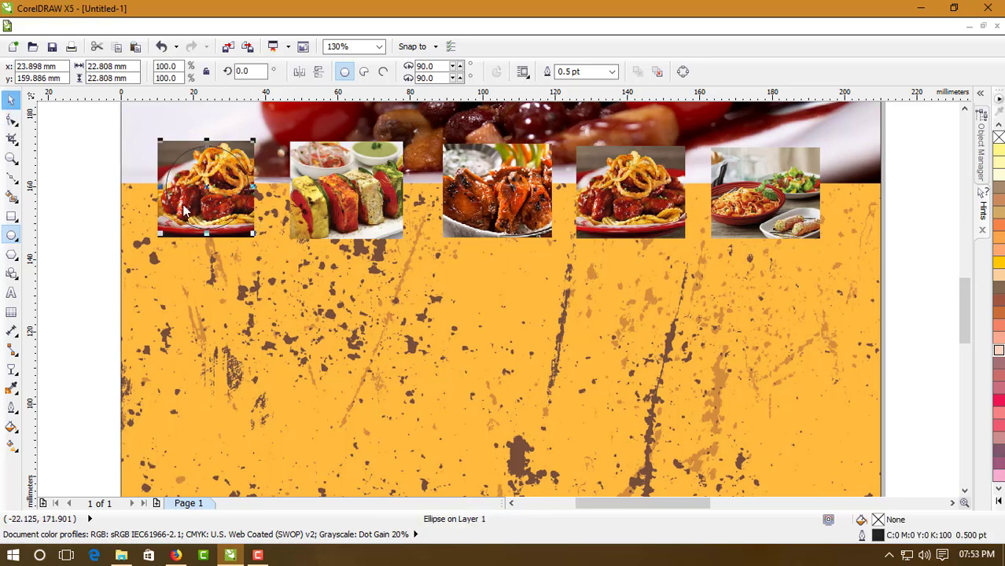
PowerClip the first chicken photo inside the circle drawn over it
{"action": "left_click", "coordinate": [167, 154], "text": "shift"}
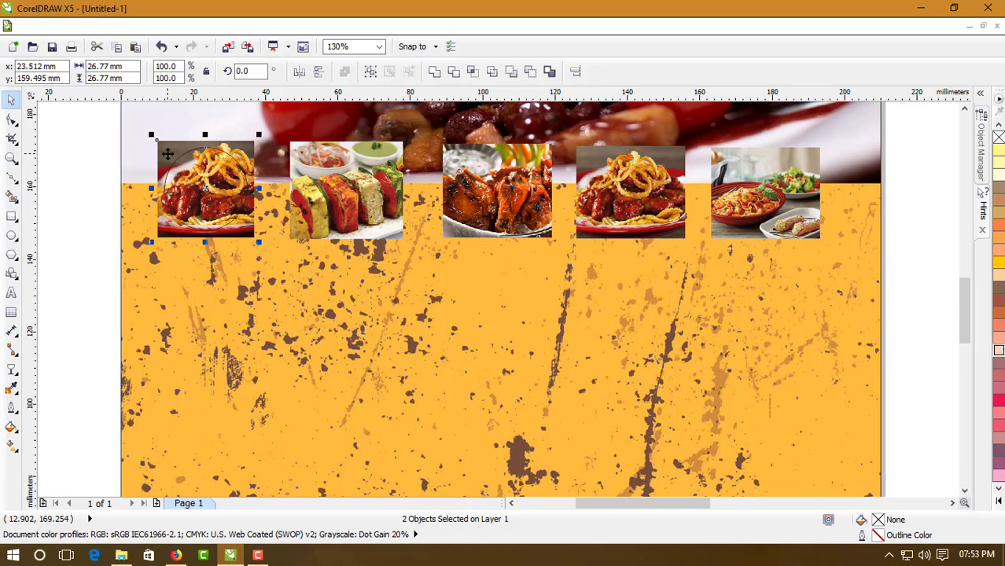
{"action": "left_click", "coordinate": [97, 162]}
{"action": "left_click", "coordinate": [167, 151]}
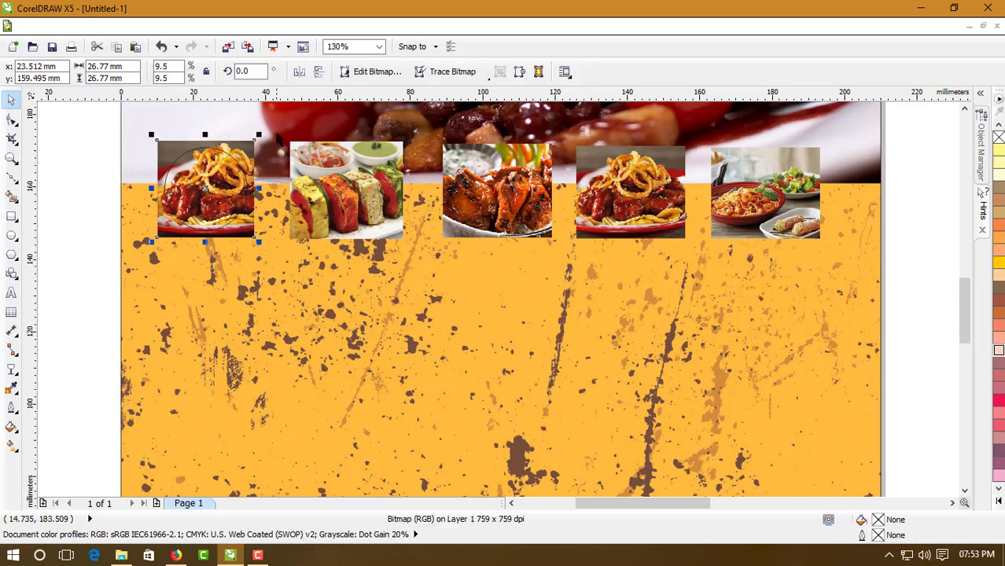
{"action": "left_click", "coordinate": [215, 25]}
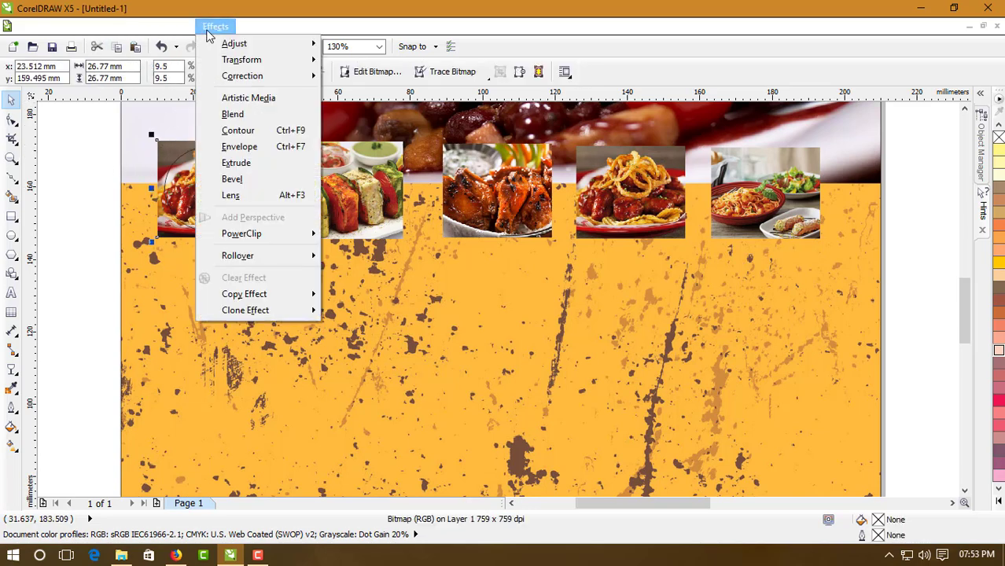
{"action": "mouse_move", "coordinate": [236, 235]}
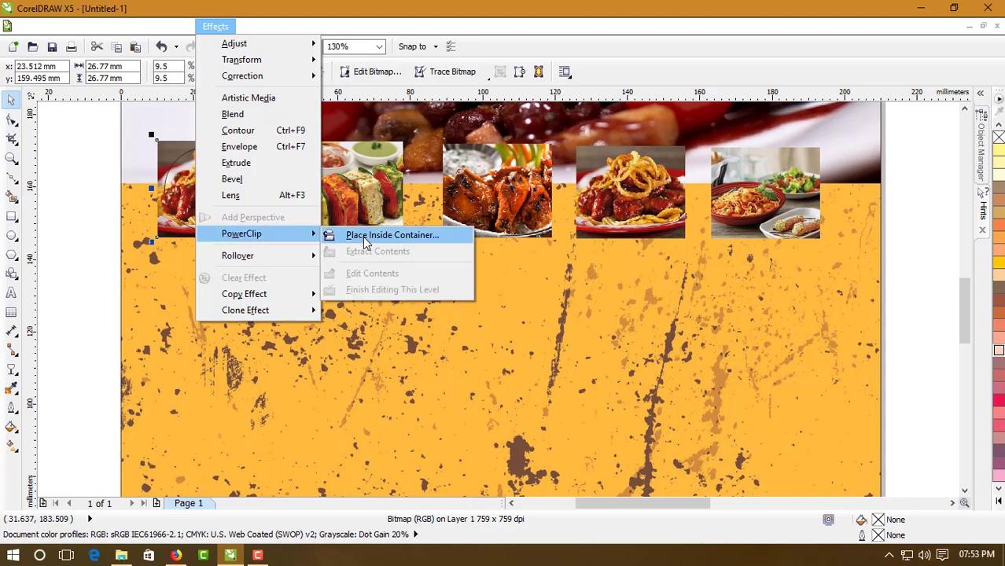
{"action": "left_click", "coordinate": [364, 236]}
{"action": "left_click", "coordinate": [201, 189]}
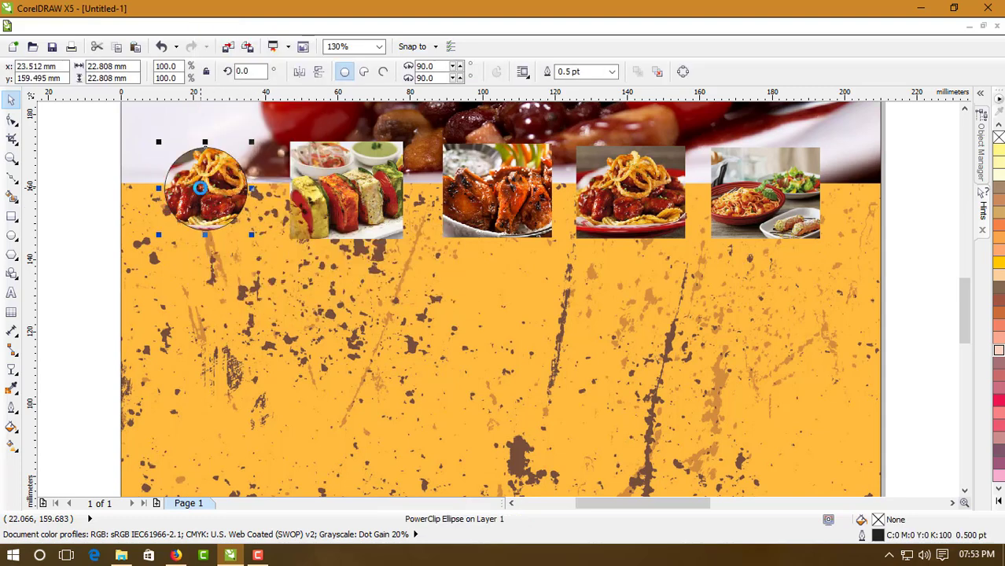
{"action": "left_click", "coordinate": [114, 215]}
Duplicate the round chicken PowerClip onto the paneer photo and open the copy's contents for editing
{"action": "left_click", "coordinate": [218, 198]}
{"action": "left_click_drag", "start_coordinate": [216, 197], "coordinate": [342, 193]}
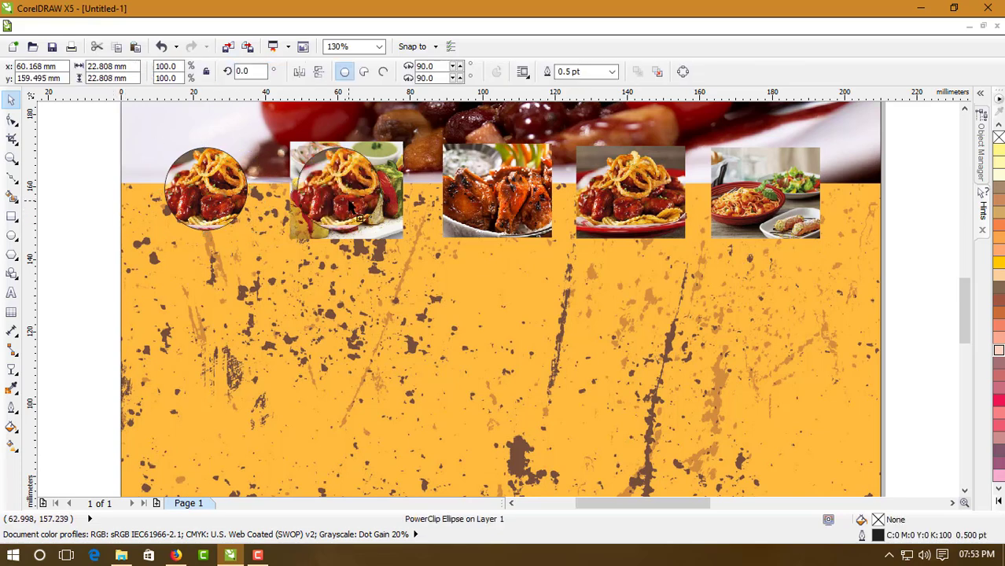
{"action": "left_click", "coordinate": [342, 193], "text": "ctrl"}
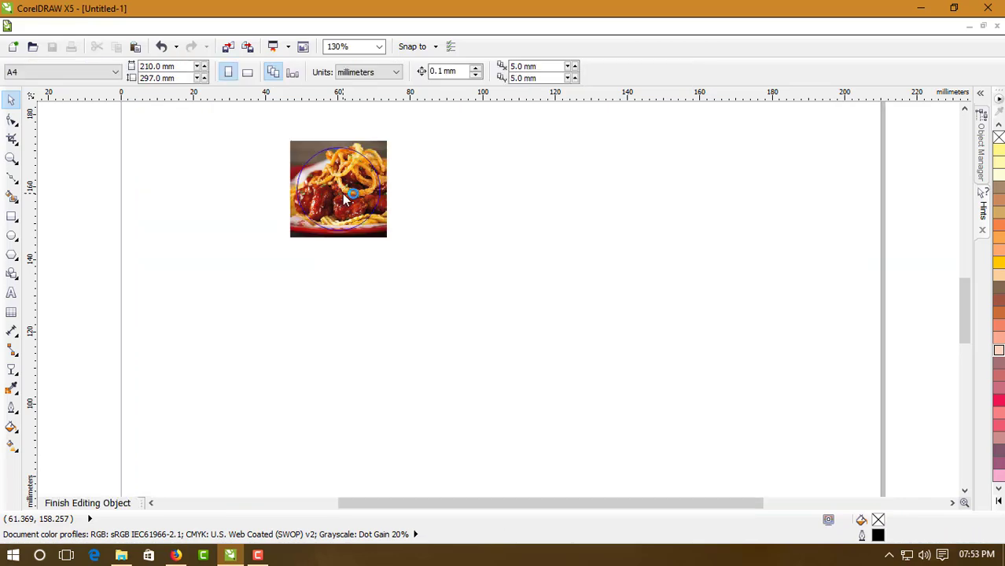
Delete the chicken photo from the copied PowerClip circle over the paneer photo and finish editing its contents
{"action": "left_click", "coordinate": [361, 161]}
{"action": "key", "text": "Delete"}
{"action": "left_click", "coordinate": [296, 188]}
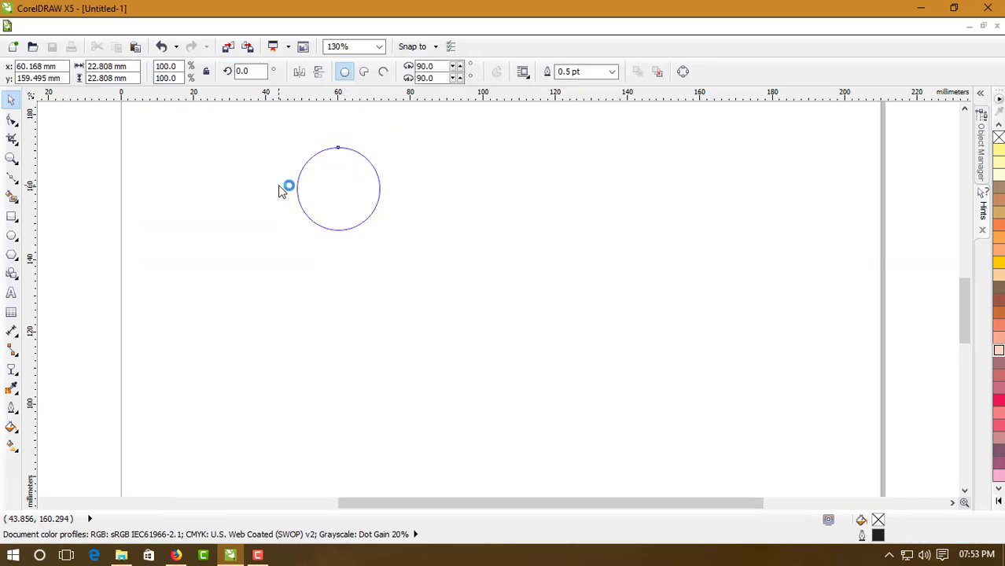
{"action": "left_click", "coordinate": [357, 201], "text": "ctrl"}
{"action": "left_click_drag", "start_coordinate": [268, 197], "coordinate": [281, 193]}
{"action": "key", "text": "ctrl+z"}
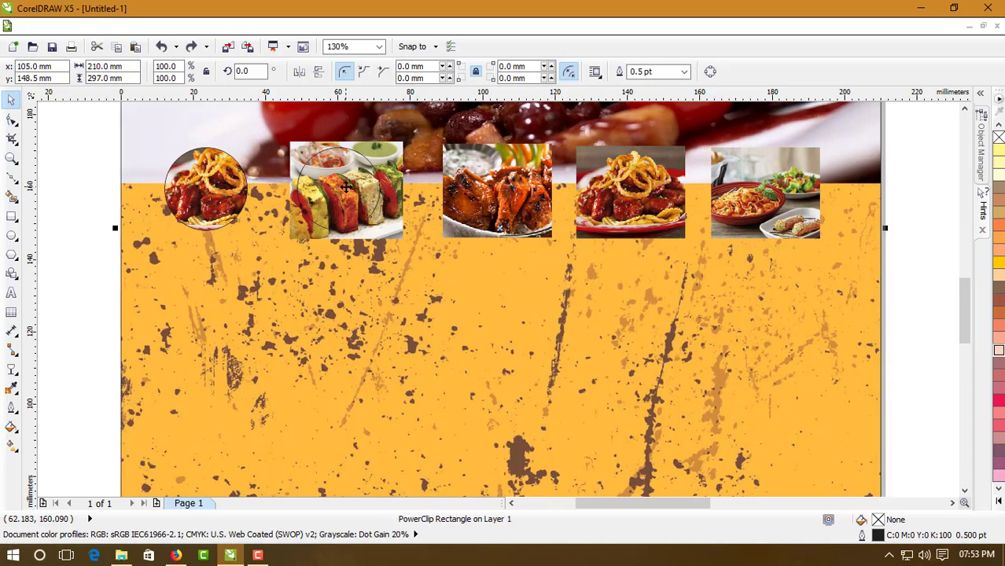
{"action": "left_click", "coordinate": [108, 247]}
Copy the empty circle onto each of the other three unclipped photos and centre the original on the paneer photo
{"action": "left_click", "coordinate": [336, 193]}
{"action": "left_click_drag", "start_coordinate": [336, 193], "coordinate": [783, 203]}
{"action": "left_click", "coordinate": [398, 214], "text": "shift"}
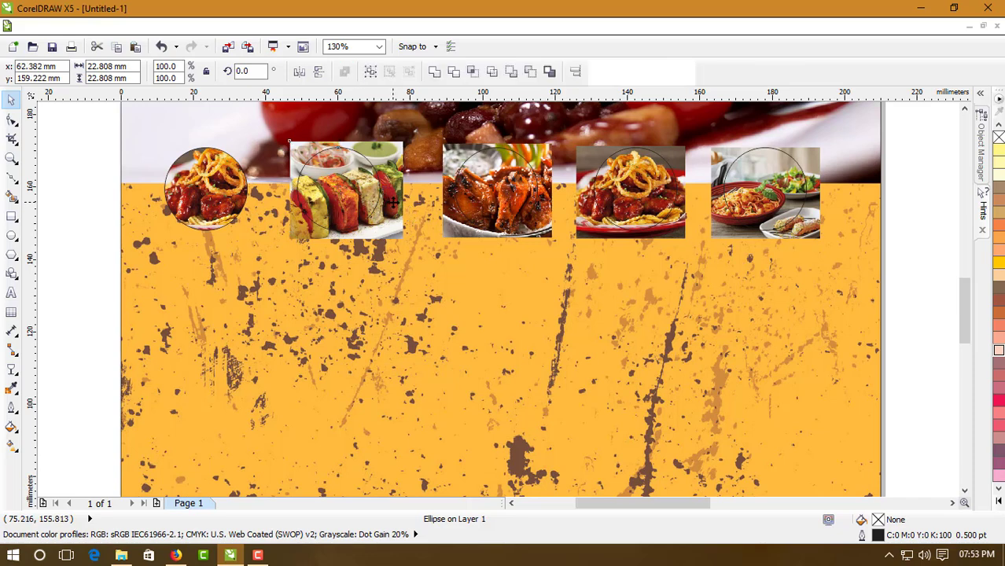
{"action": "left_click", "coordinate": [90, 201]}
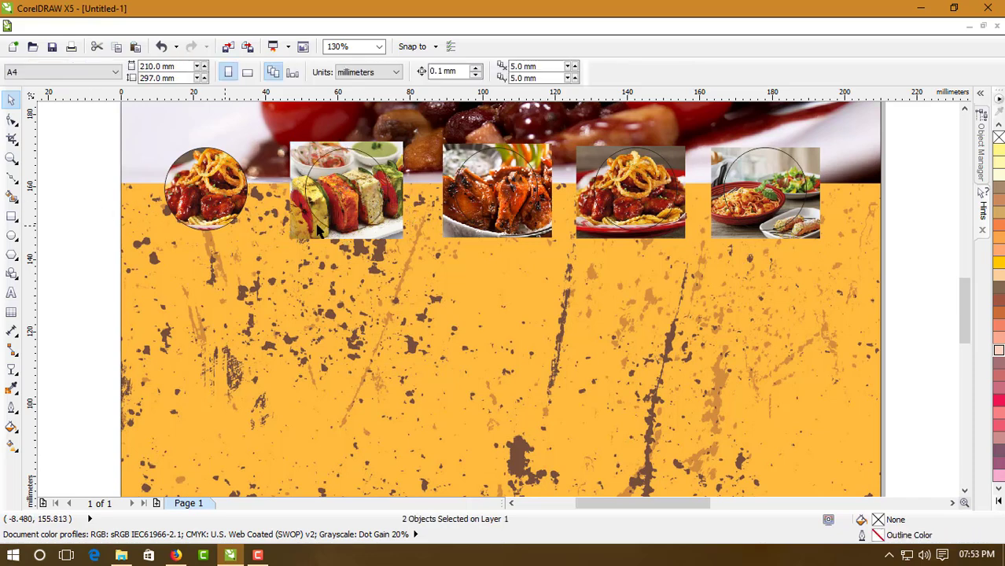
PowerClip the paneer photo inside the circle centred over it
{"action": "left_click", "coordinate": [397, 155]}
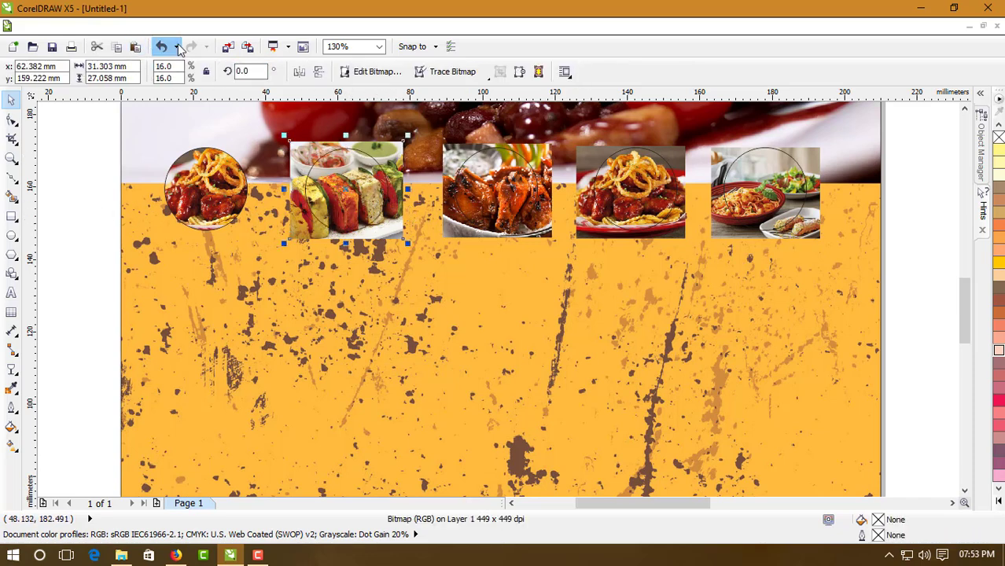
{"action": "left_click", "coordinate": [215, 27]}
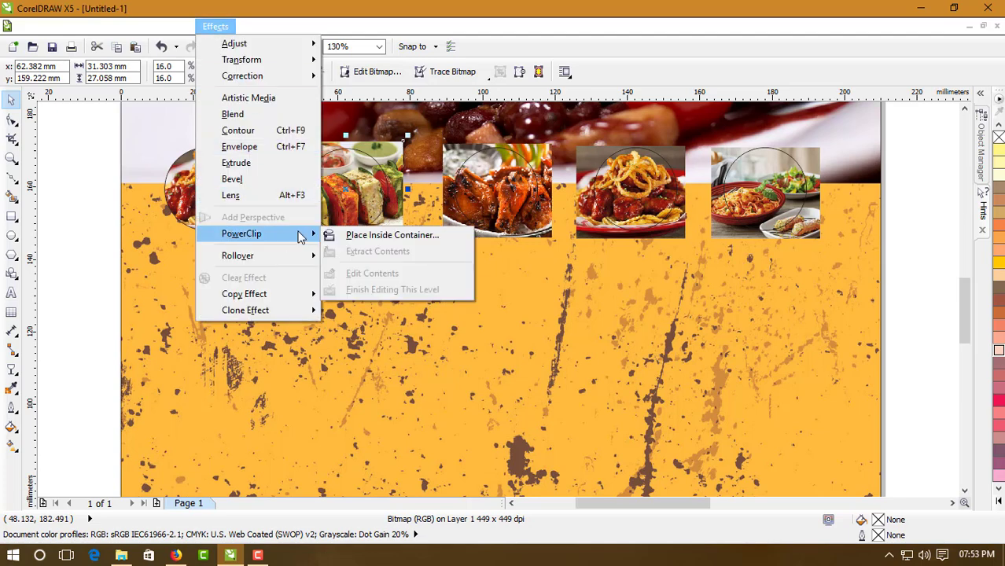
{"action": "left_click", "coordinate": [332, 233]}
{"action": "left_click", "coordinate": [337, 204]}
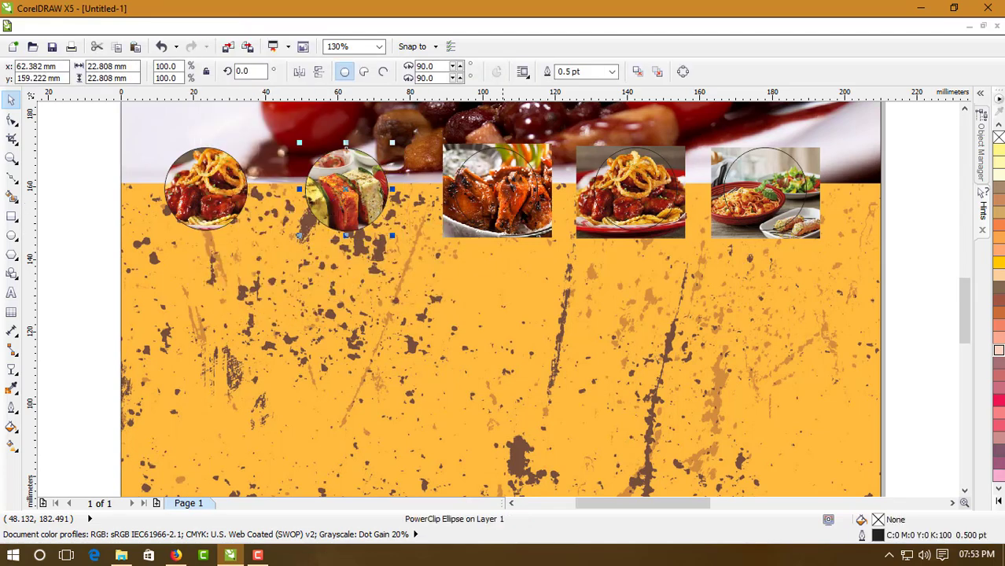
PowerClip the chicken wings photo in the middle of the row inside its circle
{"action": "left_click", "coordinate": [515, 193]}
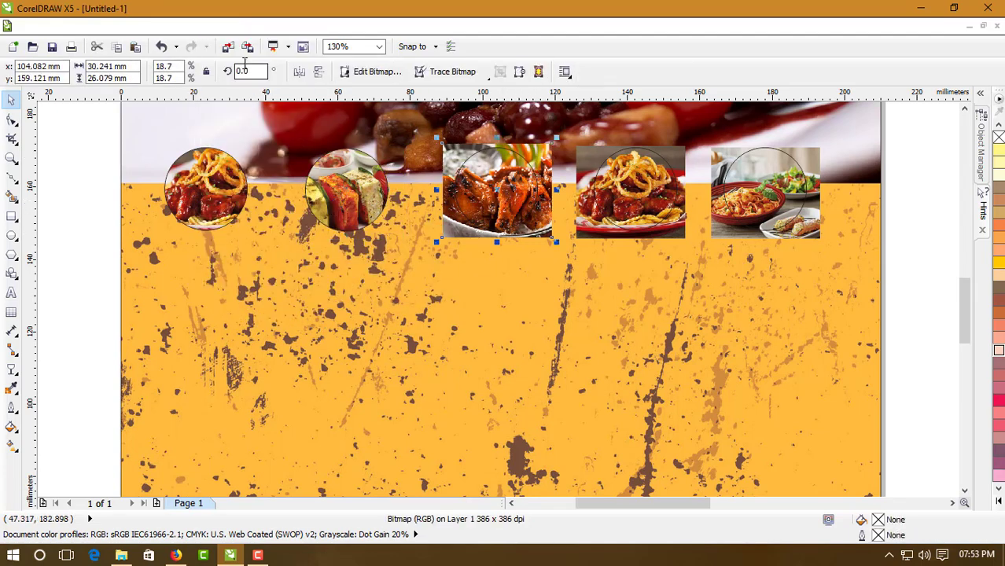
{"action": "left_click", "coordinate": [225, 29]}
{"action": "mouse_move", "coordinate": [249, 233]}
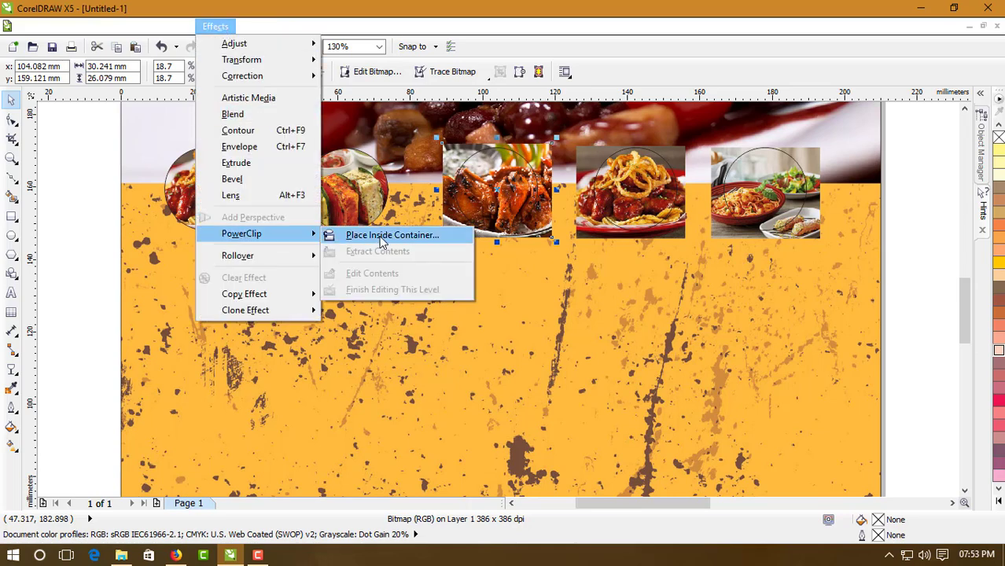
{"action": "left_click", "coordinate": [382, 236]}
{"action": "left_click", "coordinate": [494, 197]}
Centre the fourth circle on the second noodle-topped chicken photo and PowerClip that photo inside it
{"action": "left_click", "coordinate": [574, 167]}
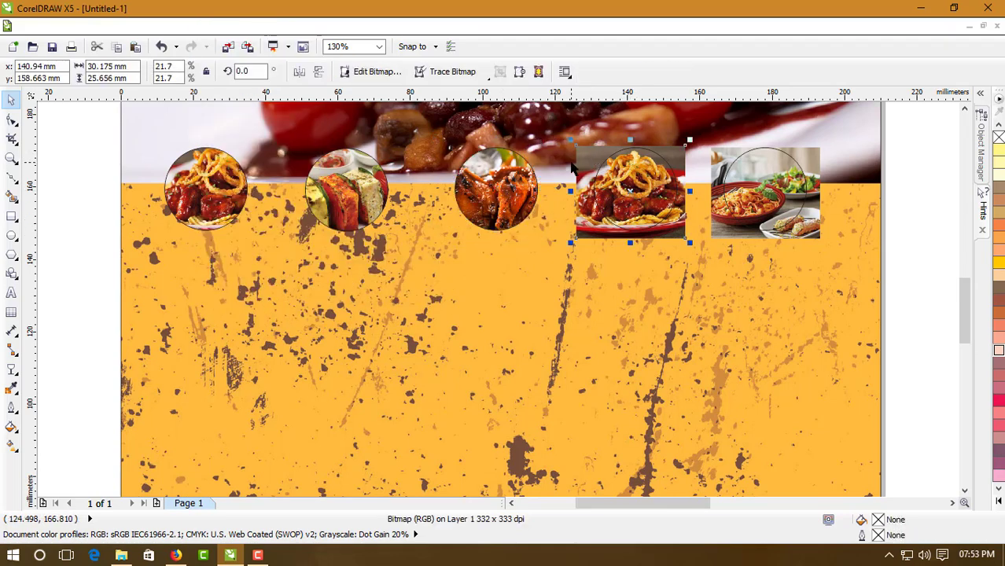
{"action": "left_click", "coordinate": [629, 188]}
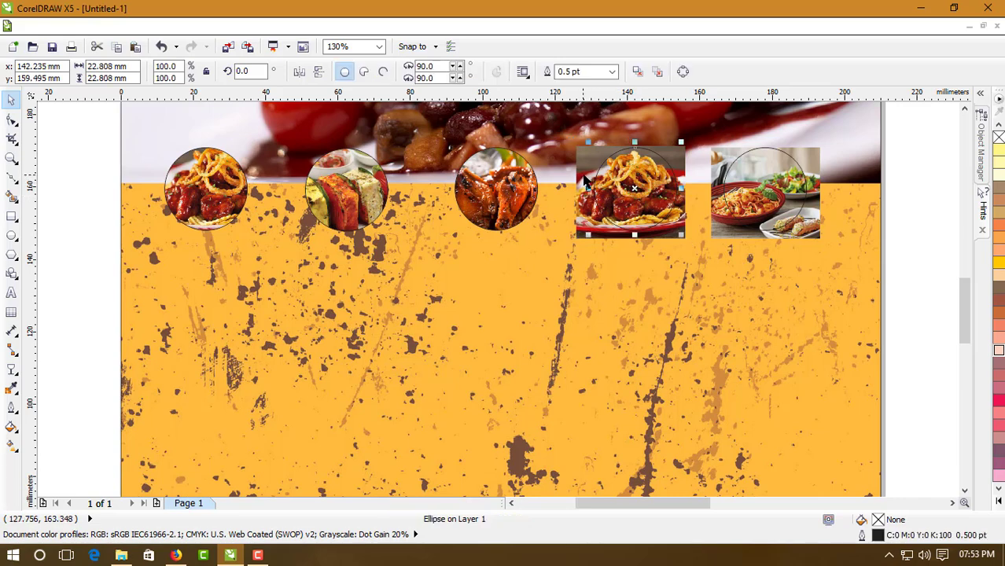
{"action": "left_click", "coordinate": [584, 176], "text": "shift"}
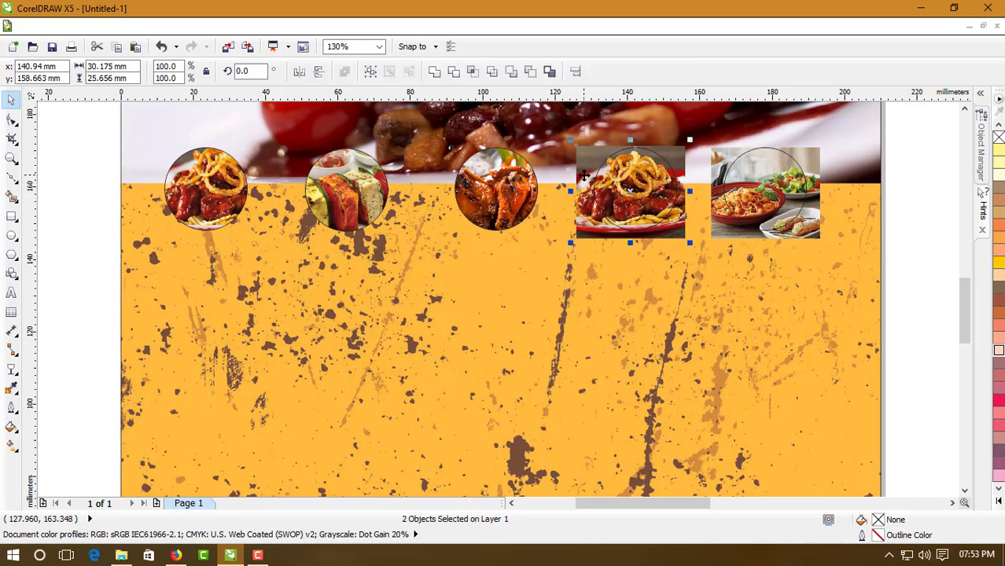
{"action": "left_click", "coordinate": [700, 253]}
{"action": "left_click", "coordinate": [653, 162]}
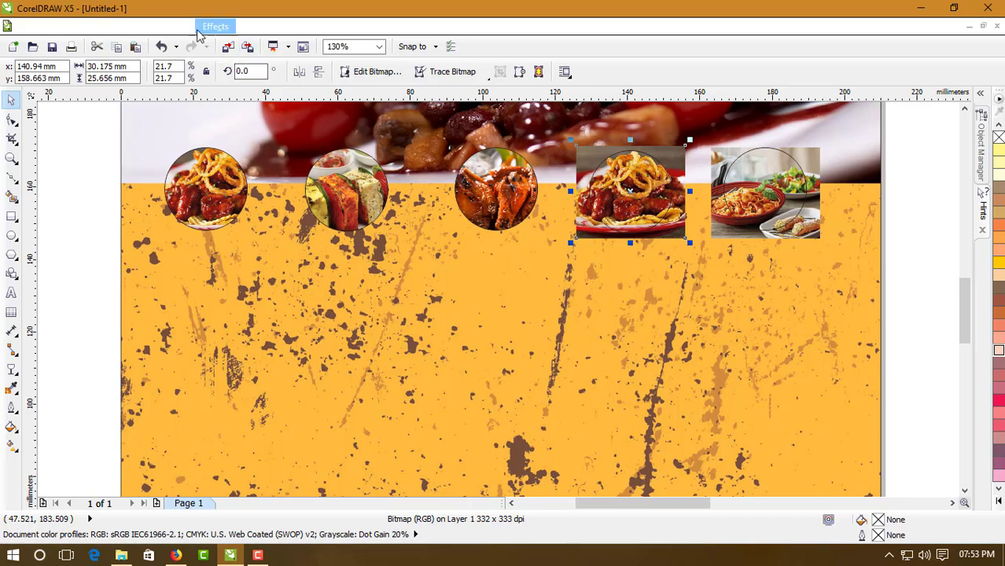
{"action": "left_click", "coordinate": [213, 27]}
{"action": "mouse_move", "coordinate": [250, 233]}
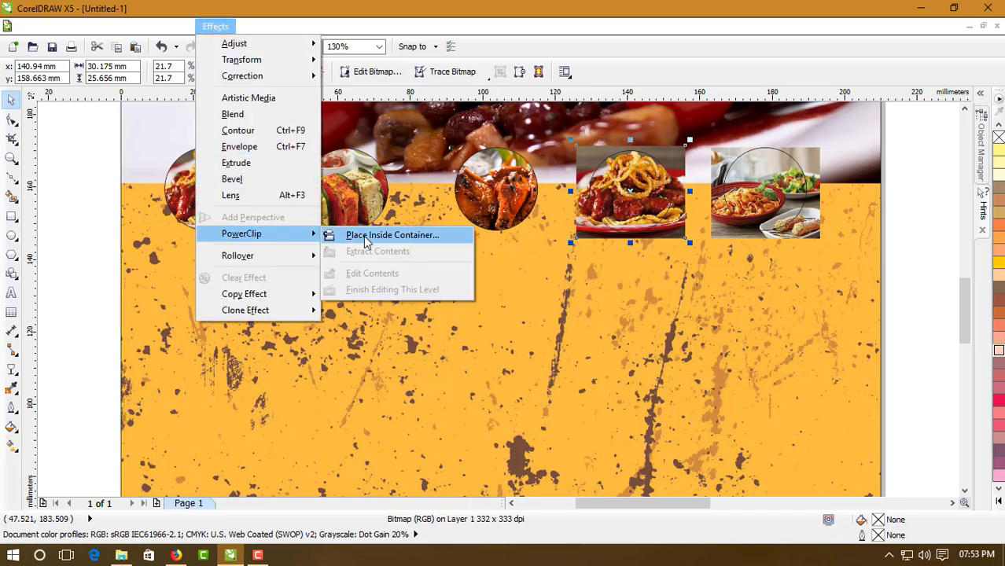
{"action": "left_click", "coordinate": [365, 231]}
{"action": "left_click", "coordinate": [598, 206]}
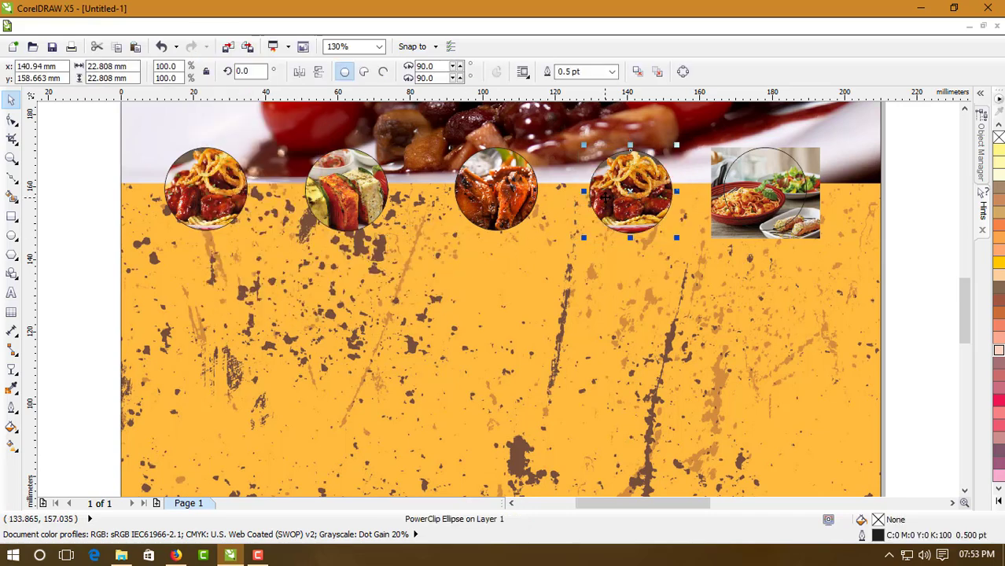
Centre the last circle on the pasta photo and PowerClip the photo inside it
{"action": "left_click", "coordinate": [808, 163]}
{"action": "left_click", "coordinate": [811, 206], "text": "shift"}
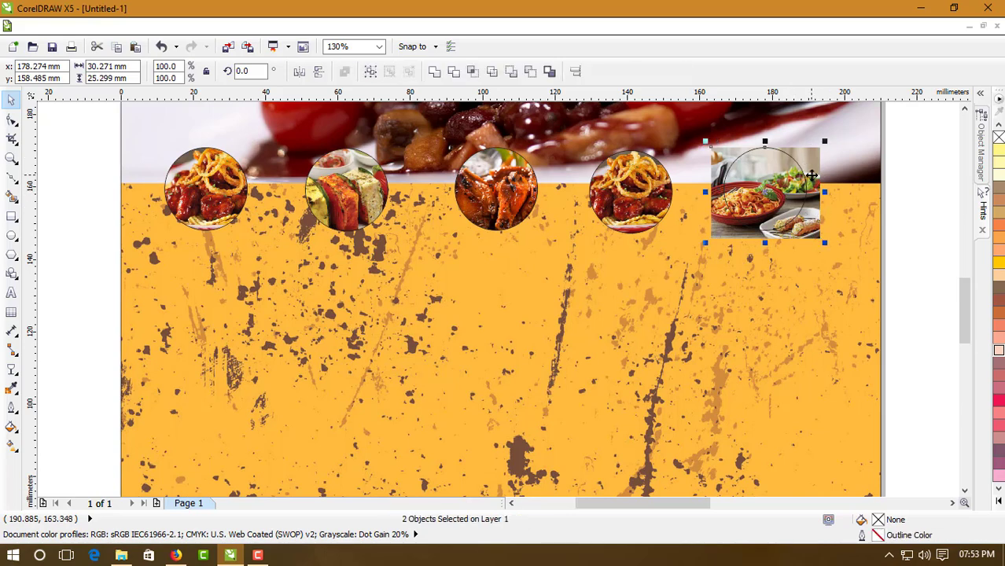
{"action": "key", "text": "Escape"}
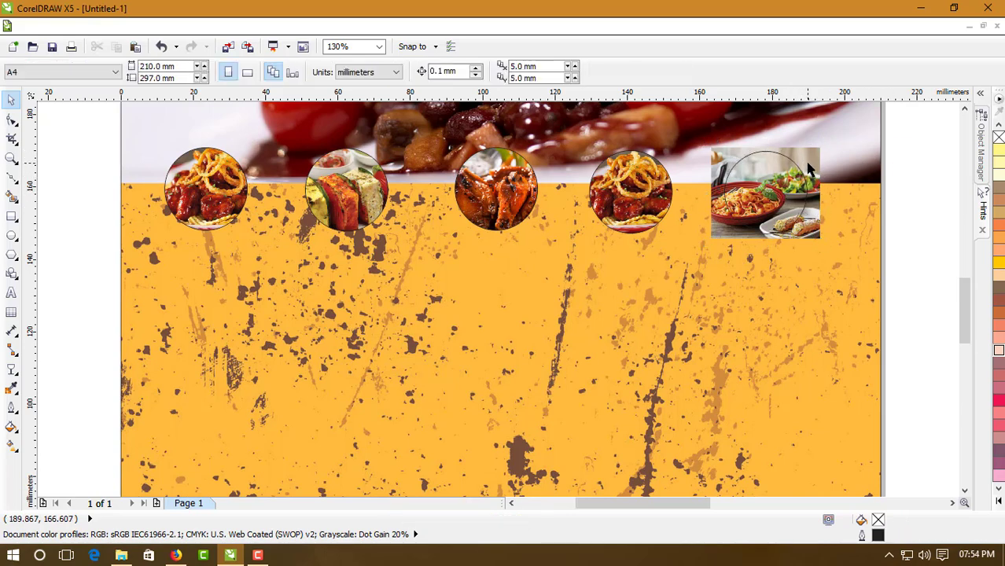
{"action": "left_click", "coordinate": [787, 181]}
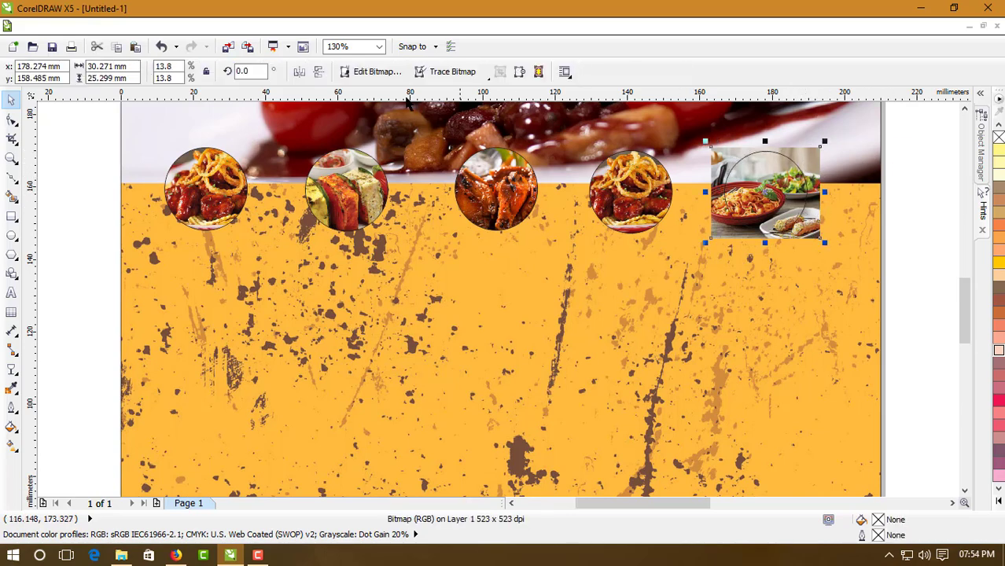
{"action": "left_click", "coordinate": [215, 26]}
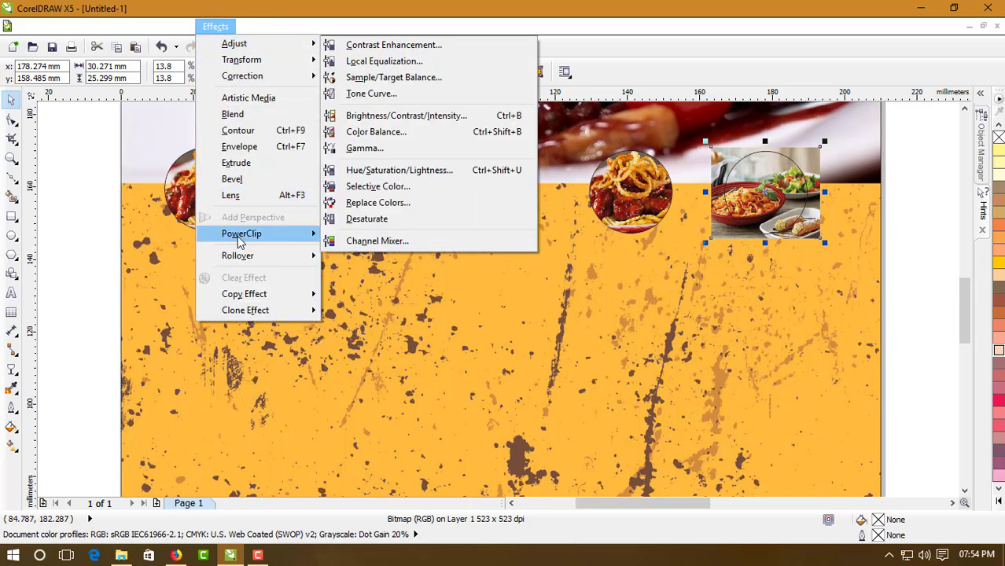
{"action": "mouse_move", "coordinate": [253, 234]}
{"action": "left_click", "coordinate": [354, 236]}
{"action": "left_click", "coordinate": [740, 203]}
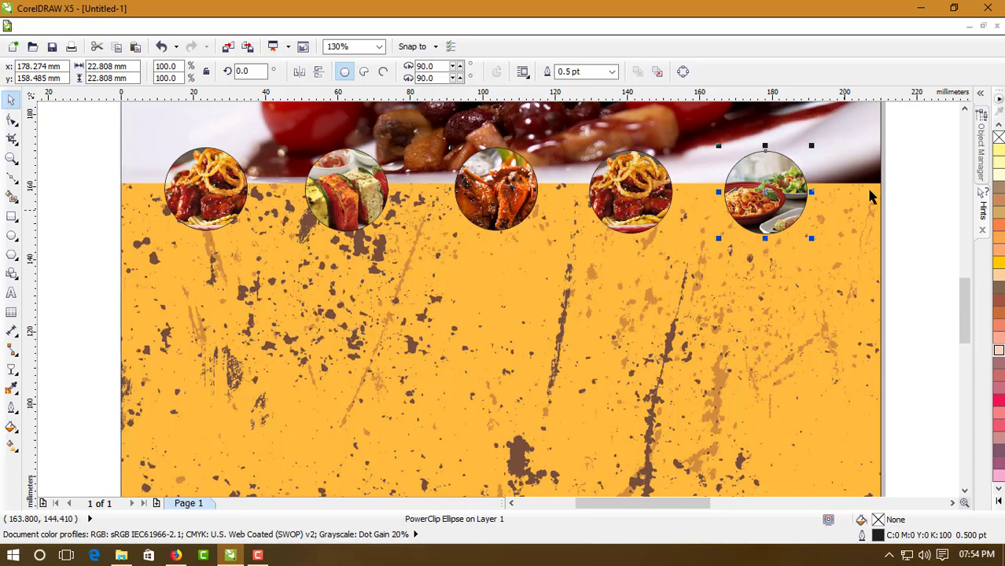
{"action": "left_click", "coordinate": [913, 158]}
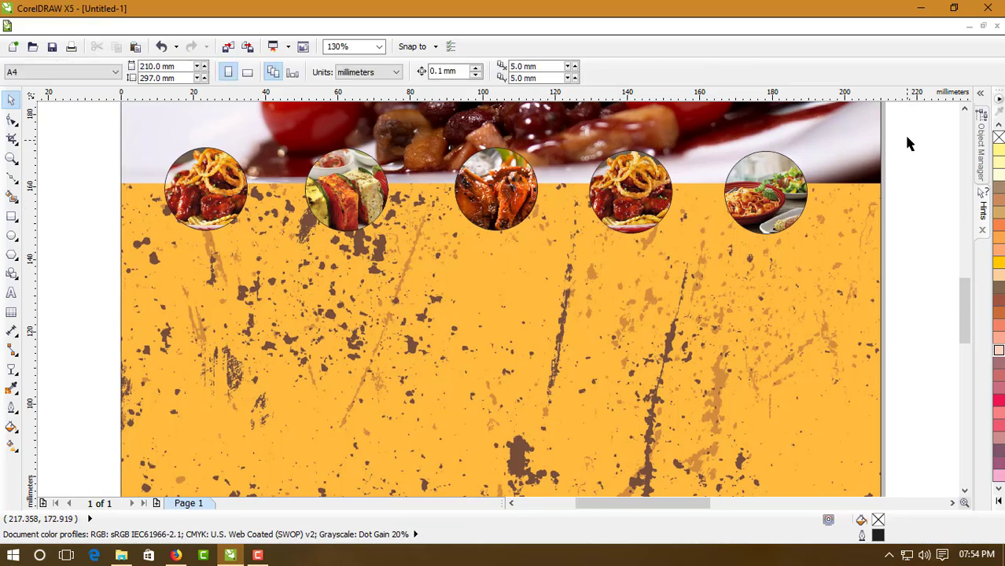
Enlarge all five round food photos together from their common centre to about 29 mm in diameter each
{"action": "left_click_drag", "start_coordinate": [906, 132], "coordinate": [144, 274]}
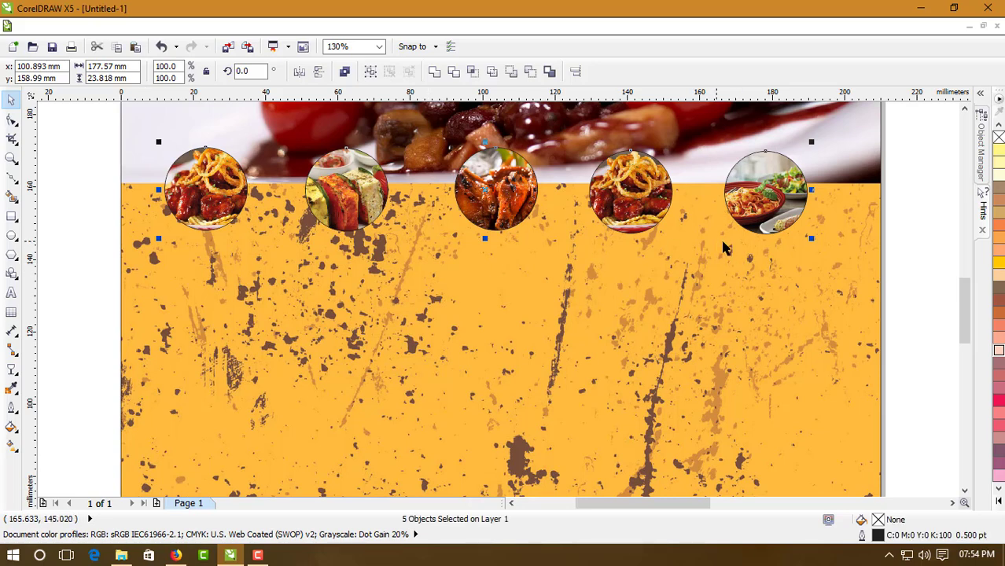
{"action": "left_click_drag", "start_coordinate": [813, 241], "coordinate": [901, 286]}
{"action": "left_click", "coordinate": [899, 288]}
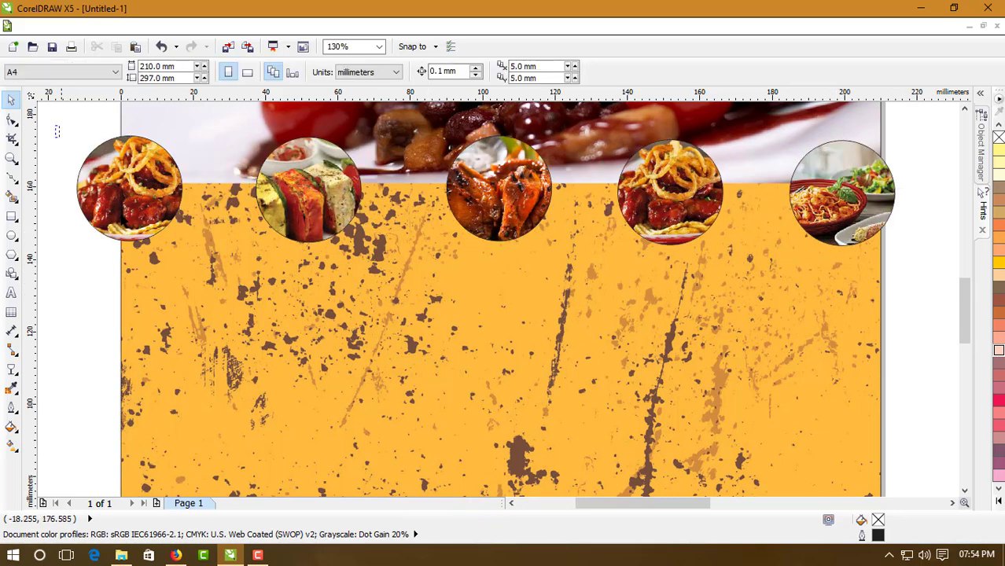
Shift the first chicken, paneer and wings circles rightward so the first one sits inside the page's left edge
{"action": "left_click", "coordinate": [139, 202]}
{"action": "left_click_drag", "start_coordinate": [139, 201], "coordinate": [199, 201]}
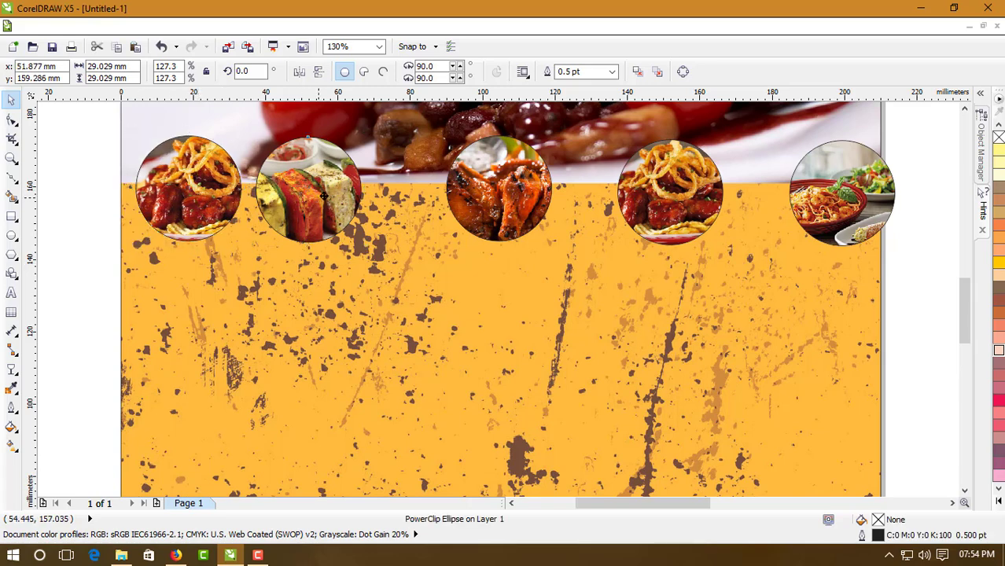
{"action": "left_click_drag", "start_coordinate": [324, 195], "coordinate": [361, 195]}
{"action": "left_click", "coordinate": [498, 195]}
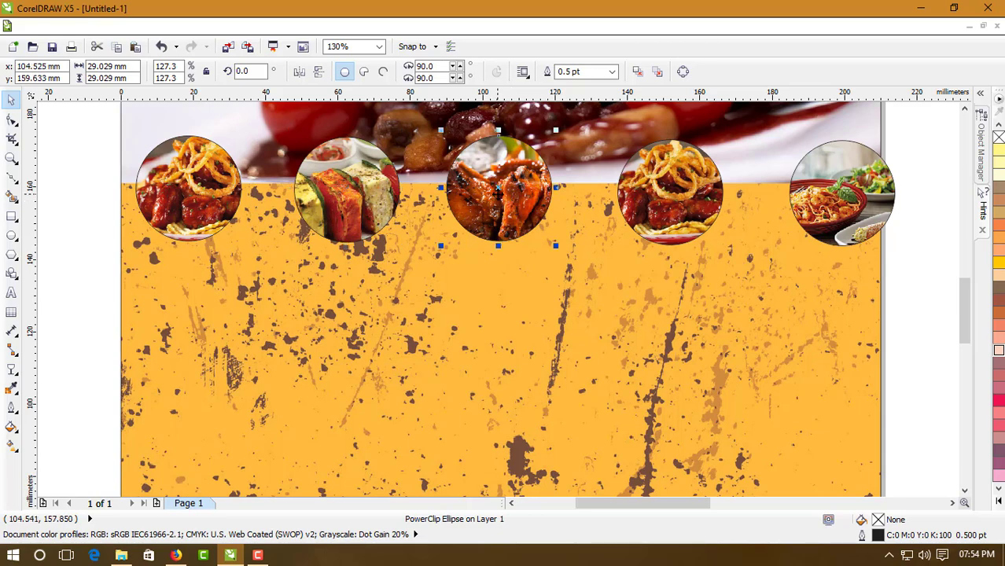
{"action": "left_click_drag", "start_coordinate": [498, 195], "coordinate": [522, 196]}
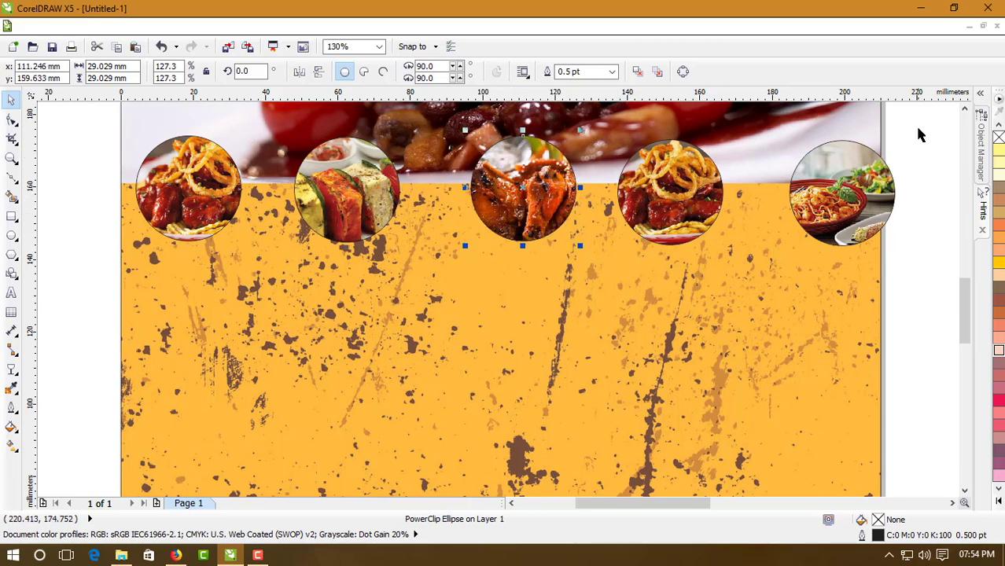
Move the pasta circle inside the page's right edge and nudge the wings and fourth circles left to balance the gaps
{"action": "left_click_drag", "start_coordinate": [918, 130], "coordinate": [770, 267]}
{"action": "left_click_drag", "start_coordinate": [844, 197], "coordinate": [804, 197]}
{"action": "left_click", "coordinate": [907, 164]}
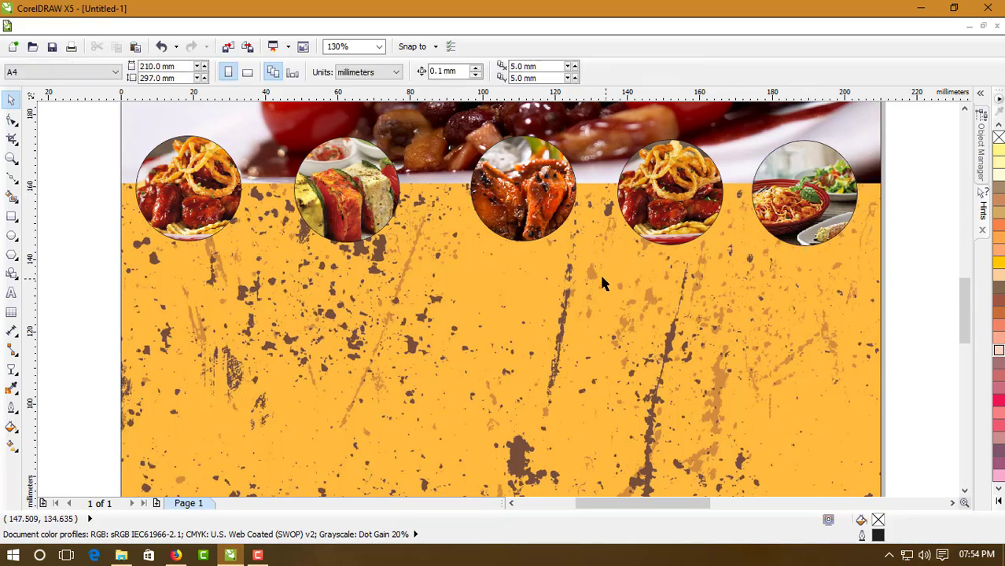
{"action": "left_click", "coordinate": [523, 197]}
{"action": "left_click_drag", "start_coordinate": [523, 197], "coordinate": [507, 197]}
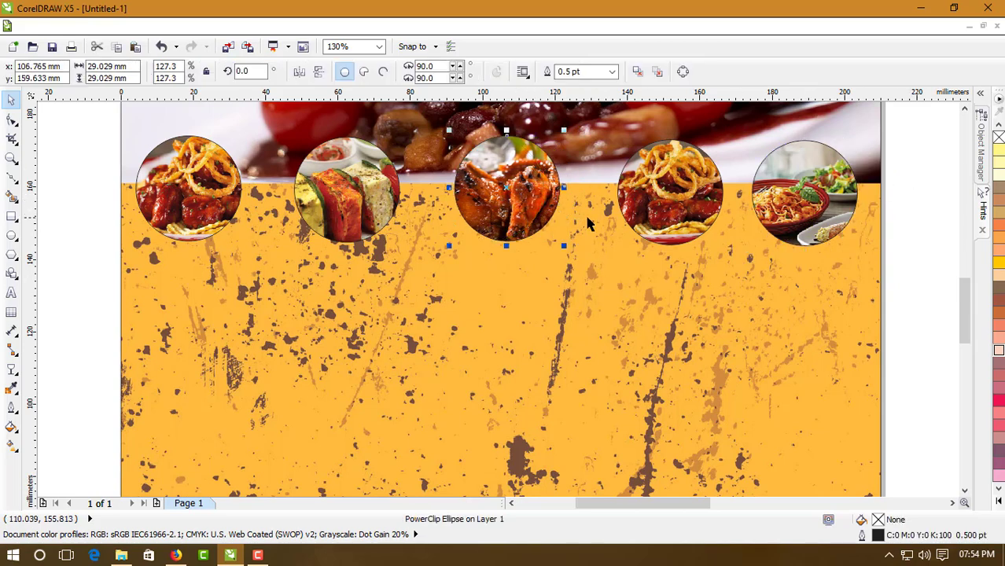
{"action": "left_click_drag", "start_coordinate": [672, 194], "coordinate": [659, 193]}
{"action": "left_click", "coordinate": [894, 187]}
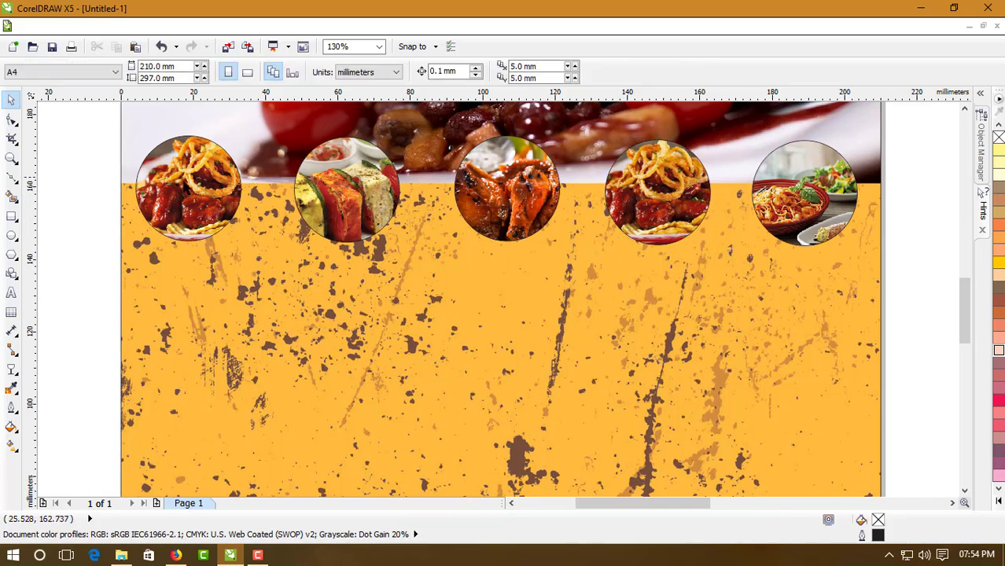
Distribute the centres of all five round food photos evenly in the horizontal direction
{"action": "left_click_drag", "start_coordinate": [98, 122], "coordinate": [874, 290]}
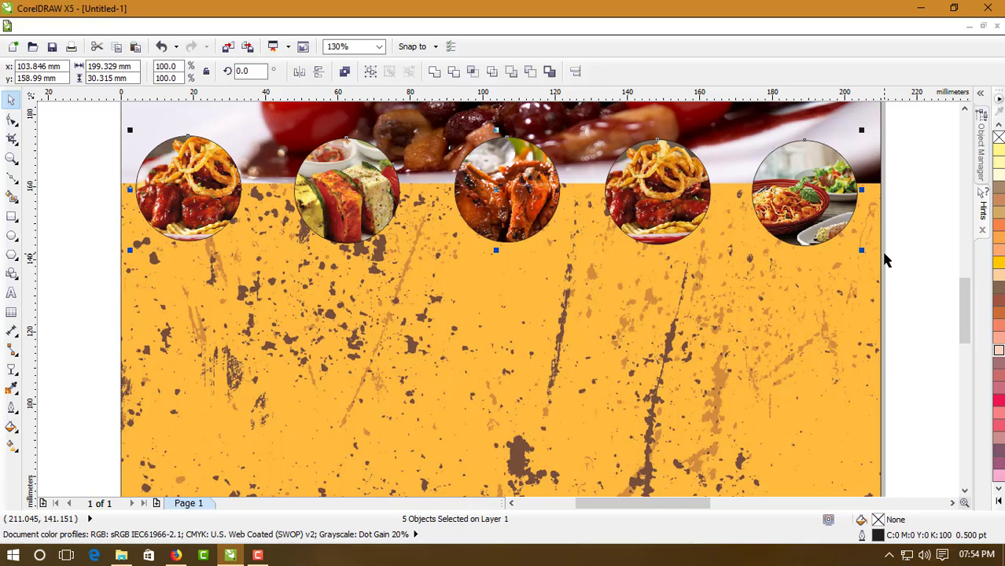
{"action": "key", "text": "shift+c"}
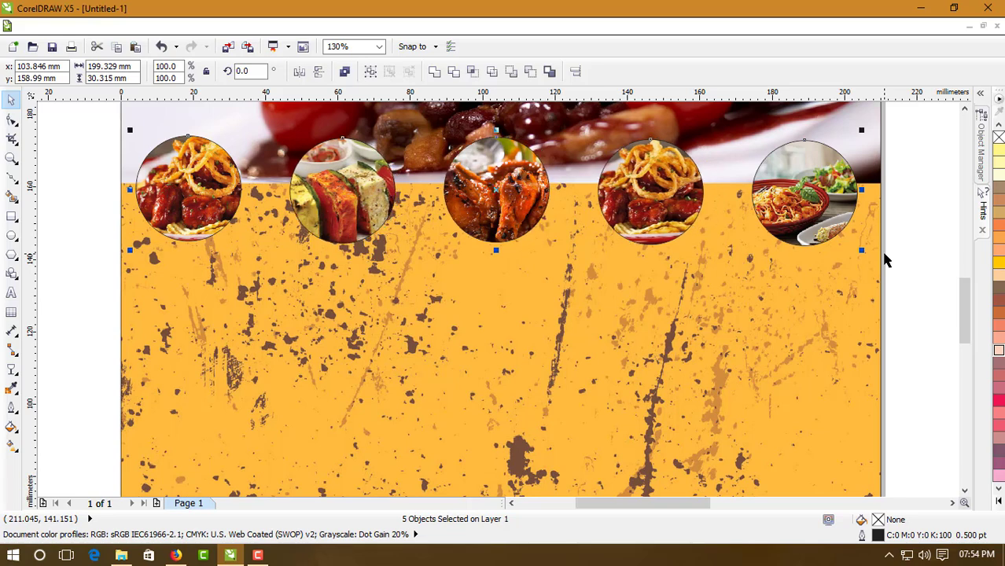
{"action": "left_click", "coordinate": [896, 172]}
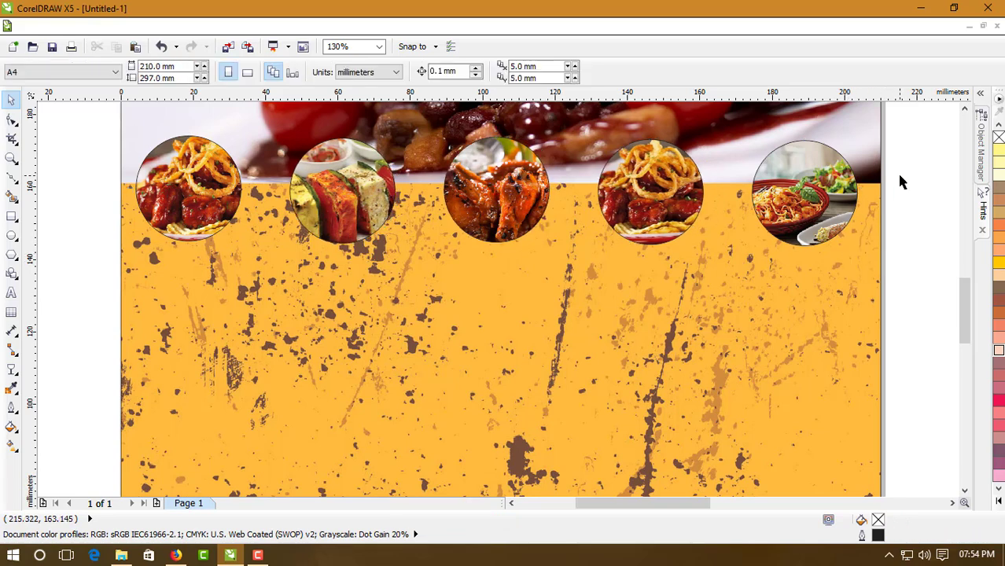
Group the five round food photos and centre the group horizontally on the background rectangle
{"action": "left_click_drag", "start_coordinate": [908, 122], "coordinate": [99, 301]}
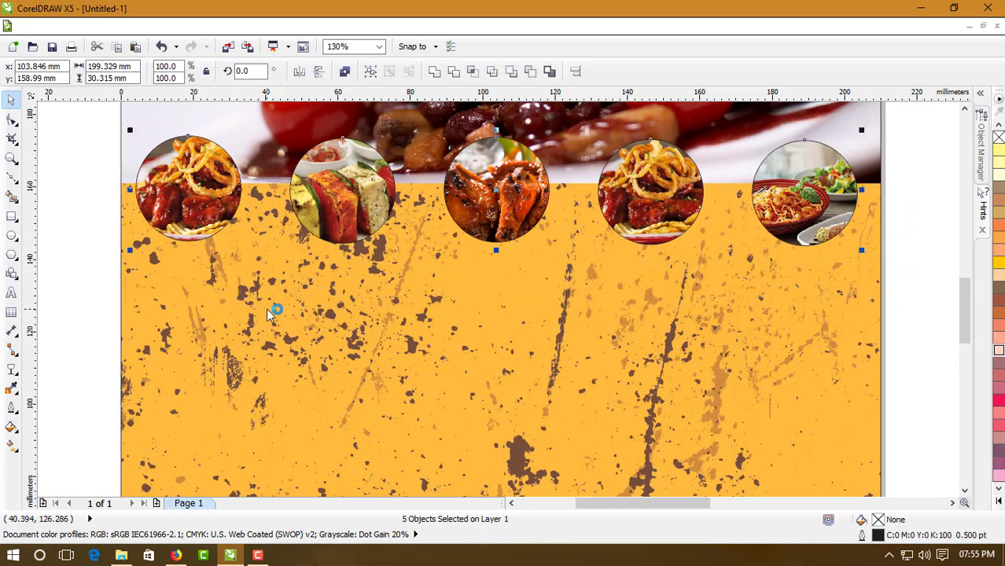
{"action": "key", "text": "ctrl+g"}
{"action": "left_click", "coordinate": [447, 357], "text": "shift"}
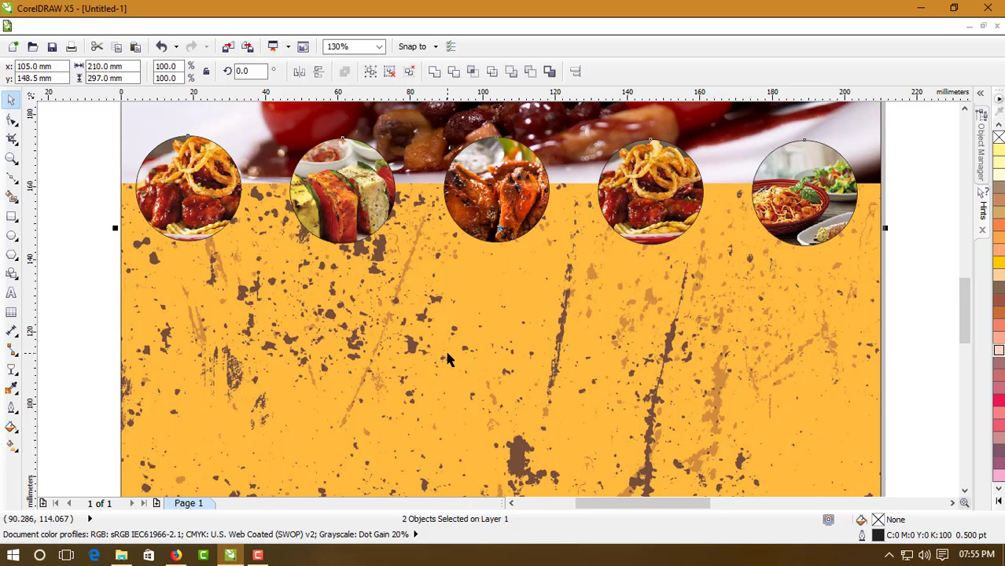
{"action": "key", "text": "c"}
{"action": "left_click", "coordinate": [911, 218]}
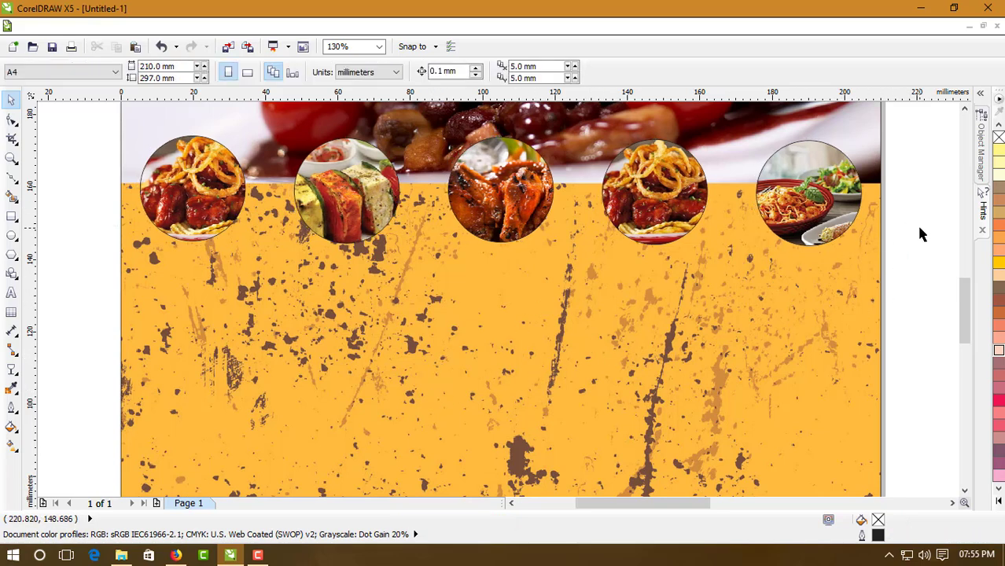
Ungroup the five round food photos so each circle can be selected separately
{"action": "scroll", "coordinate": [940, 177], "scroll_direction": "up", "scroll_amount": 3}
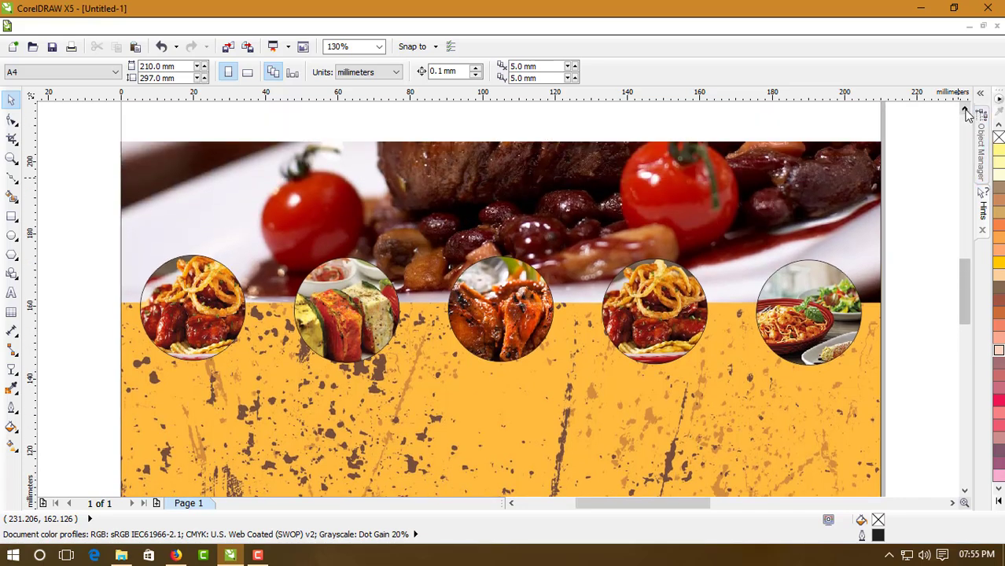
{"action": "left_click", "coordinate": [964, 490]}
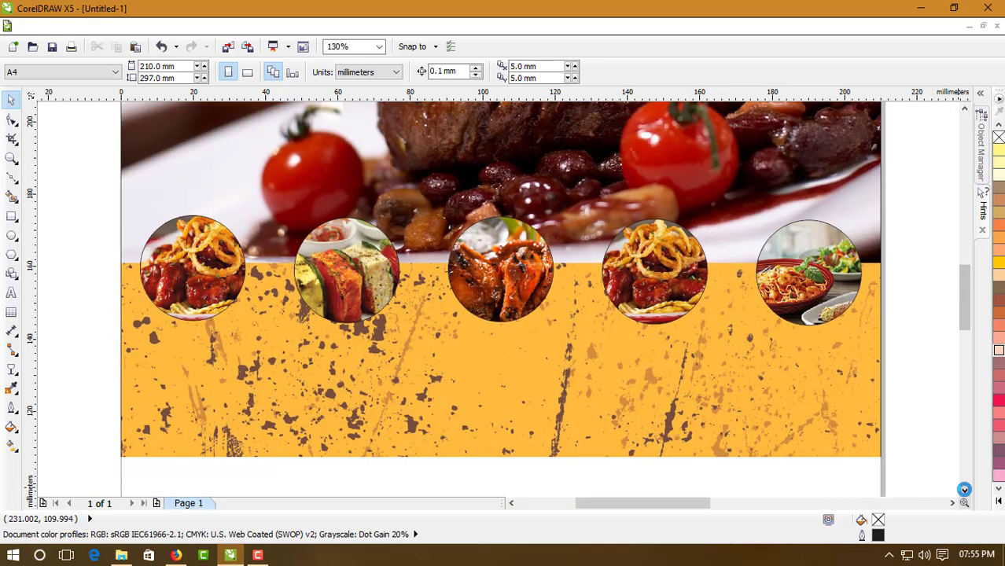
{"action": "left_click", "coordinate": [329, 273]}
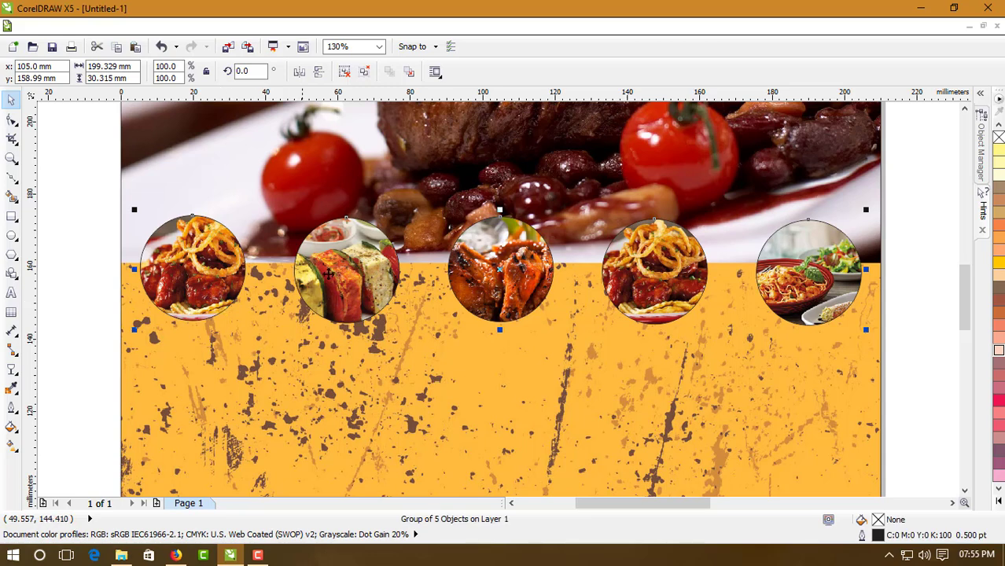
{"action": "left_click", "coordinate": [95, 247]}
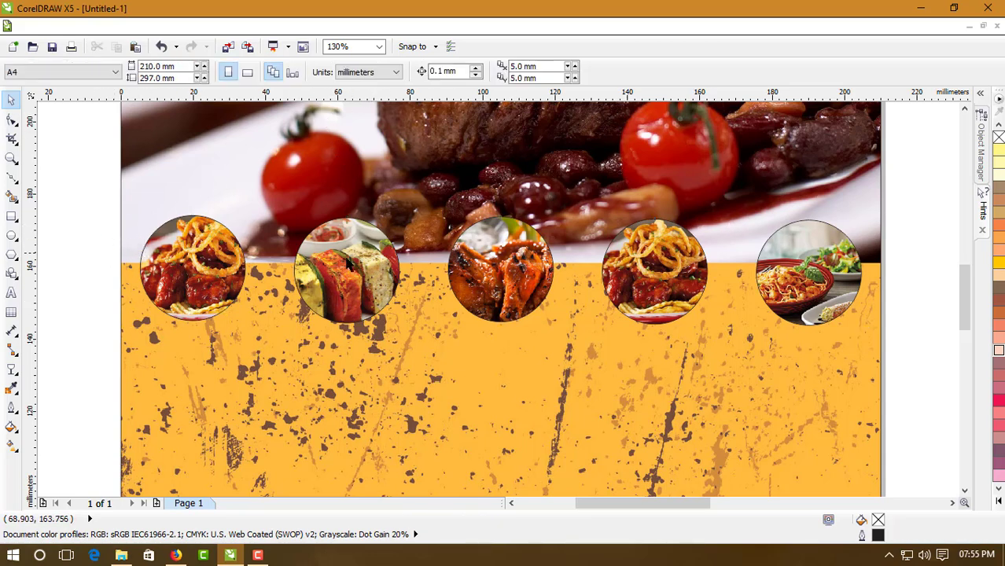
{"action": "left_click", "coordinate": [347, 264]}
{"action": "left_click", "coordinate": [344, 72]}
{"action": "left_click", "coordinate": [106, 248]}
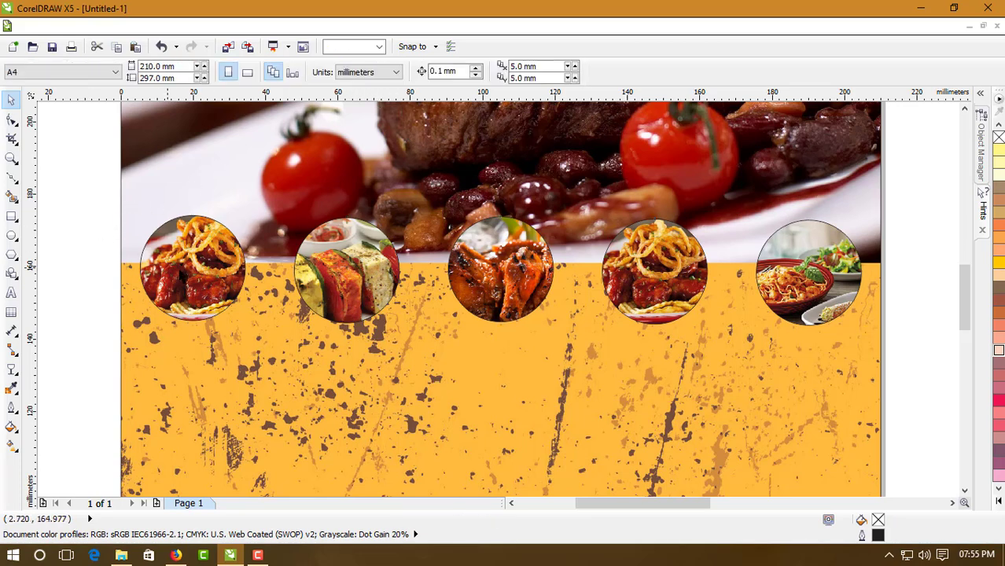
{"action": "left_click", "coordinate": [232, 277]}
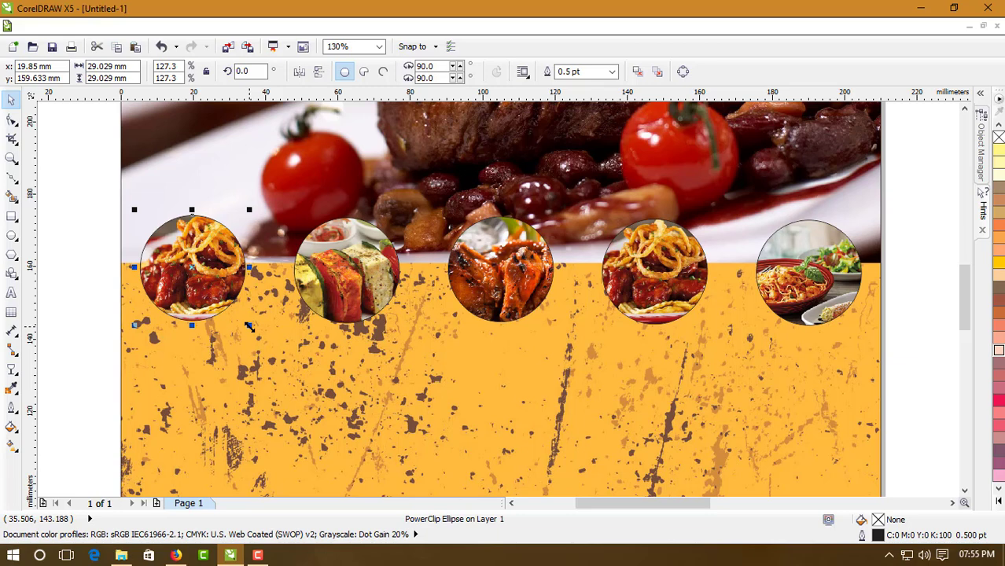
{"action": "left_click", "coordinate": [55, 275]}
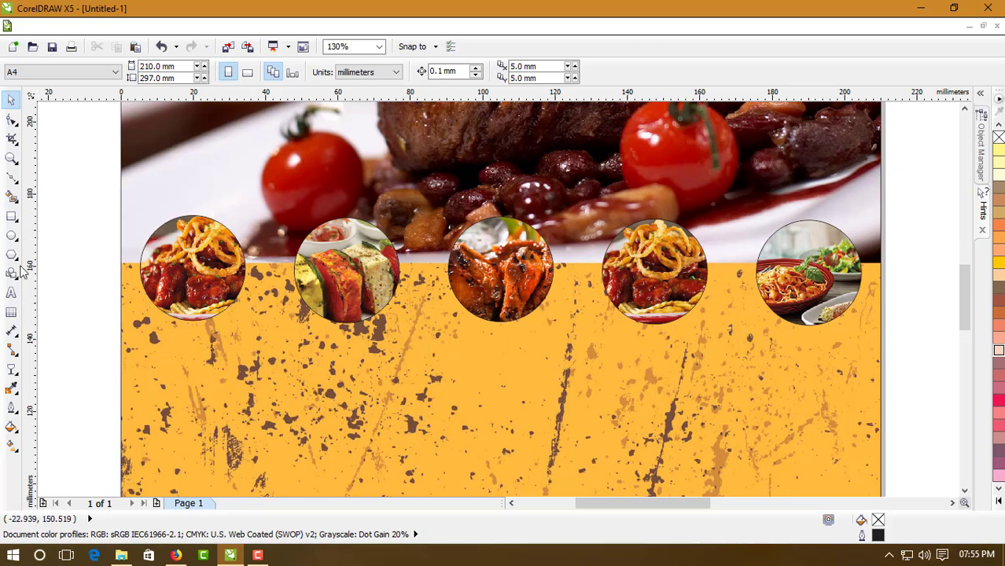
Draw a circle about 32 mm across around the first chicken photo and align it concentrically with the photo
{"action": "left_click", "coordinate": [11, 235]}
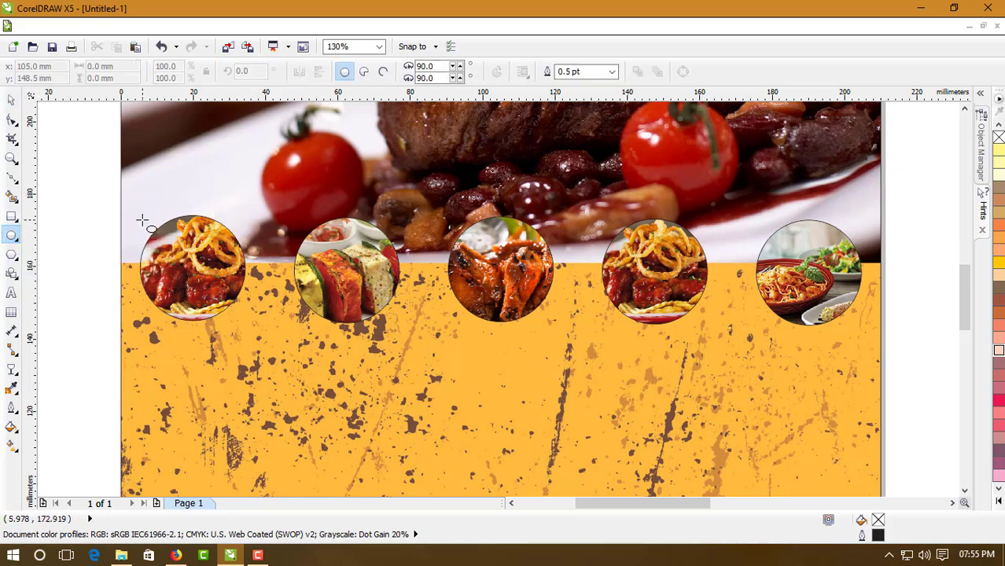
{"action": "left_click_drag", "start_coordinate": [142, 219], "coordinate": [260, 336]}
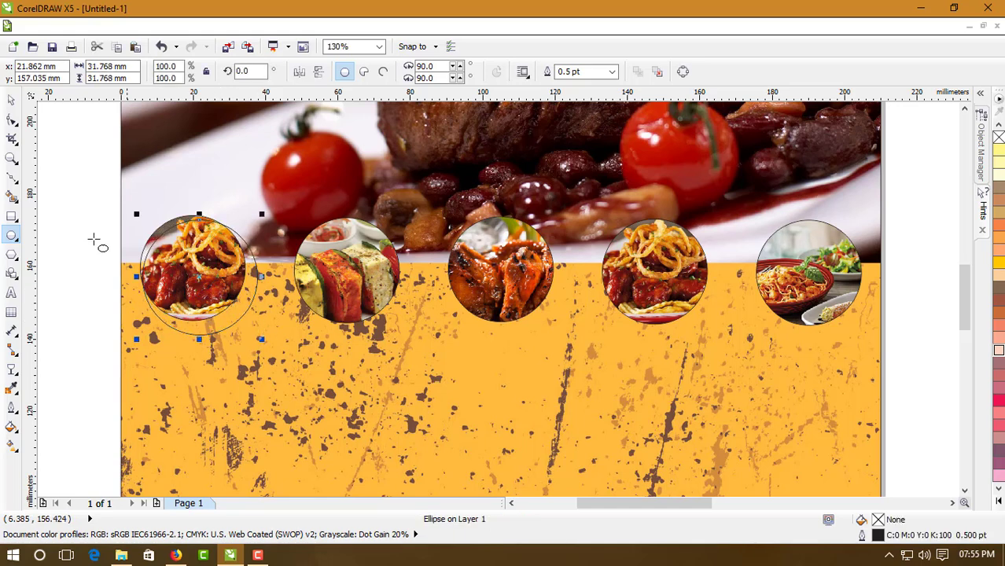
{"action": "left_click", "coordinate": [12, 101]}
{"action": "left_click", "coordinate": [169, 226]}
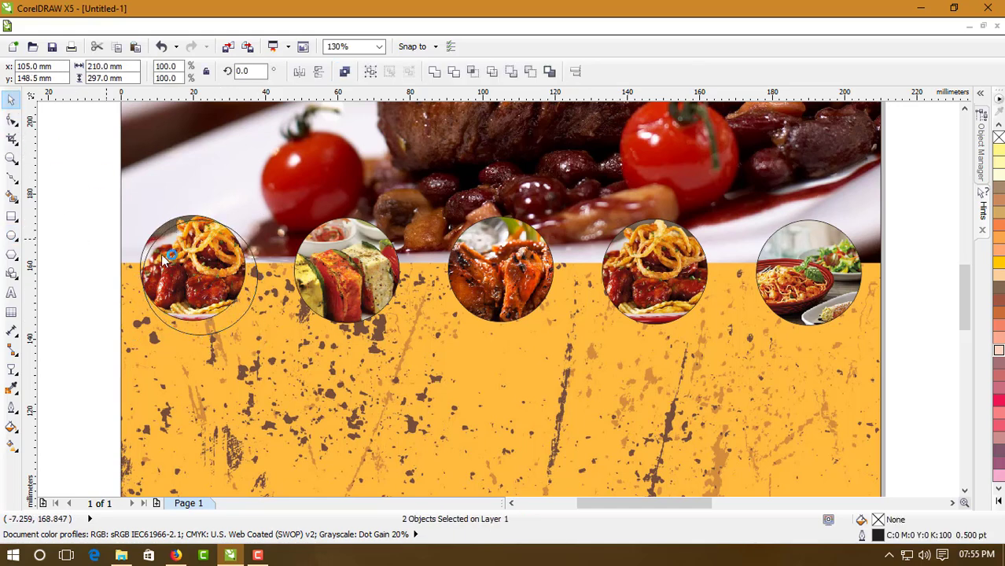
{"action": "left_click", "coordinate": [159, 234]}
{"action": "left_click", "coordinate": [159, 234], "text": "shift"}
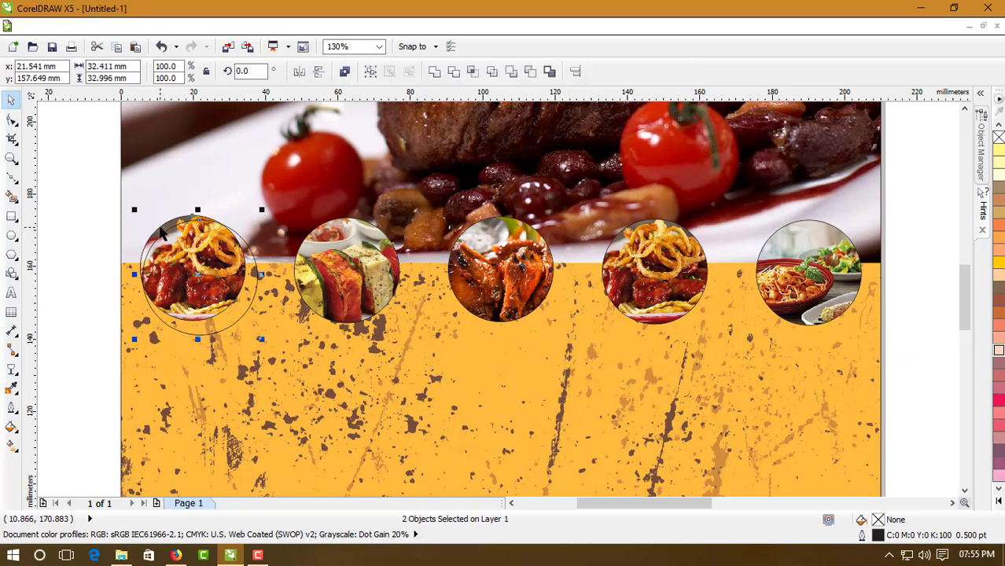
{"action": "key", "text": "c"}
{"action": "key", "text": "e"}
{"action": "left_click", "coordinate": [73, 237]}
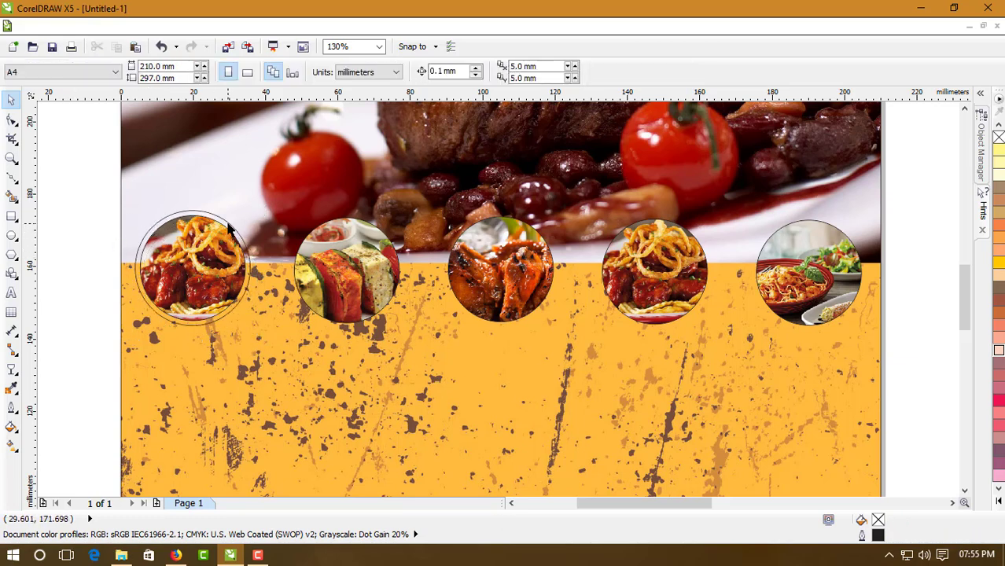
Copy the unfilled ring circle from the first chicken photo to the paneer photo and align their centres
{"action": "left_click", "coordinate": [228, 230]}
{"action": "left_click_drag", "start_coordinate": [228, 224], "coordinate": [383, 225]}
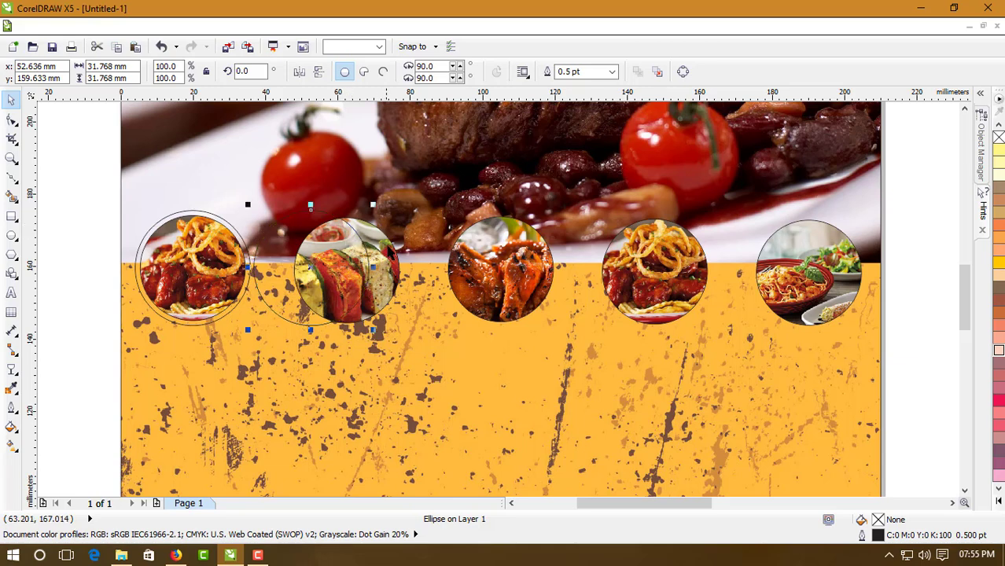
{"action": "left_click", "coordinate": [391, 247], "text": "shift"}
{"action": "key", "text": "c"}
{"action": "key", "text": "e"}
{"action": "left_click", "coordinate": [94, 242]}
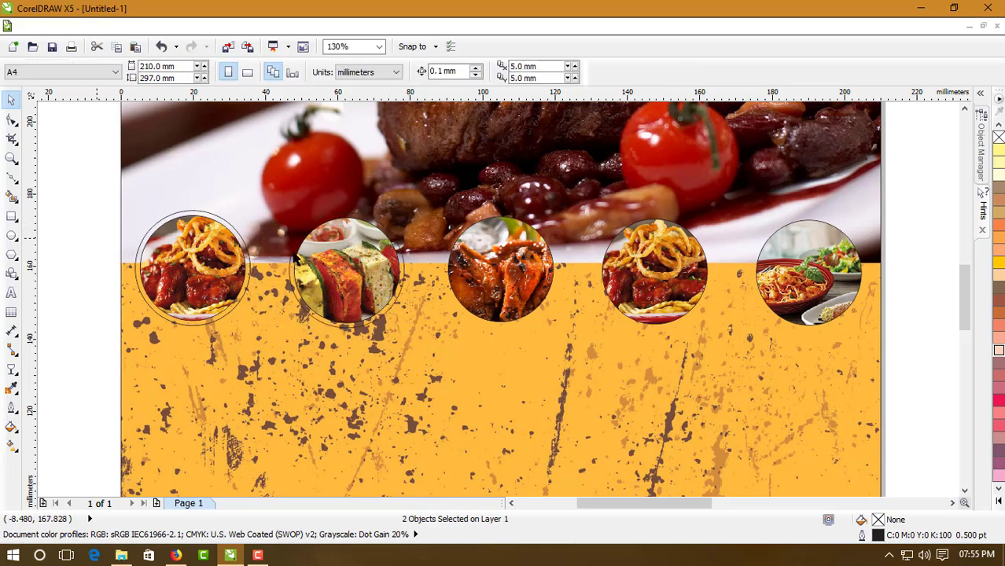
Delete the copied ring circle around the paneer photo
{"action": "left_click", "coordinate": [233, 228]}
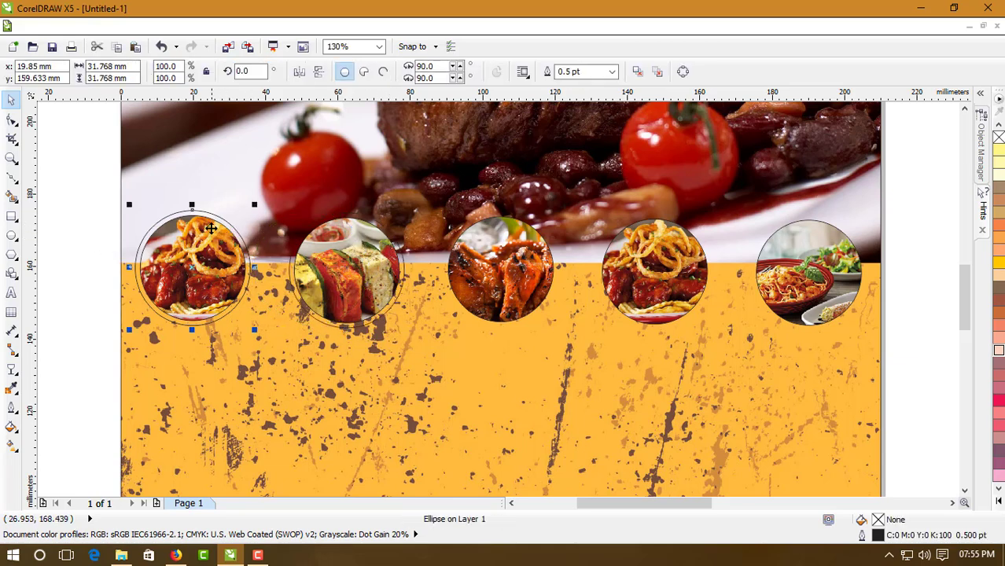
{"action": "left_click", "coordinate": [357, 224]}
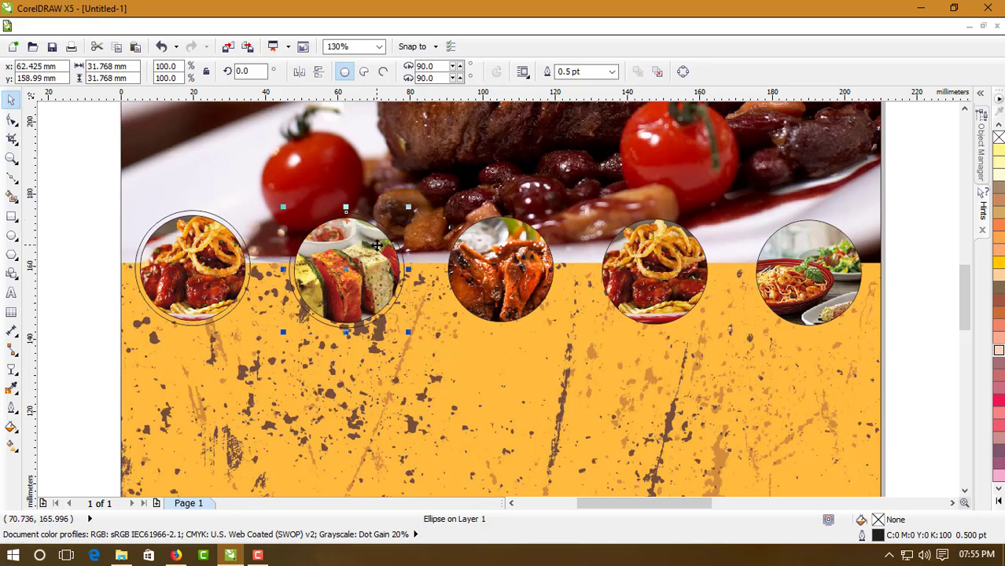
{"action": "key", "text": "Delete"}
Give the larger circle behind the first chicken photo a white fill and a white outline
{"action": "left_click", "coordinate": [229, 233]}
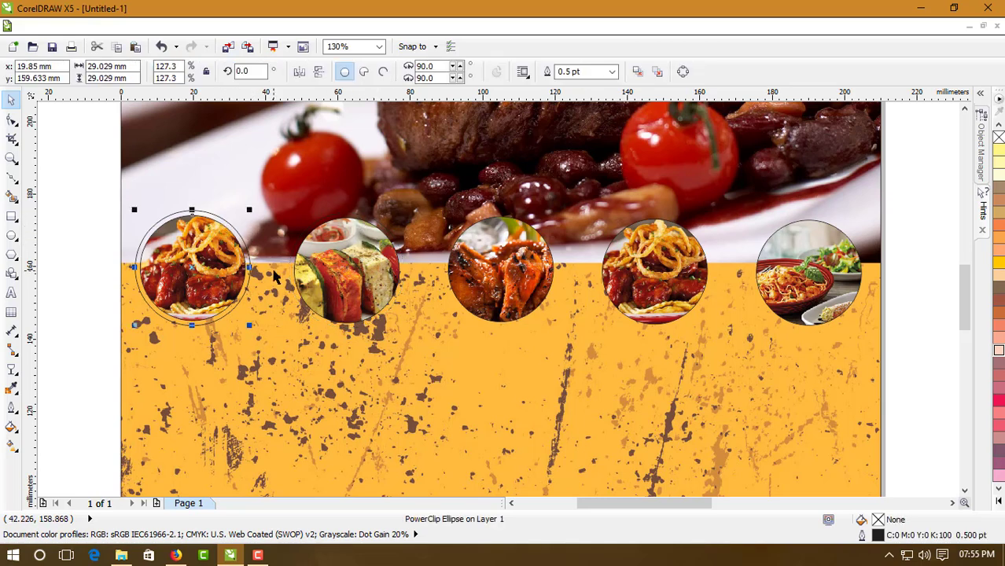
{"action": "left_click", "coordinate": [244, 255]}
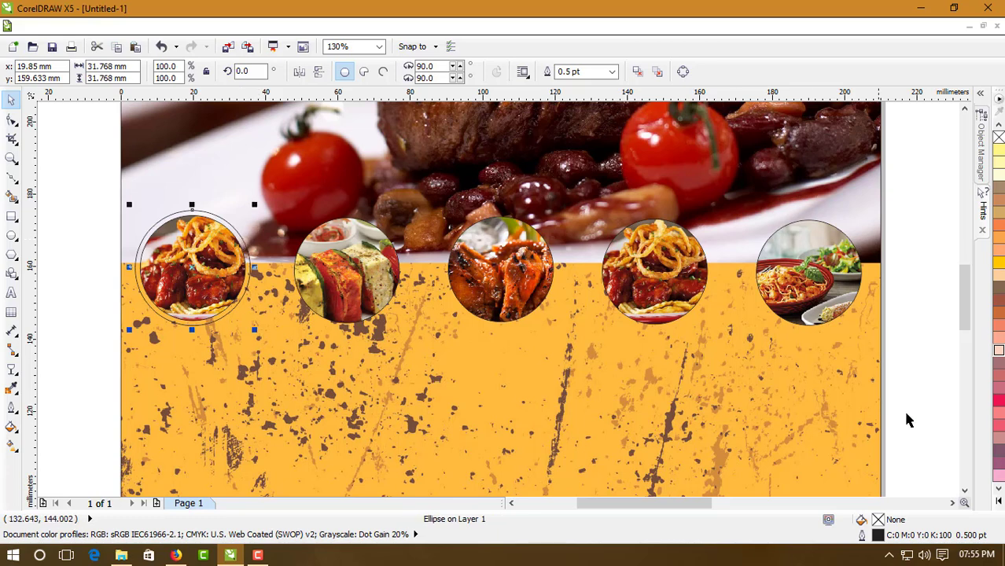
{"action": "left_click", "coordinate": [996, 501]}
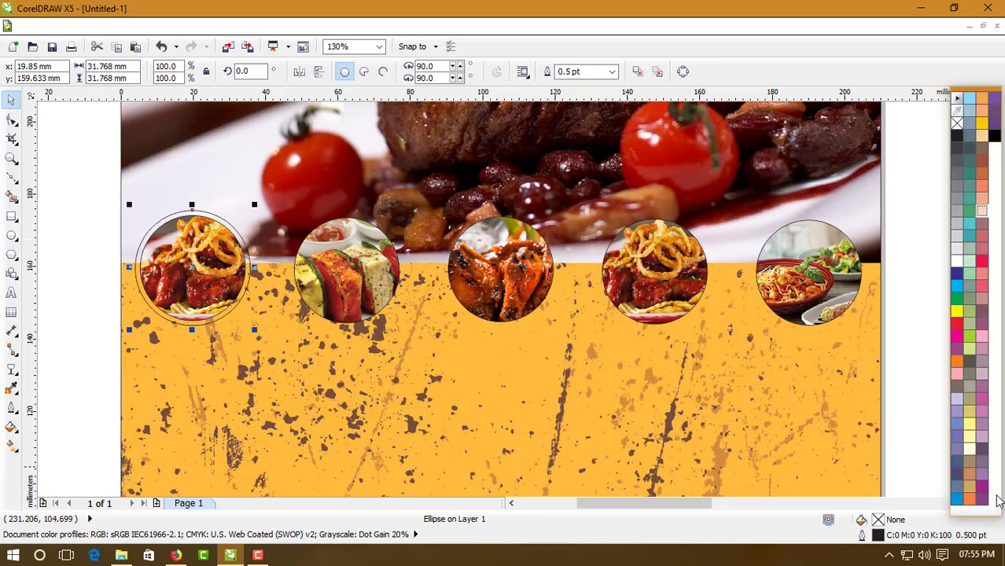
{"action": "left_click", "coordinate": [957, 262]}
{"action": "right_click", "coordinate": [957, 262]}
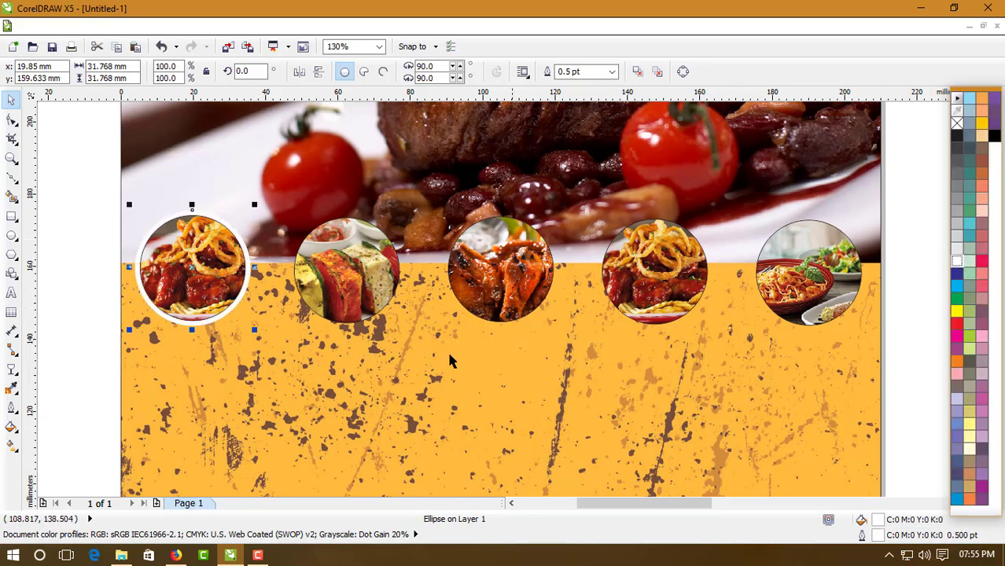
{"action": "left_click", "coordinate": [87, 282]}
Duplicate the white disc toward the paneer photo and bring the paneer photo to the front
{"action": "left_click", "coordinate": [237, 234]}
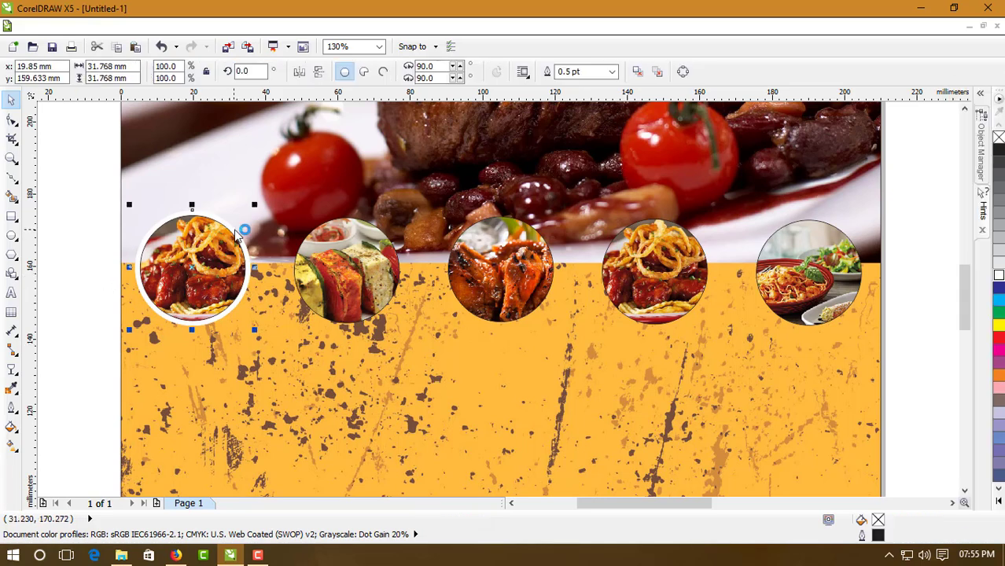
{"action": "left_click_drag", "start_coordinate": [237, 234], "coordinate": [322, 235]}
{"action": "left_click", "coordinate": [370, 260]}
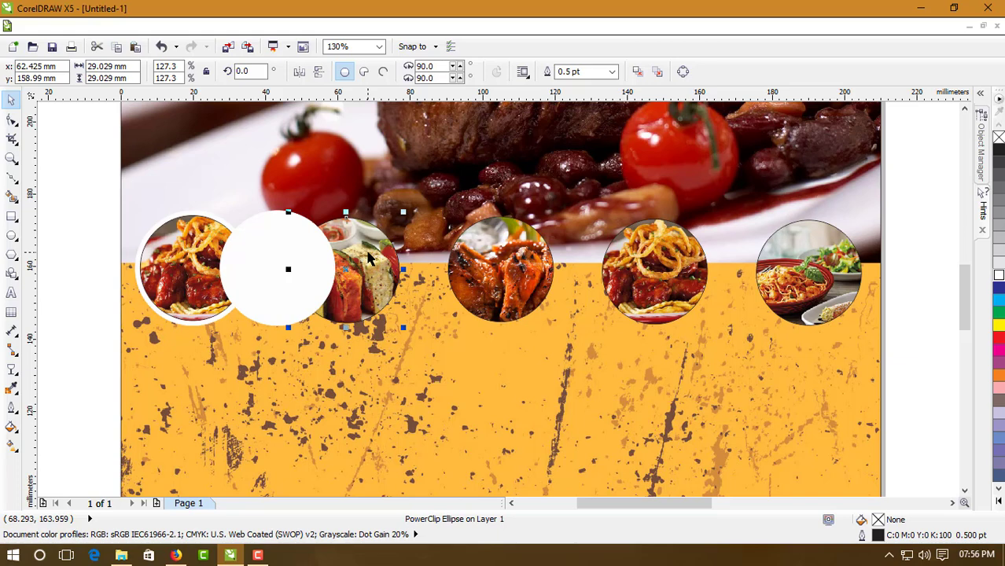
{"action": "key", "text": "shift+Page_Up"}
Align the copied white disc's centre with the paneer photo both vertically and horizontally
{"action": "left_click", "coordinate": [260, 291]}
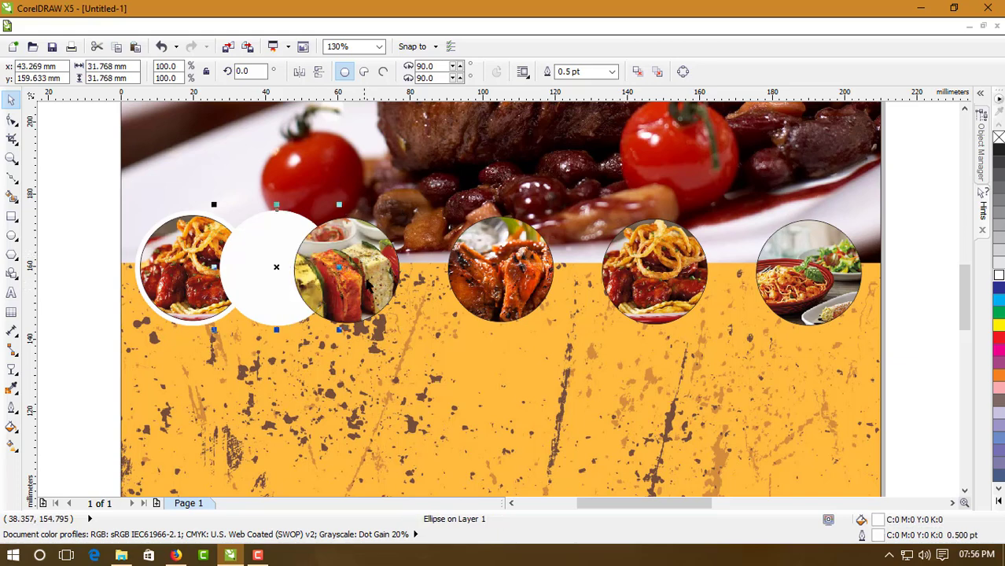
{"action": "left_click", "coordinate": [367, 282], "text": "shift"}
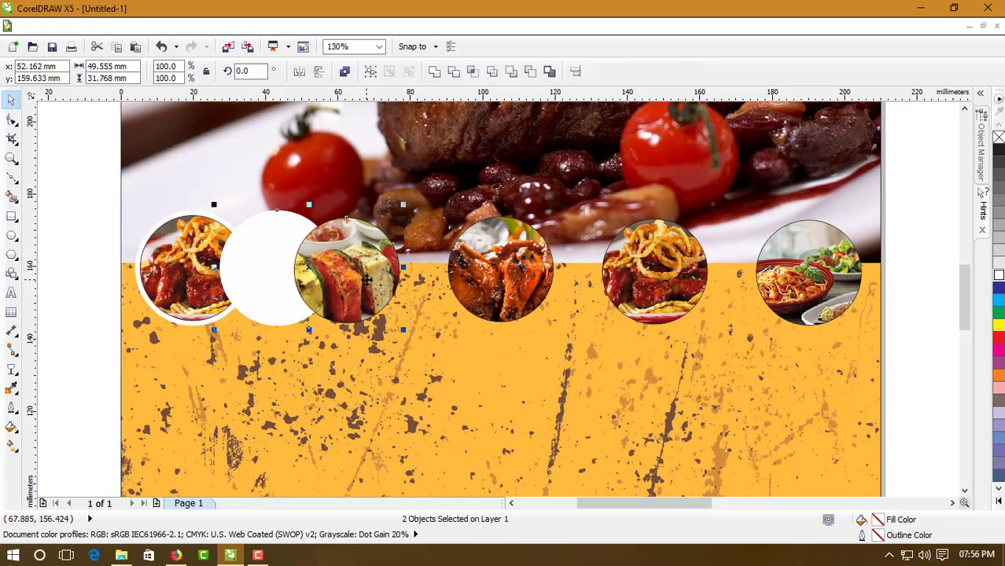
{"action": "key", "text": "e"}
{"action": "key", "text": "c"}
{"action": "left_click", "coordinate": [89, 268]}
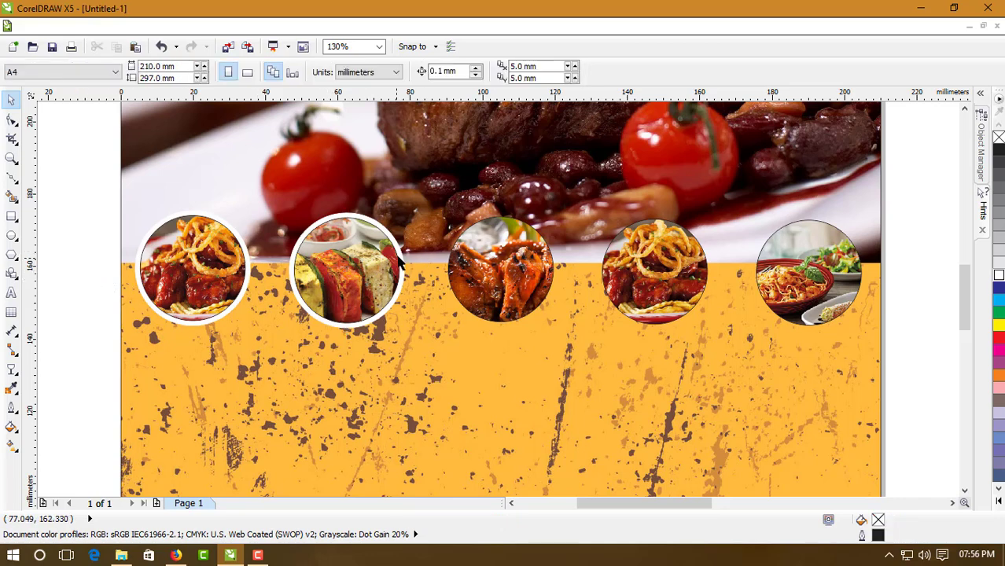
Copy the white disc to the wings photo, centre it on the photo and place it behind
{"action": "left_click", "coordinate": [400, 262]}
{"action": "left_click_drag", "start_coordinate": [401, 262], "coordinate": [459, 264]}
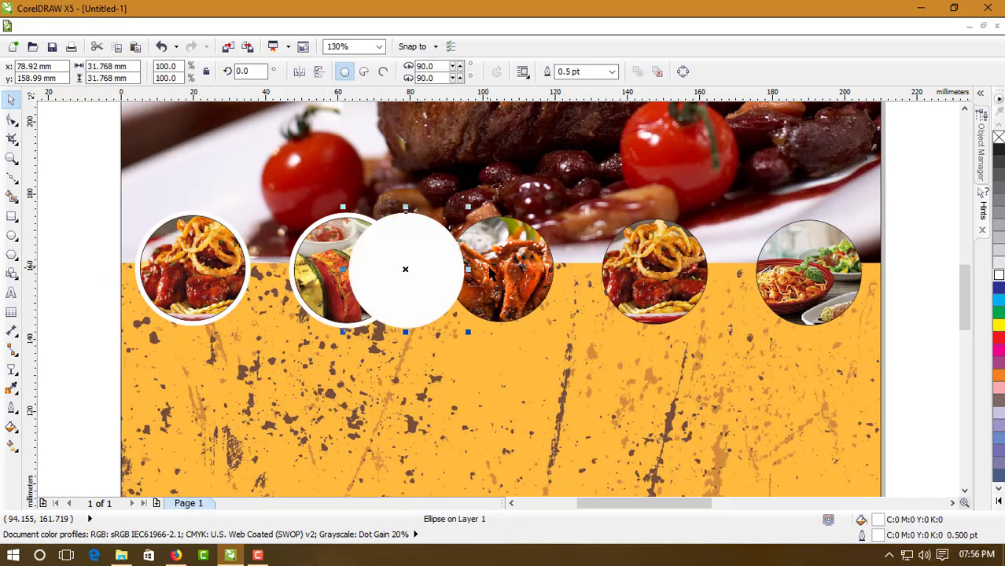
{"action": "left_click", "coordinate": [490, 272], "text": "shift"}
{"action": "key", "text": "e"}
{"action": "key", "text": "c"}
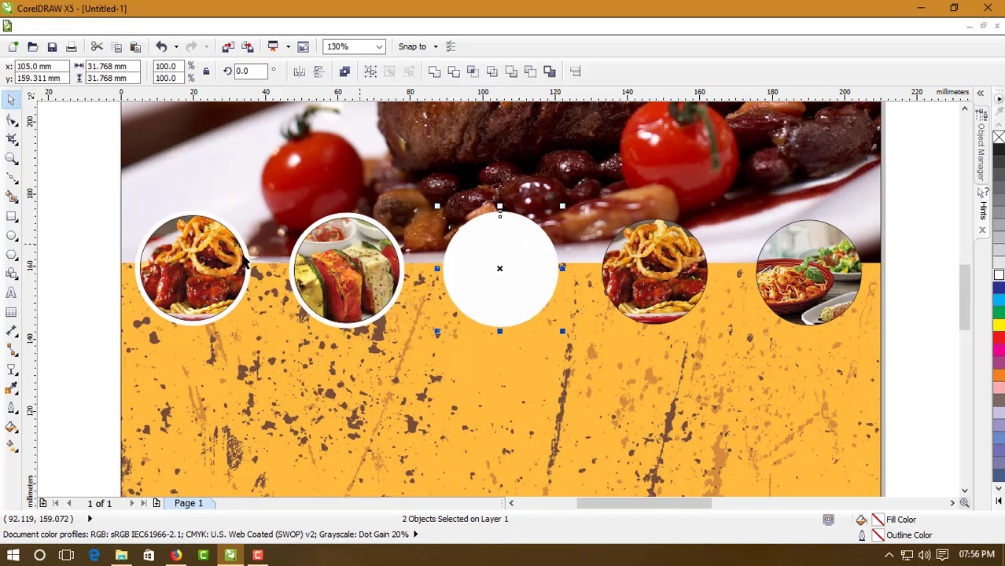
{"action": "key", "text": "ctrl+Page_Down"}
Add matching white discs centred behind the fourth chicken photo and the pasta photo
{"action": "left_click_drag", "start_coordinate": [551, 237], "coordinate": [695, 238]}
{"action": "key", "text": "ctrl+r"}
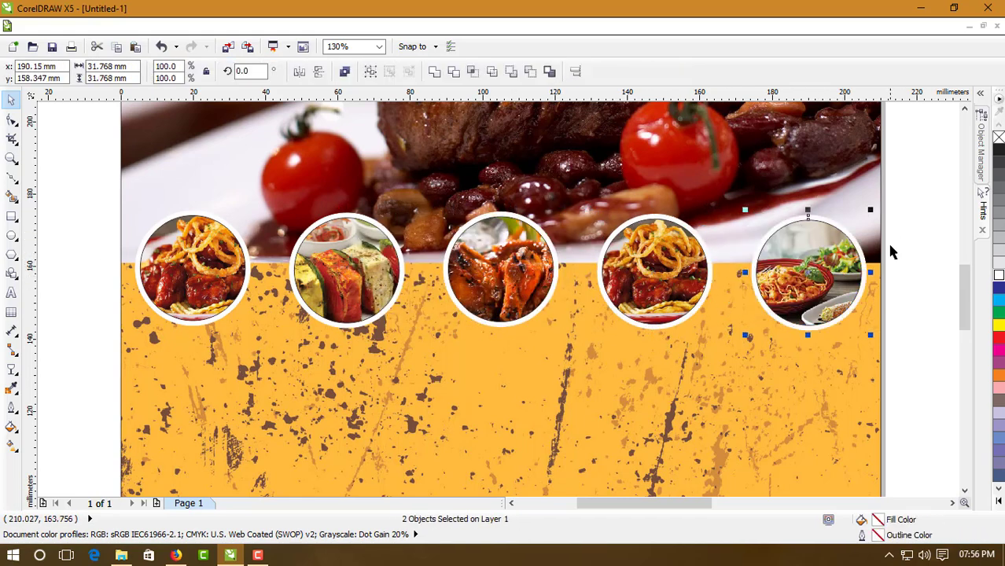
{"action": "key", "text": "Escape"}
Remove the dark outlines from all five round food photos
{"action": "left_click", "coordinate": [338, 225]}
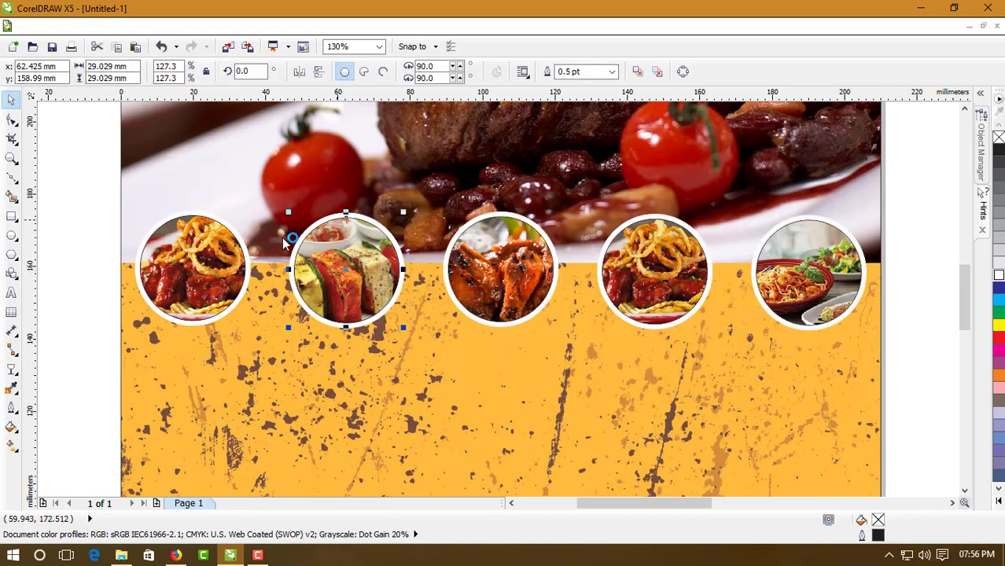
{"action": "left_click", "coordinate": [193, 272], "text": "shift"}
{"action": "left_click", "coordinate": [483, 266], "text": "shift"}
{"action": "left_click", "coordinate": [653, 268], "text": "shift"}
{"action": "left_click", "coordinate": [822, 275], "text": "shift"}
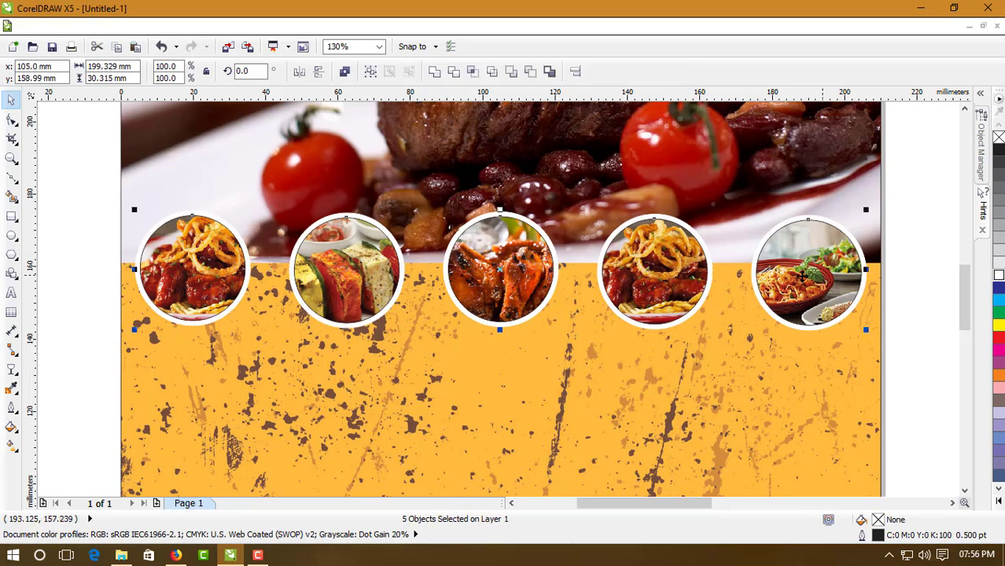
{"action": "left_click", "coordinate": [10, 407]}
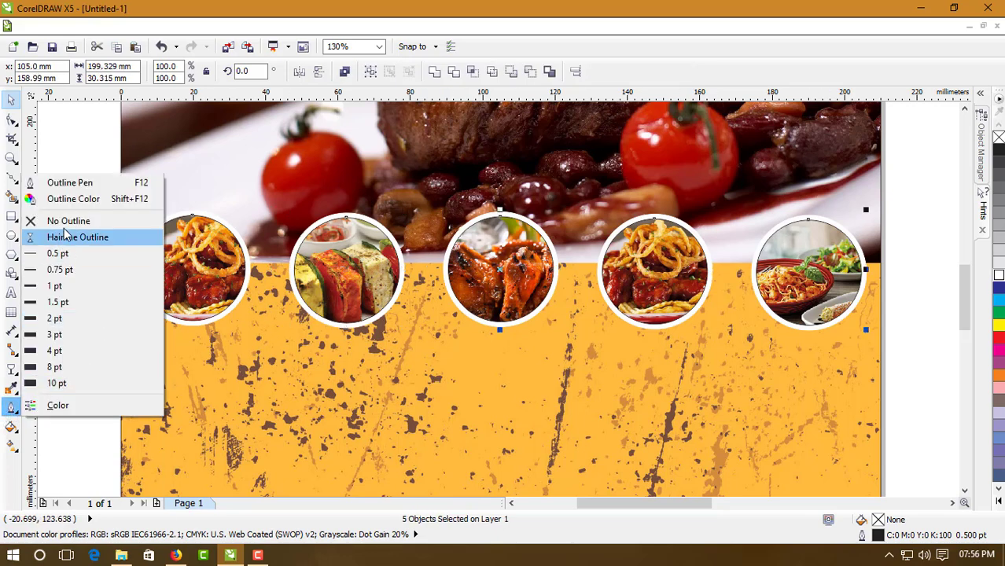
{"action": "left_click", "coordinate": [71, 237]}
{"action": "left_click", "coordinate": [85, 381]}
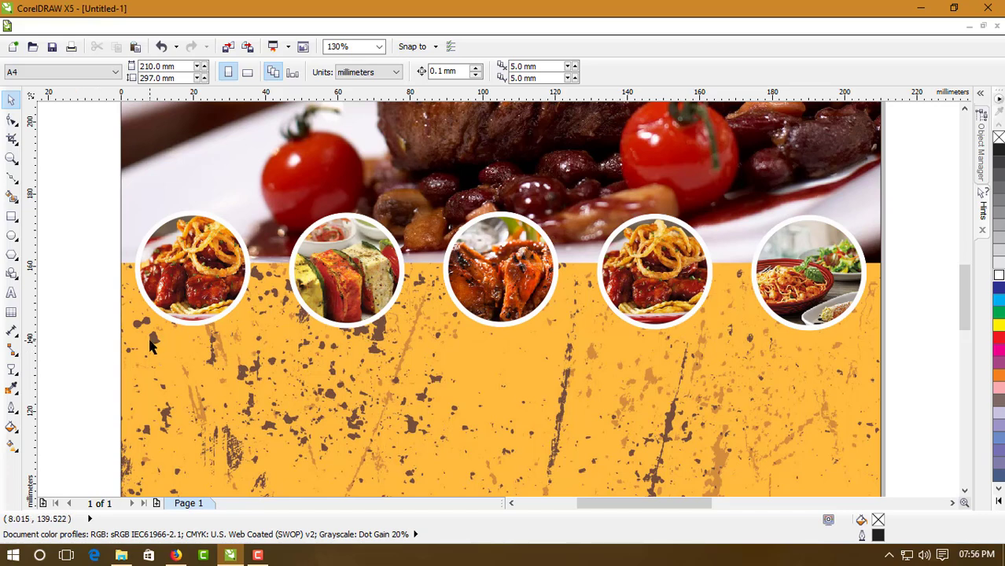
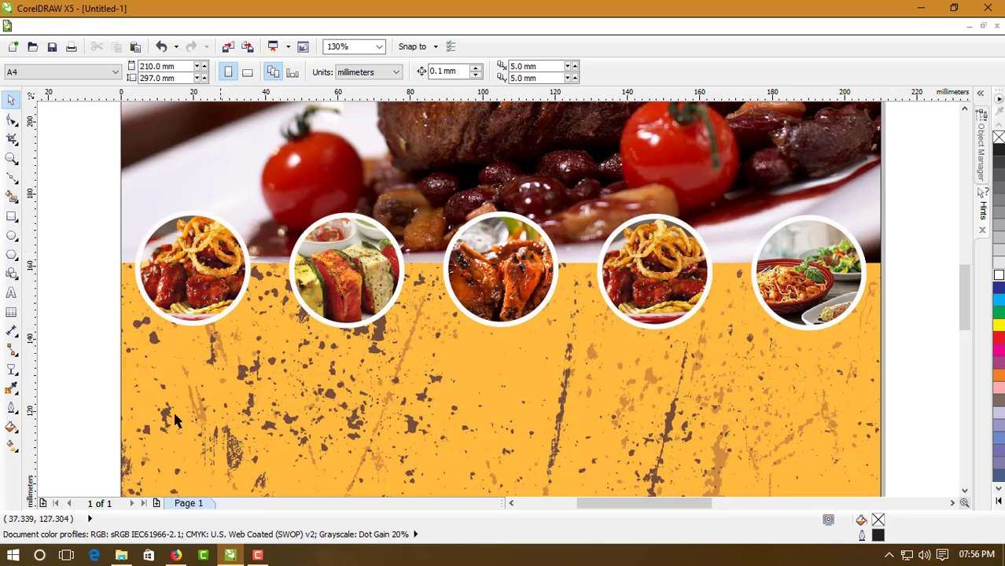
Cast a drop shadow straight down from the white disc behind the first chicken photo, offset about 1.5 mm
{"action": "left_click", "coordinate": [12, 375]}
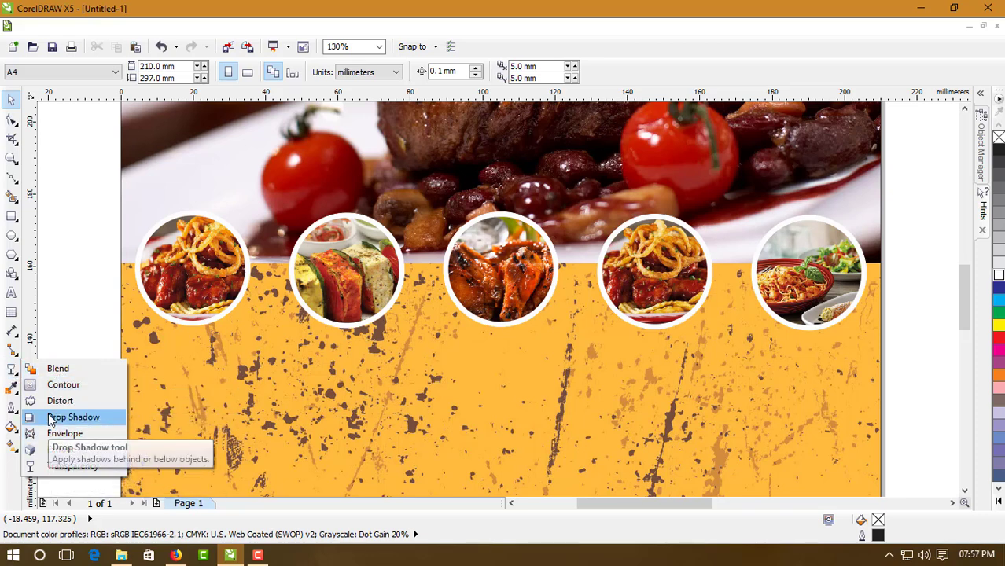
{"action": "left_click", "coordinate": [73, 417]}
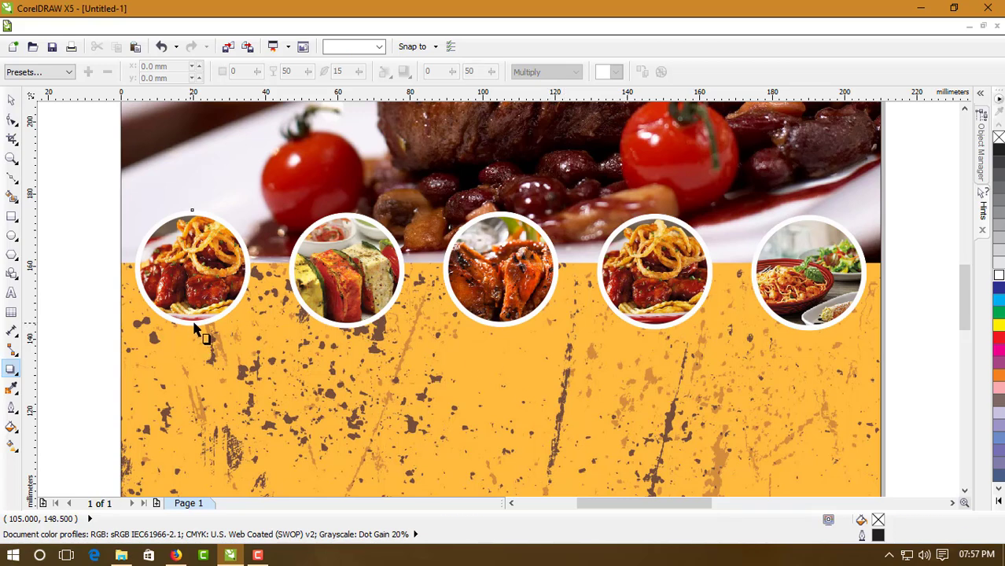
{"action": "left_click", "coordinate": [194, 323]}
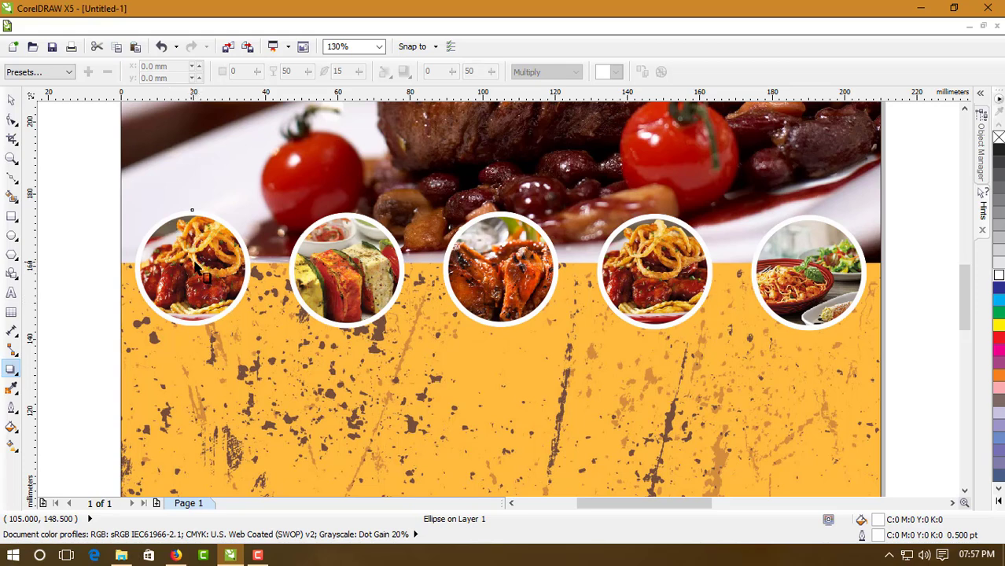
{"action": "left_click_drag", "start_coordinate": [195, 266], "coordinate": [198, 335]}
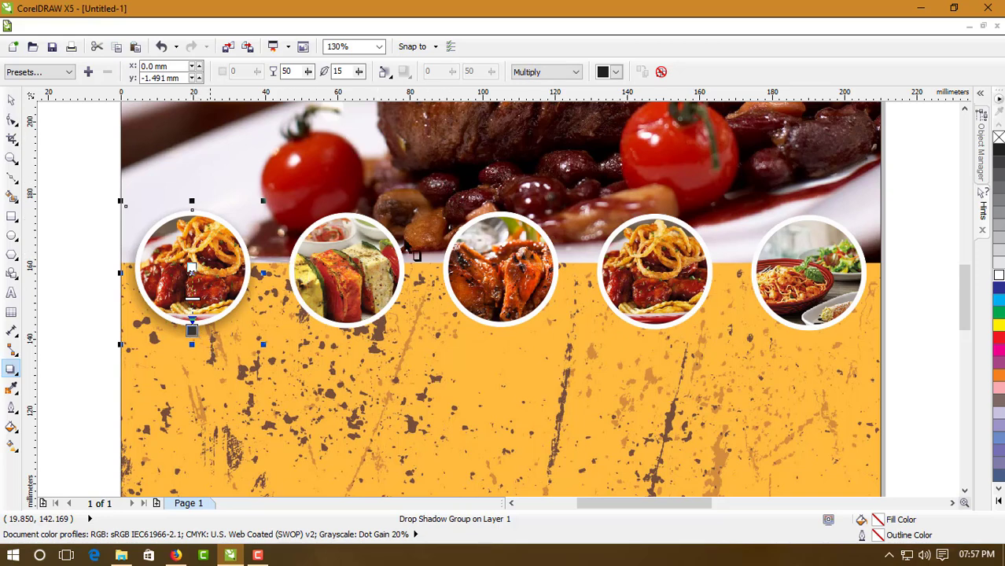
Set the first disc's drop shadow to Normal blending with the solid black palette colour
{"action": "left_click", "coordinate": [557, 75]}
{"action": "left_click", "coordinate": [543, 82]}
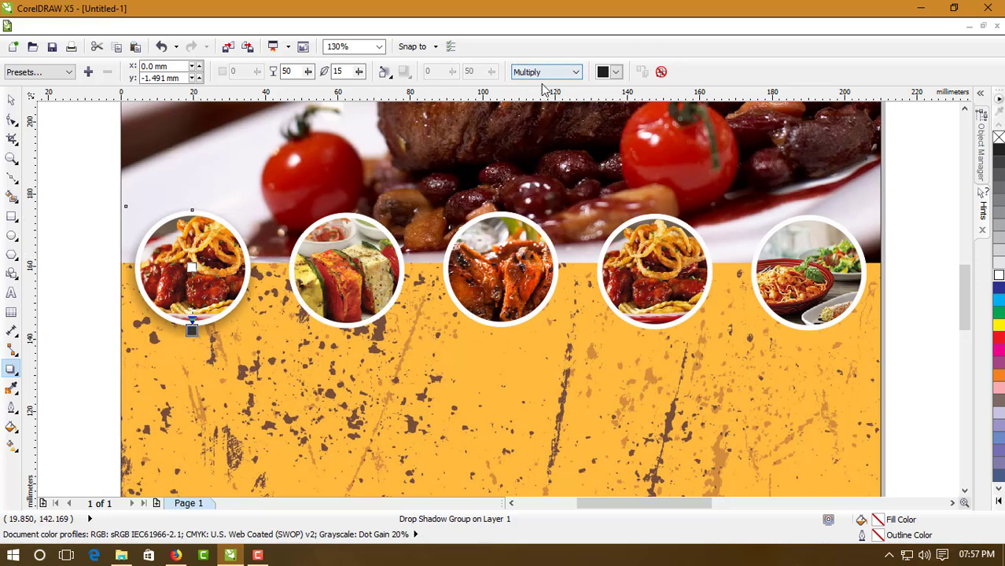
{"action": "left_click", "coordinate": [616, 71]}
{"action": "scroll", "coordinate": [641, 165], "scroll_direction": "down", "scroll_amount": 3}
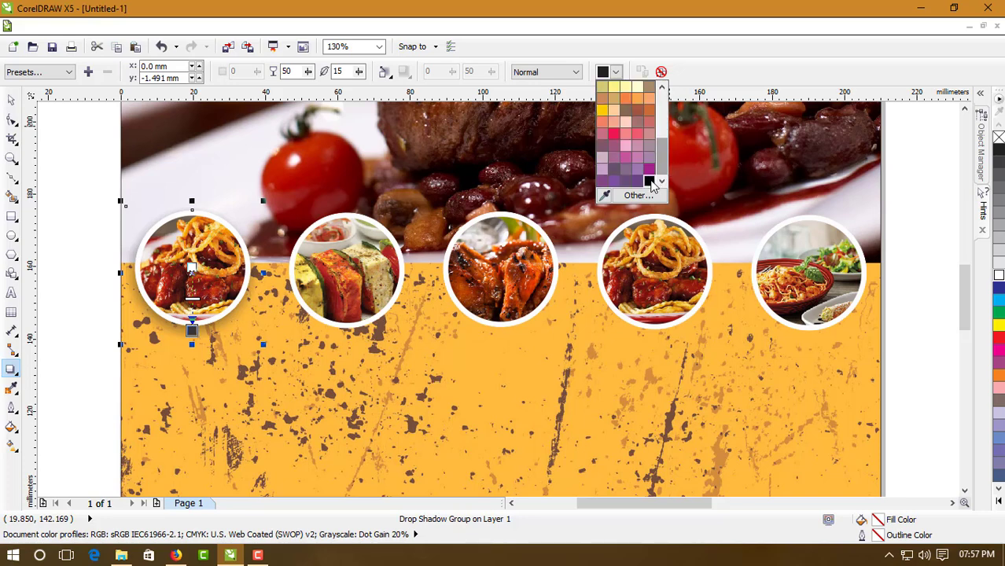
{"action": "left_click", "coordinate": [653, 187]}
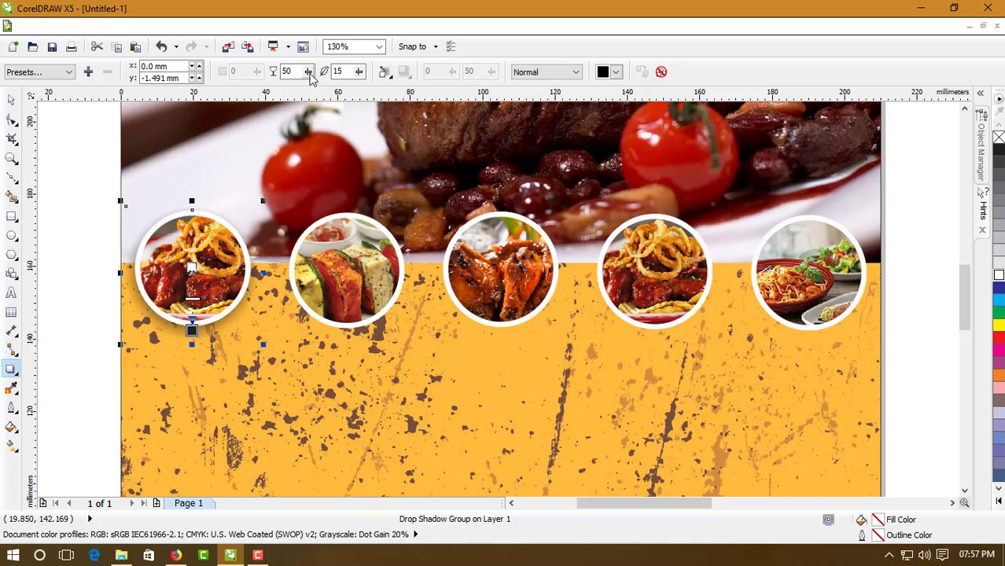
Set the first disc's drop shadow opacity to 81
{"action": "left_click_drag", "start_coordinate": [309, 73], "coordinate": [315, 78]}
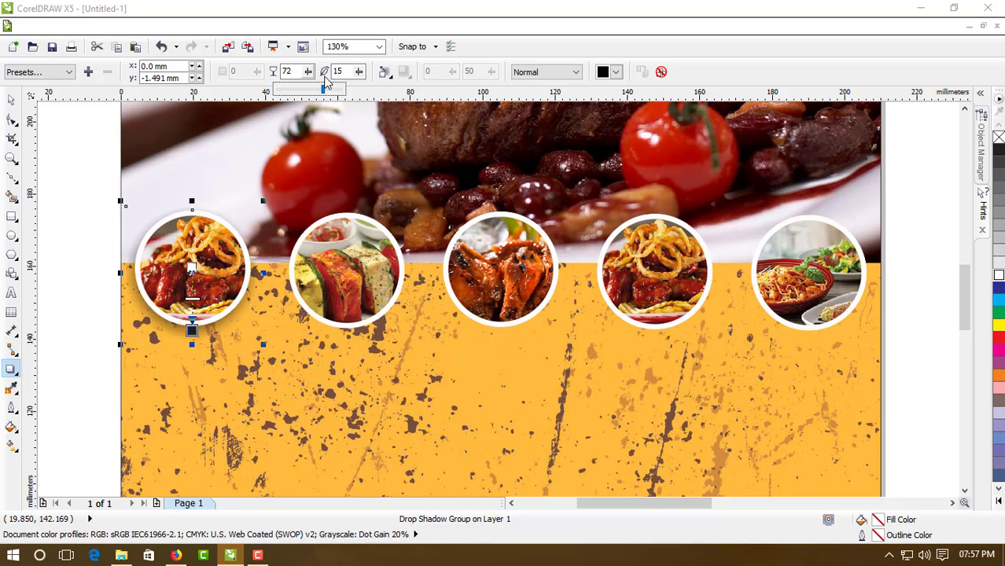
{"action": "left_click_drag", "start_coordinate": [326, 81], "coordinate": [315, 83]}
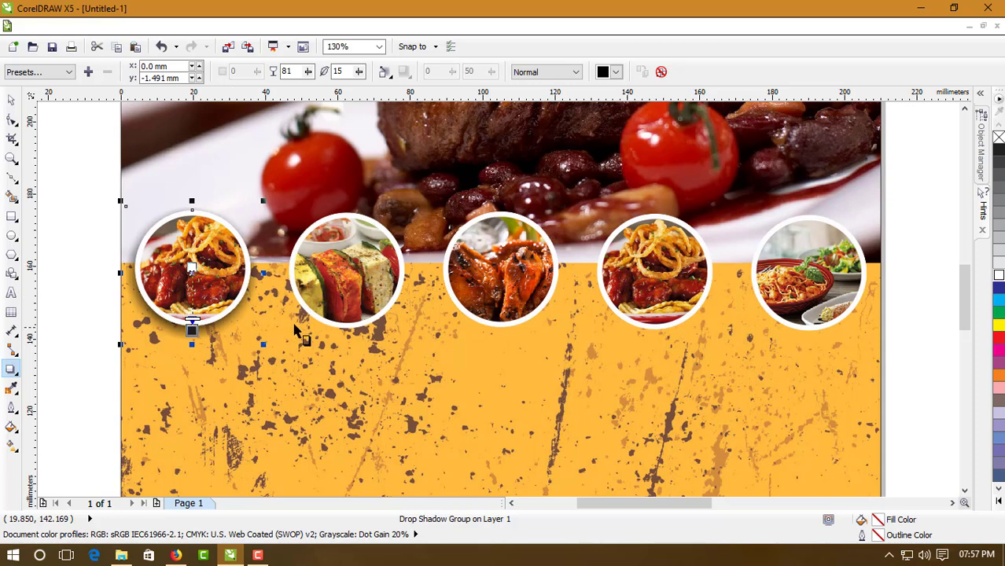
{"action": "left_click", "coordinate": [11, 100]}
{"action": "left_click", "coordinate": [71, 159]}
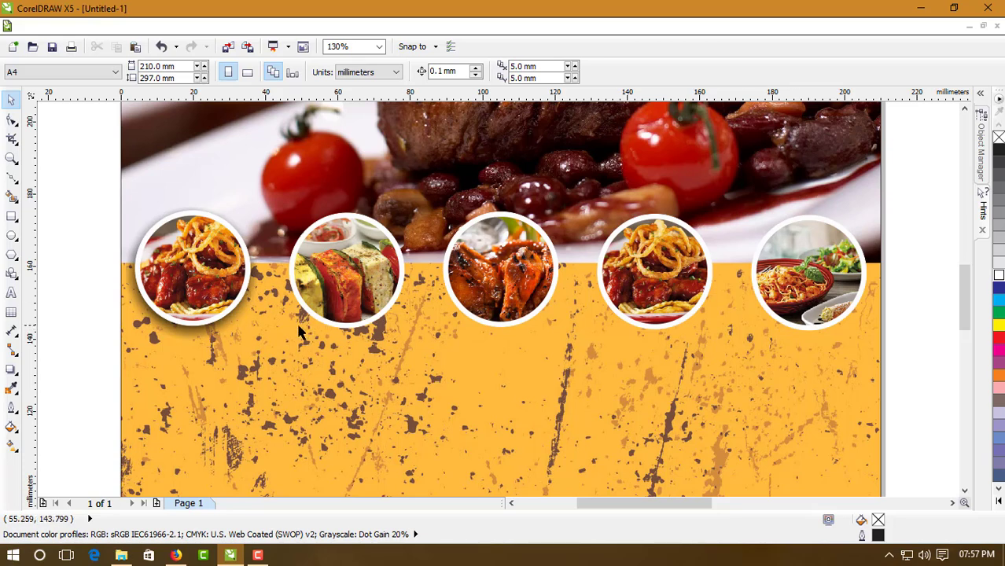
Copy the first disc's drop shadow properties to the white disc behind the paneer photo
{"action": "left_click", "coordinate": [223, 339]}
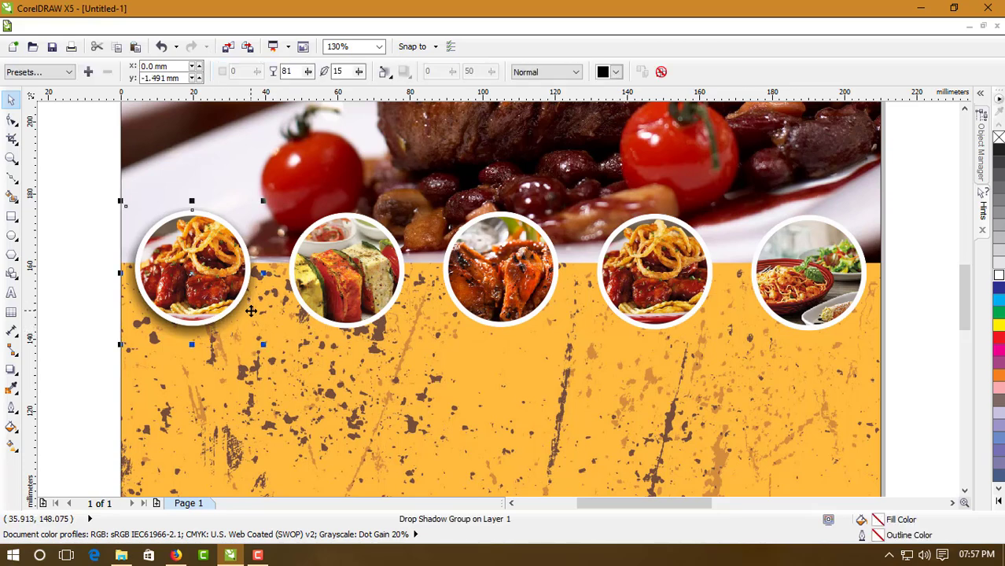
{"action": "left_click", "coordinate": [10, 373]}
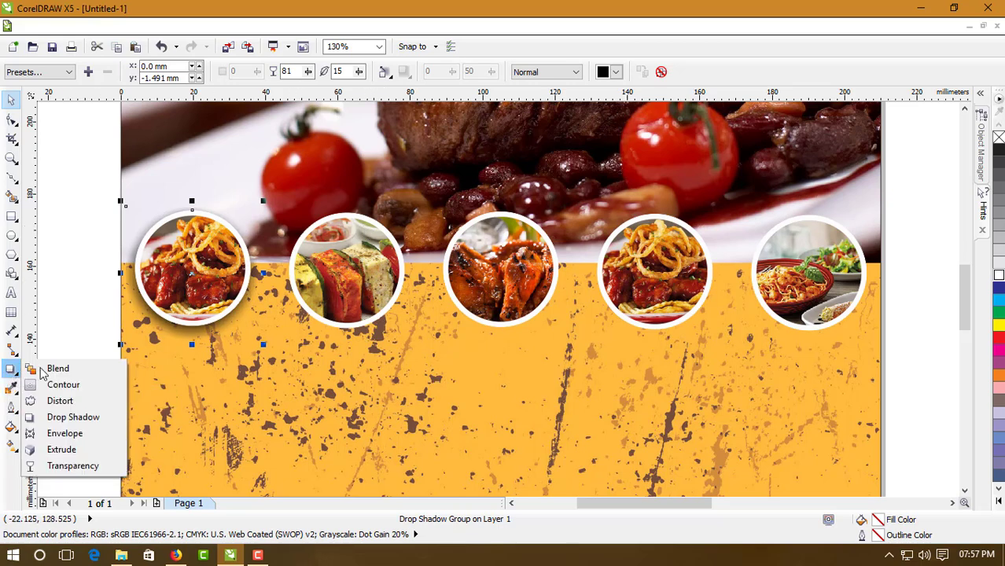
{"action": "left_click", "coordinate": [57, 417]}
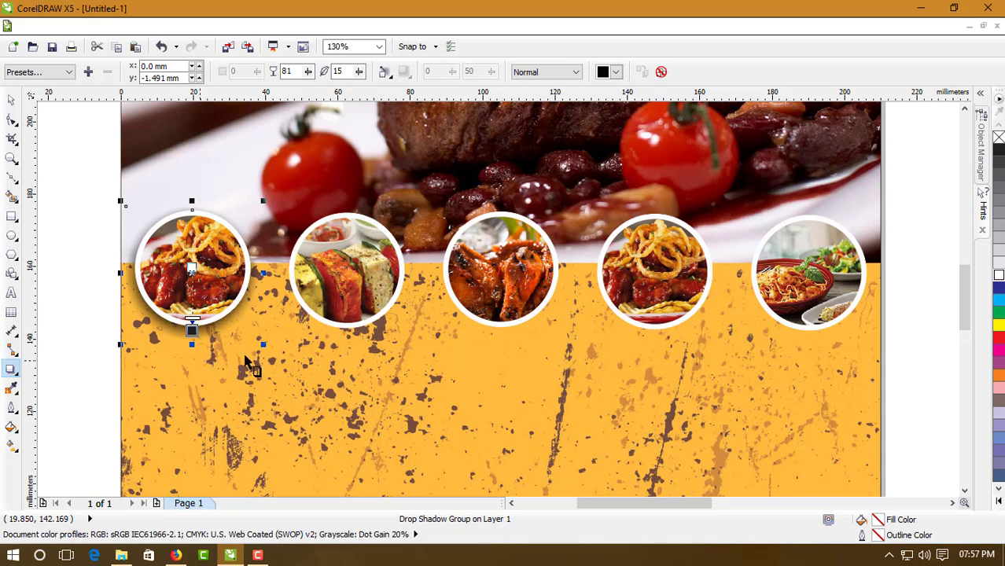
{"action": "left_click", "coordinate": [293, 289]}
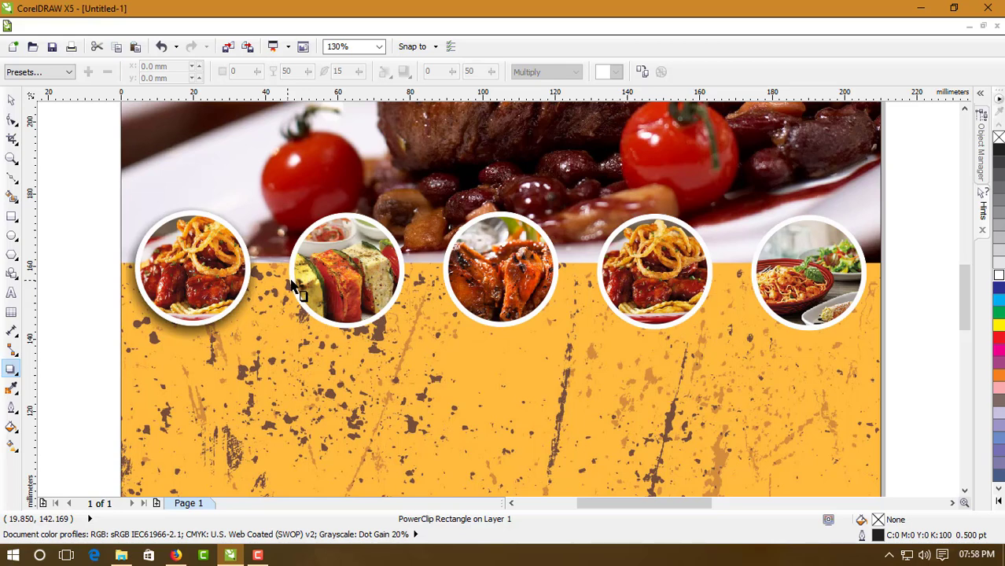
{"action": "left_click", "coordinate": [346, 218]}
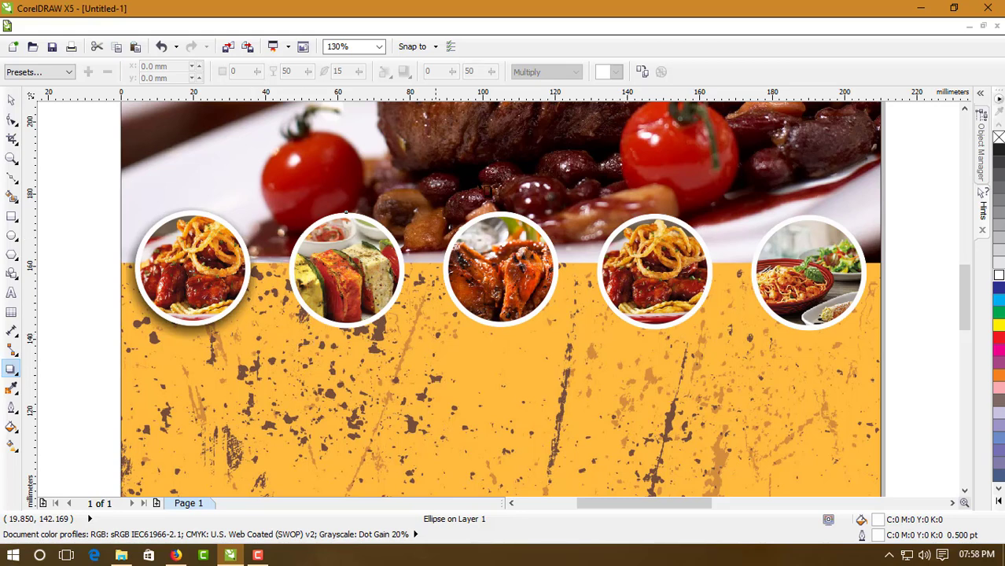
{"action": "left_click", "coordinate": [641, 71]}
{"action": "left_click", "coordinate": [155, 318]}
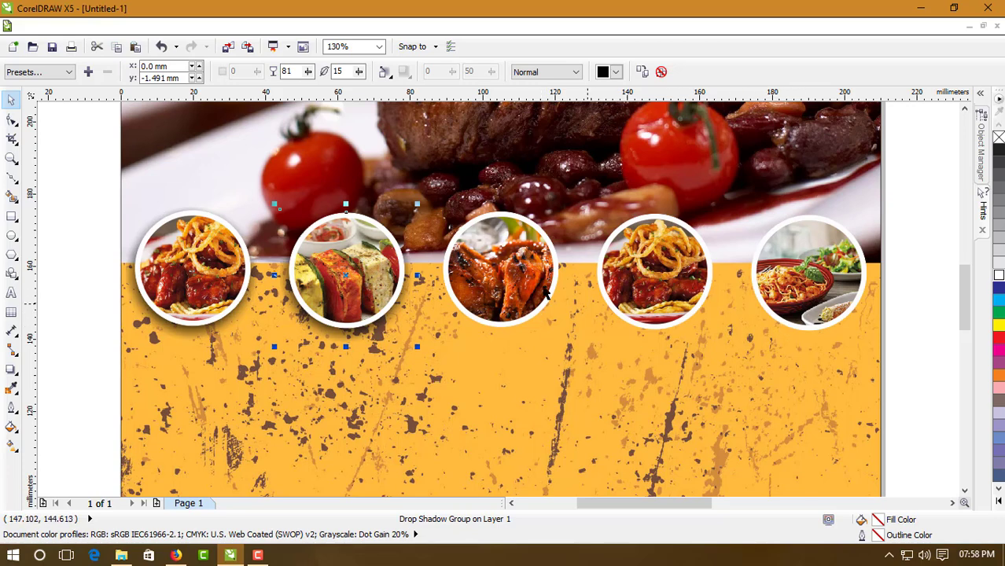
Copy the paneer disc's drop shadow properties to the white disc behind the wings photo
{"action": "left_click", "coordinate": [504, 267]}
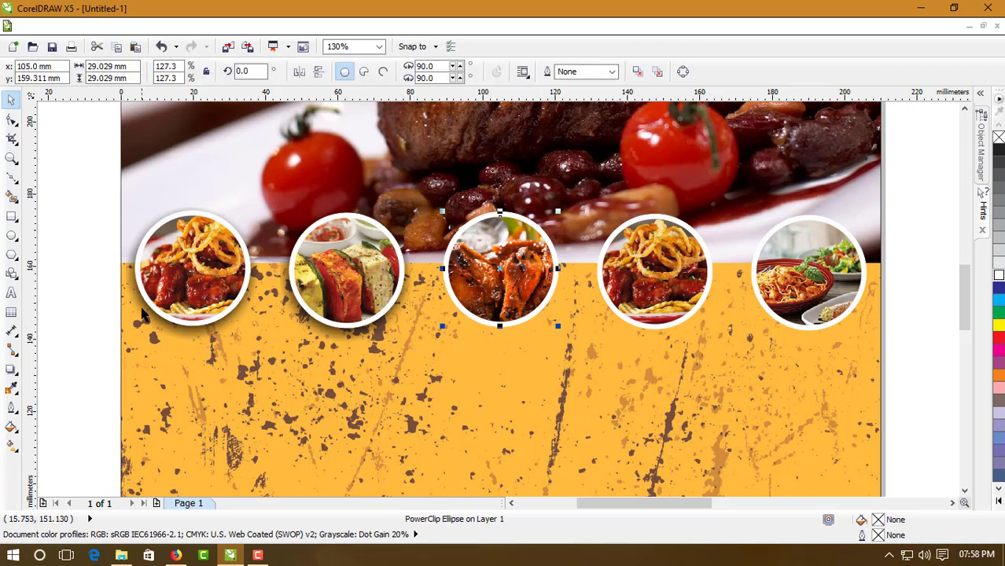
{"action": "left_click", "coordinate": [11, 369]}
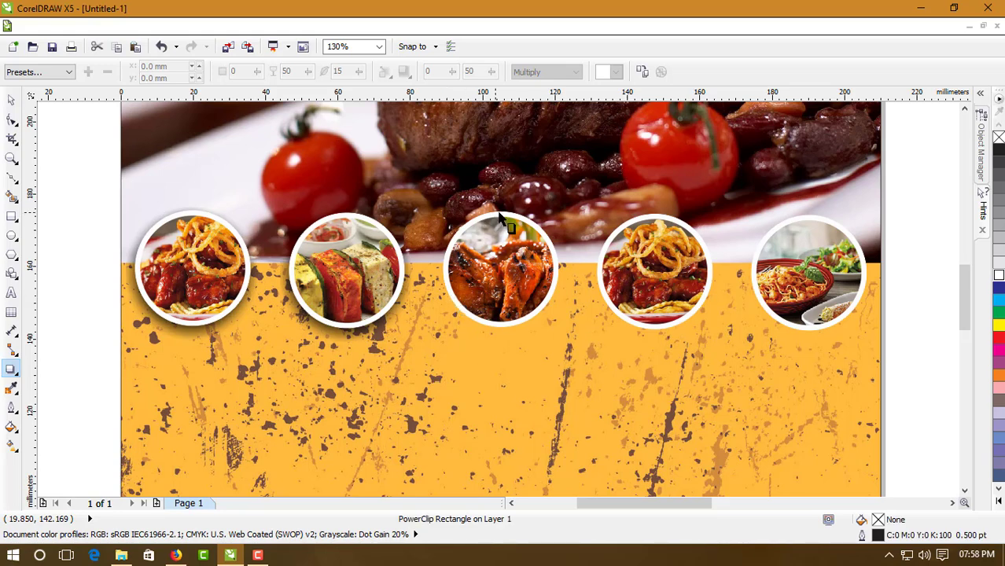
{"action": "left_click", "coordinate": [642, 72]}
{"action": "left_click", "coordinate": [307, 318]}
Copy the wings disc's drop shadow properties to the white disc behind the fourth chicken photo
{"action": "left_click", "coordinate": [643, 235]}
{"action": "left_click", "coordinate": [11, 369]}
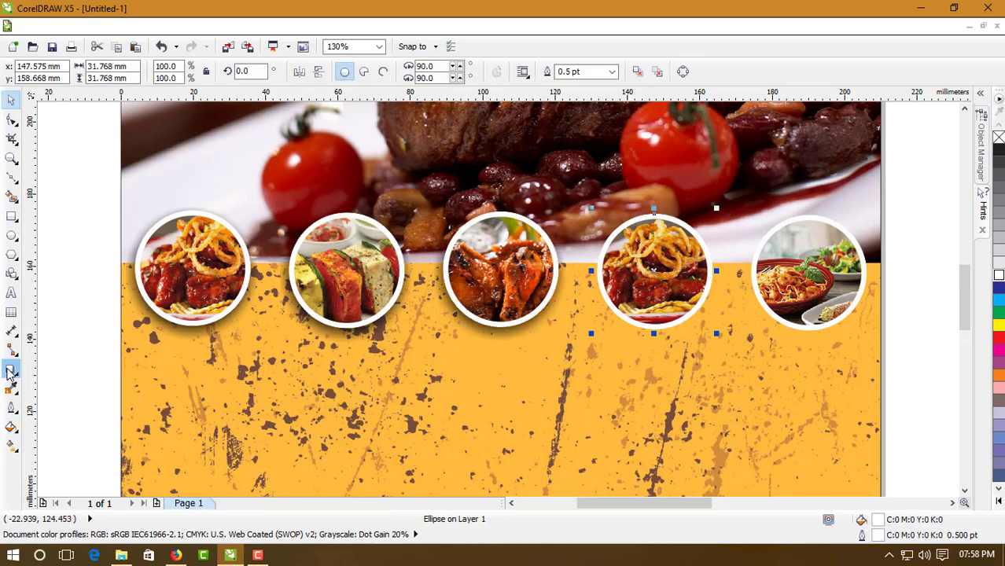
{"action": "left_click", "coordinate": [642, 72]}
{"action": "left_click", "coordinate": [449, 319]}
Copy the fourth disc's drop shadow properties to the white disc behind the pasta photo
{"action": "left_click", "coordinate": [759, 299]}
{"action": "left_click", "coordinate": [11, 369]}
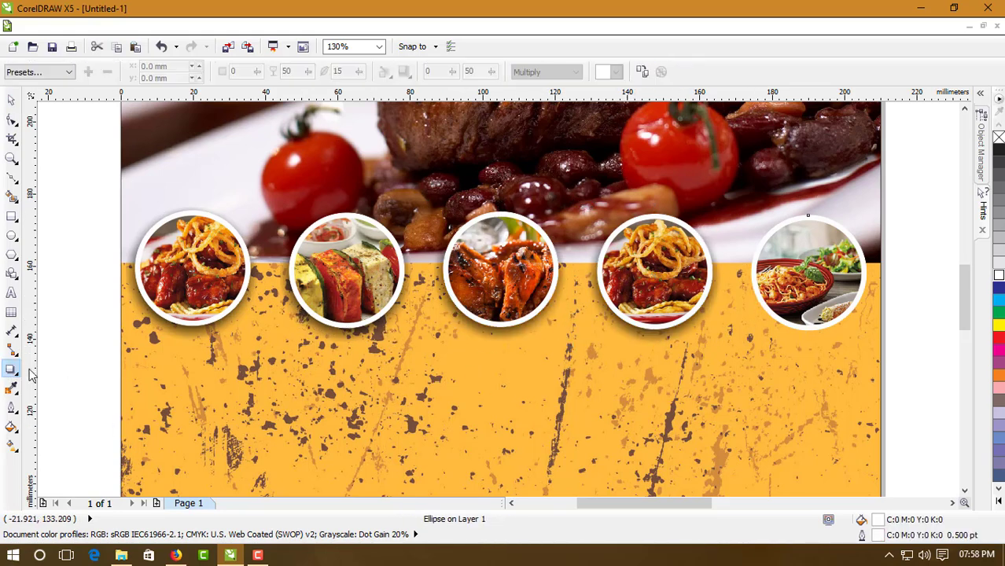
{"action": "left_click", "coordinate": [642, 71]}
{"action": "left_click", "coordinate": [606, 321]}
{"action": "left_click", "coordinate": [83, 238]}
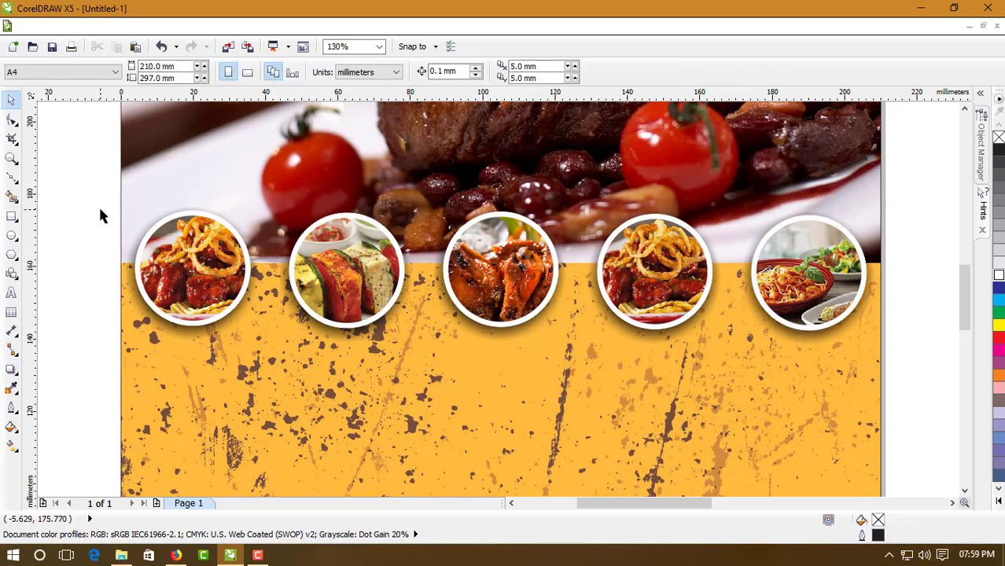
Group the first chicken photo with its white disc and drop shadow
{"action": "left_click_drag", "start_coordinate": [93, 181], "coordinate": [287, 370]}
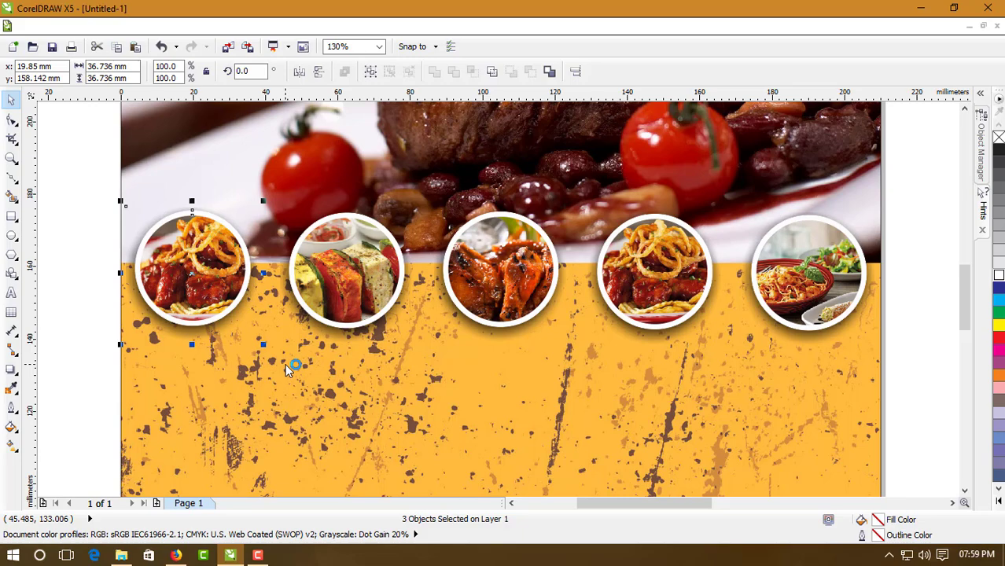
{"action": "key", "text": "ctrl+g"}
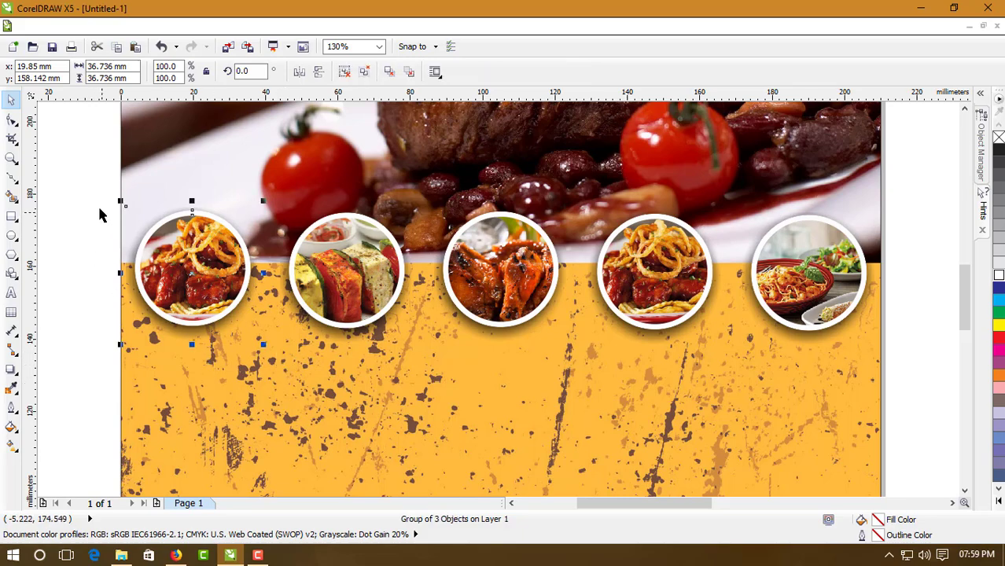
{"action": "left_click_drag", "start_coordinate": [87, 179], "coordinate": [904, 346]}
{"action": "left_click", "coordinate": [907, 197]}
Draw a rectangle about 52 × 75 mm hanging from the page's top edge near the upper-left corner
{"action": "key", "text": "z"}
{"action": "scroll", "coordinate": [544, 313], "scroll_direction": "down", "scroll_amount": 3}
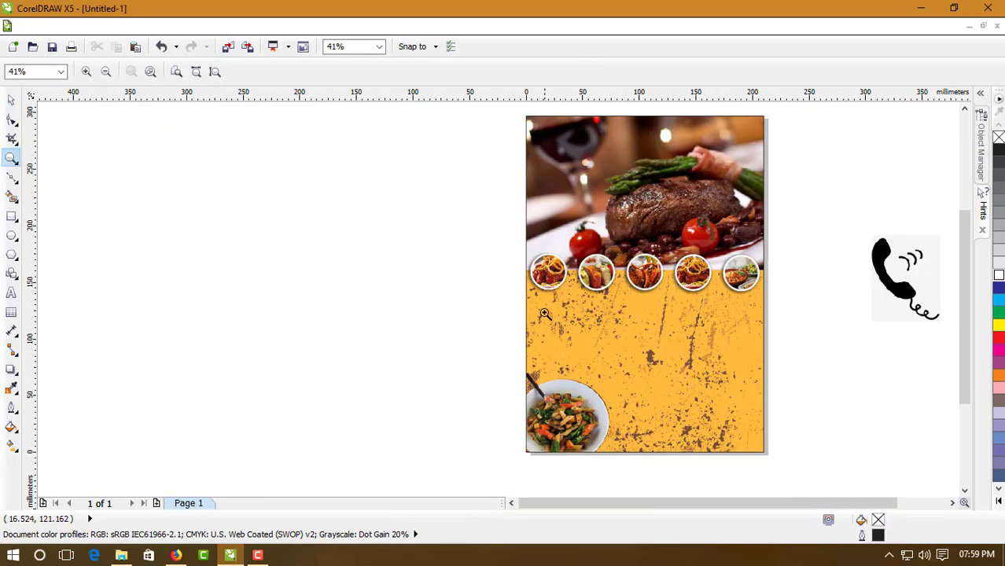
{"action": "left_click", "coordinate": [545, 313]}
{"action": "left_click", "coordinate": [11, 100]}
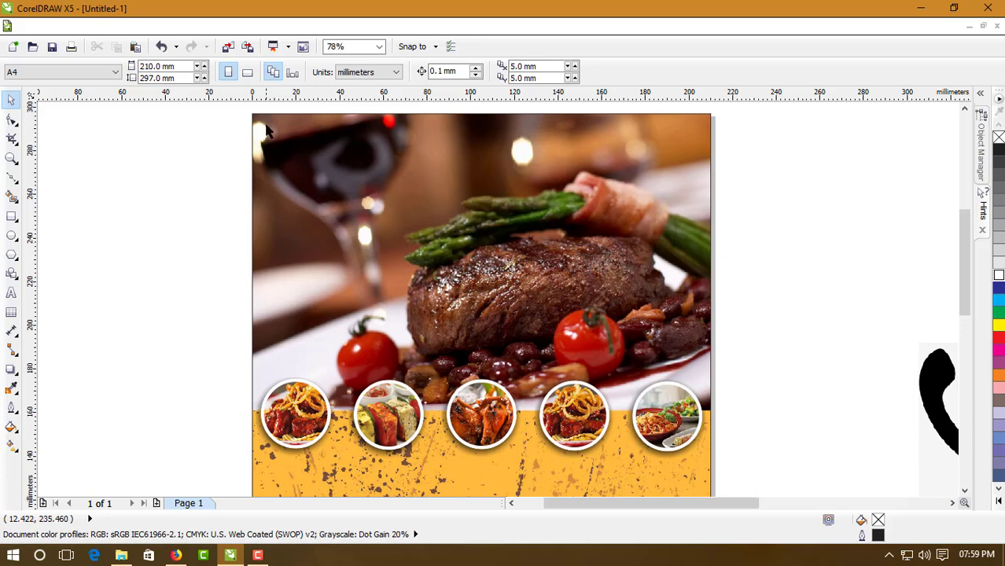
{"action": "left_click", "coordinate": [11, 216]}
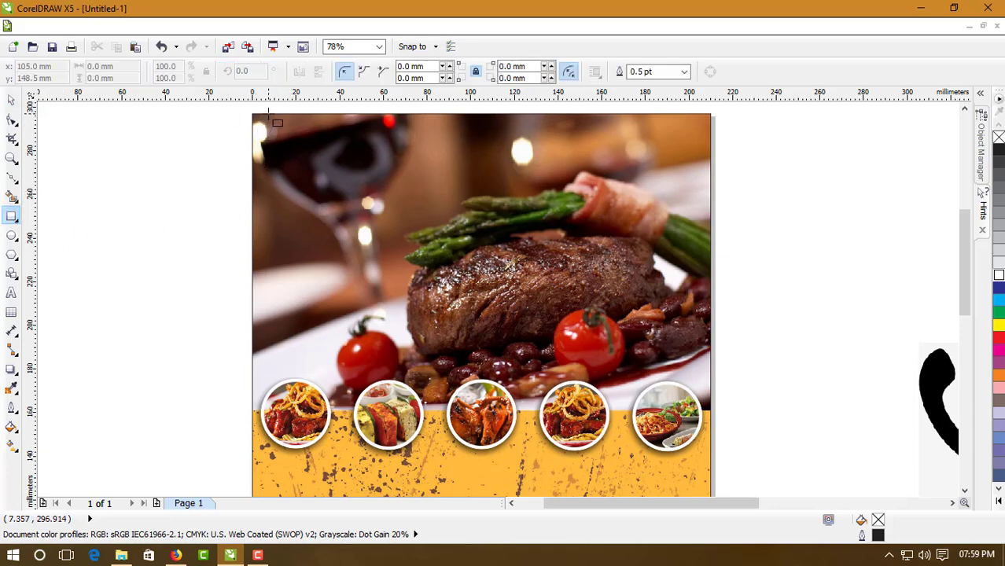
{"action": "left_click_drag", "start_coordinate": [270, 114], "coordinate": [385, 278]}
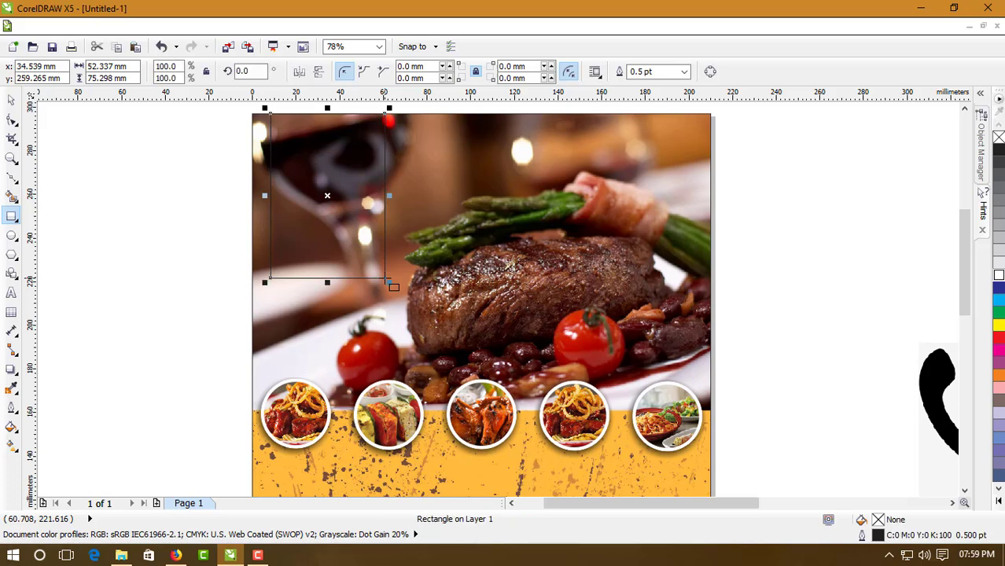
Convert the new rectangle over the wine glass to curves
{"action": "left_click", "coordinate": [12, 119]}
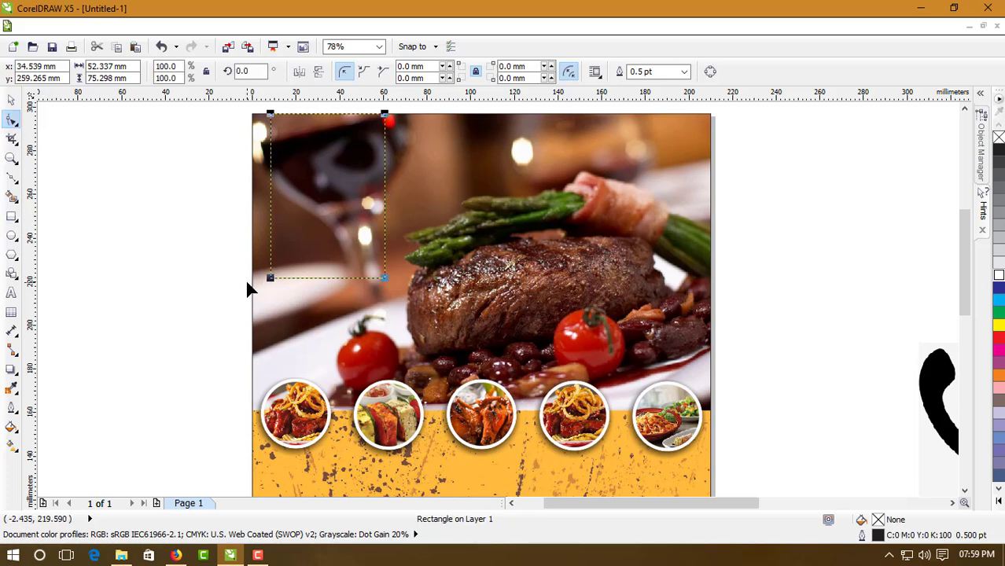
{"action": "left_click", "coordinate": [11, 100]}
{"action": "right_click", "coordinate": [344, 191]}
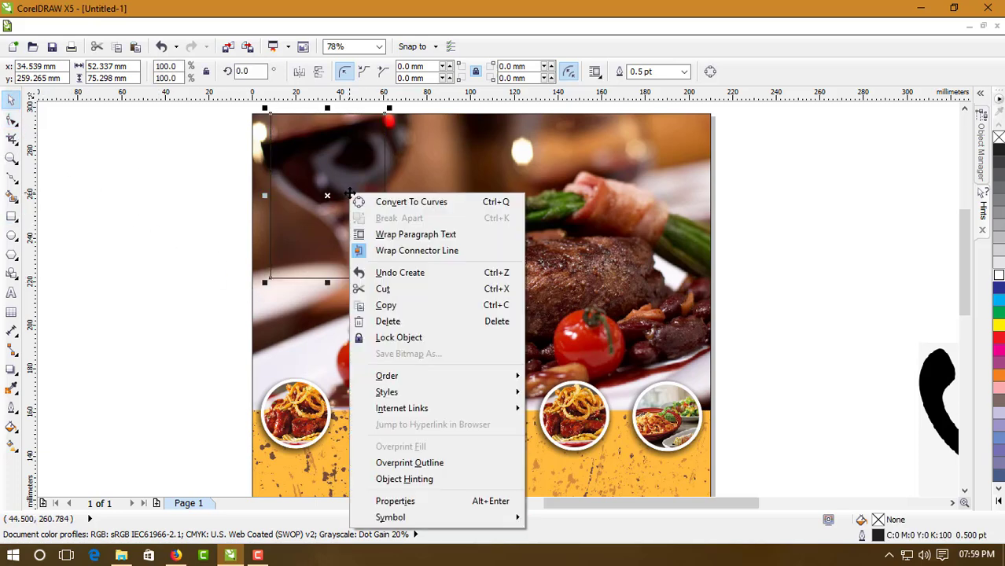
{"action": "left_click", "coordinate": [401, 203]}
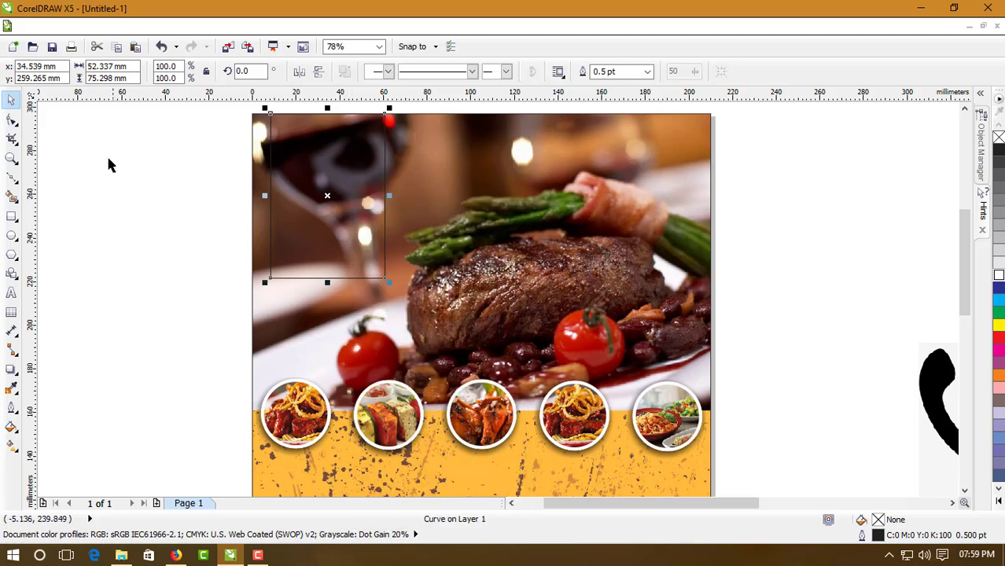
Place a vertical guideline through the shape's centre, add a node there on the bottom edge and raise it into a V-shaped notch
{"action": "left_click_drag", "start_coordinate": [32, 199], "coordinate": [329, 263]}
{"action": "left_click", "coordinate": [343, 267]}
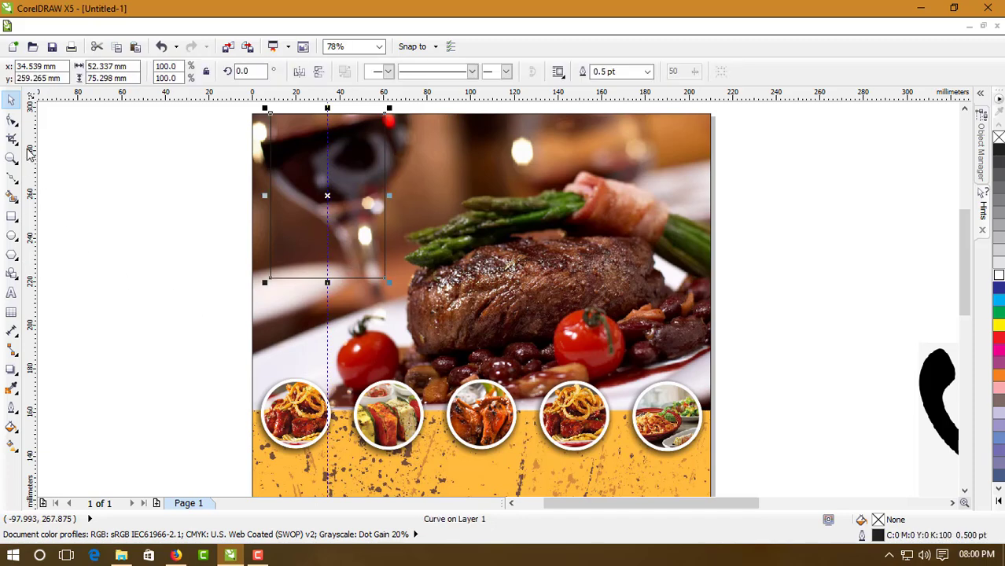
{"action": "left_click", "coordinate": [12, 120]}
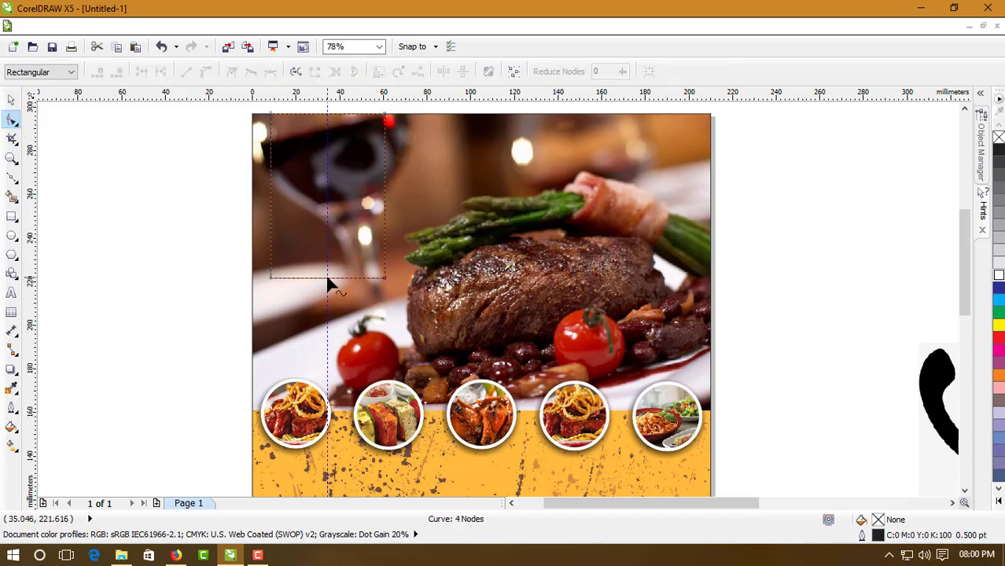
{"action": "double_click", "coordinate": [327, 277]}
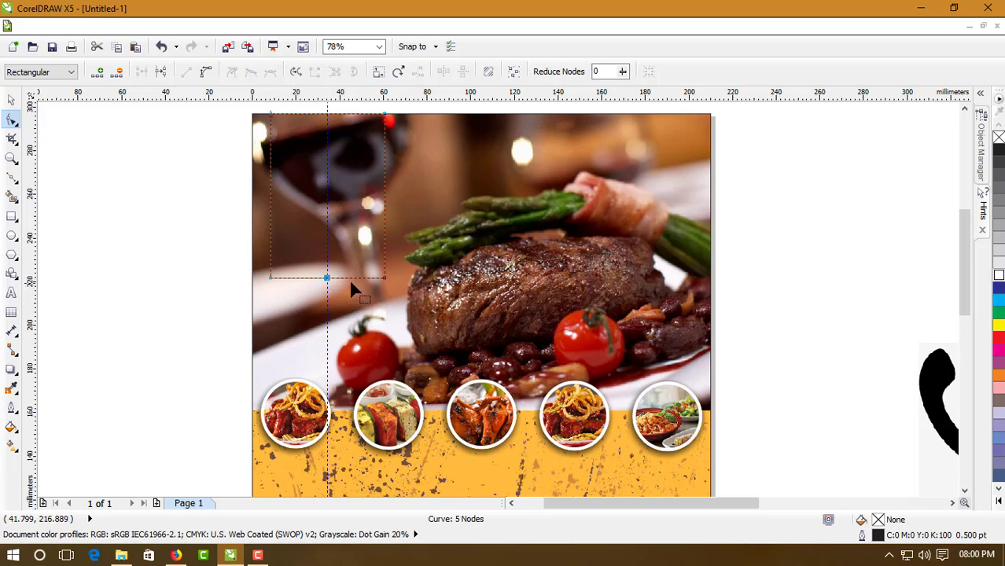
{"action": "left_click_drag", "start_coordinate": [327, 278], "coordinate": [328, 237]}
{"action": "left_click", "coordinate": [11, 100]}
{"action": "left_click", "coordinate": [105, 187]}
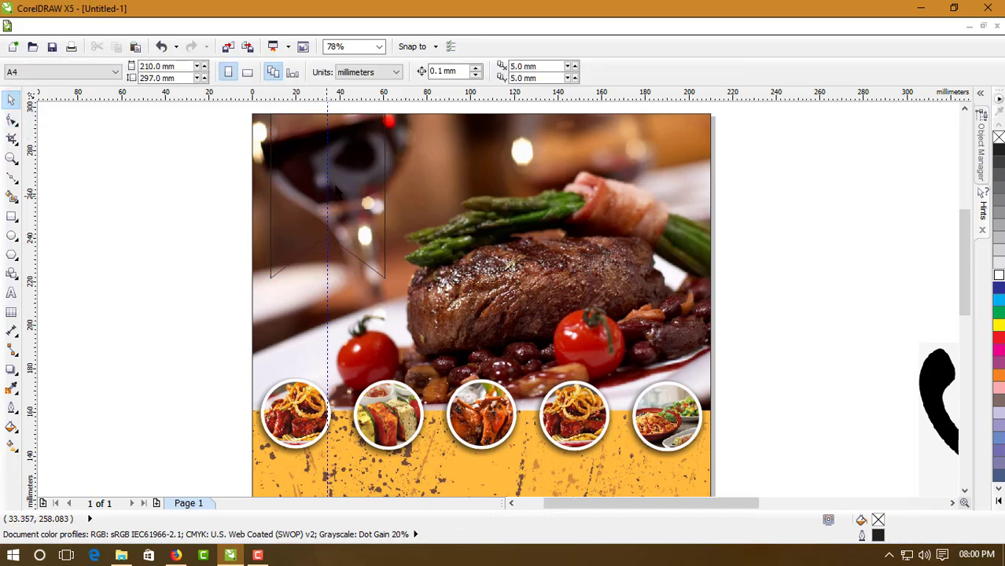
Delete the vertical guideline running through the ribbon shape
{"action": "left_click", "coordinate": [324, 182]}
{"action": "left_click", "coordinate": [327, 180]}
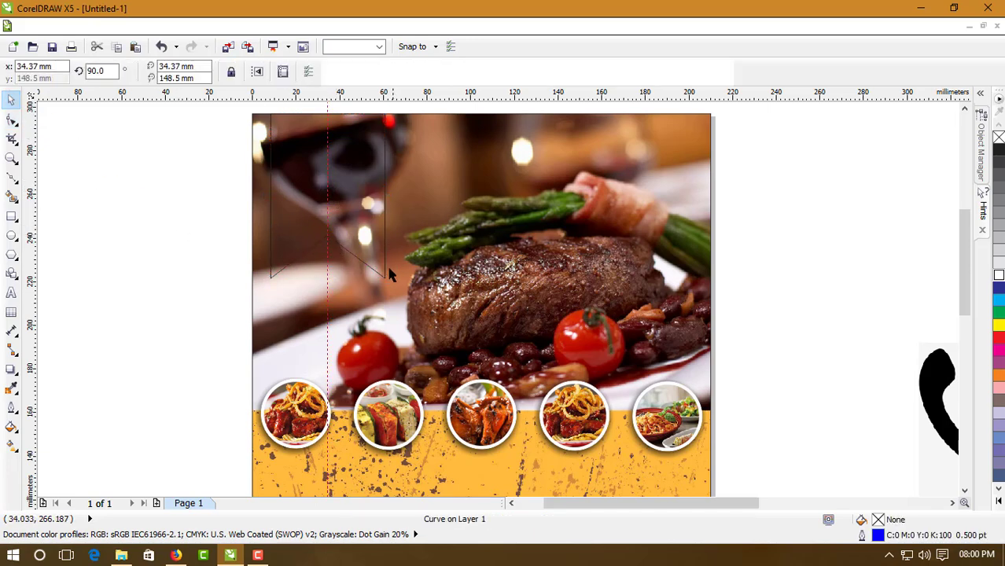
{"action": "key", "text": "Delete"}
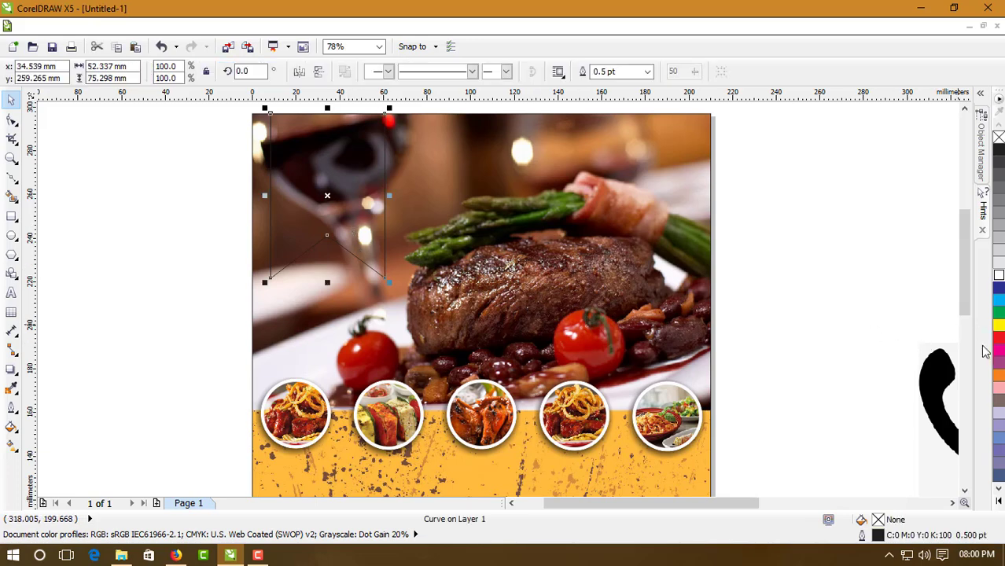
Give the ribbon shape a dark charcoal-black fill and matching outline from the colour palette
{"action": "left_click", "coordinate": [1000, 500]}
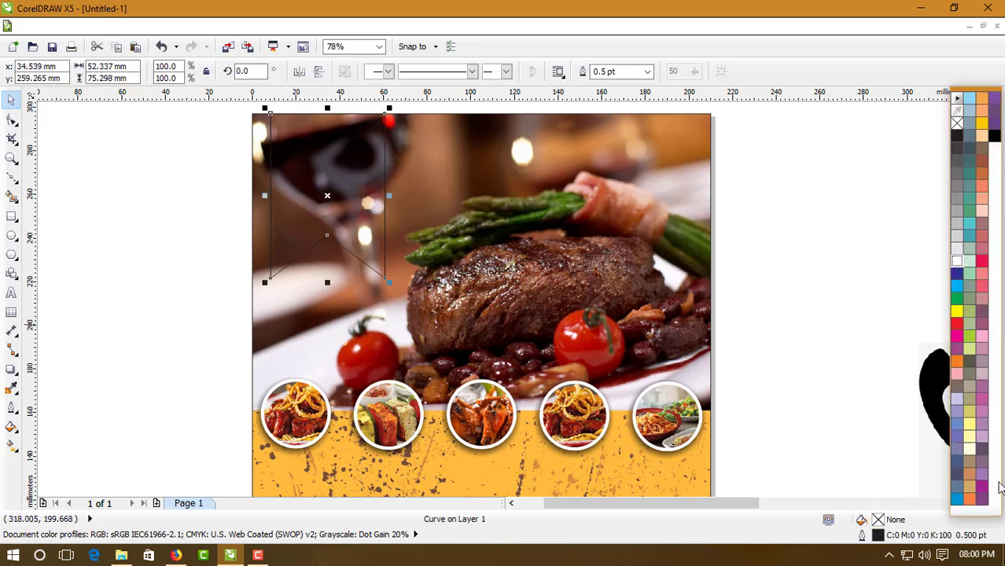
{"action": "left_click", "coordinate": [994, 136]}
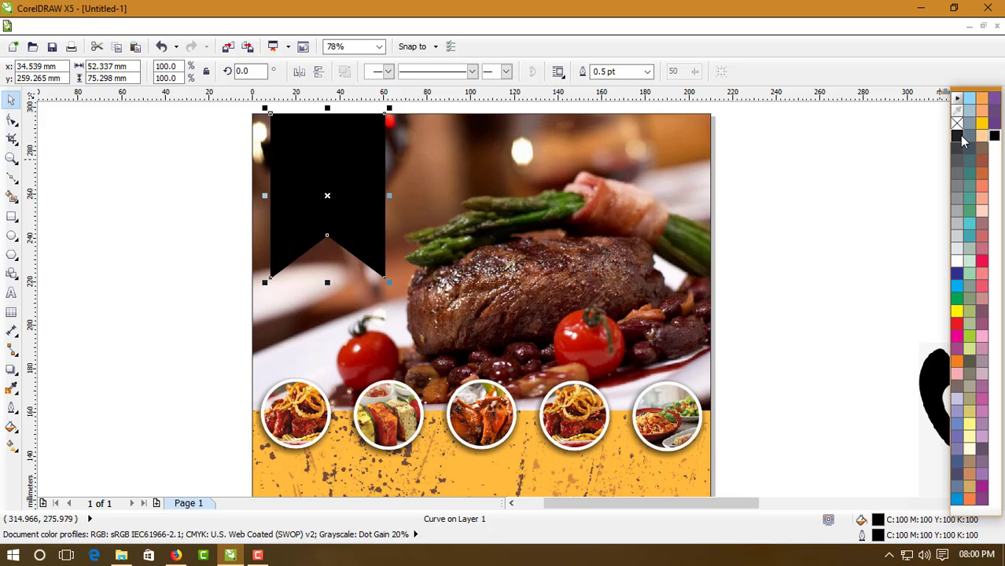
{"action": "left_click", "coordinate": [957, 136]}
{"action": "right_click", "coordinate": [957, 136]}
{"action": "left_click", "coordinate": [186, 241]}
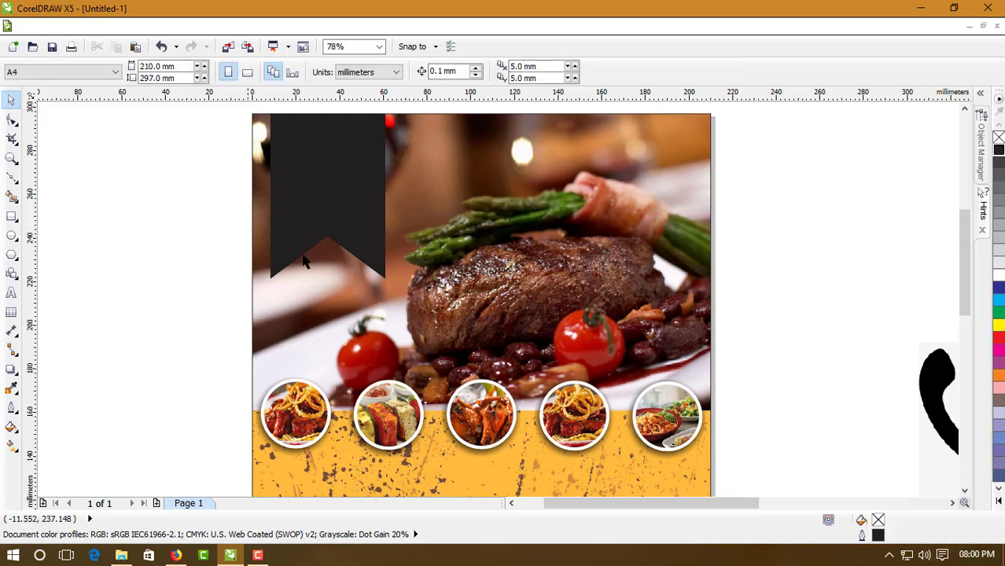
Add an outside contour with a 1.0 mm offset and one step to the black ribbon banner
{"action": "left_click", "coordinate": [336, 212]}
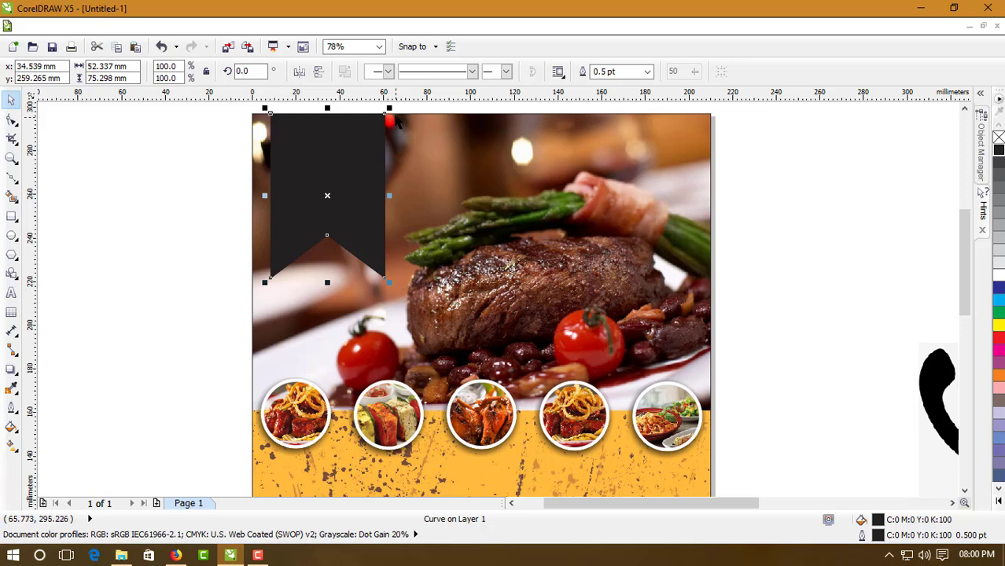
{"action": "left_click", "coordinate": [224, 236]}
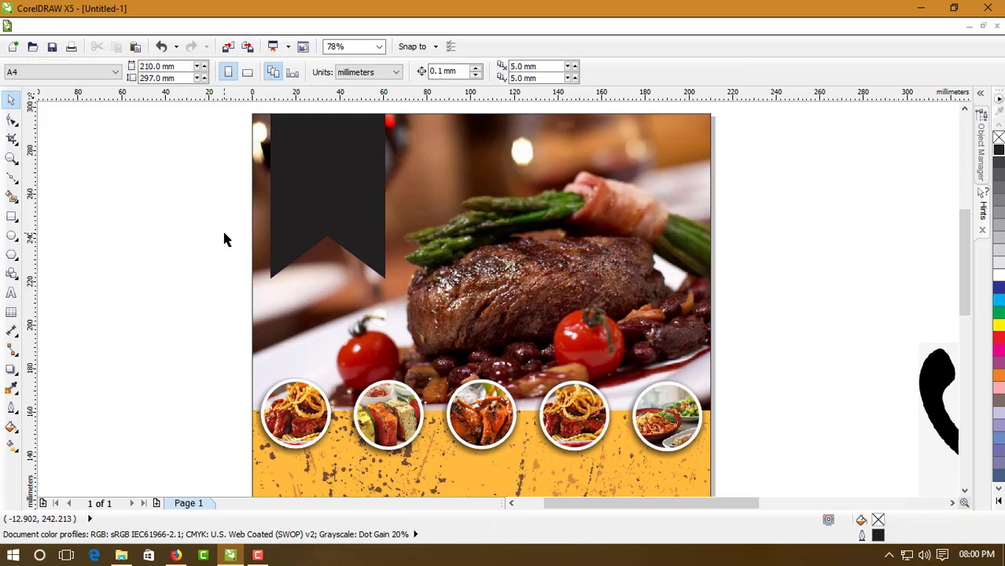
{"action": "left_click", "coordinate": [308, 204]}
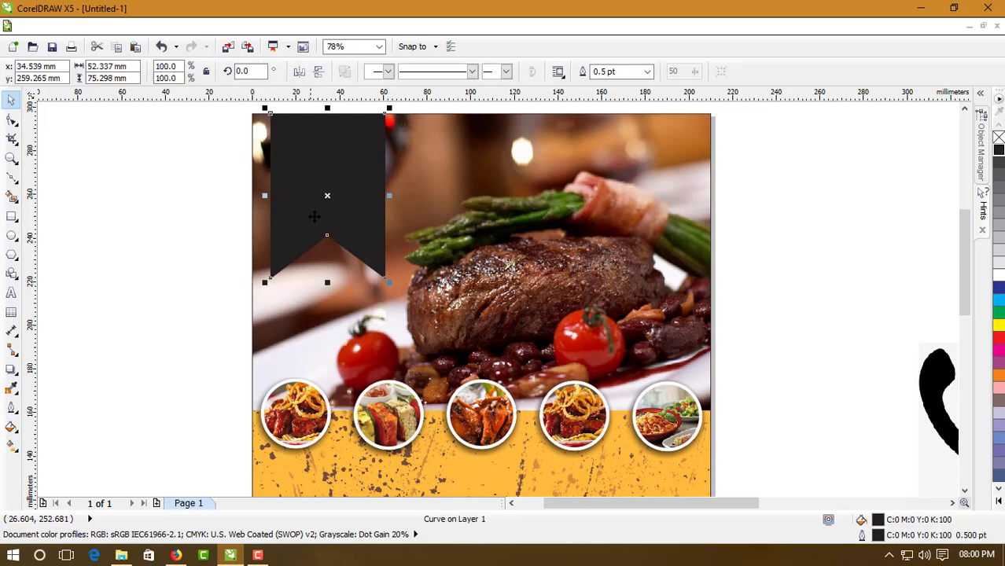
{"action": "left_click", "coordinate": [224, 29]}
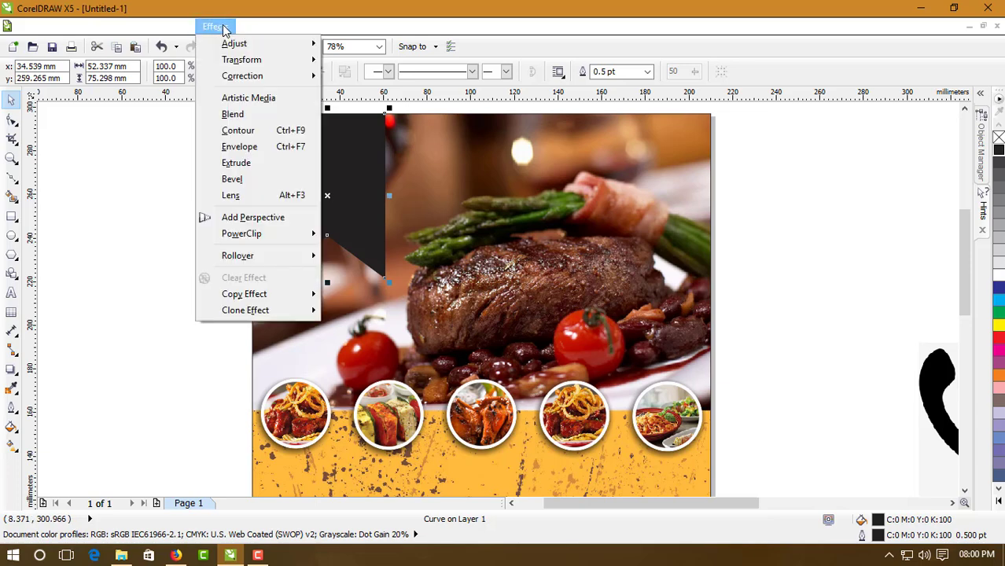
{"action": "left_click", "coordinate": [238, 130]}
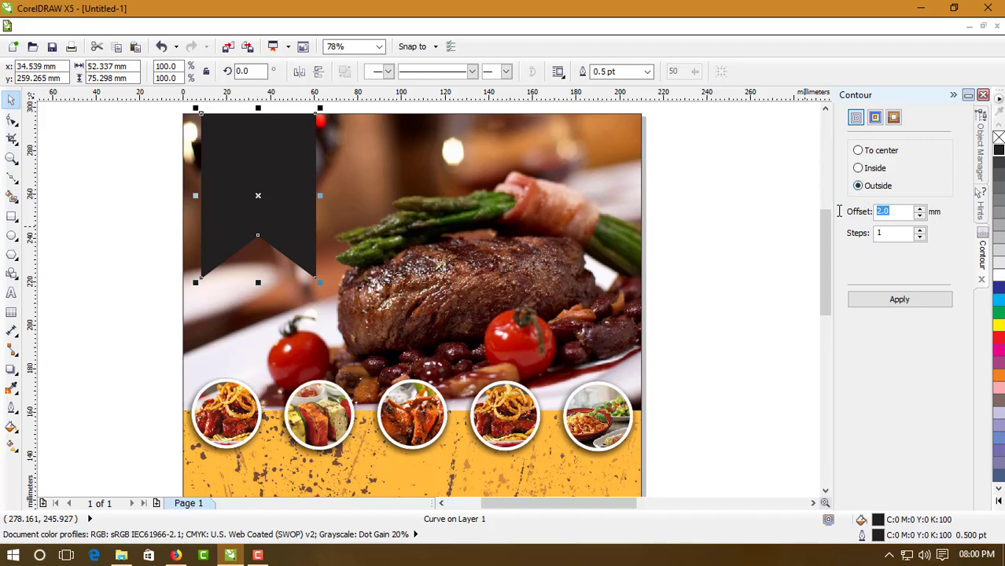
{"action": "left_click", "coordinate": [883, 303]}
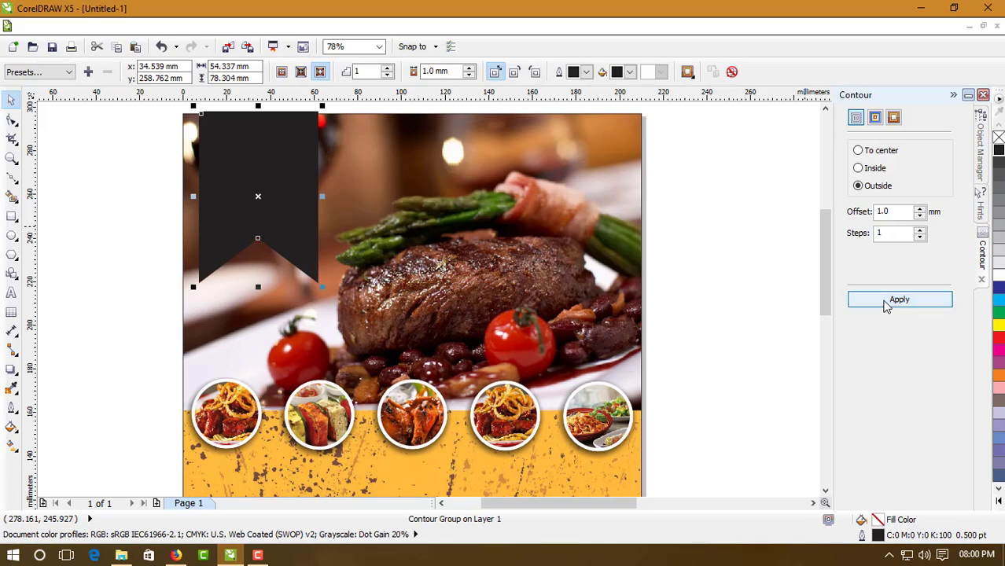
{"action": "left_click", "coordinate": [105, 209]}
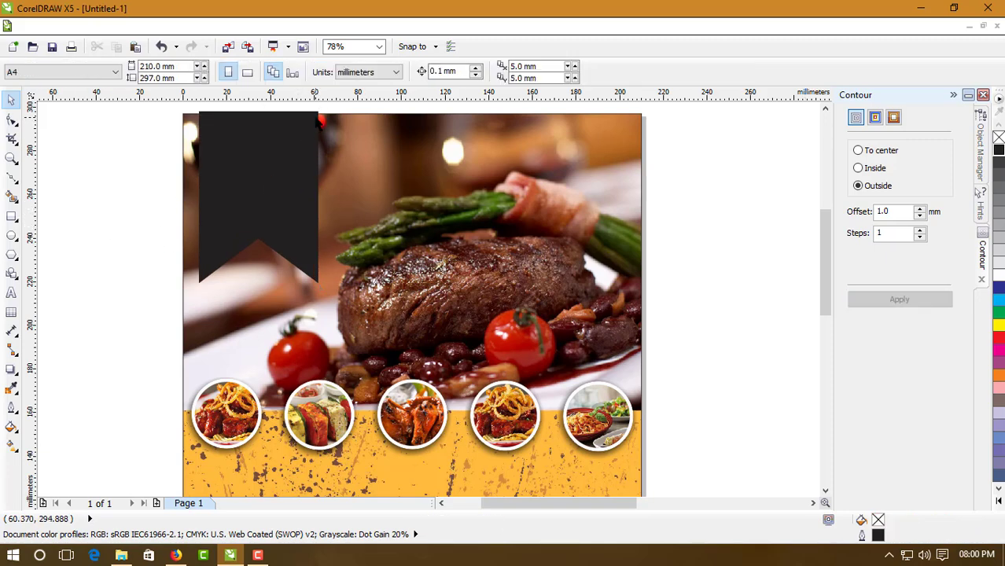
Break the ribbon banner's contour group apart into separate shapes
{"action": "left_click", "coordinate": [286, 189]}
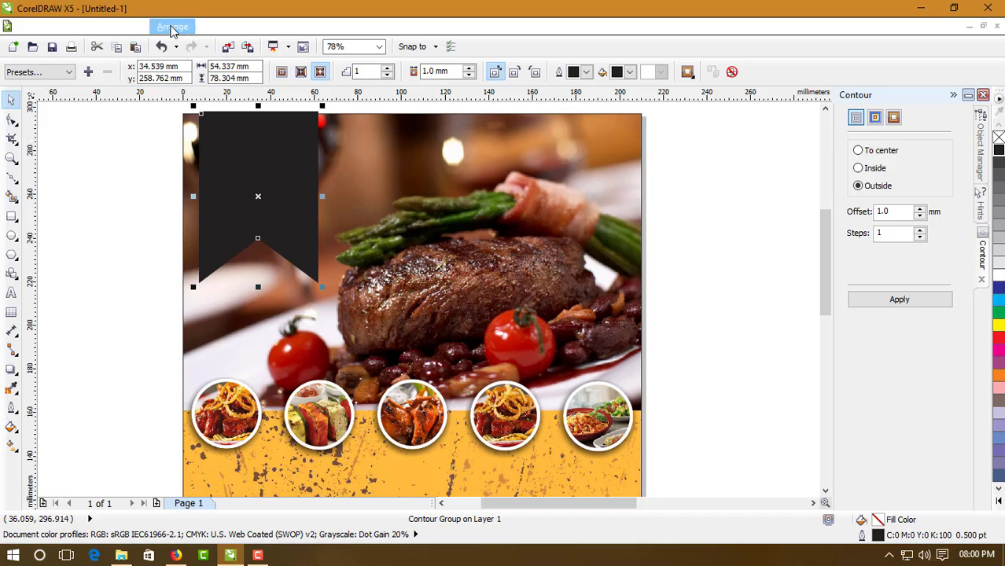
{"action": "left_click", "coordinate": [161, 27]}
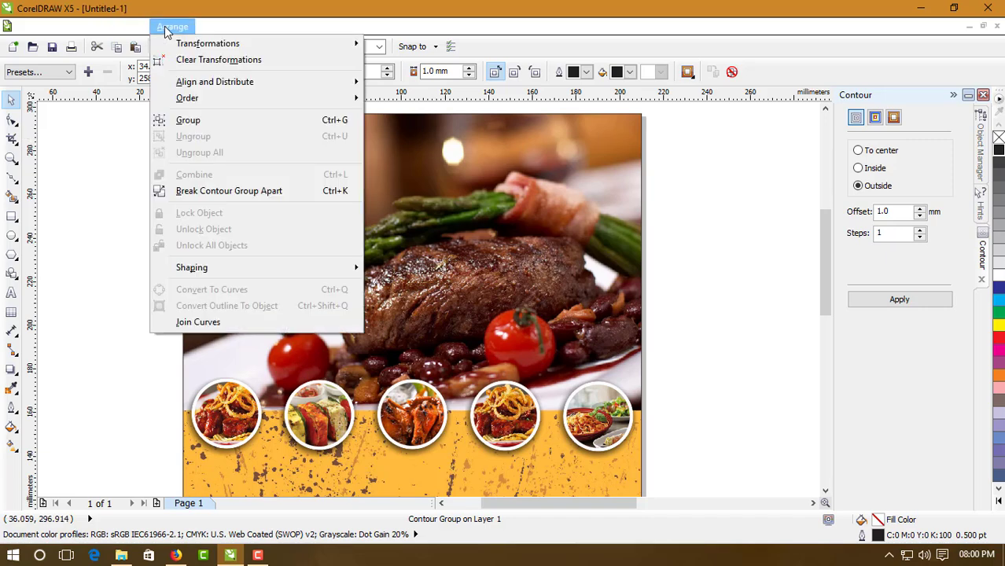
{"action": "left_click", "coordinate": [221, 193]}
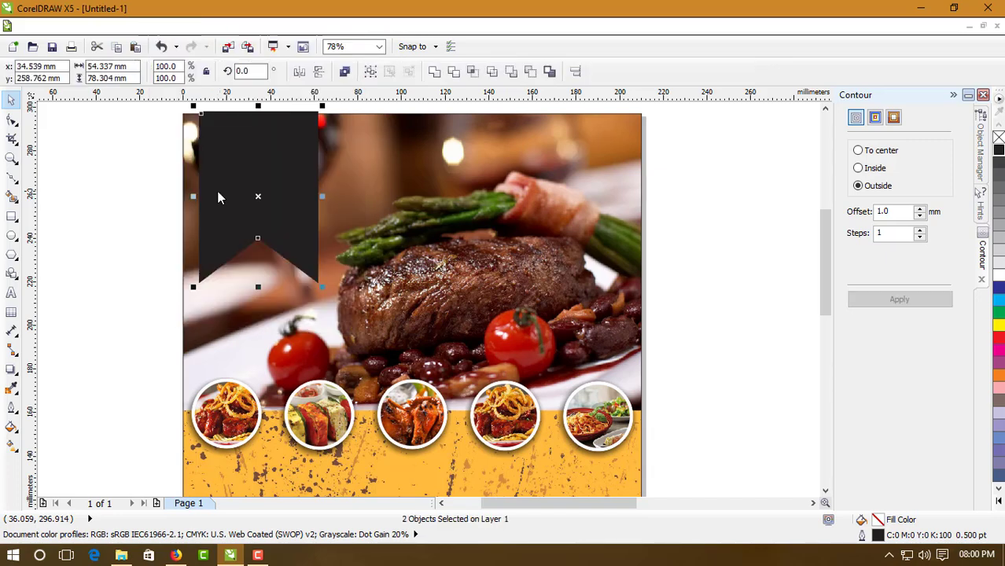
{"action": "left_click", "coordinate": [132, 177]}
Give the outer contour shape an orange fill and outline, C:0 M:60 Y:100 K:0
{"action": "left_click", "coordinate": [318, 135]}
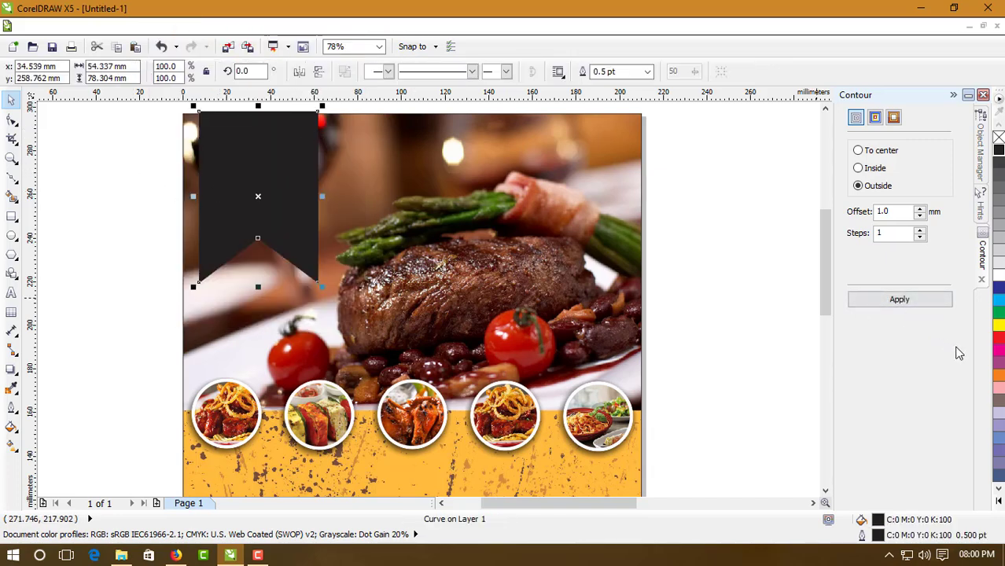
{"action": "right_click", "coordinate": [997, 339]}
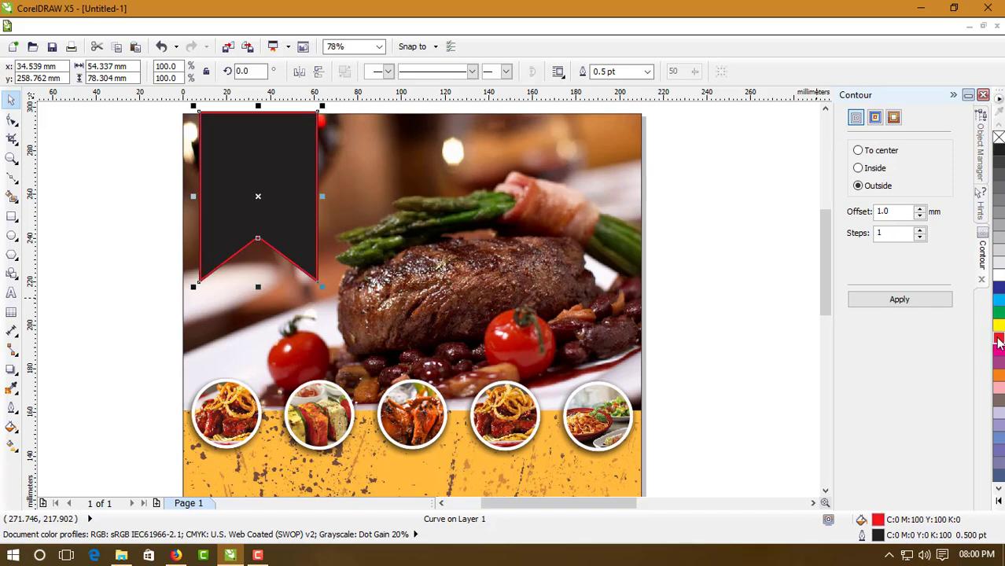
{"action": "right_click", "coordinate": [1001, 377]}
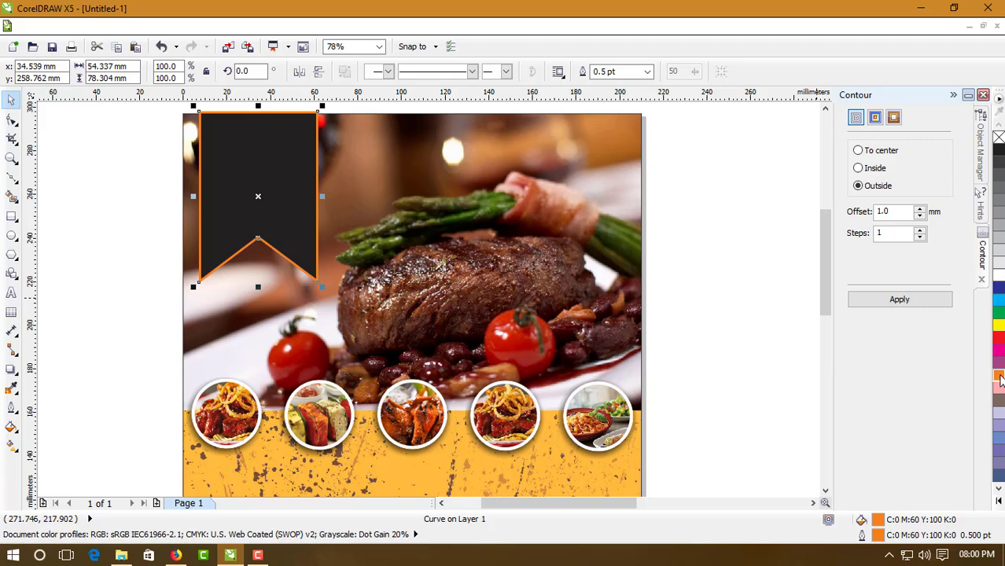
{"action": "left_click", "coordinate": [953, 95]}
{"action": "left_click", "coordinate": [840, 179]}
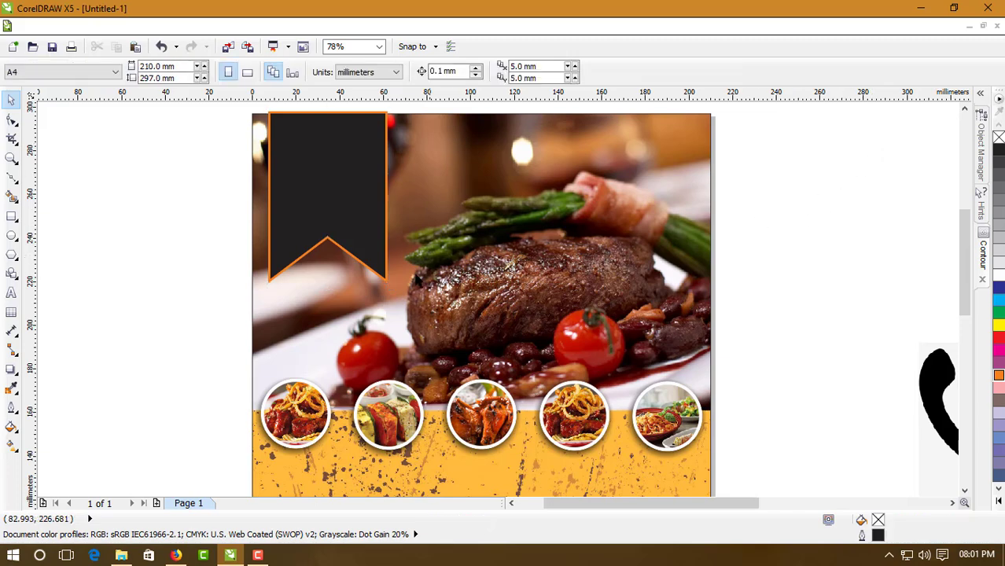
Add a drop shadow to the orange ribbon shape, offset straight down by about 2.9 mm
{"action": "left_click", "coordinate": [389, 244]}
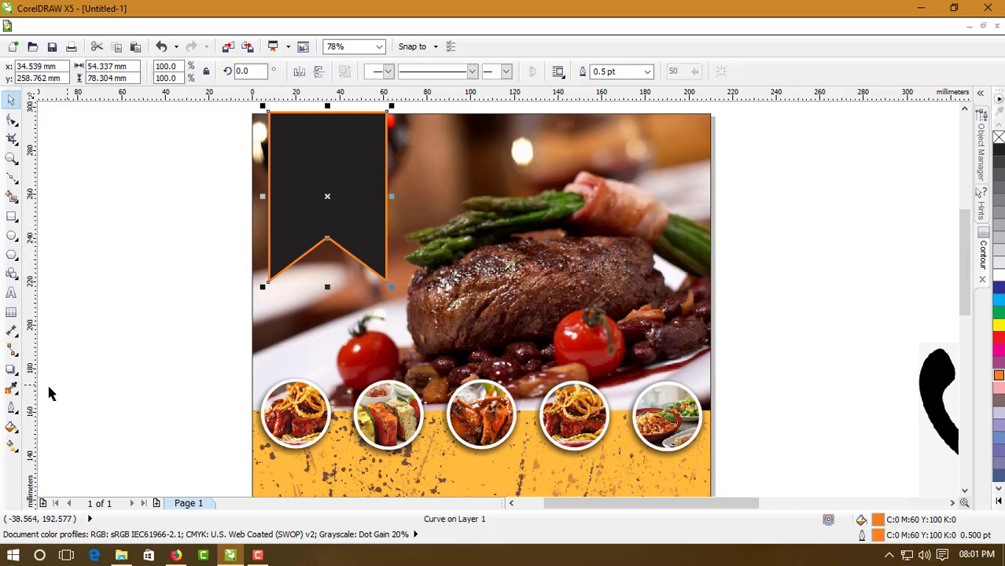
{"action": "left_click", "coordinate": [11, 370]}
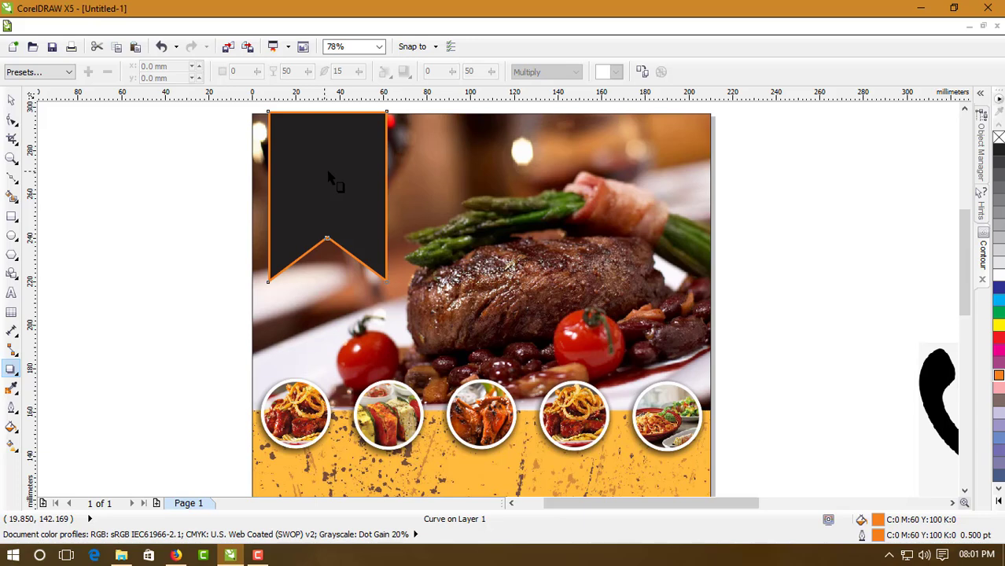
{"action": "left_click_drag", "start_coordinate": [329, 193], "coordinate": [328, 291]}
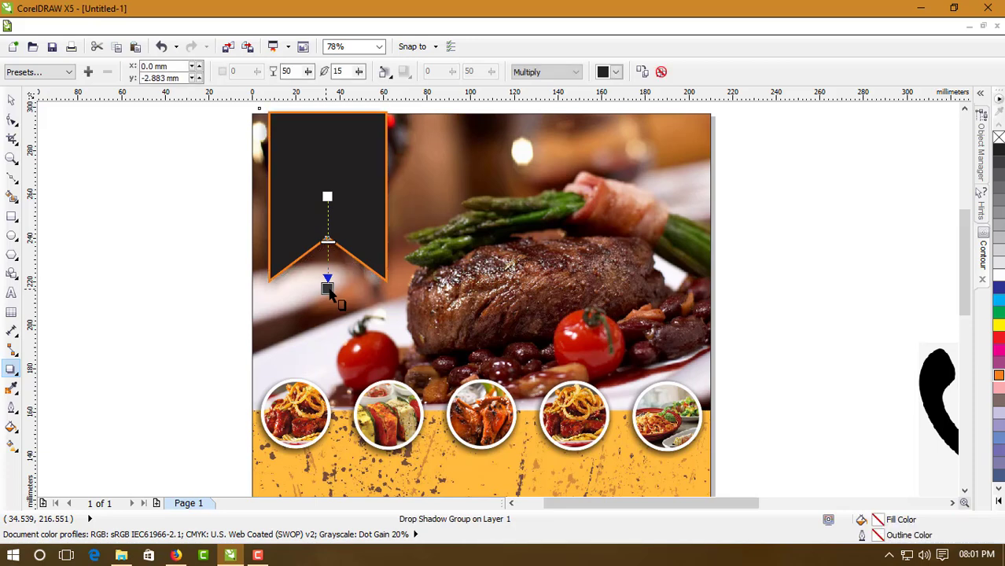
Set the ribbon shadow's blend mode to Normal and its colour to solid black
{"action": "left_click", "coordinate": [547, 75]}
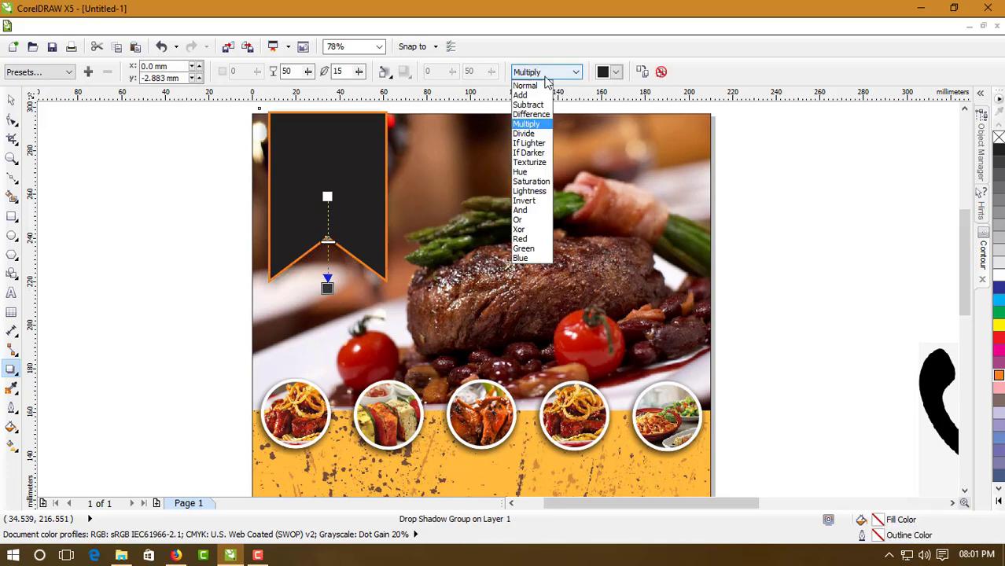
{"action": "left_click", "coordinate": [535, 85]}
{"action": "left_click", "coordinate": [616, 72]}
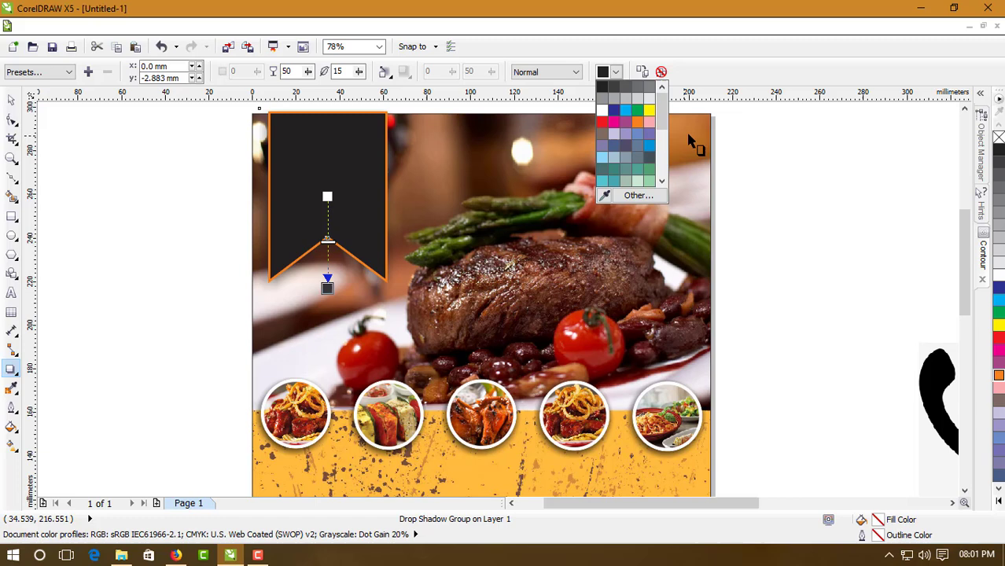
{"action": "left_click", "coordinate": [661, 177]}
{"action": "left_click", "coordinate": [651, 187]}
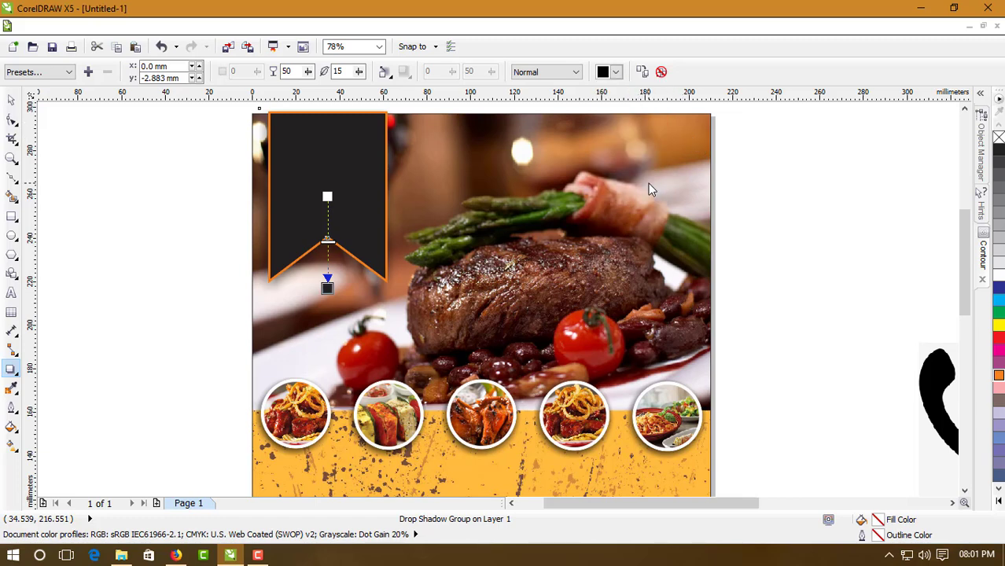
Set the ribbon shadow's opacity to 77 and lower its feathering to about 12
{"action": "left_click", "coordinate": [308, 72]}
{"action": "left_click_drag", "start_coordinate": [312, 89], "coordinate": [332, 88]}
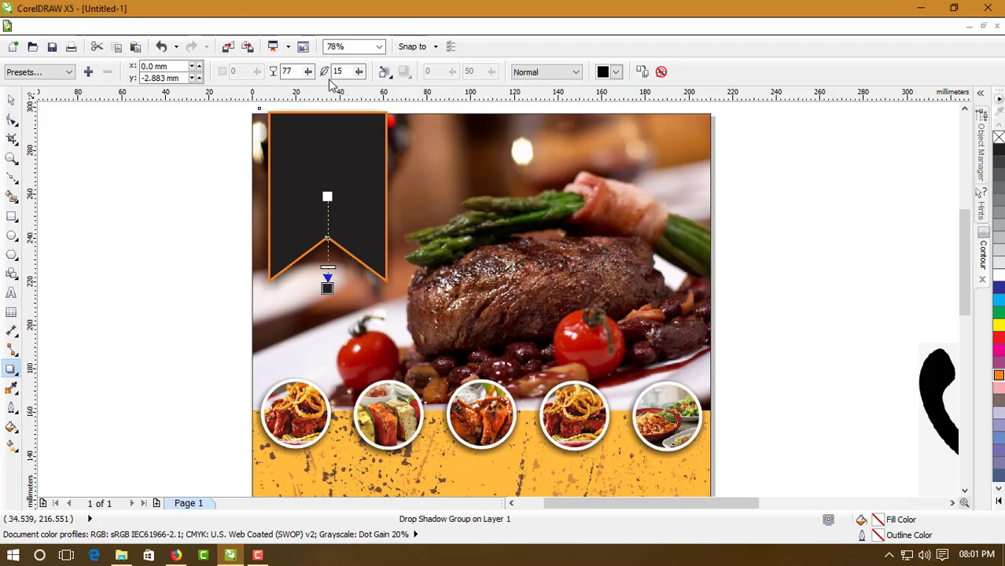
{"action": "left_click", "coordinate": [358, 71]}
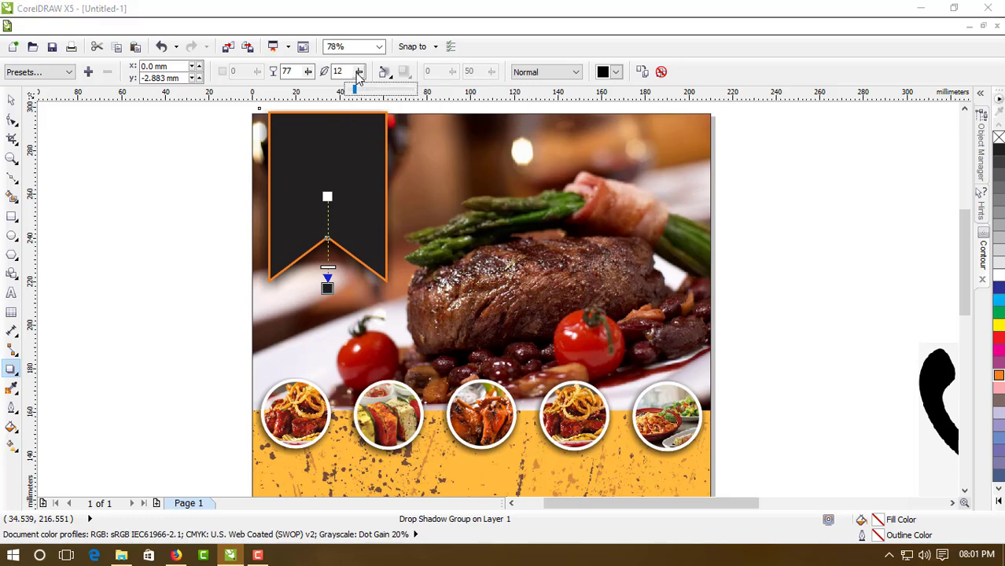
{"action": "left_click_drag", "start_coordinate": [358, 76], "coordinate": [359, 74]}
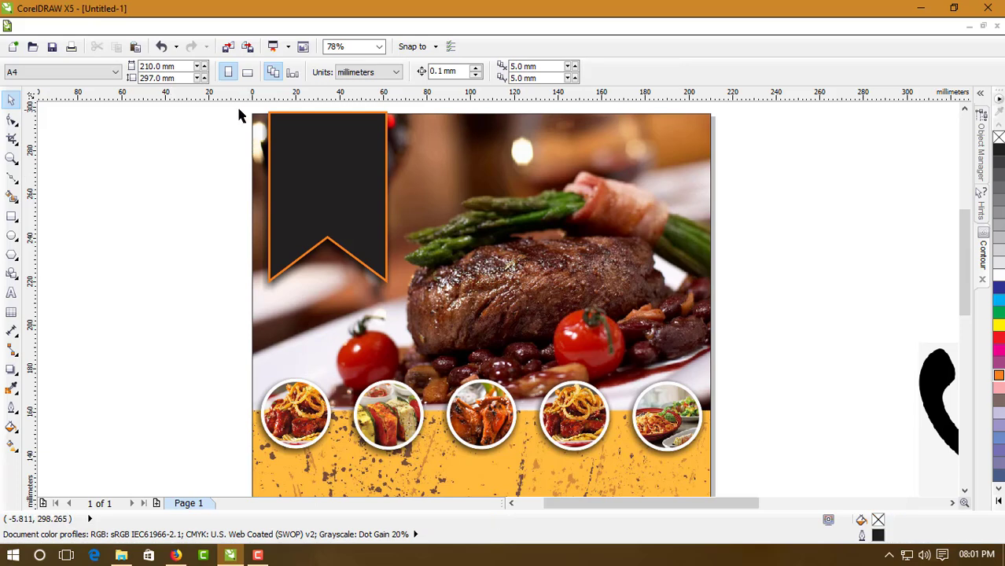
Group the black ribbon, its orange border and the shadow, and PowerClip the group inside the page-sized rectangle
{"action": "left_click_drag", "start_coordinate": [239, 111], "coordinate": [406, 313]}
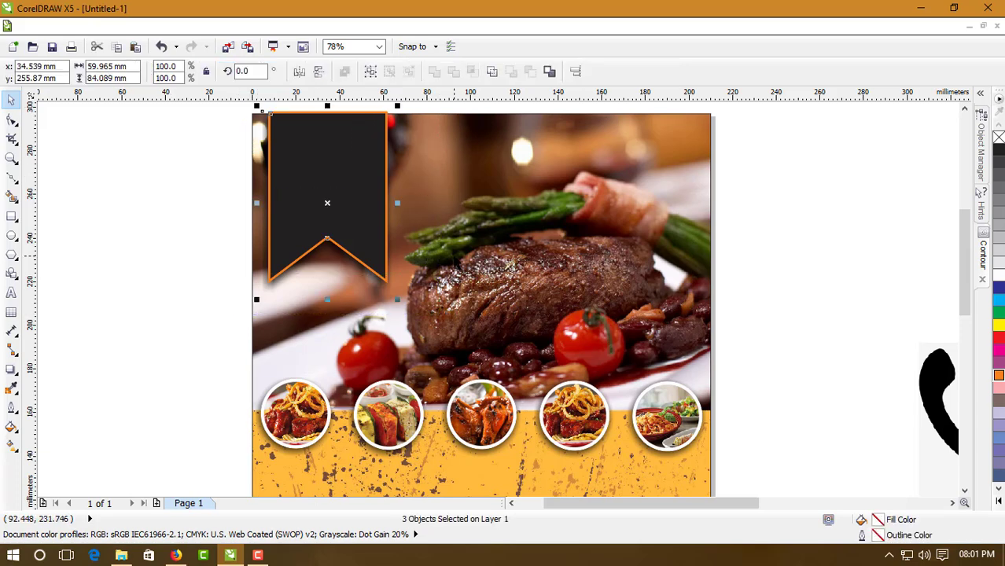
{"action": "key", "text": "ctrl+g"}
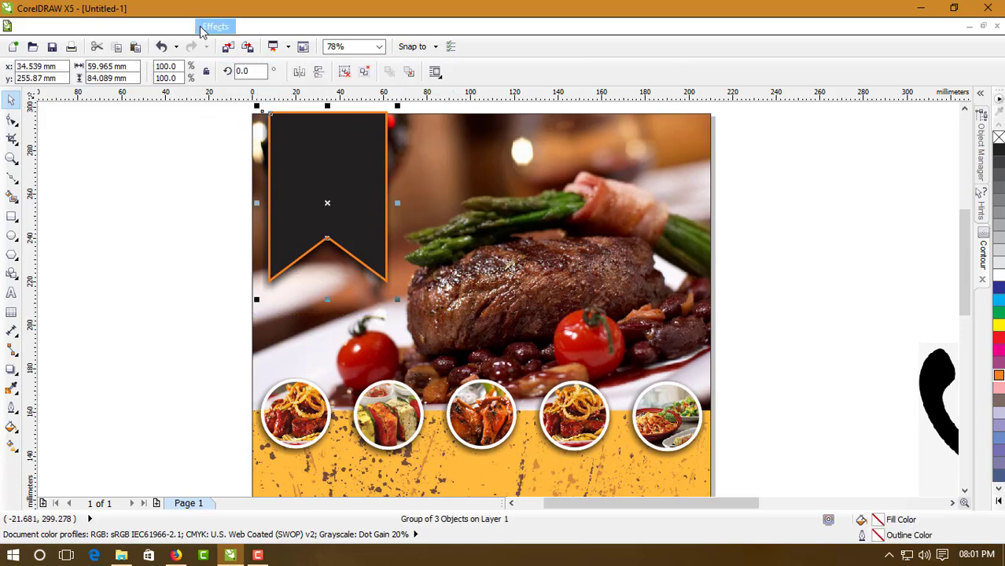
{"action": "left_click", "coordinate": [208, 27]}
{"action": "mouse_move", "coordinate": [270, 238]}
{"action": "left_click", "coordinate": [392, 235]}
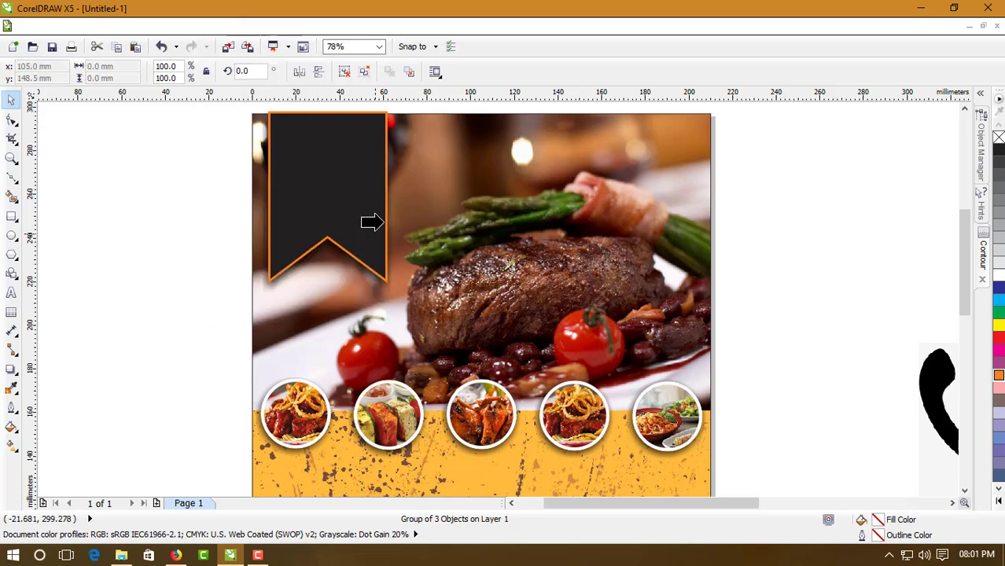
{"action": "left_click", "coordinate": [398, 156]}
{"action": "left_click", "coordinate": [206, 165]}
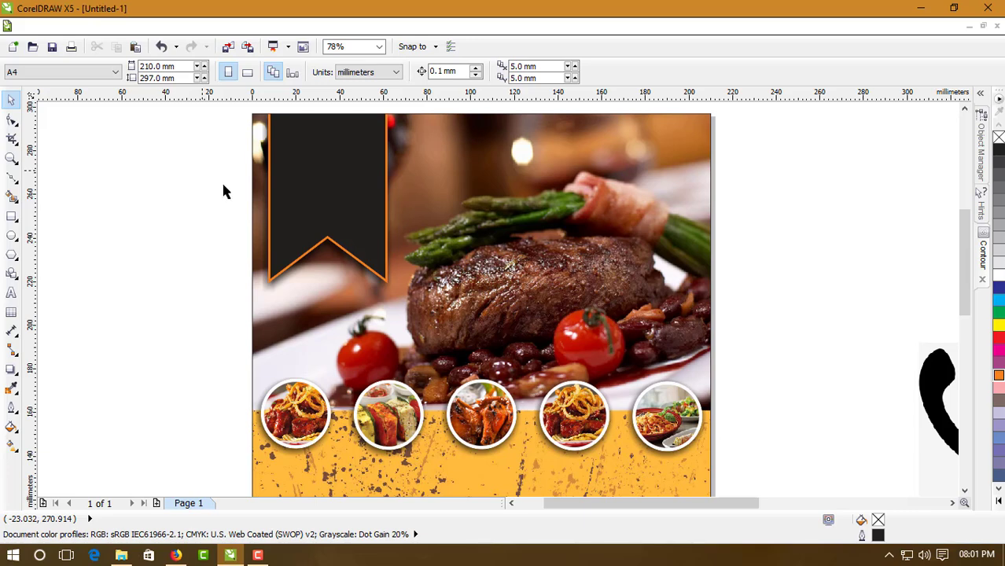
Remove the outline from the page-sized PowerClip rectangle by setting its width to None
{"action": "left_click", "coordinate": [467, 143]}
{"action": "left_click", "coordinate": [684, 71]}
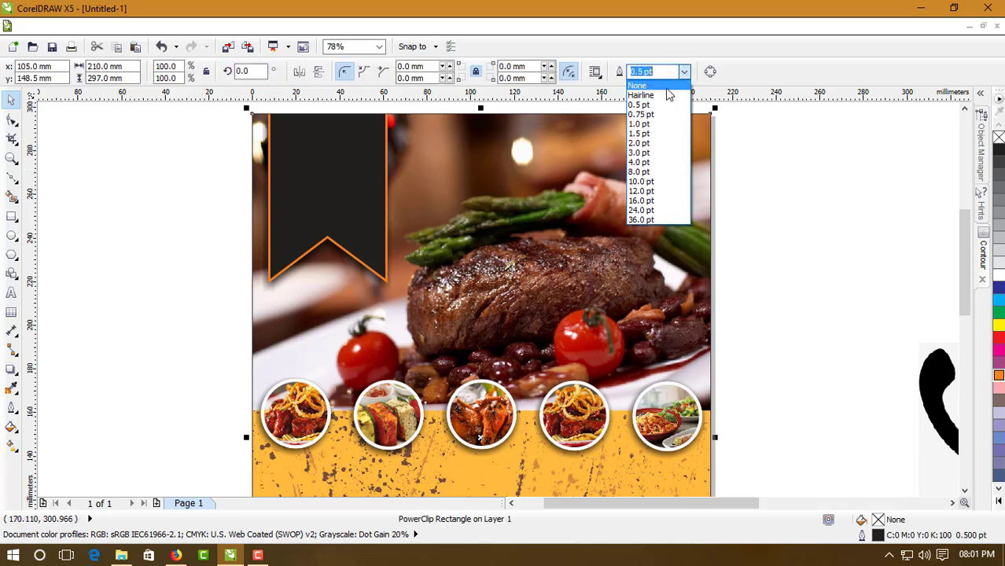
{"action": "left_click", "coordinate": [641, 82]}
{"action": "left_click", "coordinate": [756, 166]}
Move the torn-paper image onto the flyer's yellow area below the food circles and scale it to 78.4%
{"action": "left_click", "coordinate": [12, 158]}
{"action": "right_click", "coordinate": [408, 269]}
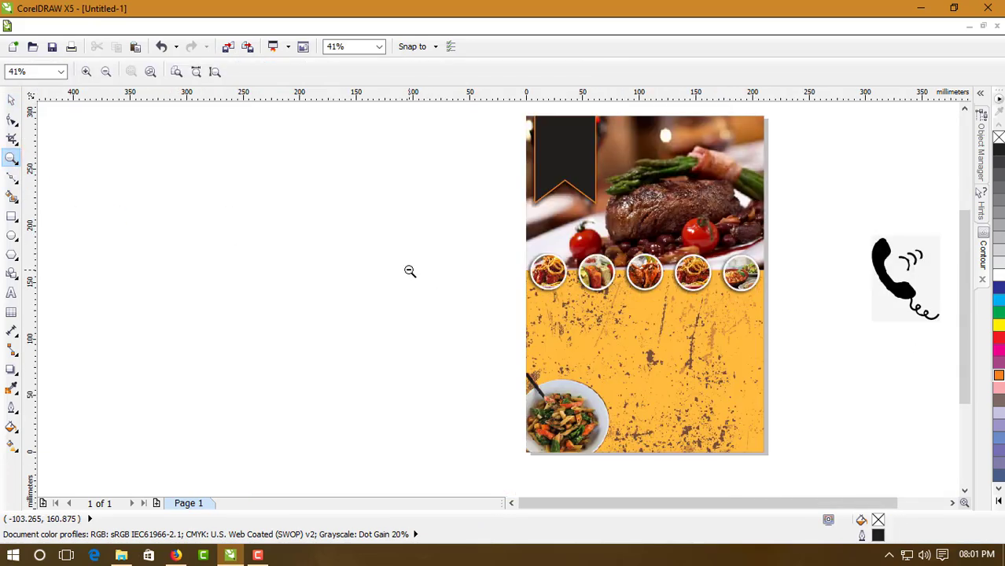
{"action": "left_click_drag", "start_coordinate": [516, 112], "coordinate": [899, 466]}
{"action": "left_click", "coordinate": [12, 101]}
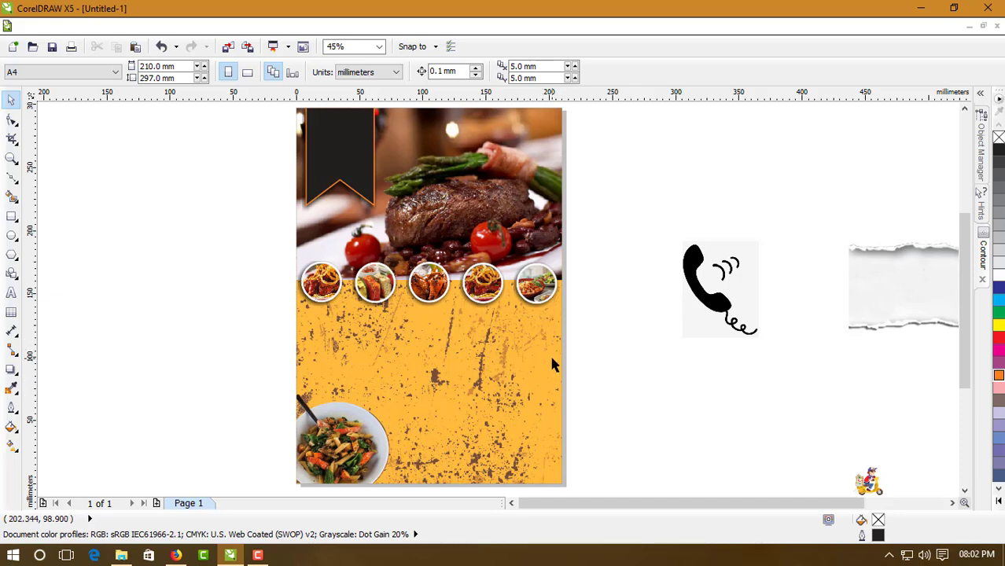
{"action": "left_click", "coordinate": [865, 330]}
{"action": "left_click_drag", "start_coordinate": [889, 301], "coordinate": [711, 402]}
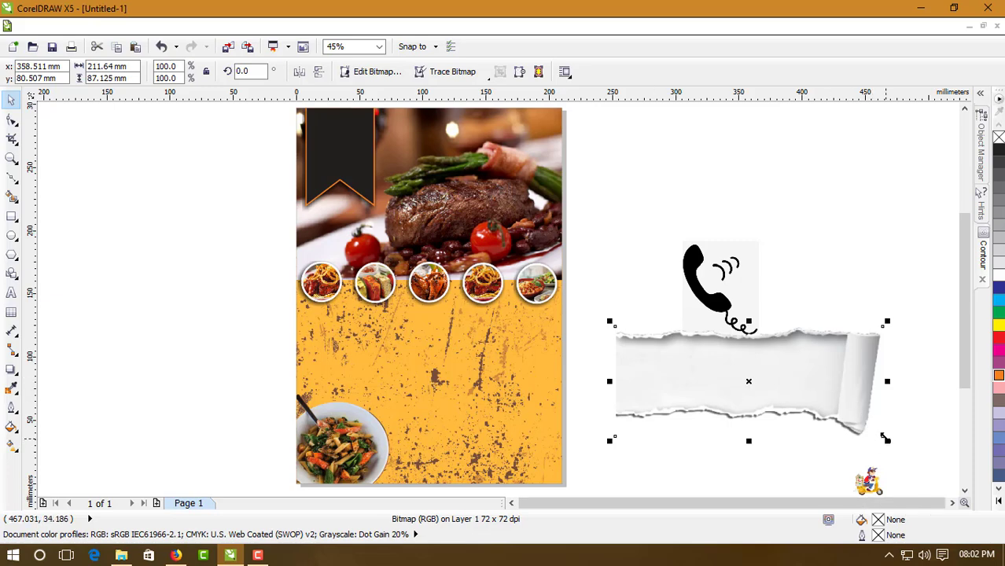
{"action": "left_click_drag", "start_coordinate": [774, 380], "coordinate": [506, 368]}
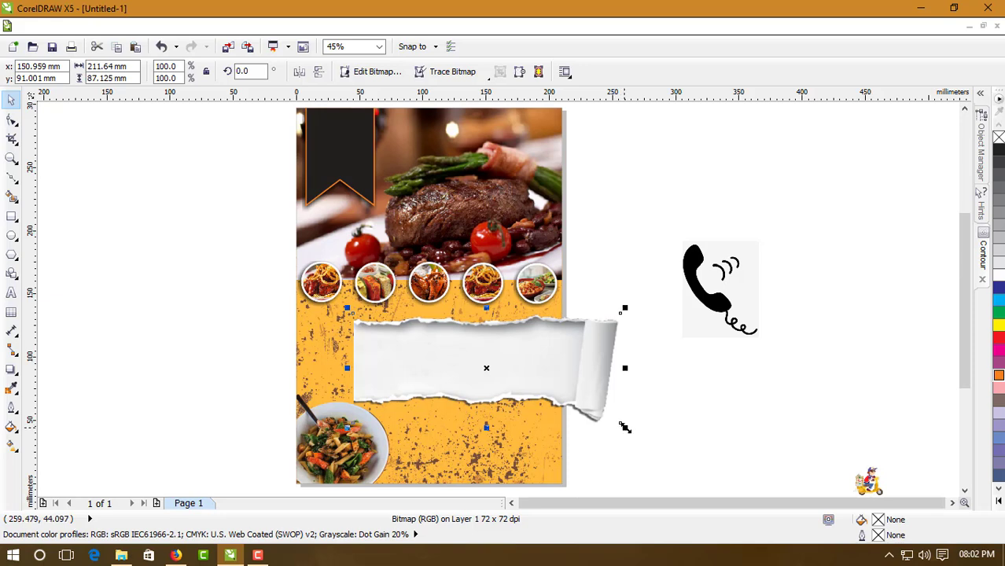
{"action": "mouse_move", "coordinate": [625, 427]}
{"action": "left_mouse_down"}
{"action": "mouse_move", "coordinate": [629, 399]}
{"action": "mouse_move", "coordinate": [631, 409]}
{"action": "left_mouse_up"}
Mirror the torn-paper image horizontally and align its right edge with the flyer background's right edge
{"action": "left_click", "coordinate": [300, 71]}
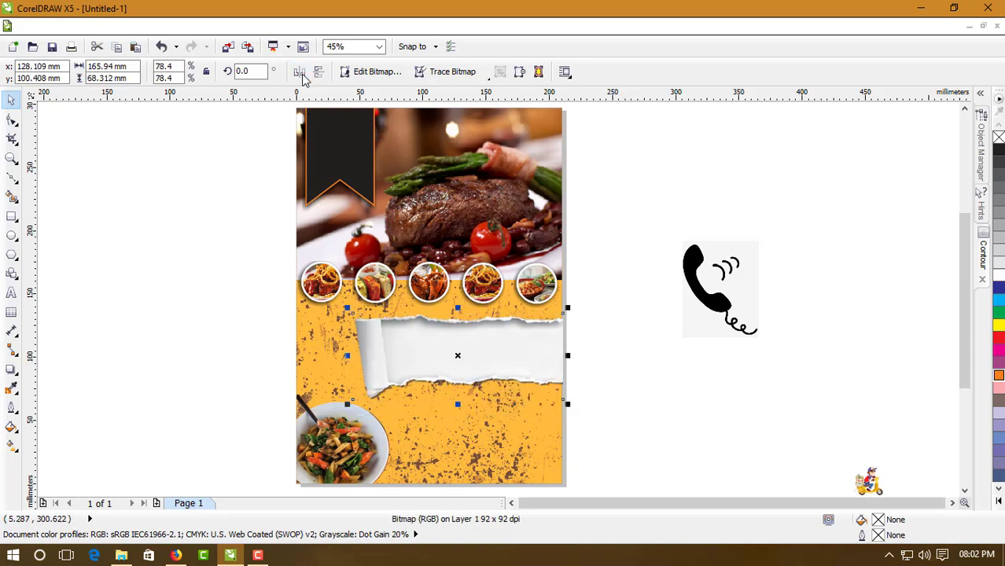
{"action": "left_click", "coordinate": [319, 72]}
{"action": "left_click_drag", "start_coordinate": [491, 343], "coordinate": [501, 344]}
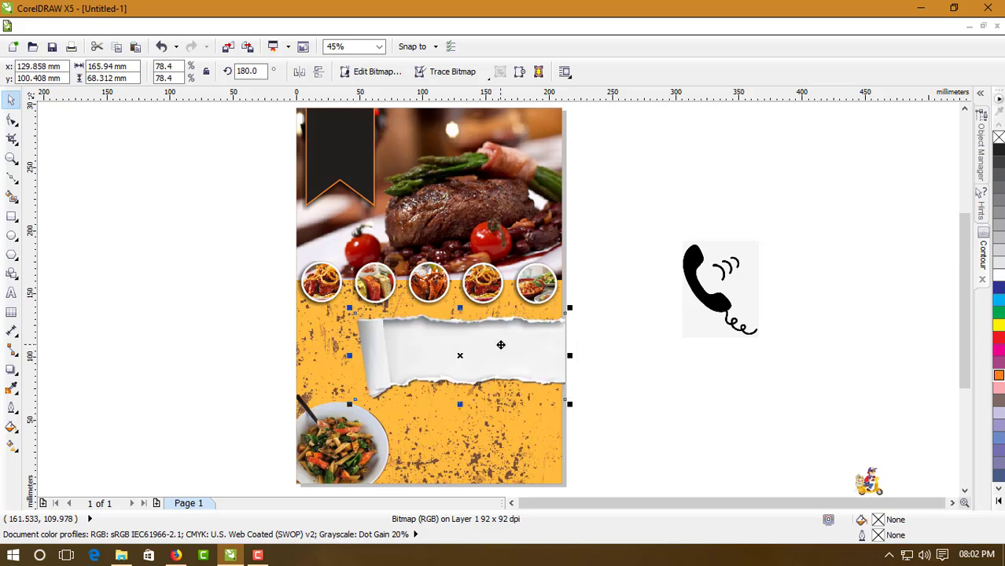
{"action": "left_click", "coordinate": [523, 406], "text": "shift"}
{"action": "key", "text": "c"}
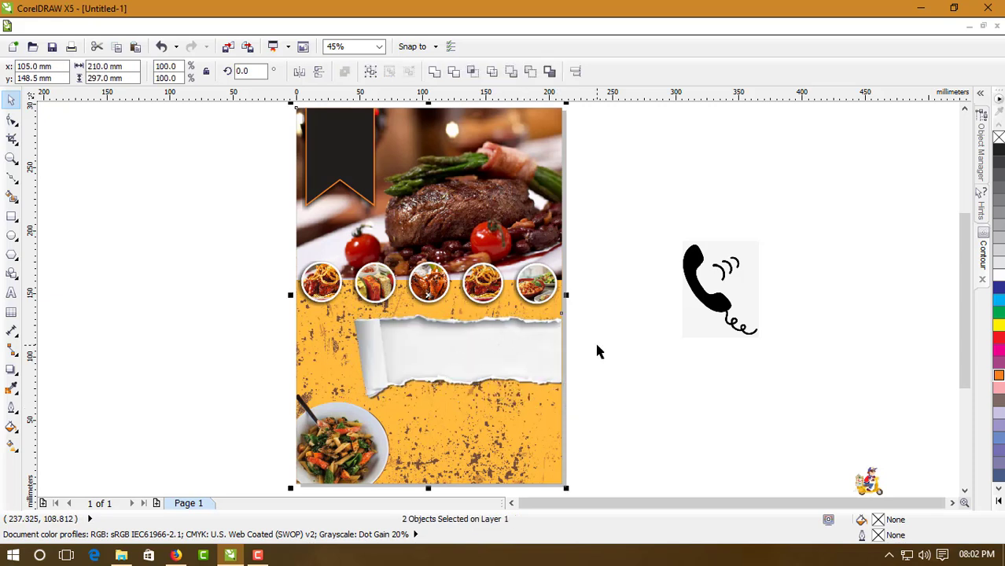
Scale the torn-paper image to 66.9% and keep its right edge aligned with the flyer background's right edge
{"action": "left_click", "coordinate": [594, 343]}
{"action": "left_click", "coordinate": [527, 370]}
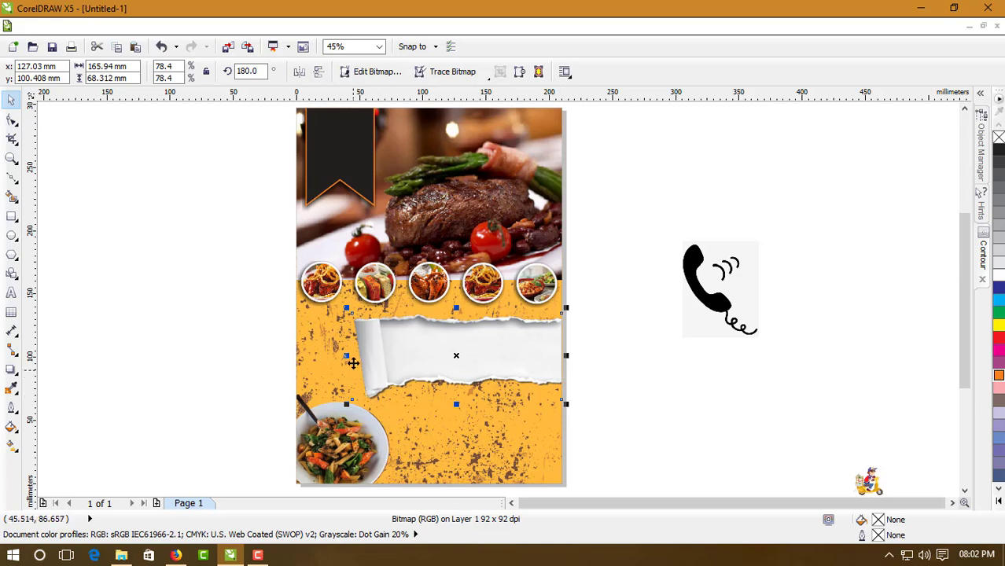
{"action": "left_click_drag", "start_coordinate": [347, 311], "coordinate": [381, 325]}
{"action": "left_click_drag", "start_coordinate": [507, 356], "coordinate": [506, 347]}
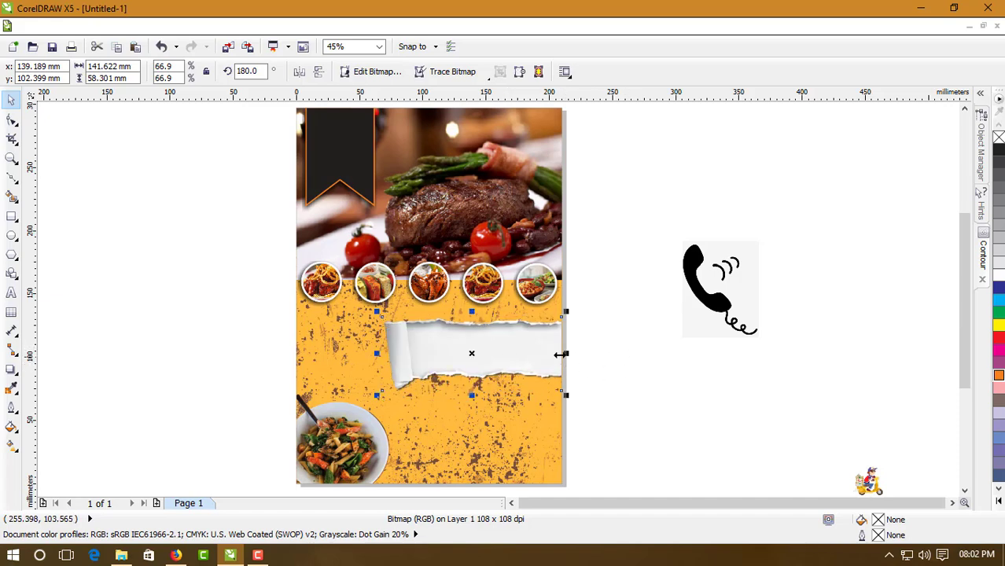
{"action": "left_click", "coordinate": [526, 422]}
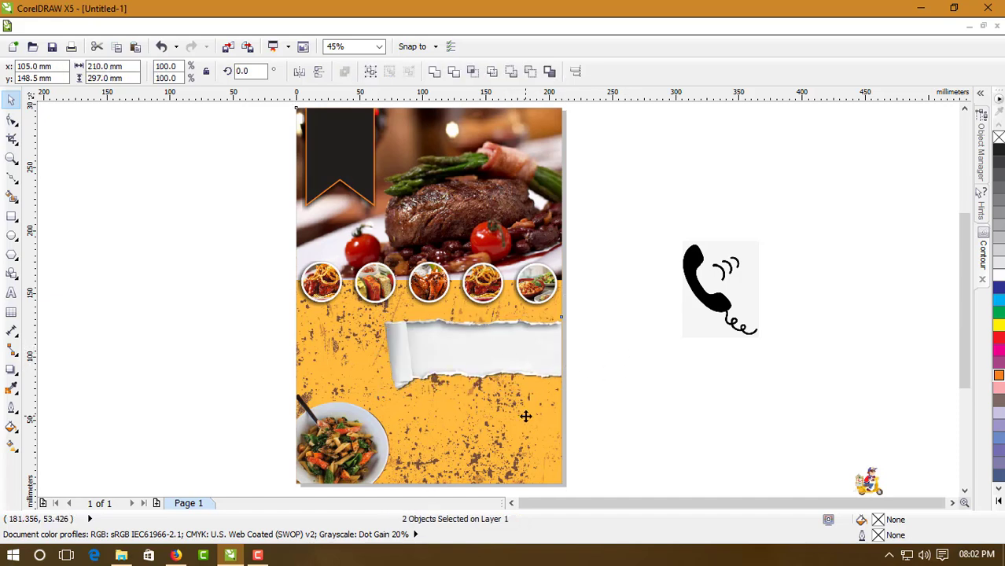
{"action": "left_click", "coordinate": [583, 390]}
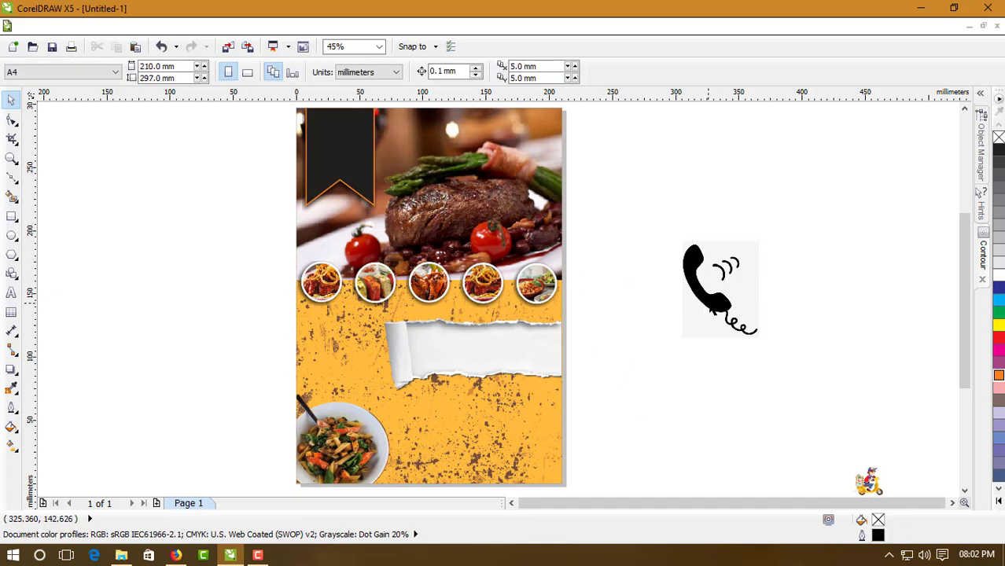
Enlarge the pizza-delivery scooter image to 163.7% and move it just outside the page beside the flyer's lower right
{"action": "left_click_drag", "start_coordinate": [966, 349], "coordinate": [966, 379]}
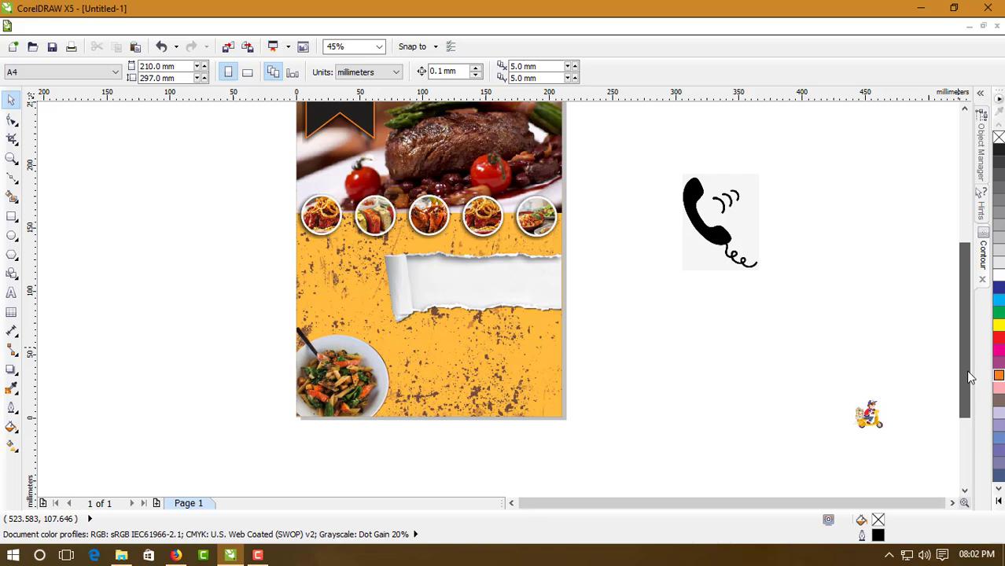
{"action": "left_click", "coordinate": [866, 415]}
{"action": "left_click_drag", "start_coordinate": [843, 393], "coordinate": [813, 361]}
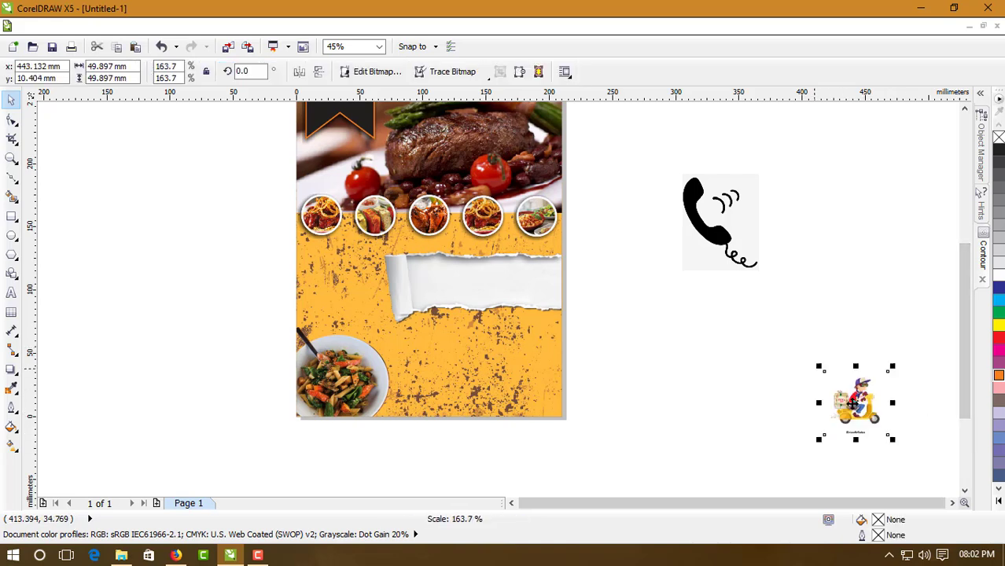
{"action": "left_click_drag", "start_coordinate": [858, 413], "coordinate": [638, 373]}
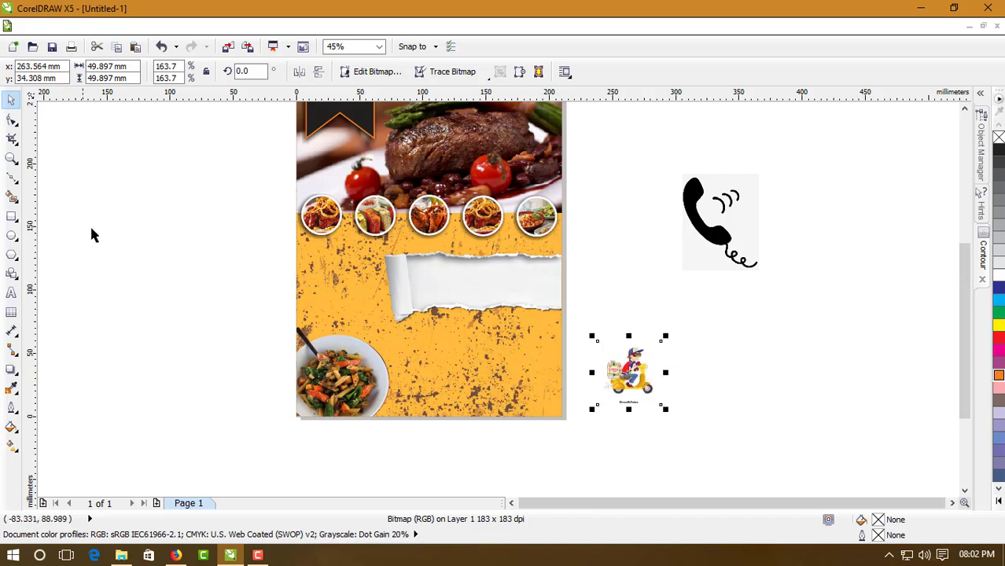
Draw a rectangle about 103 × 26 mm near the flyer's lower right corner and align its right edge with the flyer background
{"action": "left_click", "coordinate": [12, 217]}
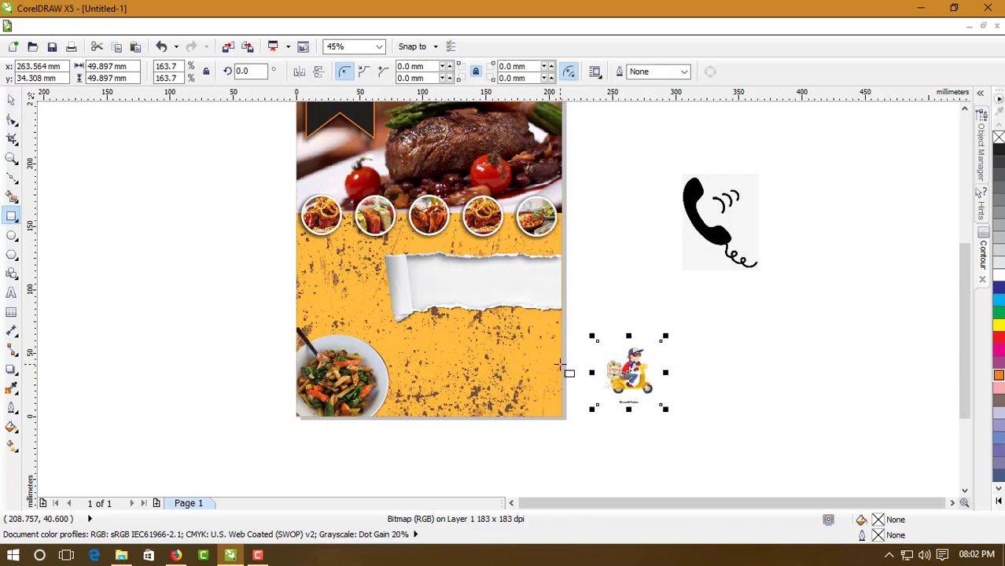
{"action": "left_click", "coordinate": [12, 157]}
{"action": "left_click_drag", "start_coordinate": [224, 281], "coordinate": [685, 429]}
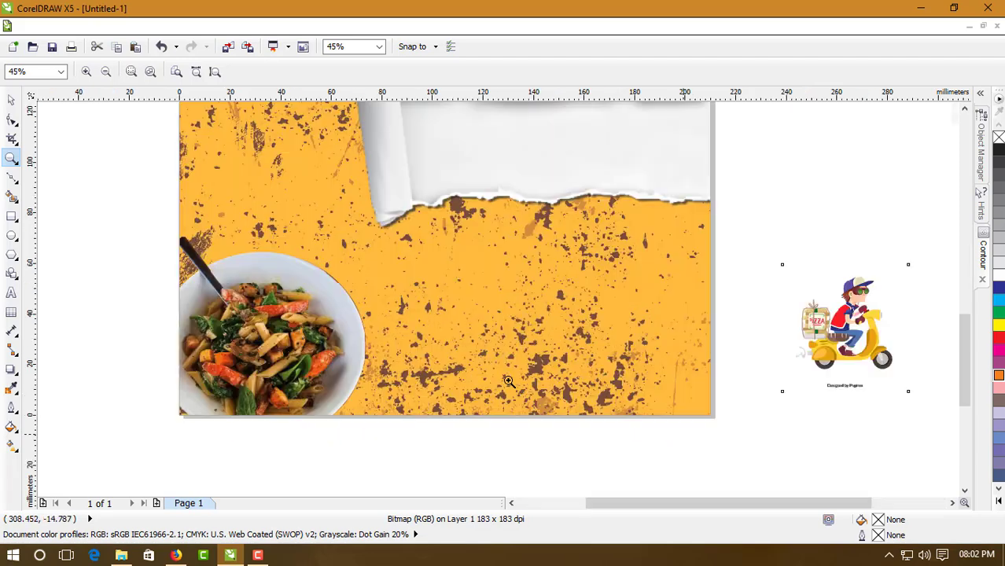
{"action": "left_click", "coordinate": [12, 217]}
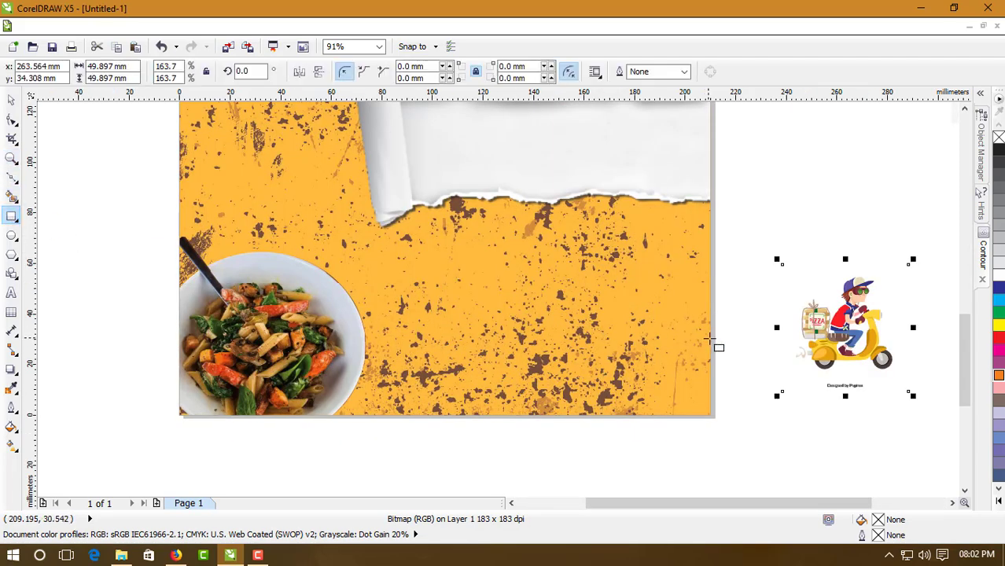
{"action": "left_click_drag", "start_coordinate": [711, 340], "coordinate": [450, 405]}
{"action": "left_click", "coordinate": [11, 100]}
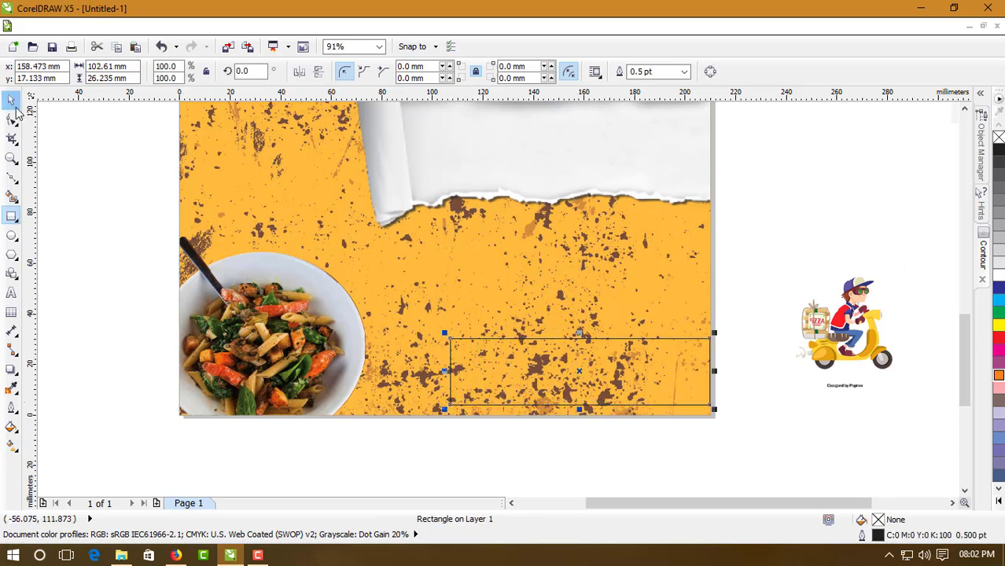
{"action": "left_click", "coordinate": [560, 287], "text": "shift"}
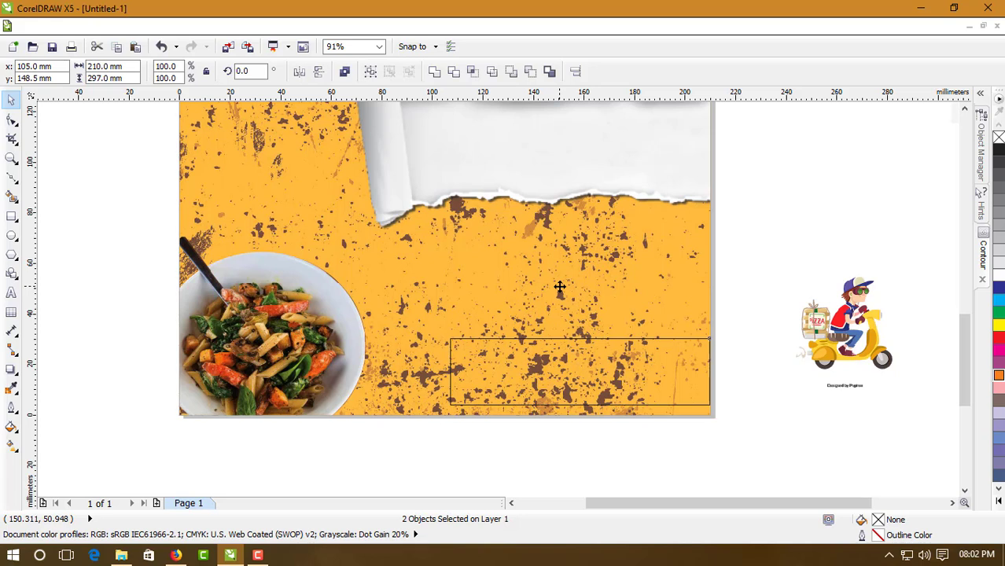
{"action": "left_click", "coordinate": [662, 377], "text": "shift"}
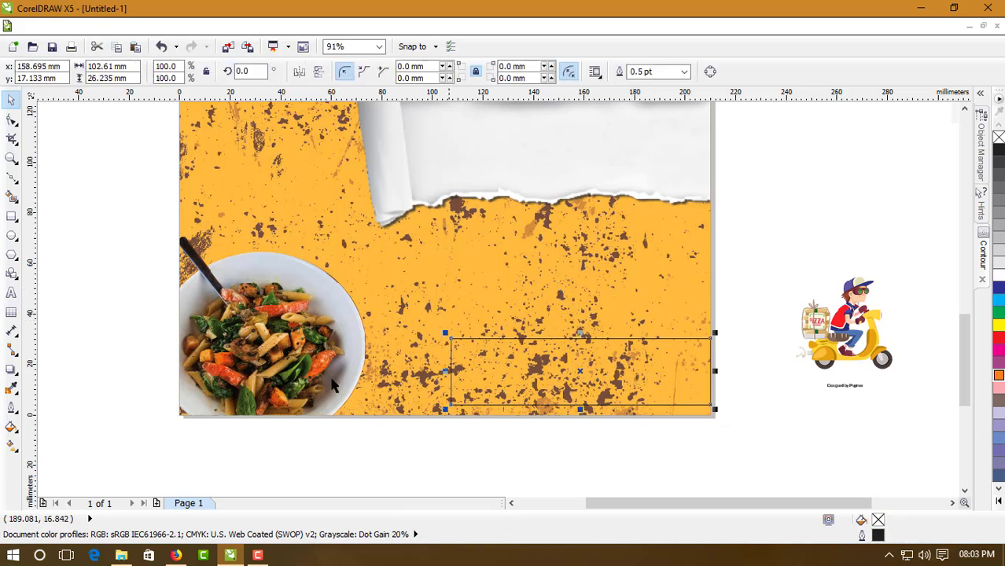
Fill the rectangle with the brown sampled from a background spot below the torn paper and set its outline width to None
{"action": "left_click", "coordinate": [11, 388]}
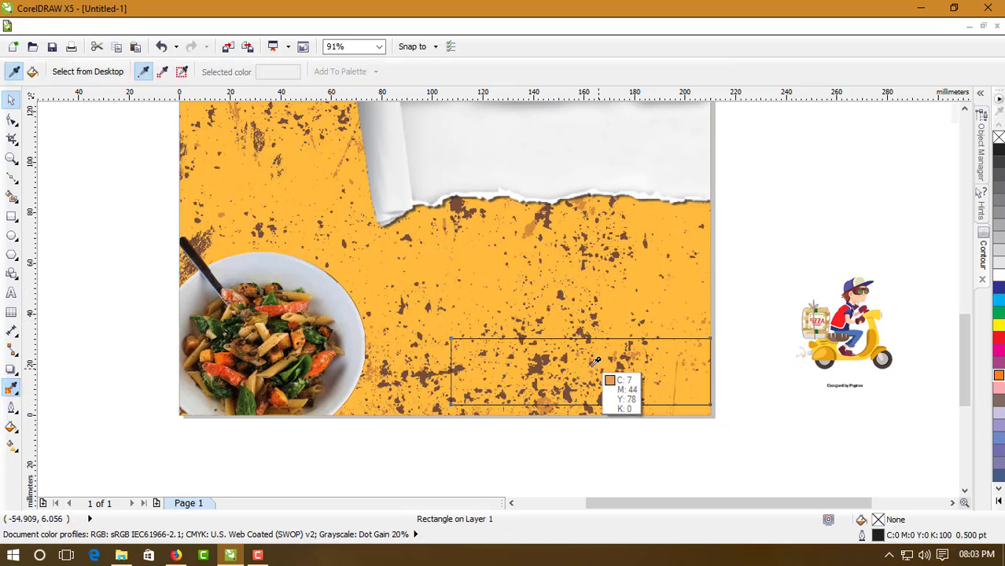
{"action": "left_click", "coordinate": [460, 206]}
{"action": "left_click", "coordinate": [590, 359]}
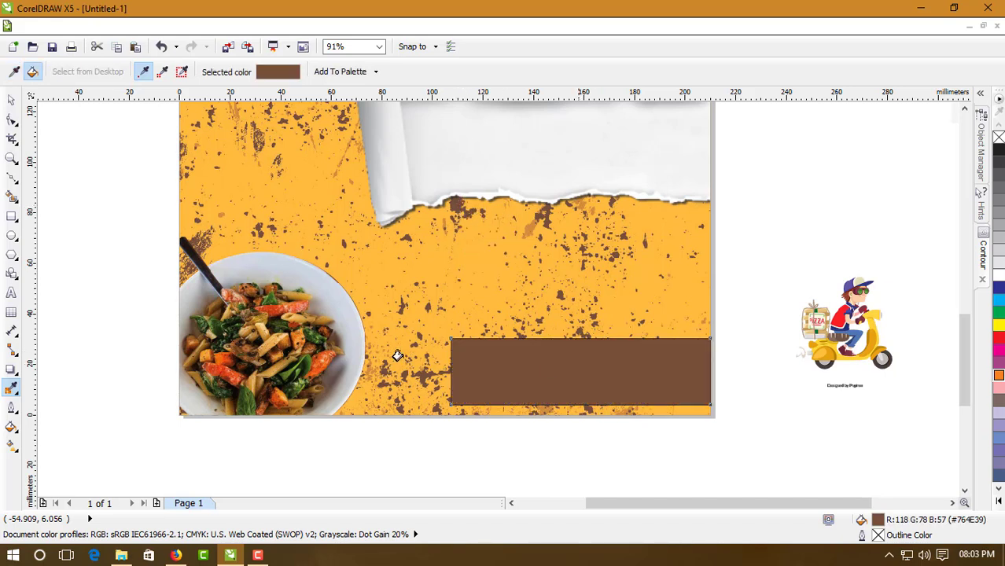
{"action": "left_click", "coordinate": [11, 99]}
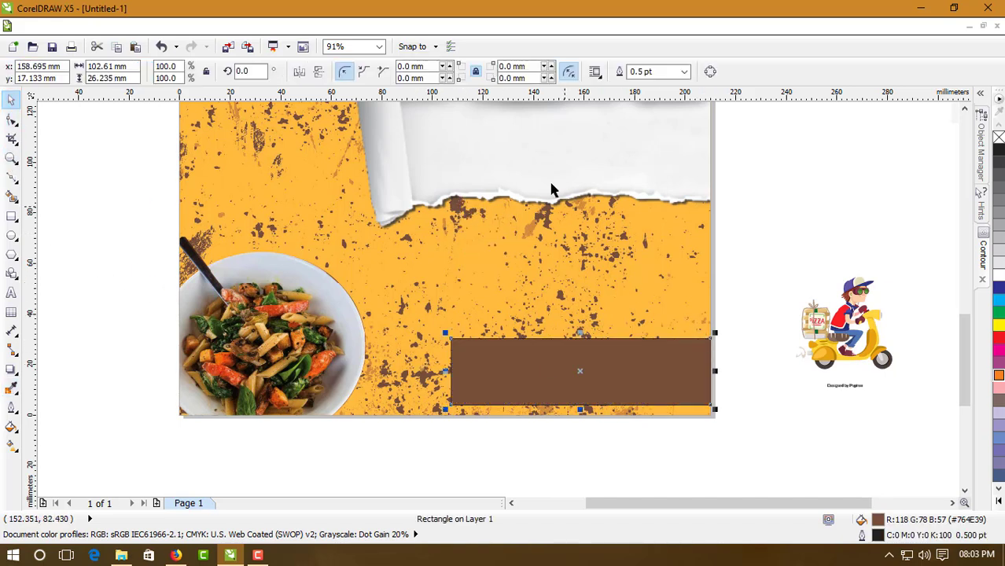
{"action": "left_click", "coordinate": [684, 72]}
{"action": "left_click", "coordinate": [653, 82]}
{"action": "key", "text": "Escape"}
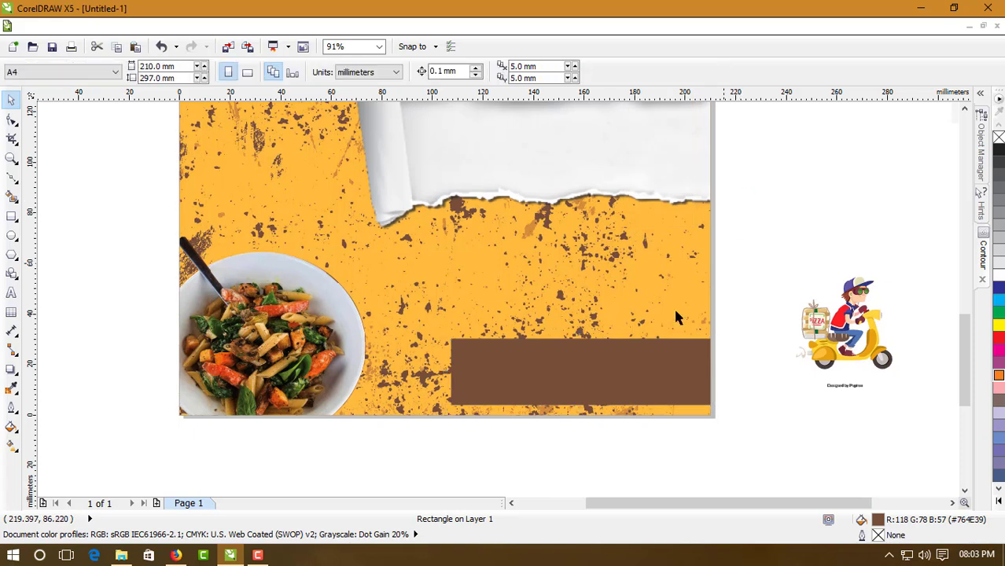
Fade the brown rectangle's left end with a linear transparency and enlarge the rectangle toward the bowl to about 129 × 33 mm
{"action": "left_click", "coordinate": [627, 343]}
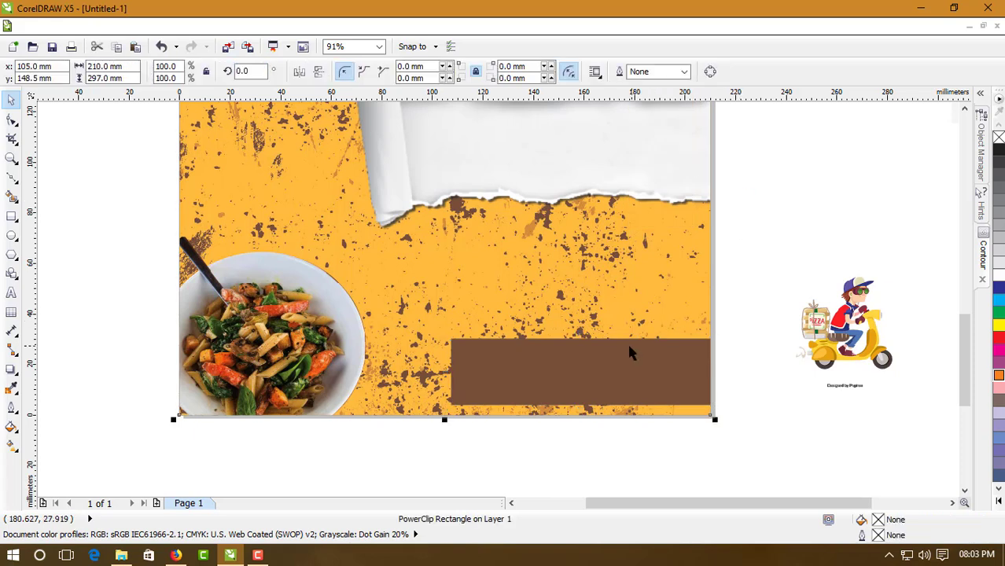
{"action": "left_click", "coordinate": [14, 372]}
{"action": "left_click", "coordinate": [83, 466]}
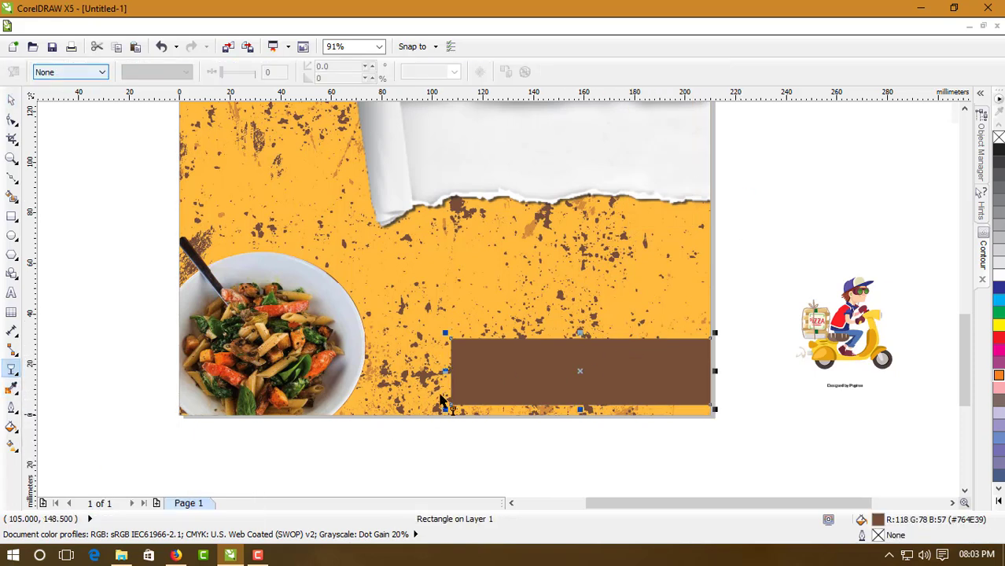
{"action": "left_click_drag", "start_coordinate": [555, 371], "coordinate": [485, 373]}
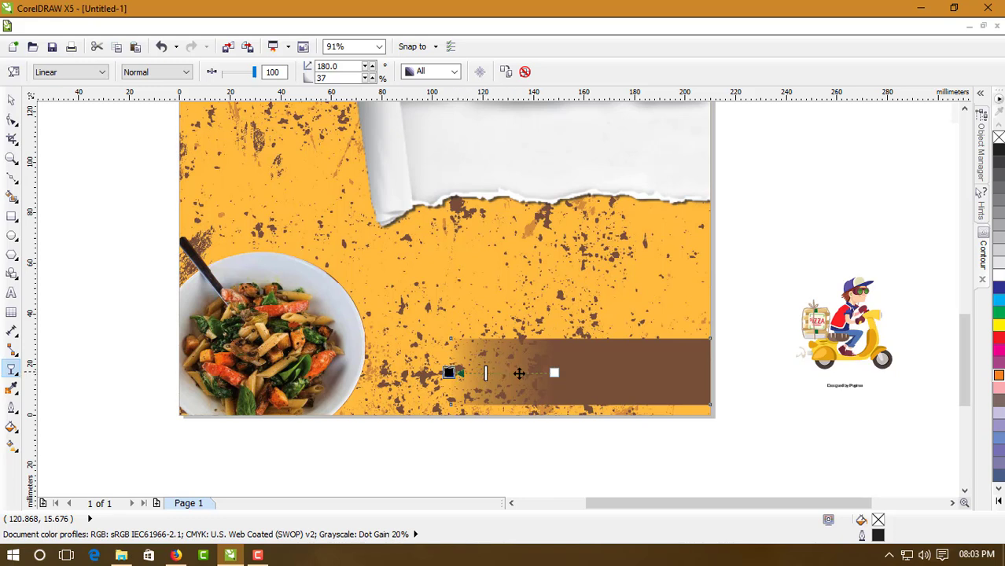
{"action": "left_click_drag", "start_coordinate": [554, 372], "coordinate": [522, 373]}
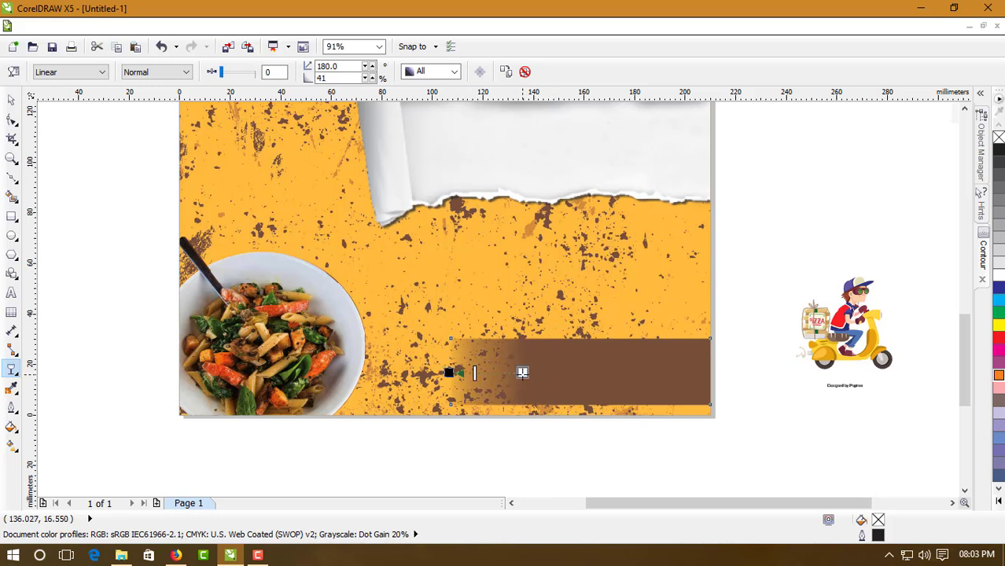
{"action": "left_click_drag", "start_coordinate": [450, 373], "coordinate": [454, 373]}
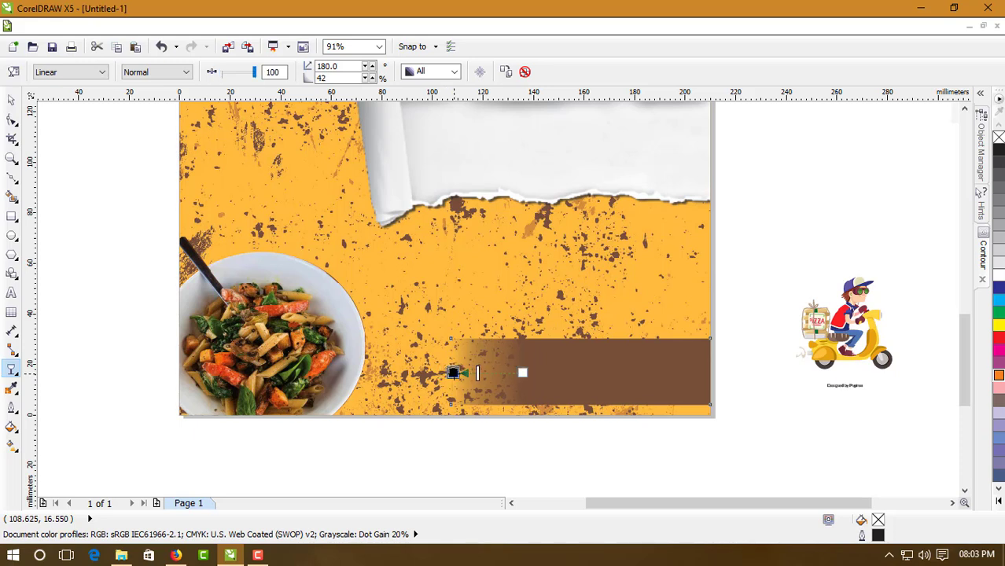
{"action": "left_click", "coordinate": [11, 99]}
{"action": "mouse_move", "coordinate": [451, 337]}
{"action": "left_mouse_down"}
{"action": "mouse_move", "coordinate": [397, 307]}
{"action": "mouse_move", "coordinate": [397, 315]}
{"action": "left_mouse_up"}
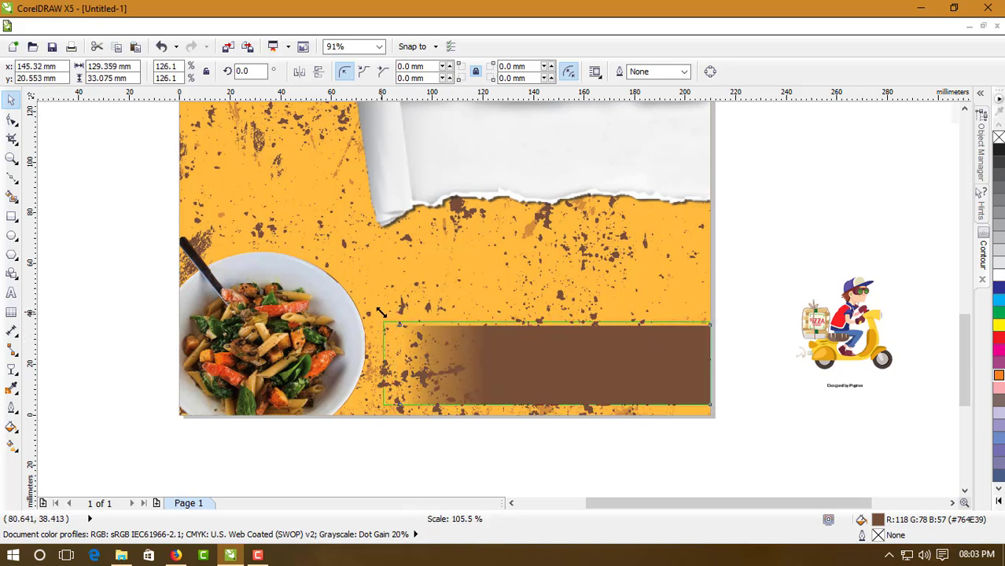
Place the scooter image in front of the brown strip near its right end and scale it to 83.8%
{"action": "left_click", "coordinate": [840, 330]}
{"action": "left_click_drag", "start_coordinate": [842, 329], "coordinate": [665, 356]}
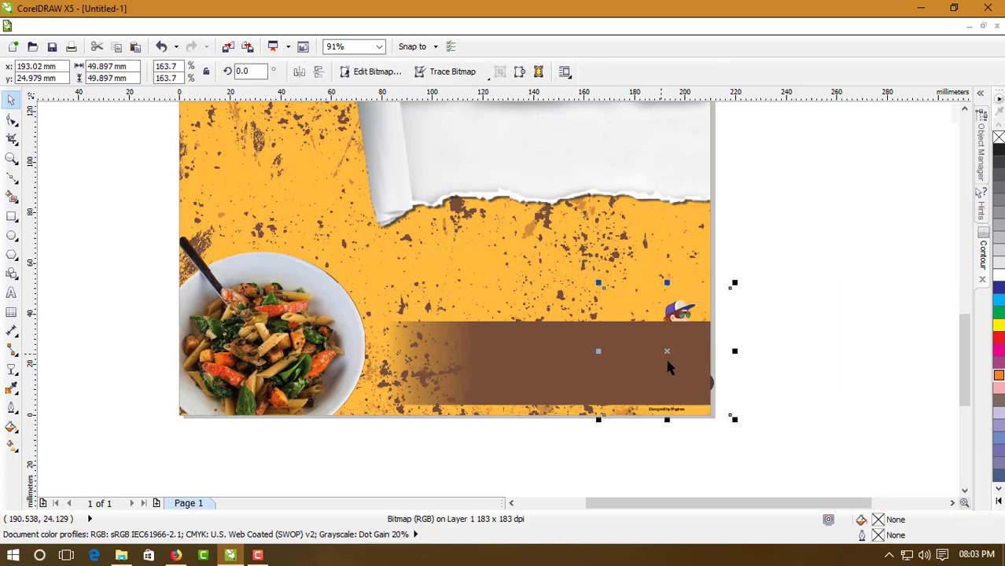
{"action": "key", "text": "shift+Page_Up"}
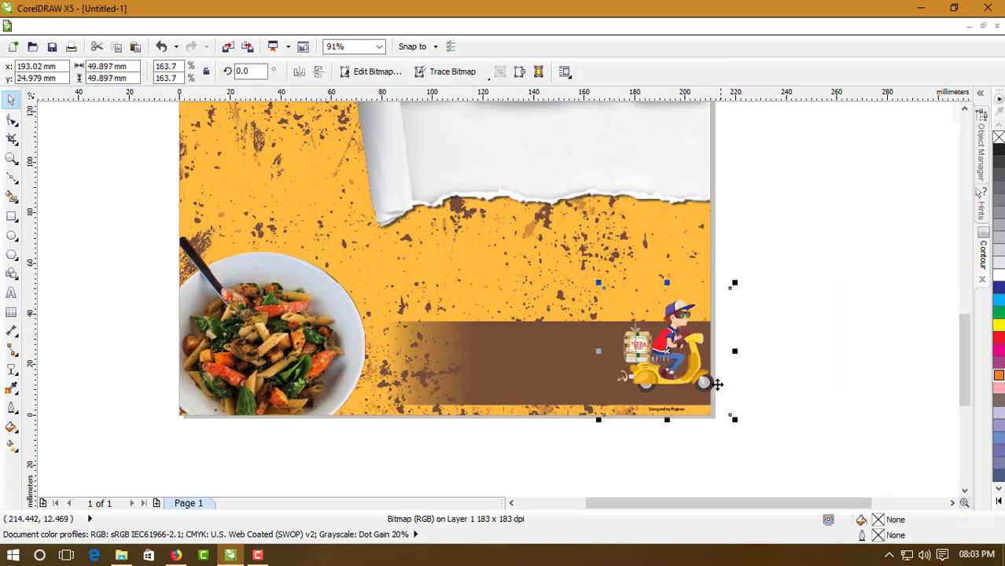
{"action": "left_click_drag", "start_coordinate": [732, 289], "coordinate": [666, 354]}
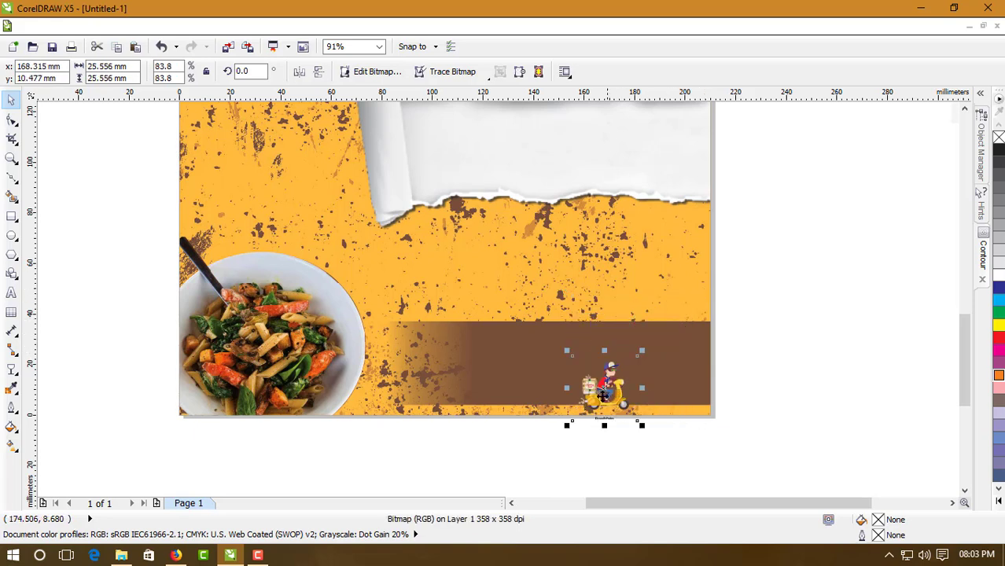
{"action": "left_click_drag", "start_coordinate": [600, 395], "coordinate": [661, 371]}
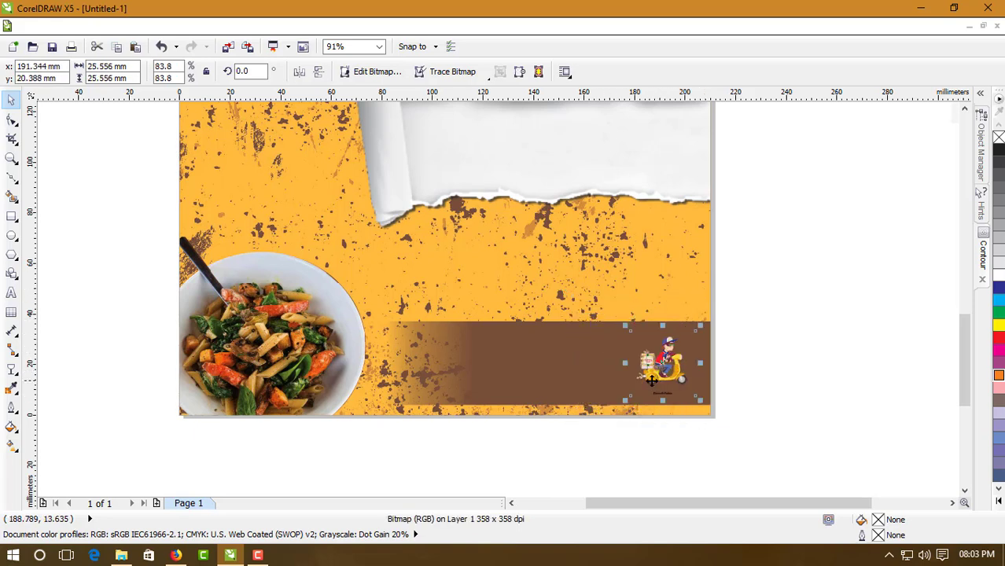
{"action": "left_click_drag", "start_coordinate": [347, 271], "coordinate": [767, 421]}
{"action": "key", "text": "Escape"}
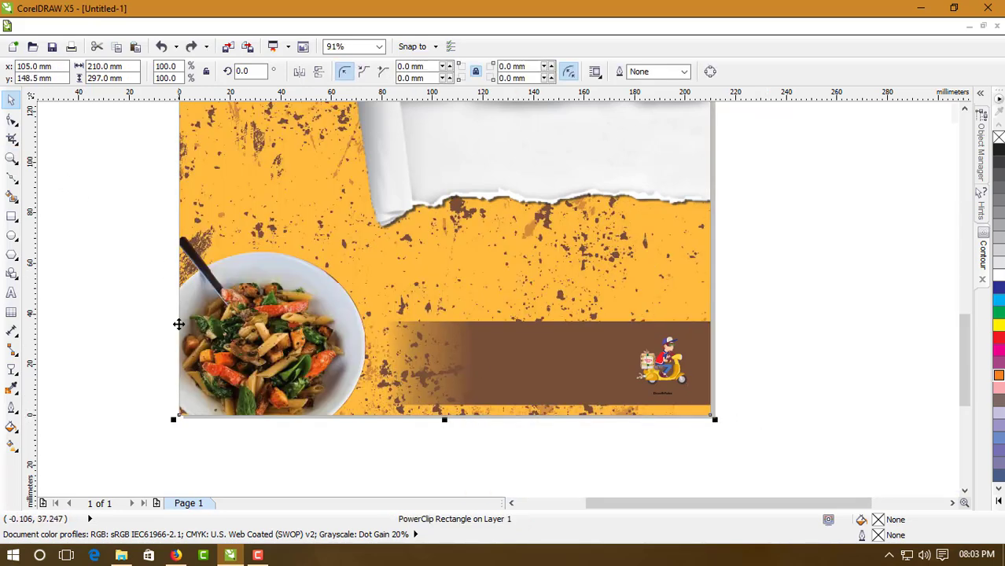
Crop the scooter bitmap with the Shape tool, removing the caption below it and the empty margins around the rider
{"action": "left_click", "coordinate": [11, 159]}
{"action": "left_click_drag", "start_coordinate": [778, 432], "coordinate": [576, 318]}
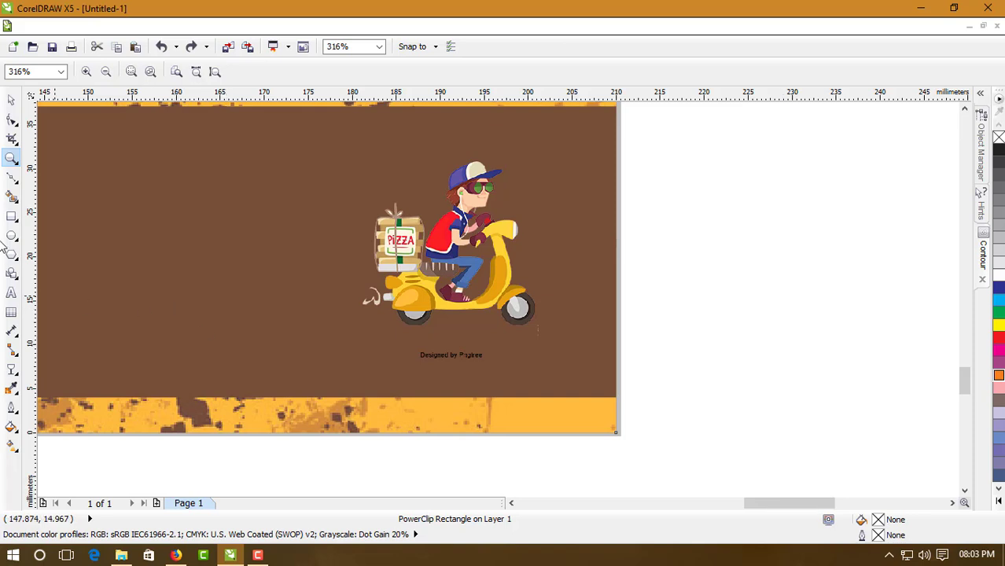
{"action": "left_click", "coordinate": [11, 120]}
{"action": "left_click", "coordinate": [420, 345]}
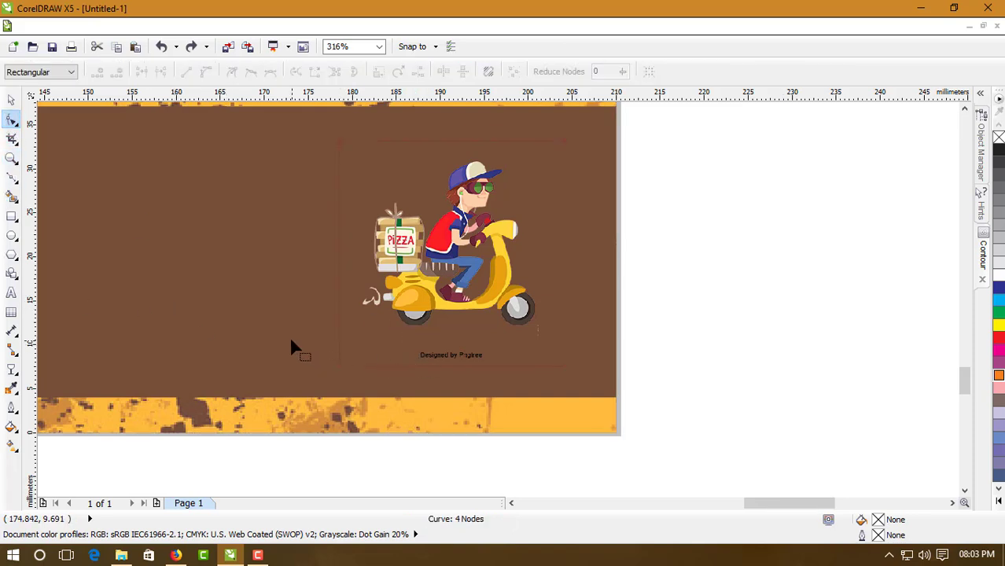
{"action": "left_click_drag", "start_coordinate": [554, 393], "coordinate": [561, 337]}
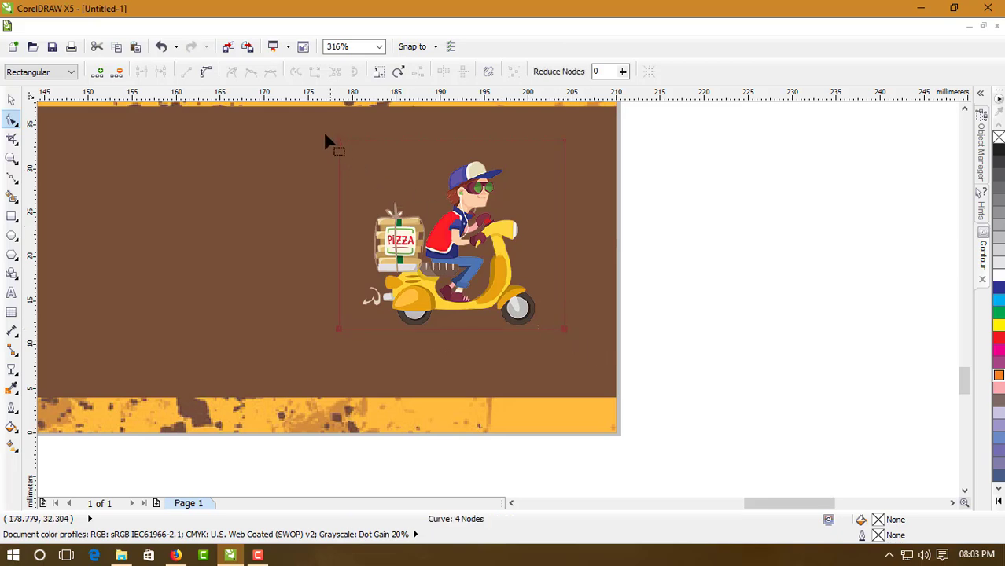
{"action": "left_click_drag", "start_coordinate": [564, 141], "coordinate": [562, 156]}
{"action": "left_click_drag", "start_coordinate": [565, 330], "coordinate": [536, 331]}
{"action": "left_click_drag", "start_coordinate": [338, 330], "coordinate": [358, 330]}
Enlarge the cropped scooter image to 128% and move it slightly left within the brown strip
{"action": "left_click", "coordinate": [11, 100]}
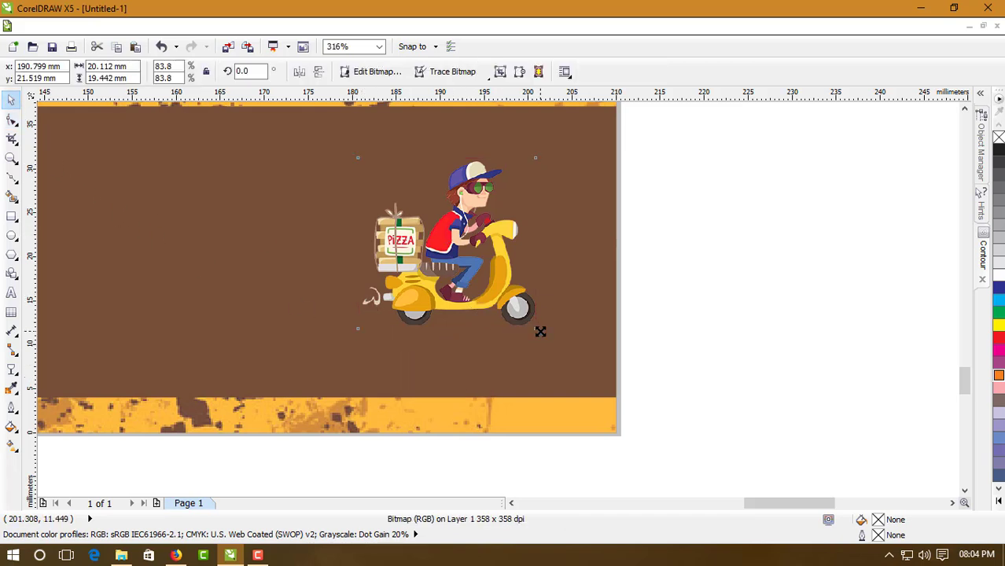
{"action": "left_click_drag", "start_coordinate": [541, 330], "coordinate": [586, 378]}
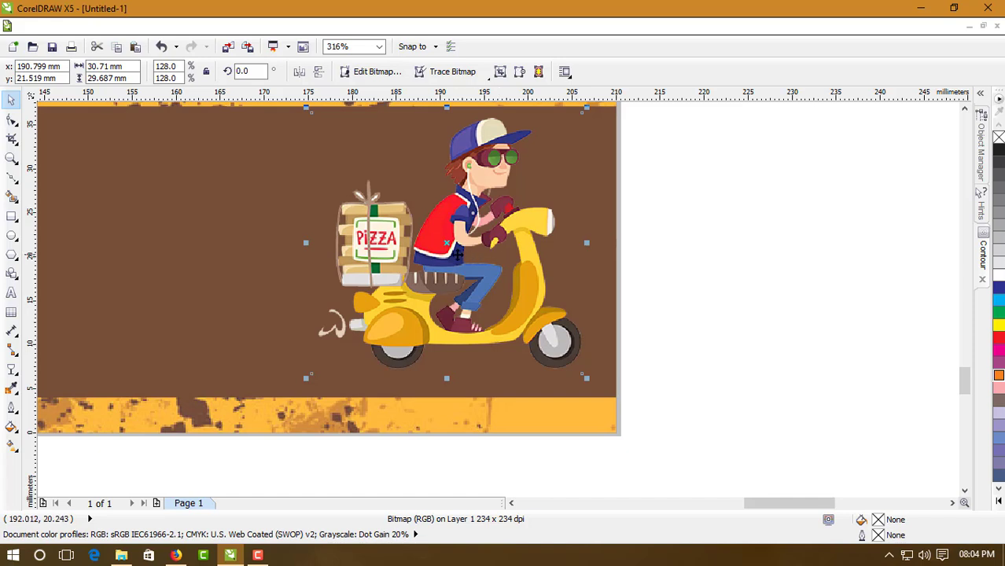
{"action": "left_click_drag", "start_coordinate": [459, 255], "coordinate": [391, 259]}
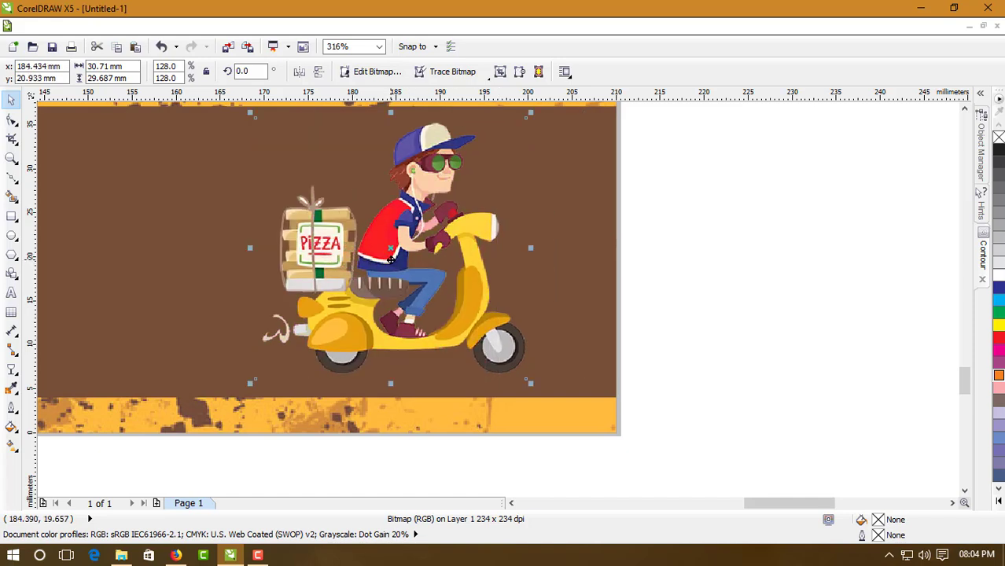
{"action": "key", "text": "Escape"}
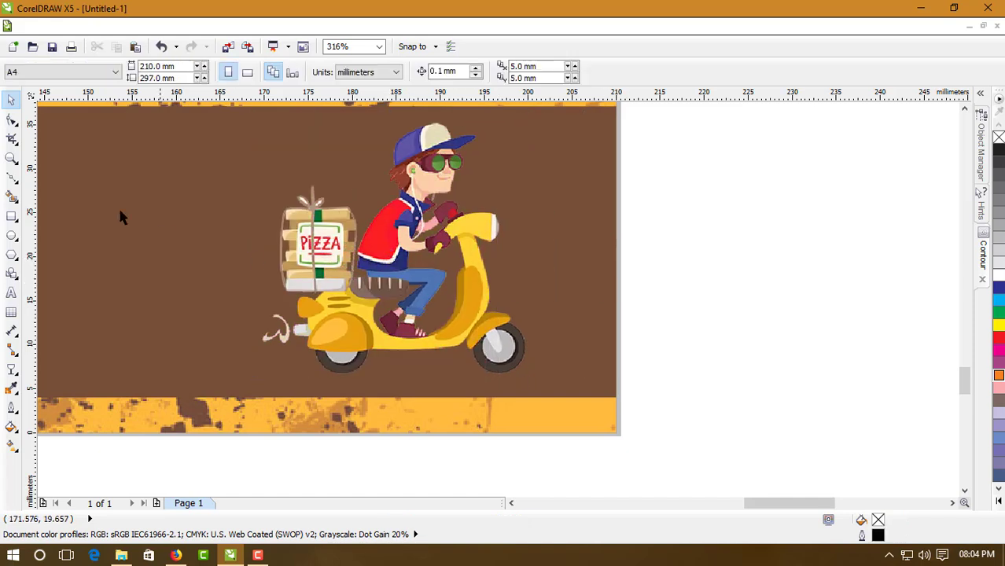
Move the telephone image from beside the page onto the flyer, above the brown strip near the bowl, and scale it to 6.8%
{"action": "left_click", "coordinate": [12, 159]}
{"action": "right_click", "coordinate": [402, 284]}
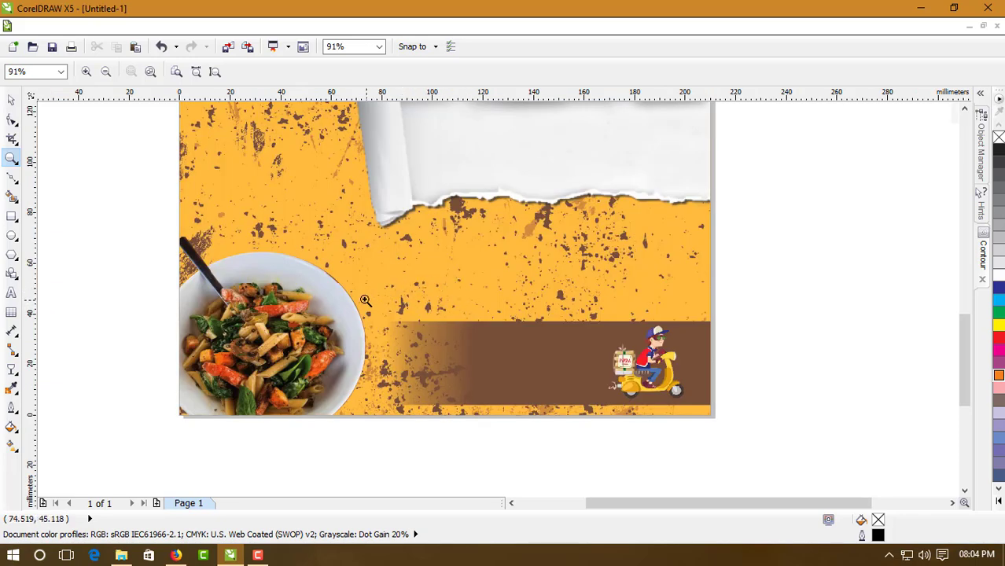
{"action": "left_click_drag", "start_coordinate": [365, 300], "coordinate": [760, 434]}
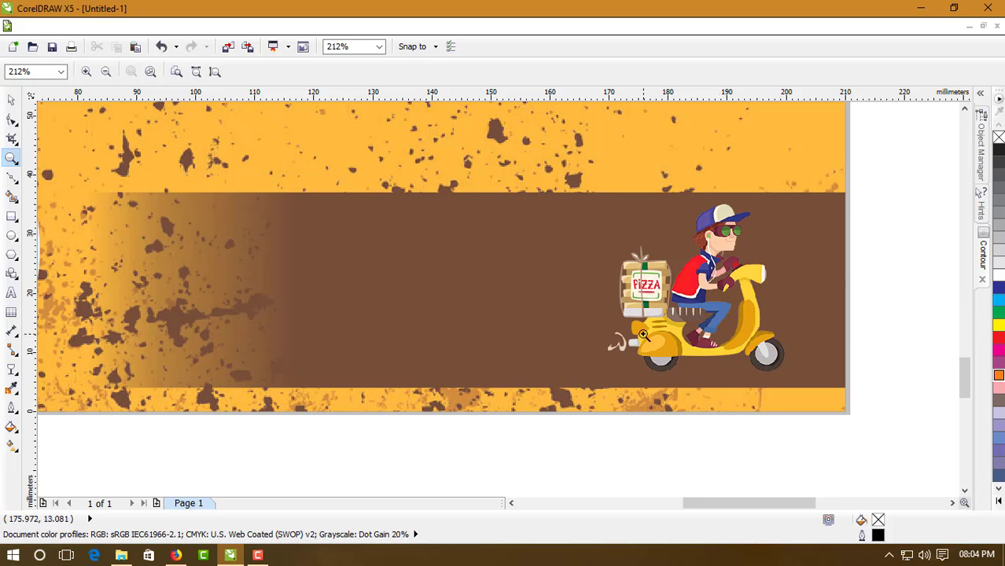
{"action": "right_click", "coordinate": [643, 336]}
{"action": "right_click", "coordinate": [626, 333]}
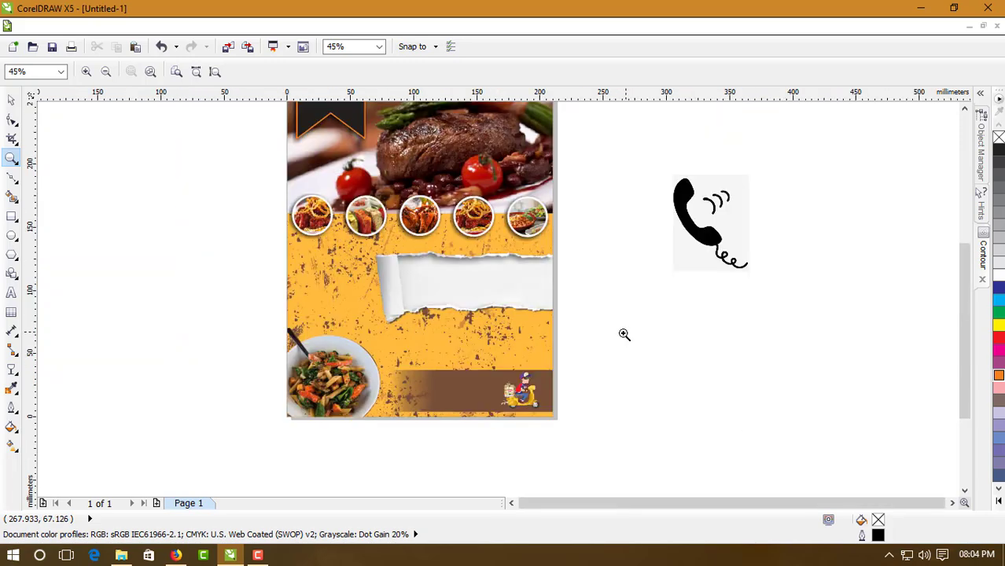
{"action": "right_click", "coordinate": [489, 307]}
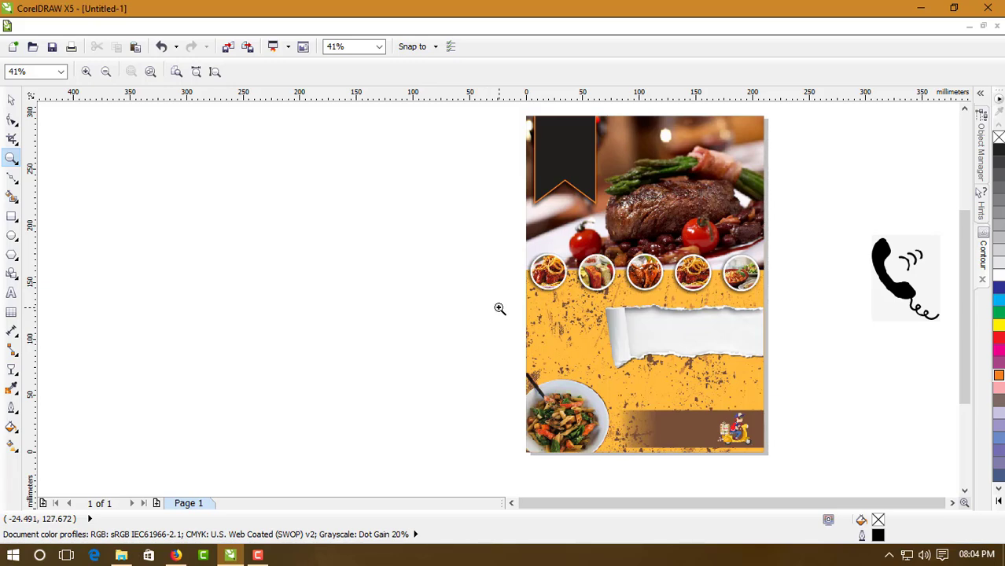
{"action": "left_click_drag", "start_coordinate": [525, 238], "coordinate": [950, 429]}
{"action": "left_click", "coordinate": [11, 100]}
{"action": "left_click_drag", "start_coordinate": [702, 190], "coordinate": [582, 277]}
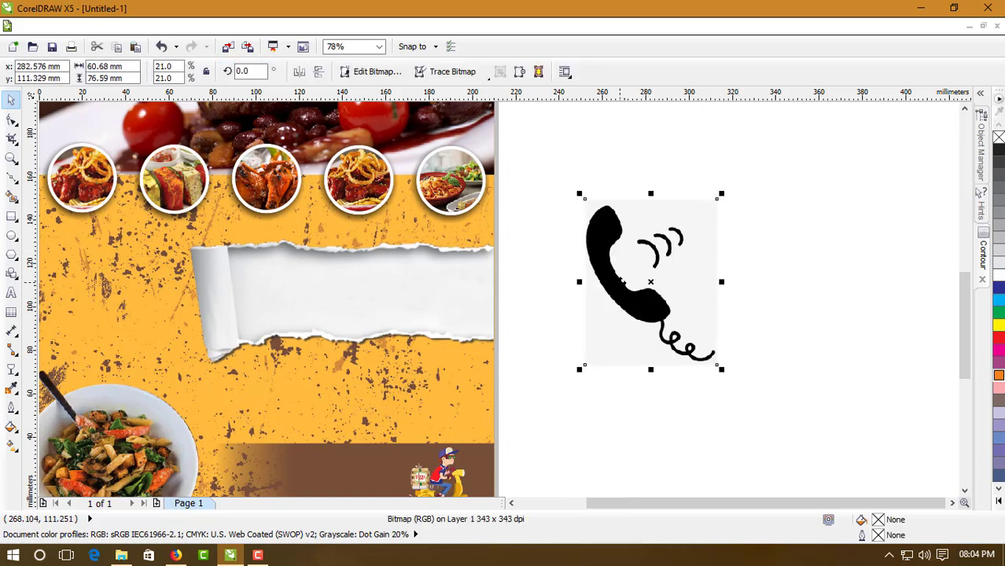
{"action": "left_click_drag", "start_coordinate": [665, 281], "coordinate": [466, 379]}
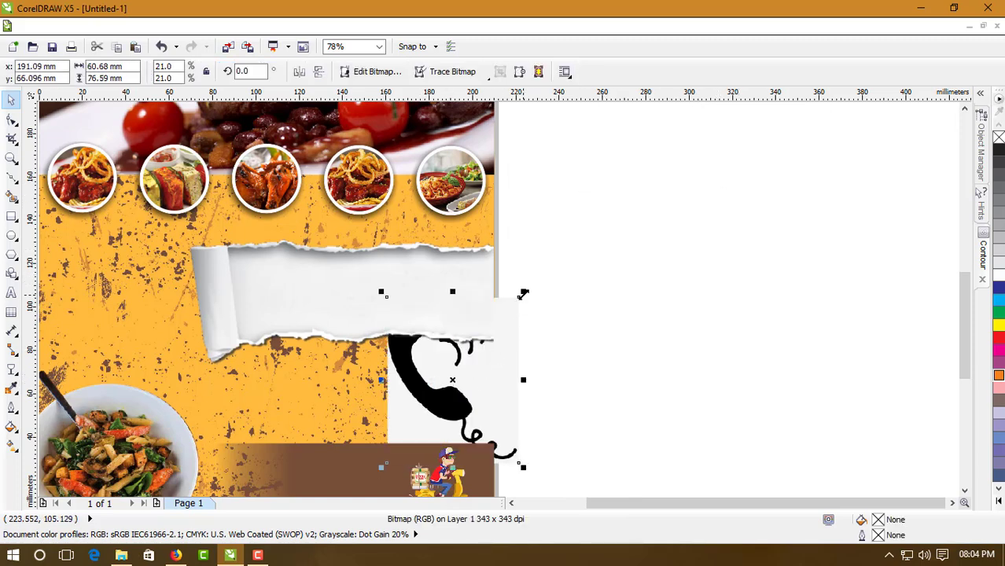
{"action": "left_click_drag", "start_coordinate": [524, 294], "coordinate": [249, 402]}
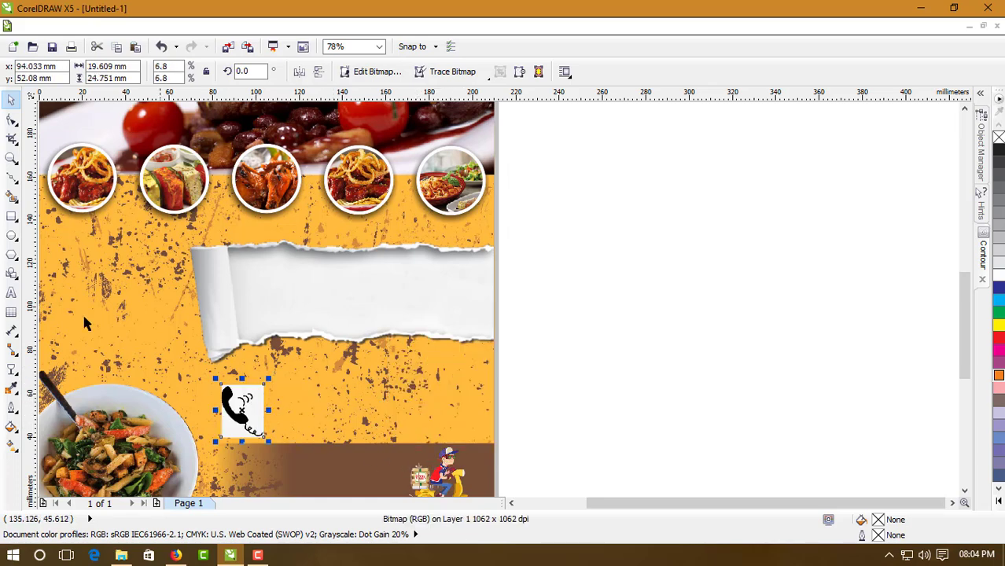
Hide the telephone bitmap's white background with a Bitmap Color Mask at 29% tolerance, then shrink the icon to 3.6% above the brown strip
{"action": "left_click", "coordinate": [11, 157]}
{"action": "left_click_drag", "start_coordinate": [173, 348], "coordinate": [557, 465]}
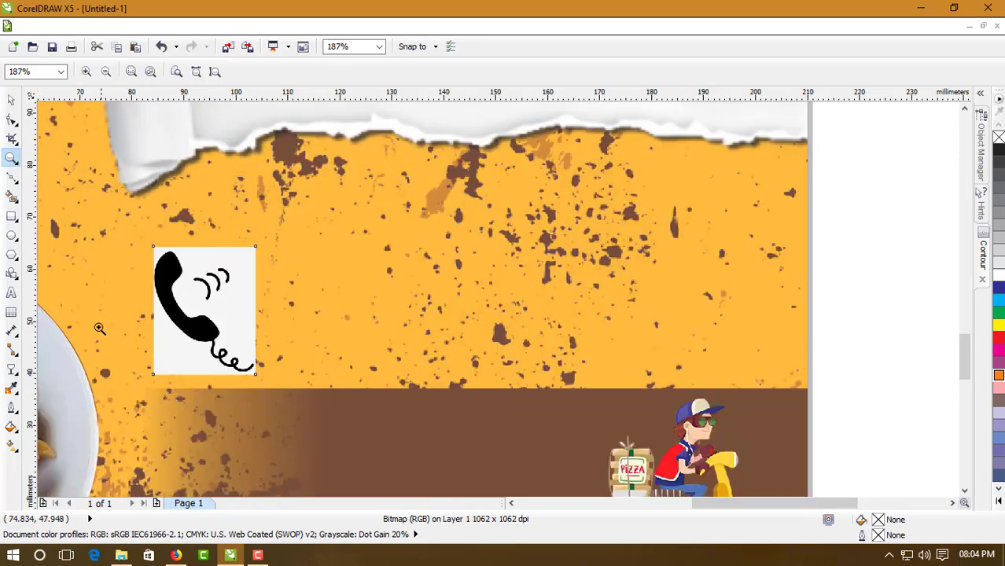
{"action": "left_click", "coordinate": [11, 99]}
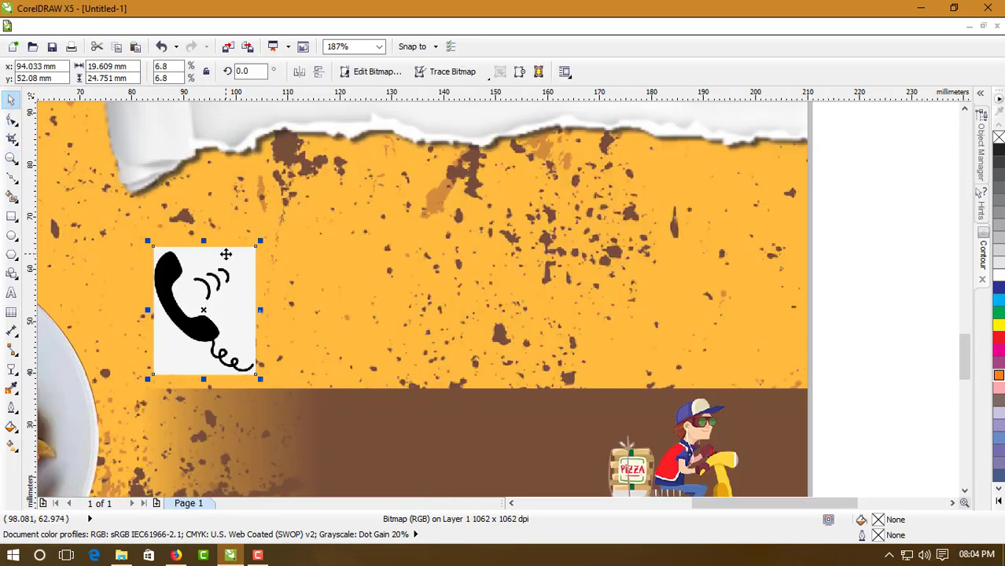
{"action": "left_click", "coordinate": [216, 27]}
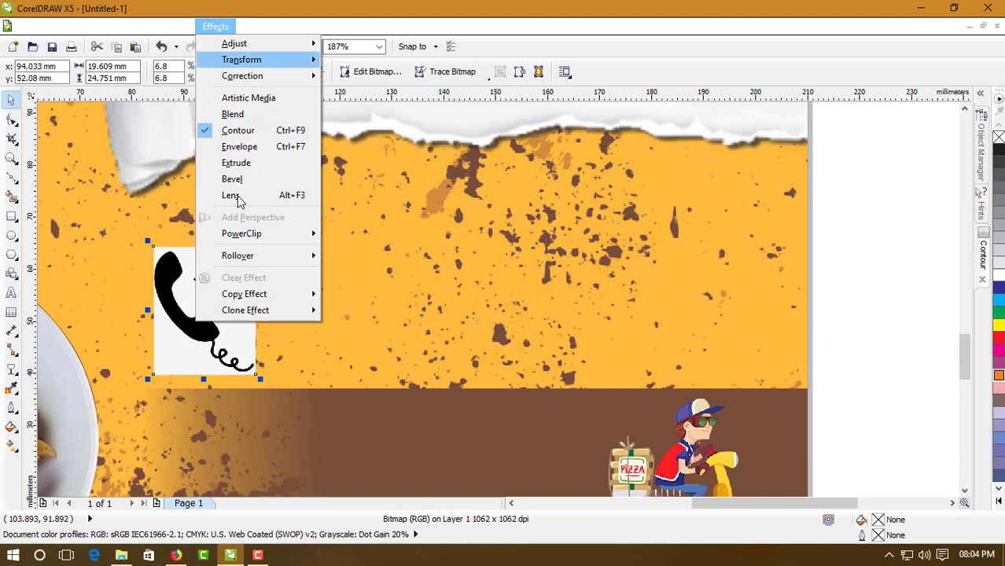
{"action": "left_click", "coordinate": [199, 346]}
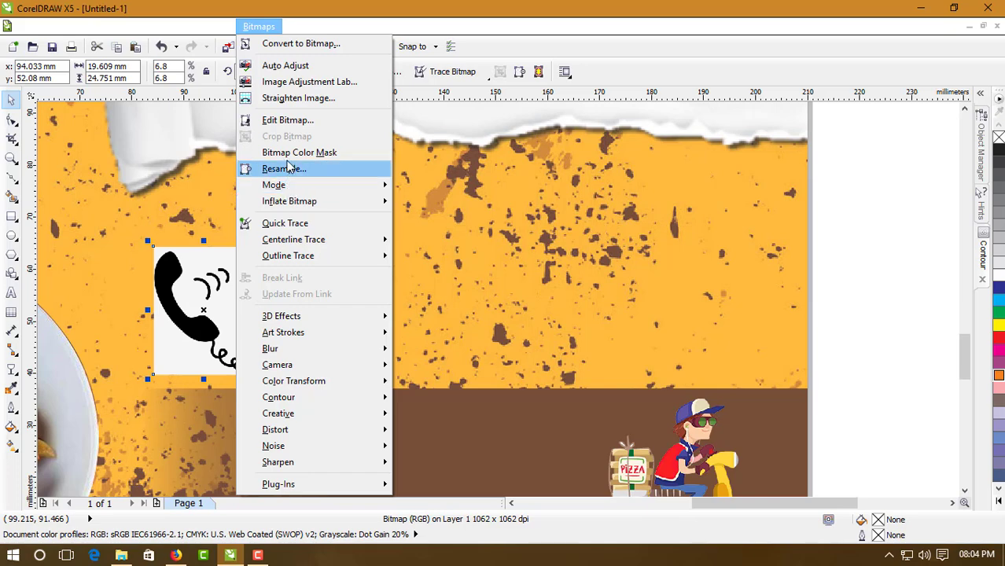
{"action": "left_click", "coordinate": [302, 155]}
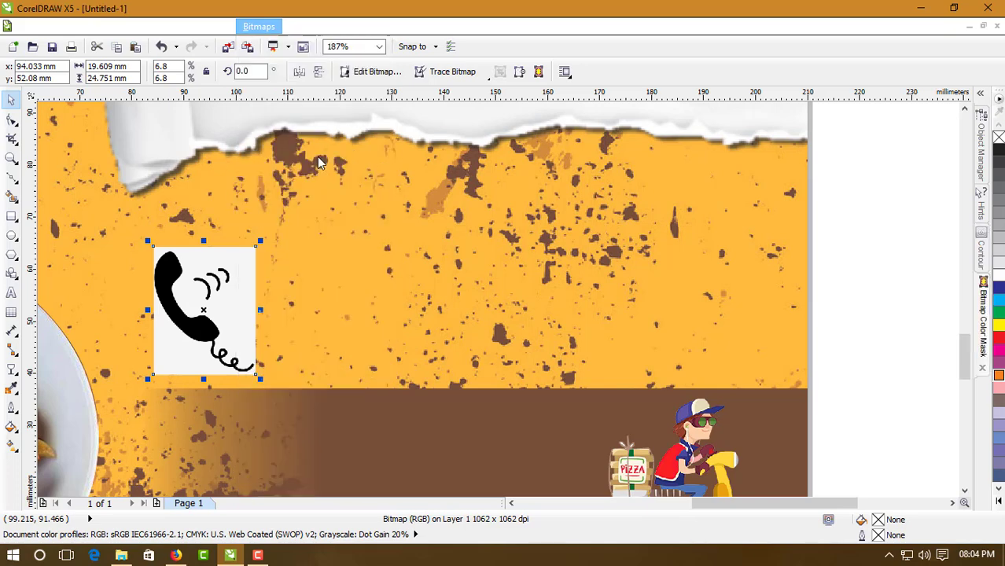
{"action": "left_click", "coordinate": [856, 255]}
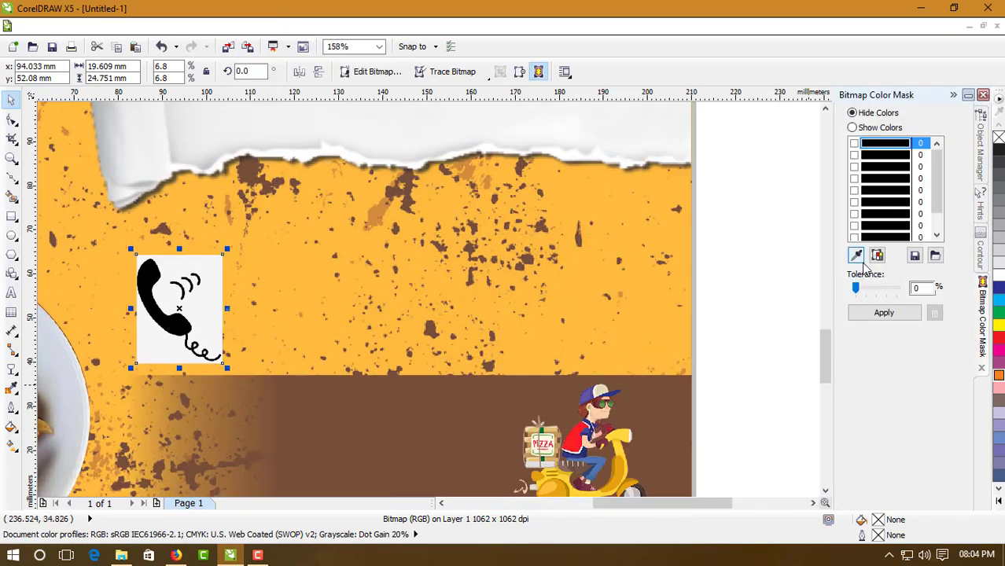
{"action": "left_click", "coordinate": [188, 290]}
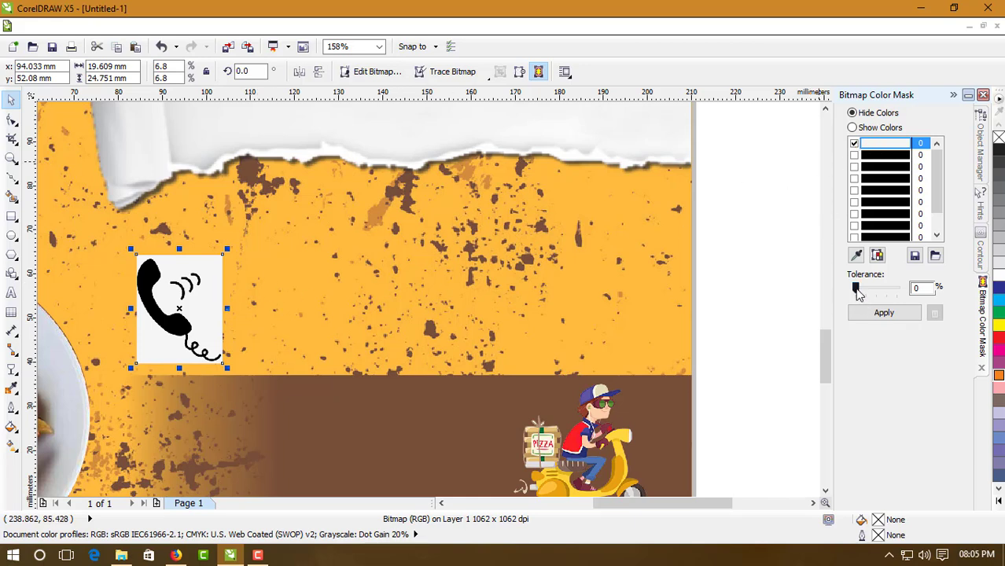
{"action": "left_click_drag", "start_coordinate": [857, 291], "coordinate": [869, 294]}
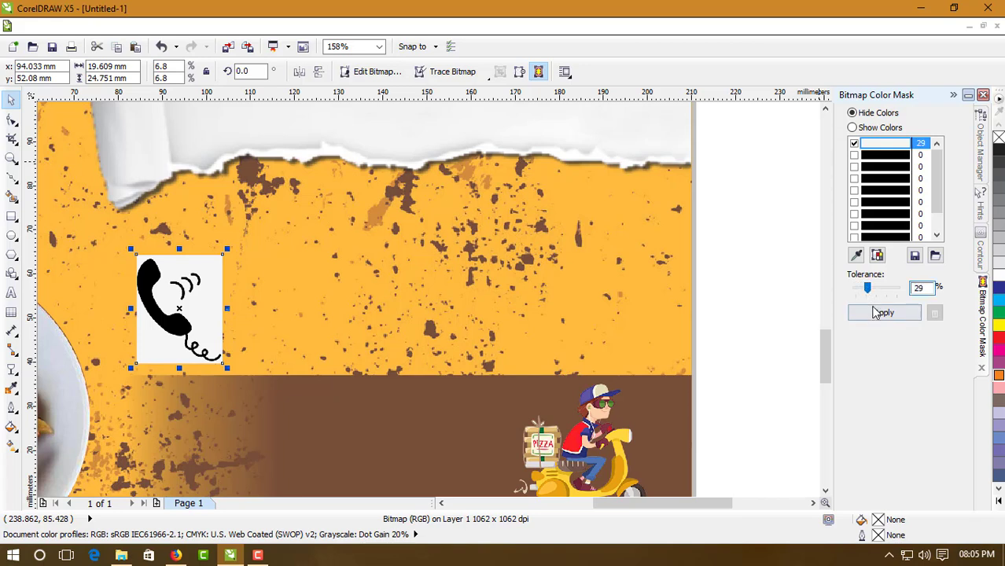
{"action": "left_click", "coordinate": [884, 312]}
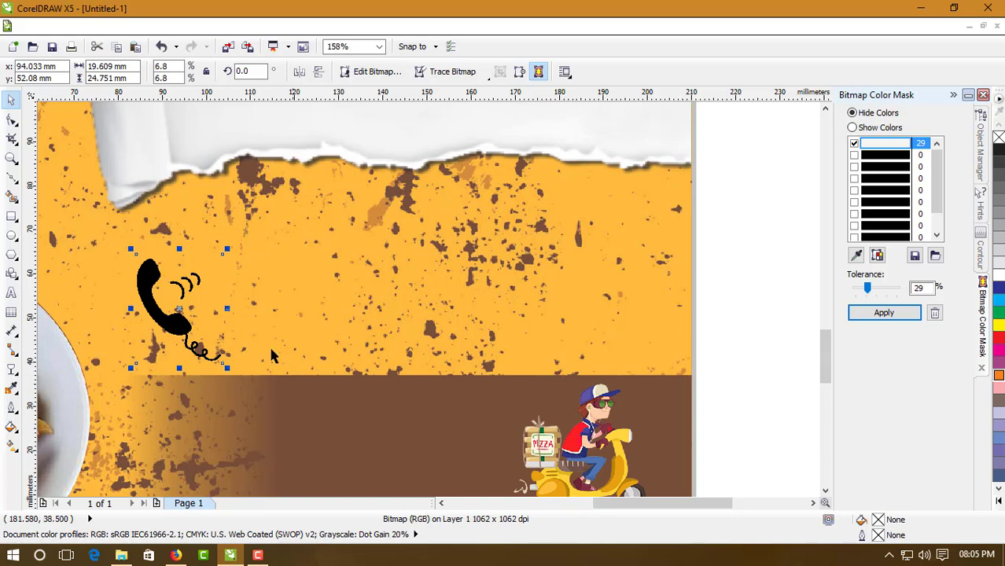
{"action": "left_click_drag", "start_coordinate": [130, 249], "coordinate": [243, 251]}
{"action": "key", "text": "Escape"}
Duplicate the fading brown strip directly above the original and reduce the copy's height to about 14 mm, leaving a gap between them
{"action": "left_click", "coordinate": [433, 416]}
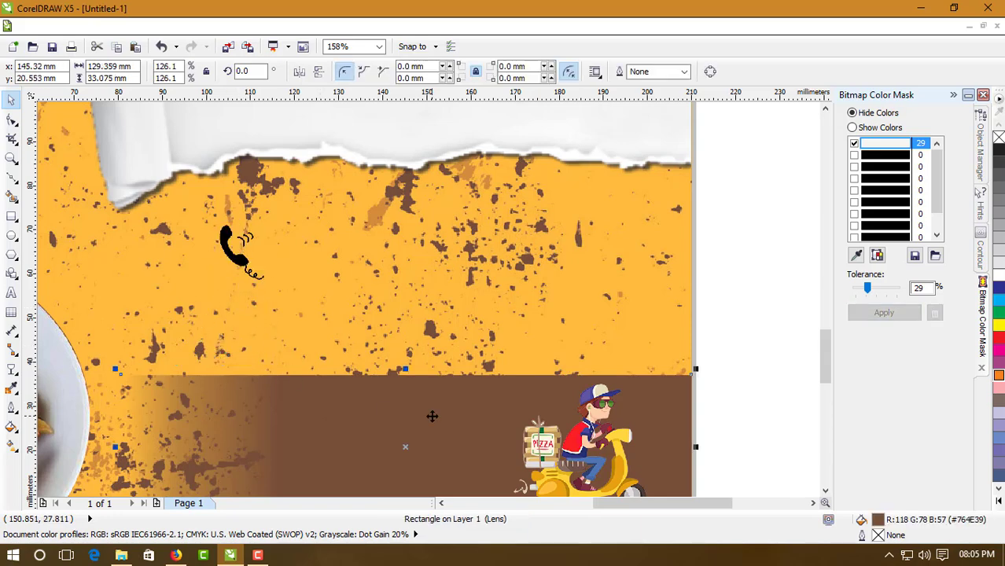
{"action": "left_click_drag", "start_coordinate": [433, 416], "coordinate": [433, 326]}
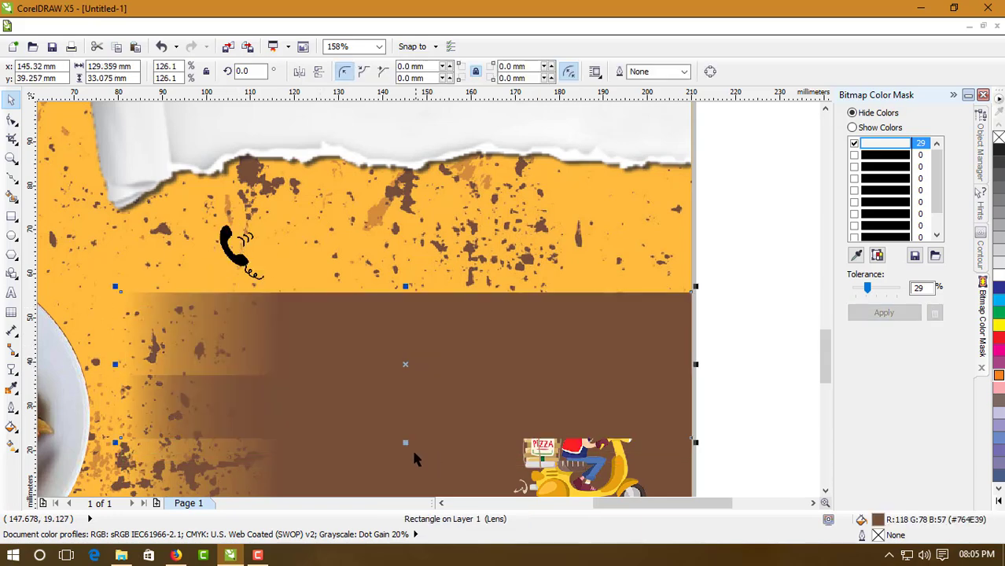
{"action": "left_click_drag", "start_coordinate": [404, 442], "coordinate": [431, 358]}
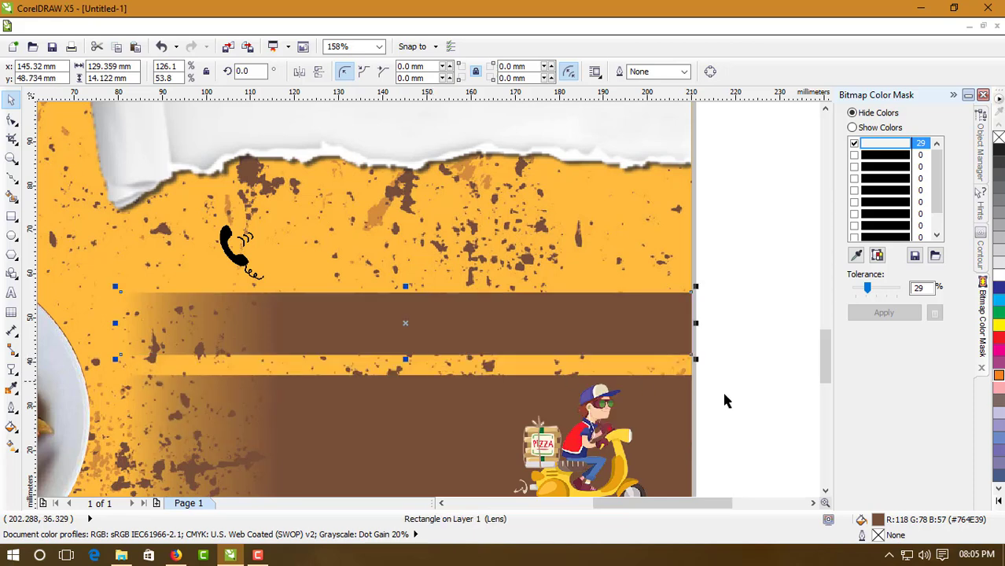
Fill the thin duplicate strip with a uniform yellow-green, CMYK 20, 0, 100, 0
{"action": "left_click", "coordinate": [999, 501]}
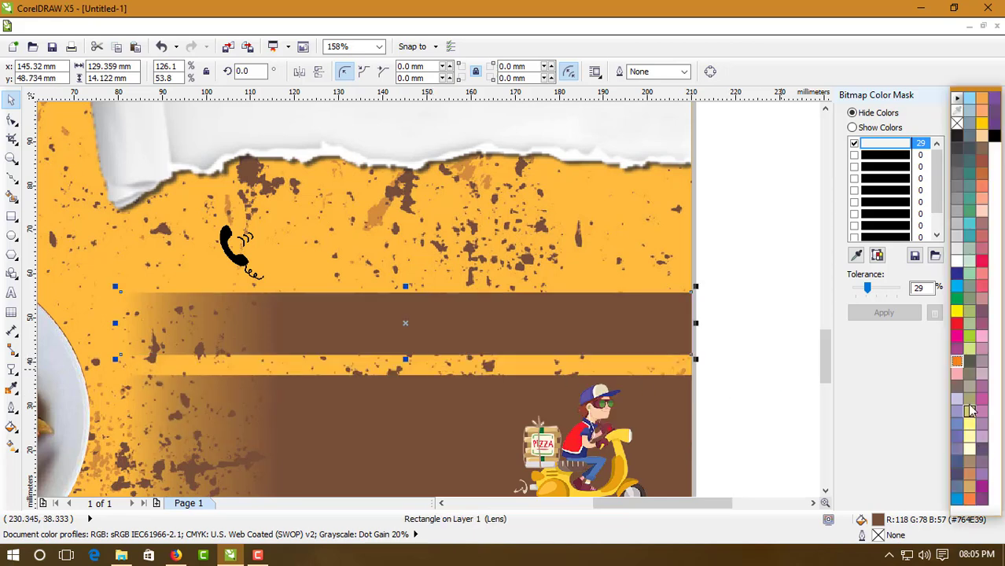
{"action": "left_click", "coordinate": [969, 350]}
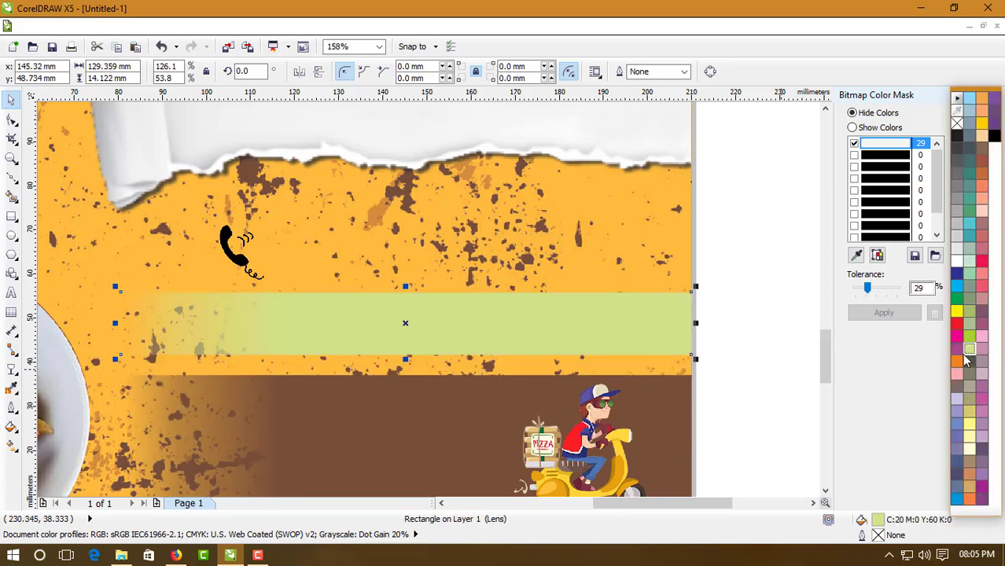
{"action": "double_click", "coordinate": [878, 521]}
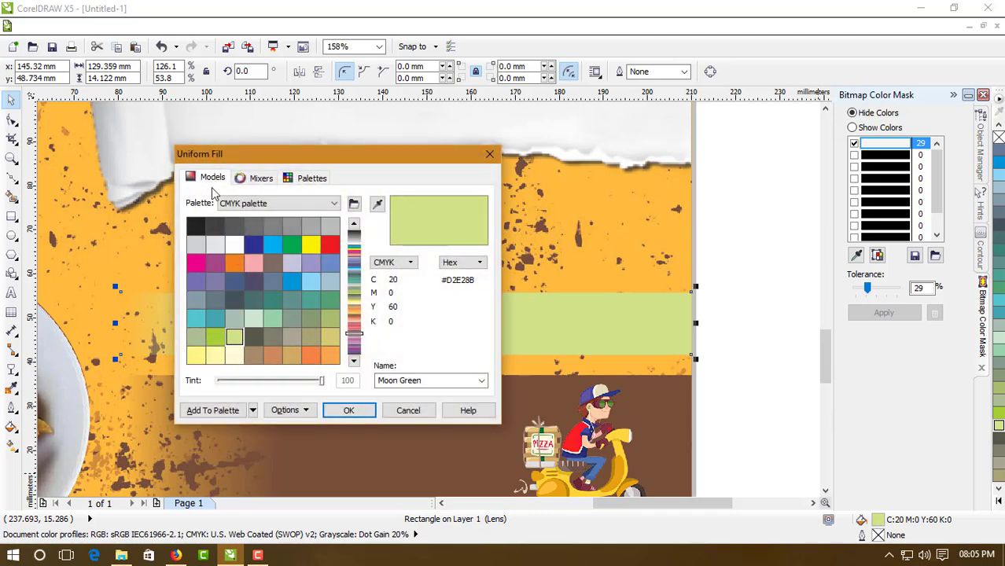
{"action": "left_click", "coordinate": [207, 178]}
{"action": "double_click", "coordinate": [399, 325]}
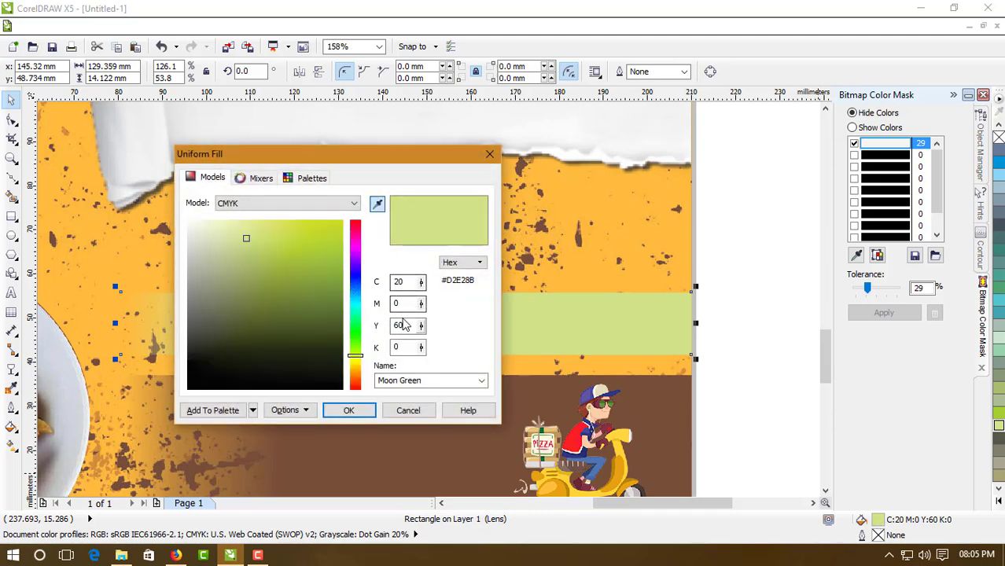
{"action": "type", "text": "54"}
{"action": "key", "text": "Return"}
{"action": "type", "text": "100"}
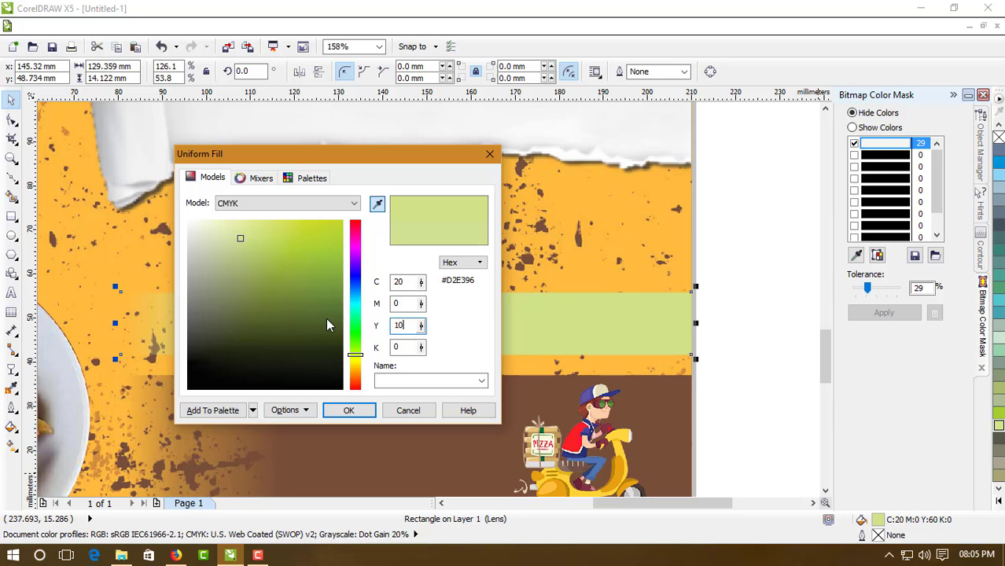
{"action": "double_click", "coordinate": [402, 285]}
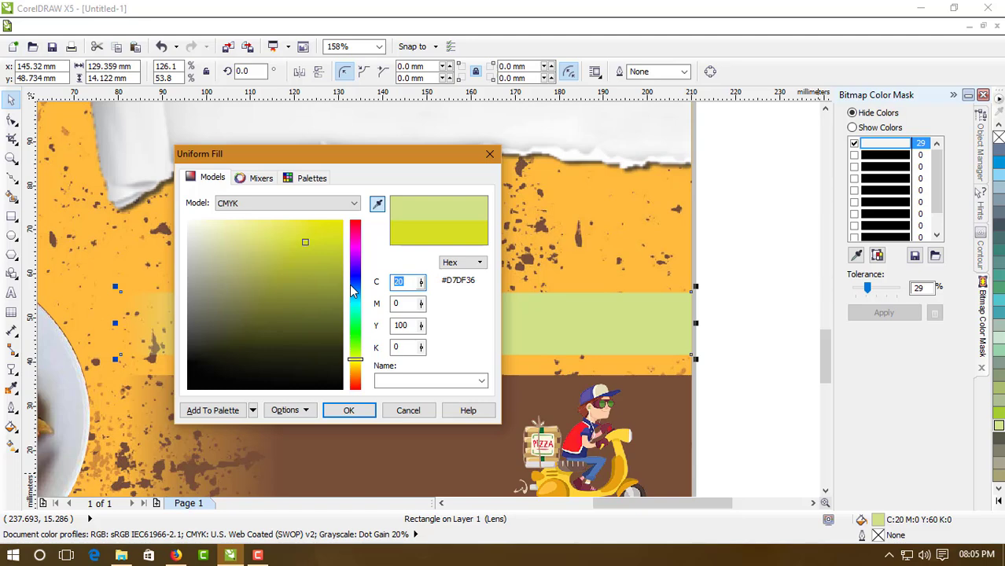
{"action": "key", "text": "Return"}
Place the telephone icon over the faded end of the yellow-green strip and enlarge it to 5.2%, about 15 × 19 mm
{"action": "left_click", "coordinate": [242, 261]}
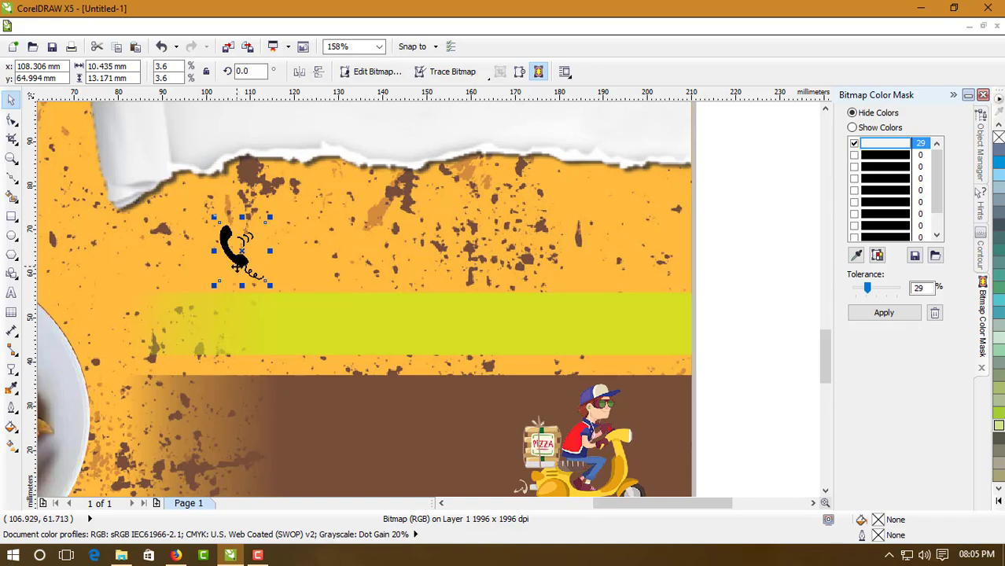
{"action": "left_click_drag", "start_coordinate": [237, 263], "coordinate": [283, 376]}
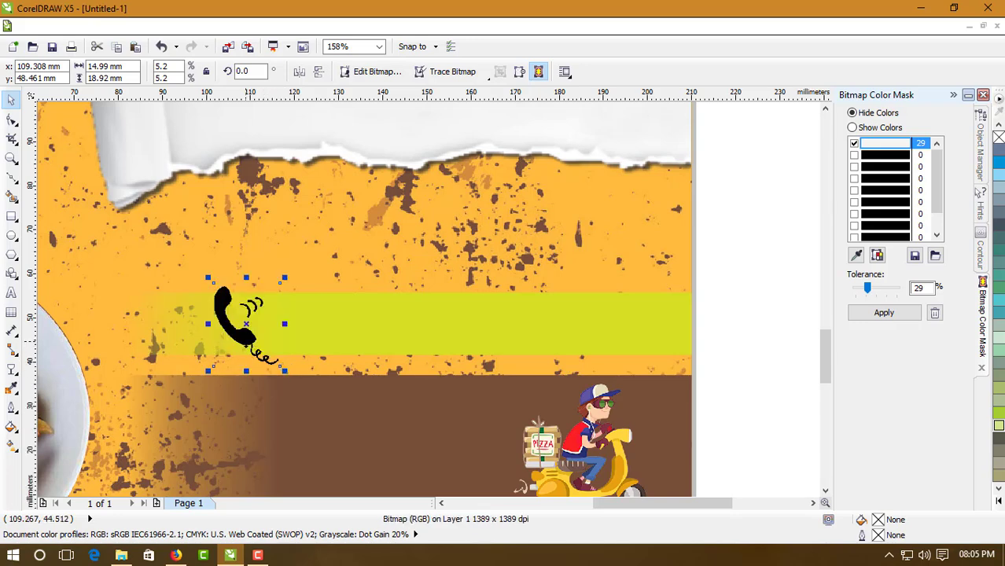
{"action": "left_click", "coordinate": [714, 323]}
{"action": "left_click", "coordinate": [622, 339]}
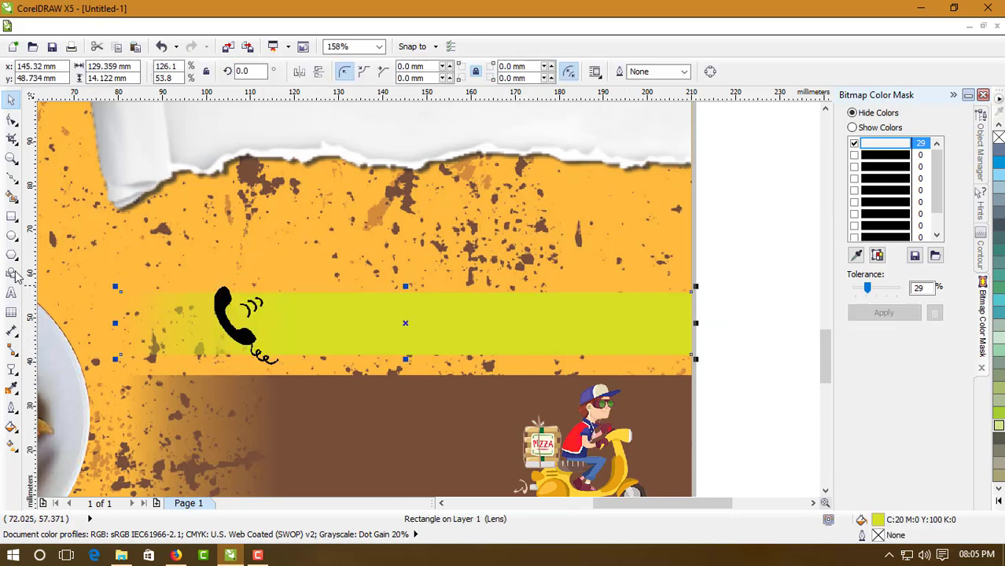
{"action": "left_click", "coordinate": [11, 157]}
{"action": "scroll", "coordinate": [343, 274], "scroll_direction": "down", "scroll_amount": 2}
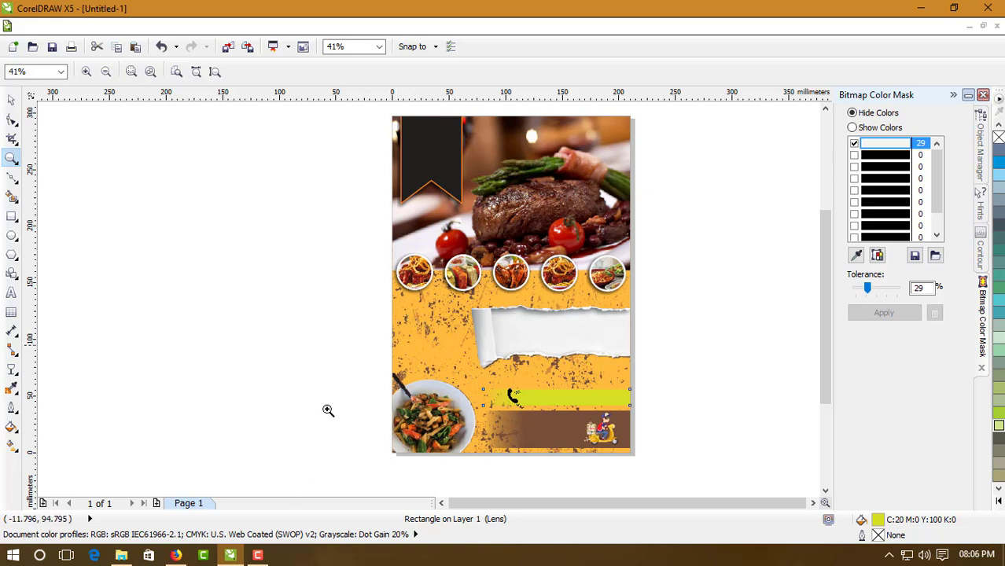
{"action": "left_click", "coordinate": [257, 556]}
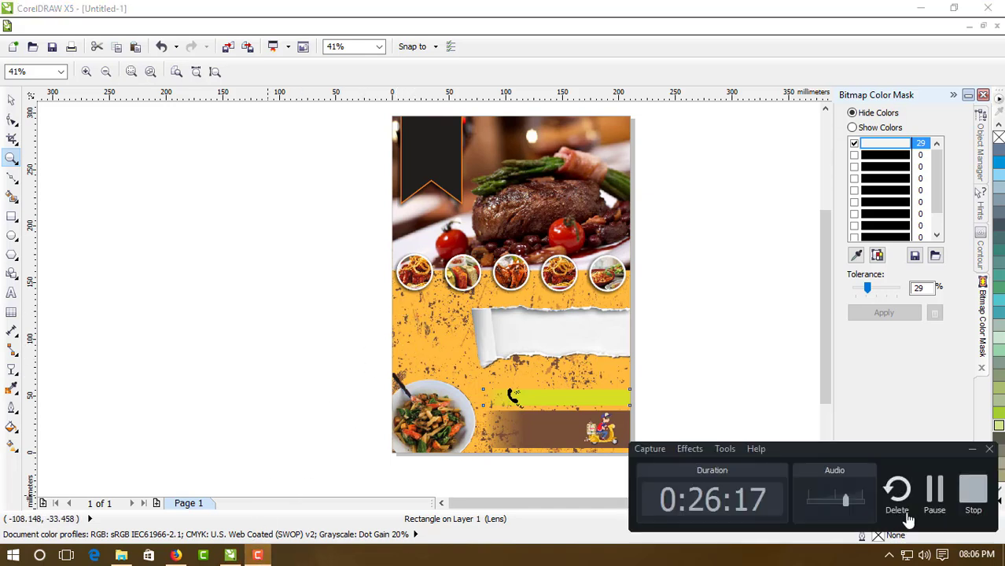
{"action": "left_click", "coordinate": [934, 509]}
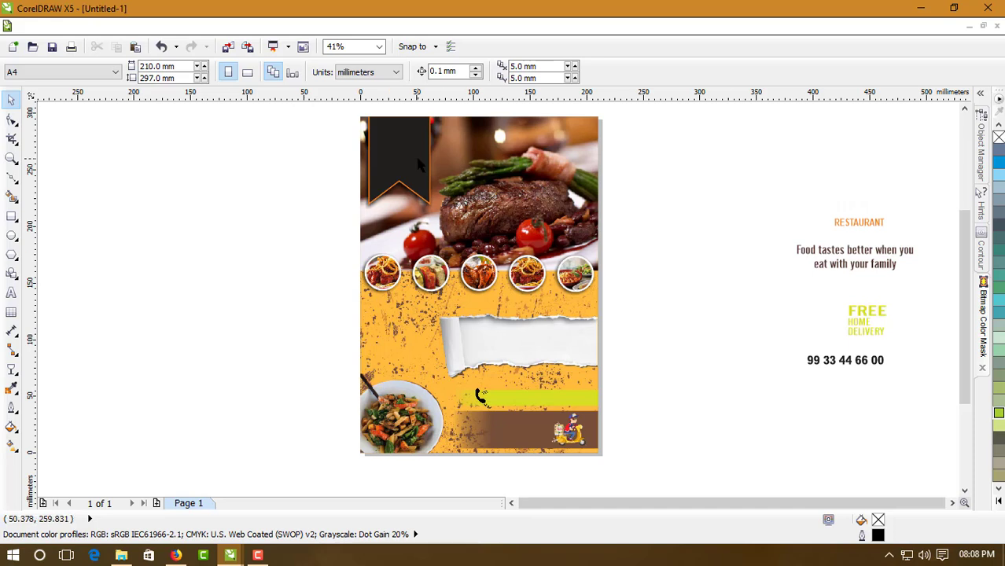
Move the grouped text "Readers' Poll BEST RESTAURANT 2019" from beside the page onto the dark ribbon banner
{"action": "left_click", "coordinate": [863, 228]}
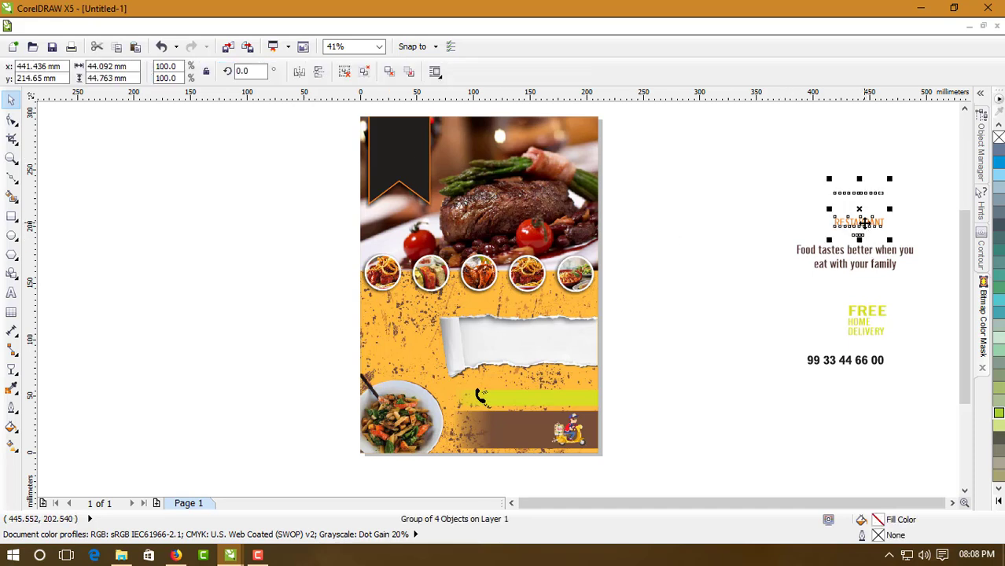
{"action": "left_click_drag", "start_coordinate": [861, 212], "coordinate": [400, 152]}
{"action": "left_click", "coordinate": [419, 181], "text": "shift"}
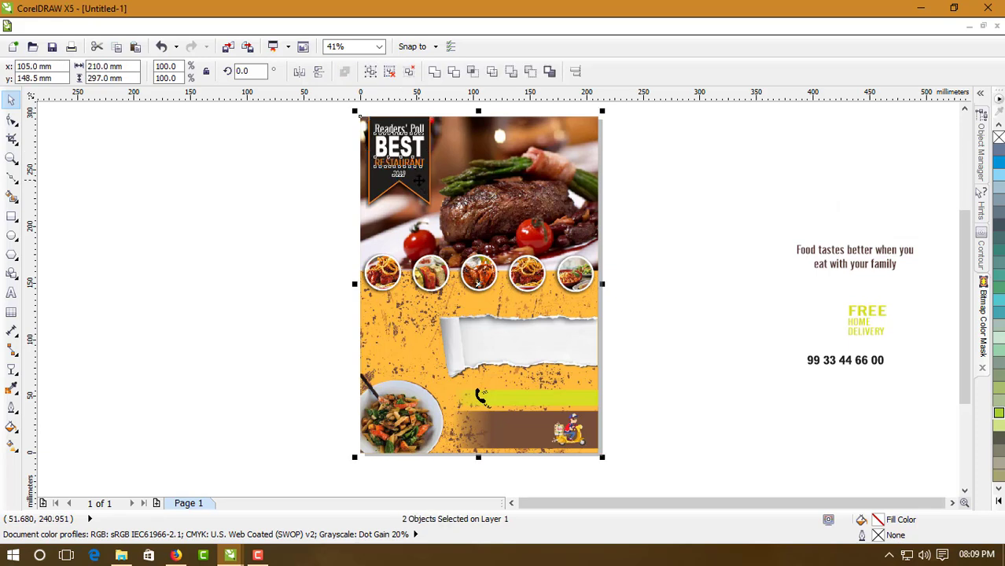
{"action": "left_click", "coordinate": [335, 195]}
{"action": "left_click", "coordinate": [397, 153]}
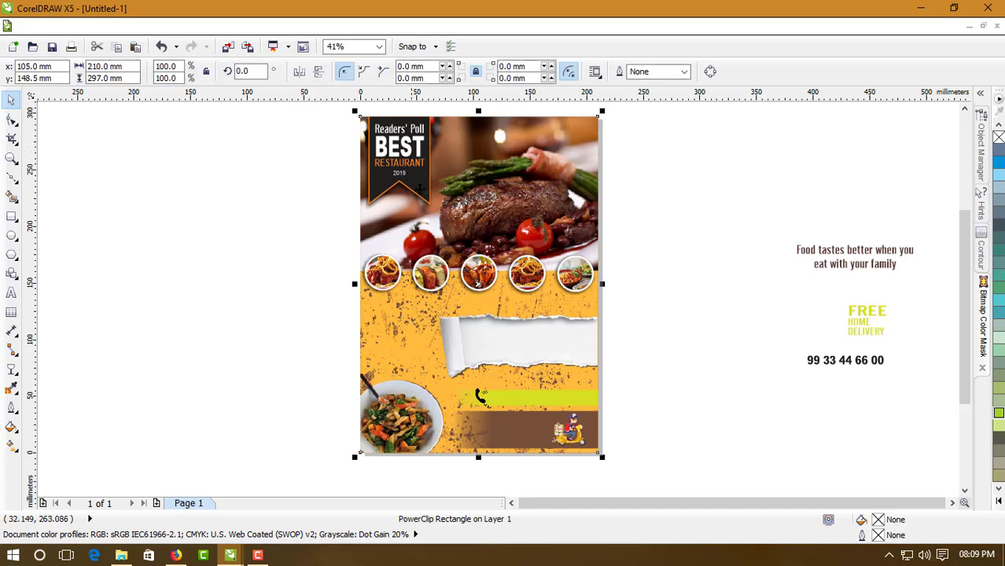
{"action": "left_click", "coordinate": [306, 197]}
Move the slogan "Food tastes better when you eat with your family" onto the torn-paper strip and enlarge it to about 107 × 23 mm
{"action": "left_click", "coordinate": [843, 271]}
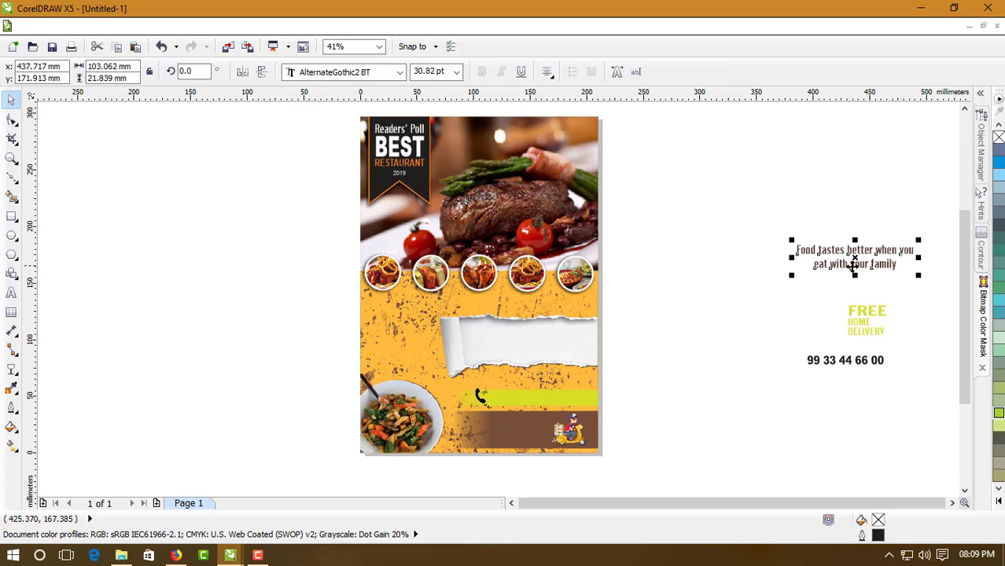
{"action": "left_click_drag", "start_coordinate": [848, 269], "coordinate": [532, 344]}
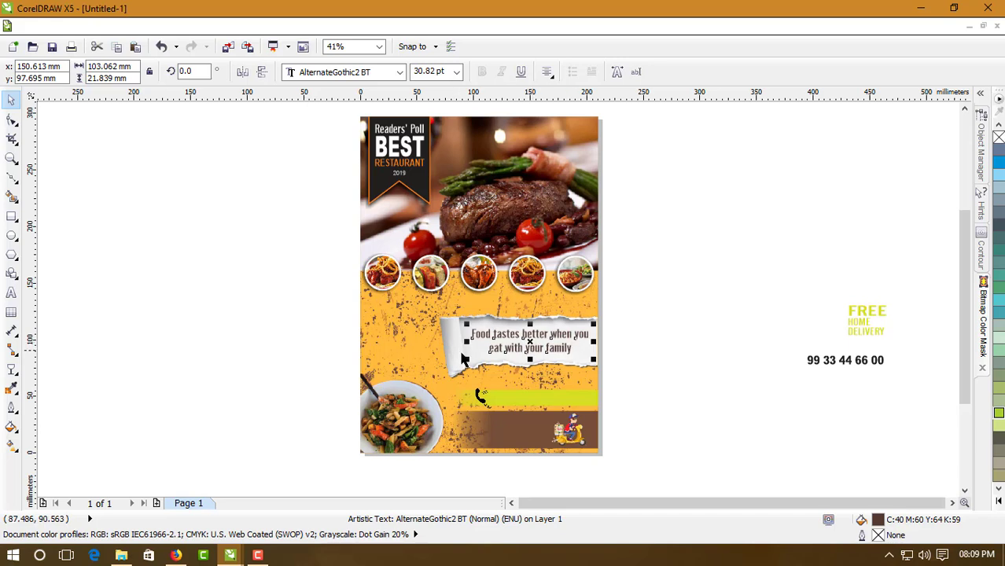
{"action": "left_click_drag", "start_coordinate": [464, 359], "coordinate": [461, 361]}
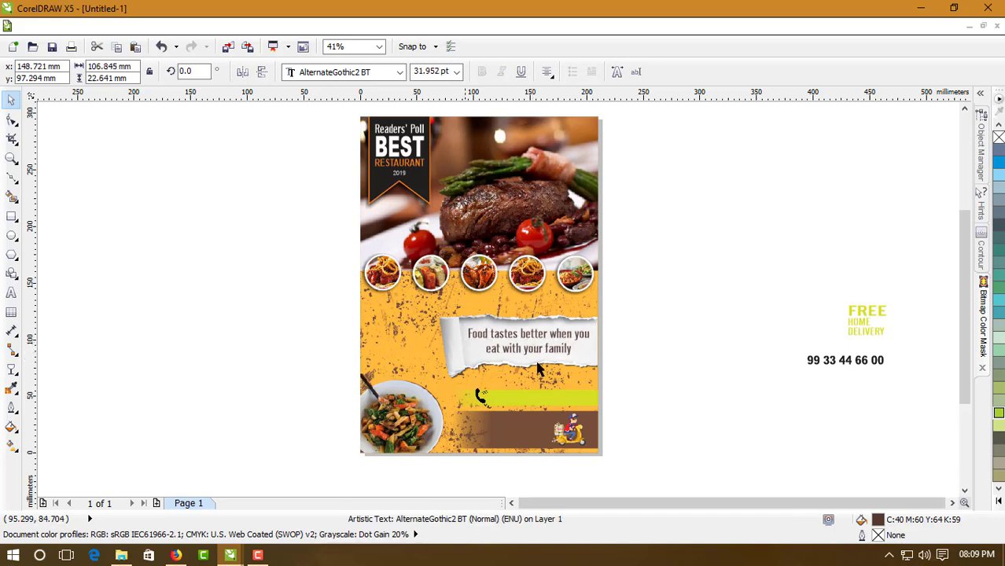
Move the "FREE HOME DELIVERY" text from beside the page onto the brown strip, just before the scooter icon
{"action": "left_click", "coordinate": [868, 318]}
{"action": "left_click_drag", "start_coordinate": [861, 329], "coordinate": [530, 428]}
{"action": "left_click", "coordinate": [642, 406]}
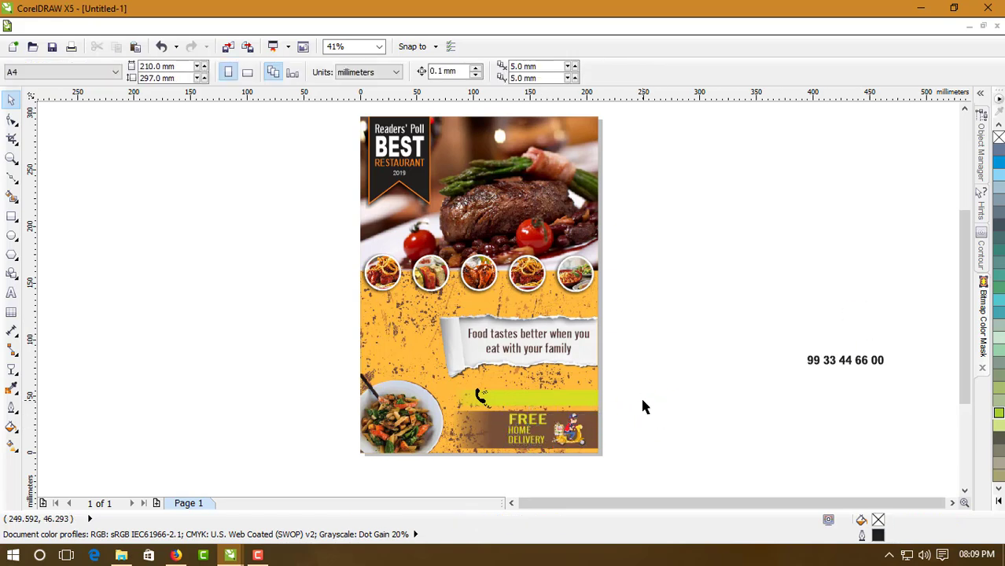
Group the "FREE" and "HOME DELIVERY" texts and center the group vertically on the brown strip
{"action": "left_click", "coordinate": [534, 429]}
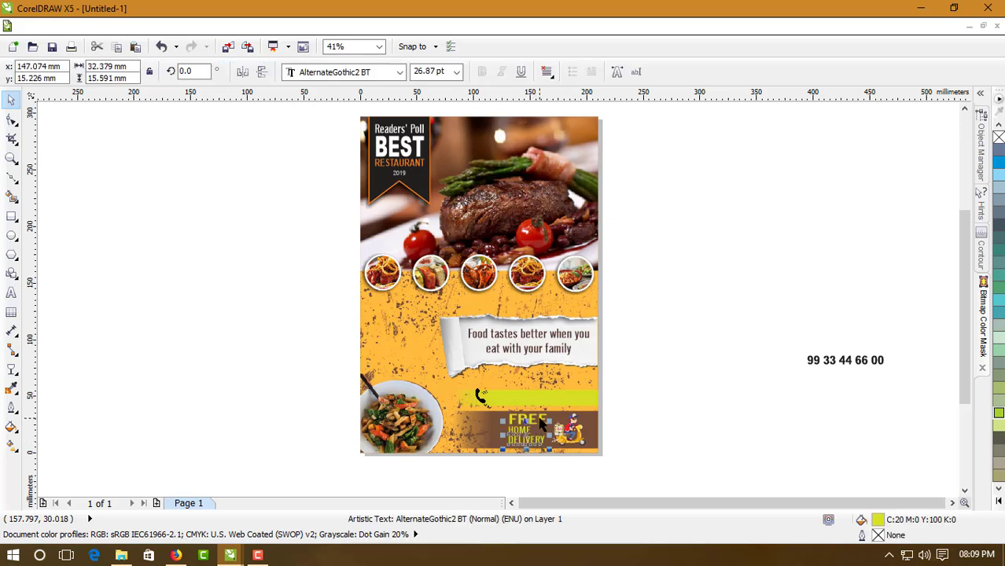
{"action": "left_click", "coordinate": [542, 420], "text": "shift"}
{"action": "key", "text": "ctrl+t"}
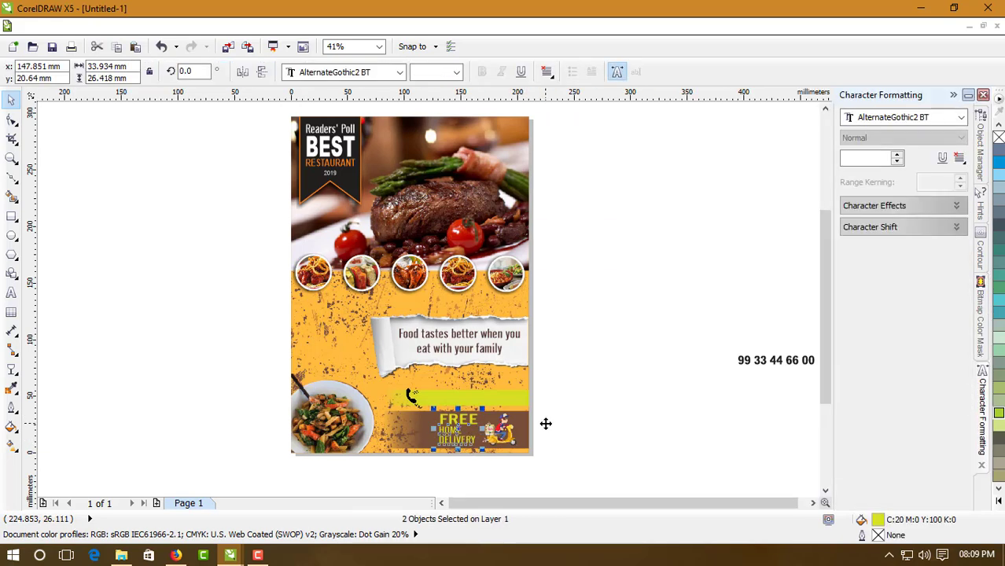
{"action": "left_click", "coordinate": [954, 96]}
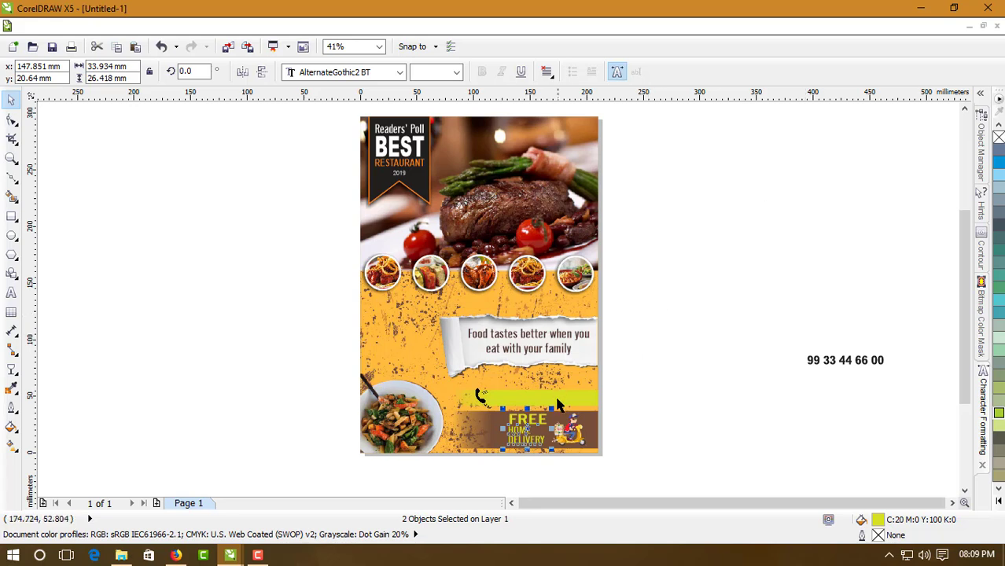
{"action": "key", "text": "ctrl+g"}
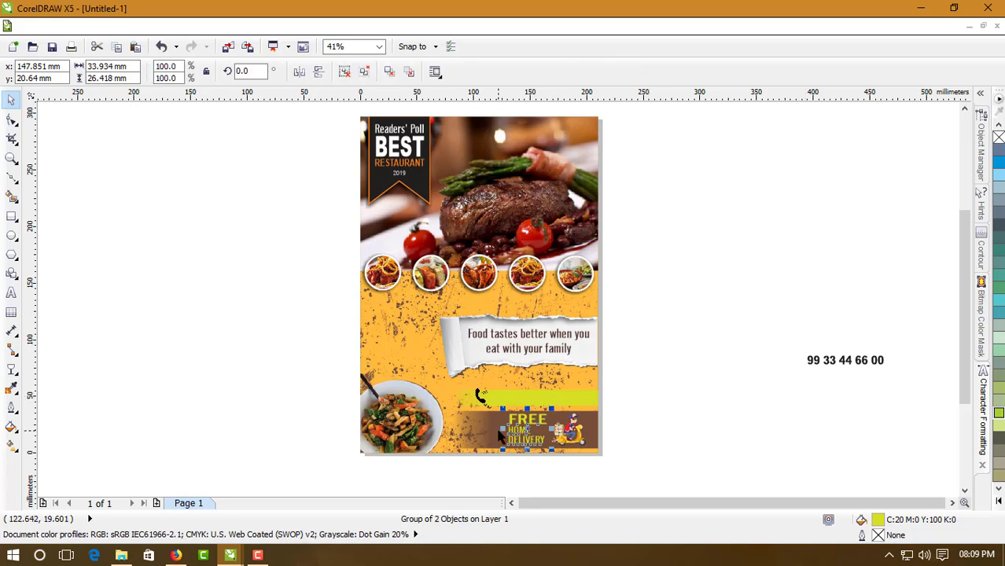
{"action": "left_click", "coordinate": [497, 429], "text": "shift"}
{"action": "key", "text": "c"}
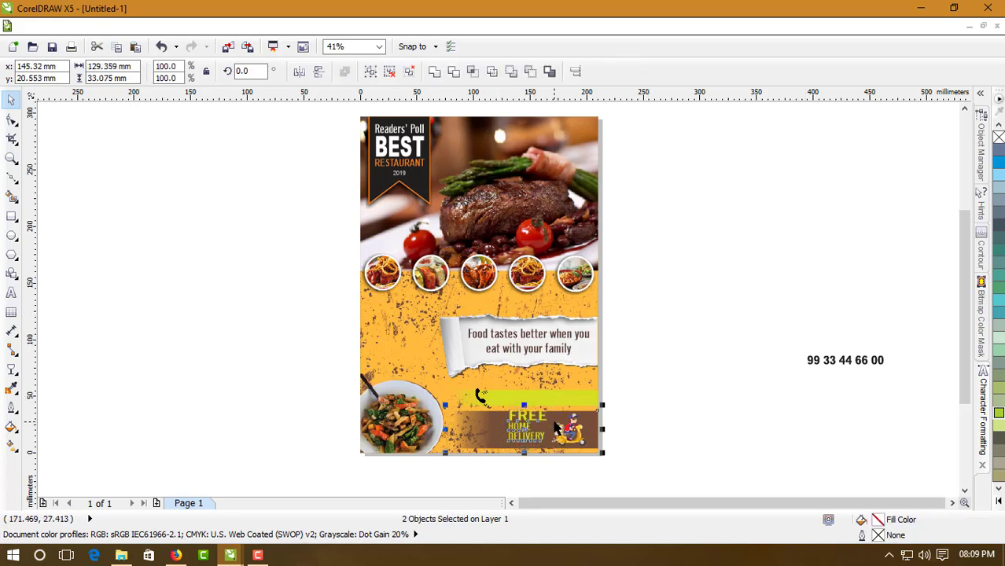
{"action": "key", "text": "ctrl+z"}
{"action": "key", "text": "e"}
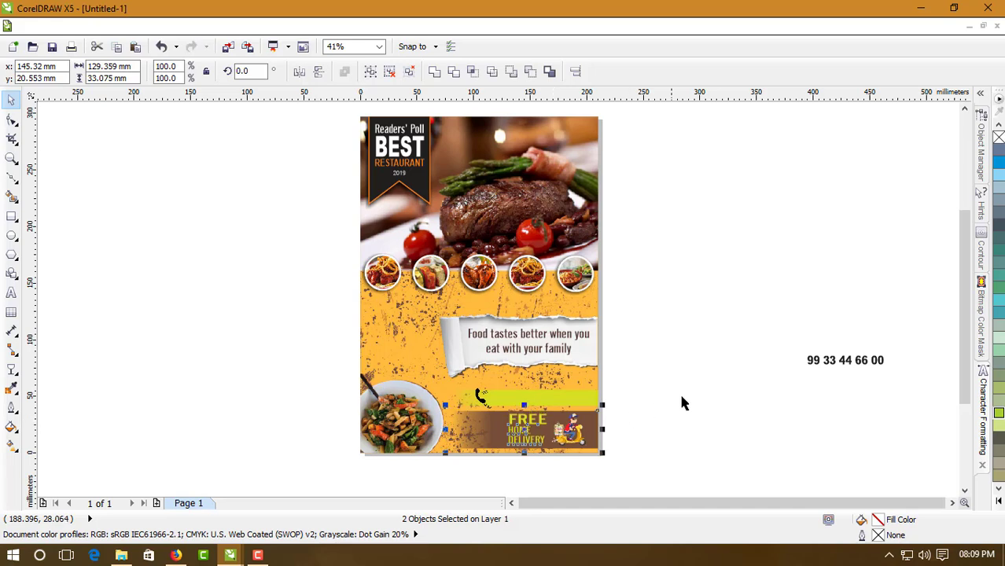
Place the phone number on the yellow-green strip beside the telephone icon, enlarge it to about 81 mm wide and align it with the strip
{"action": "left_click", "coordinate": [809, 368]}
{"action": "left_click_drag", "start_coordinate": [810, 366], "coordinate": [520, 397]}
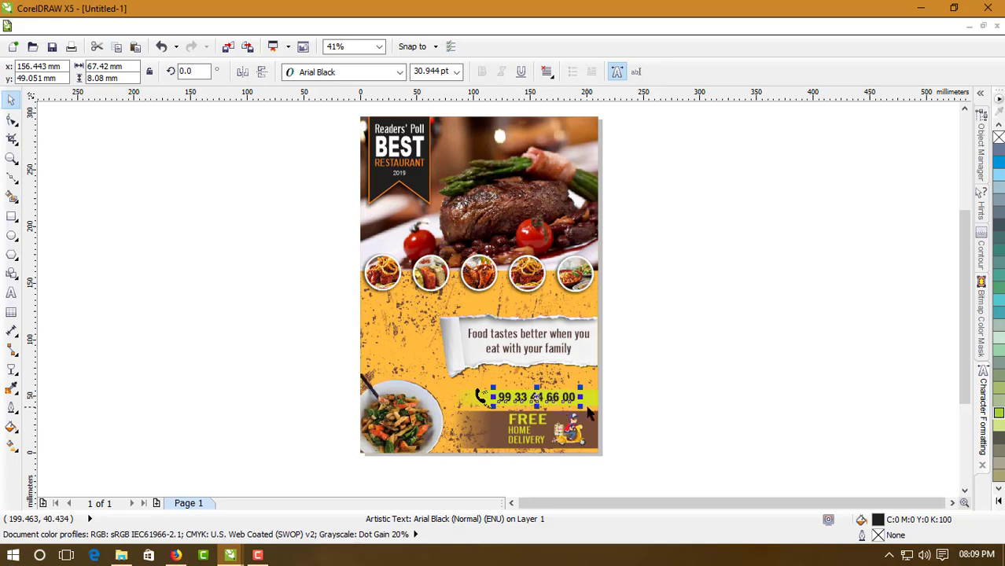
{"action": "left_click_drag", "start_coordinate": [583, 409], "coordinate": [598, 417]}
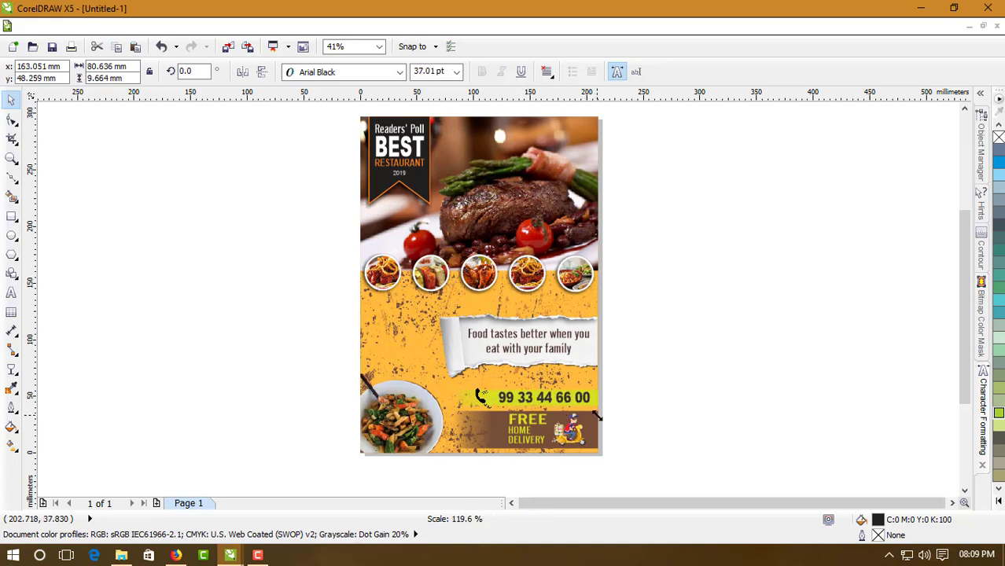
{"action": "left_click", "coordinate": [620, 353]}
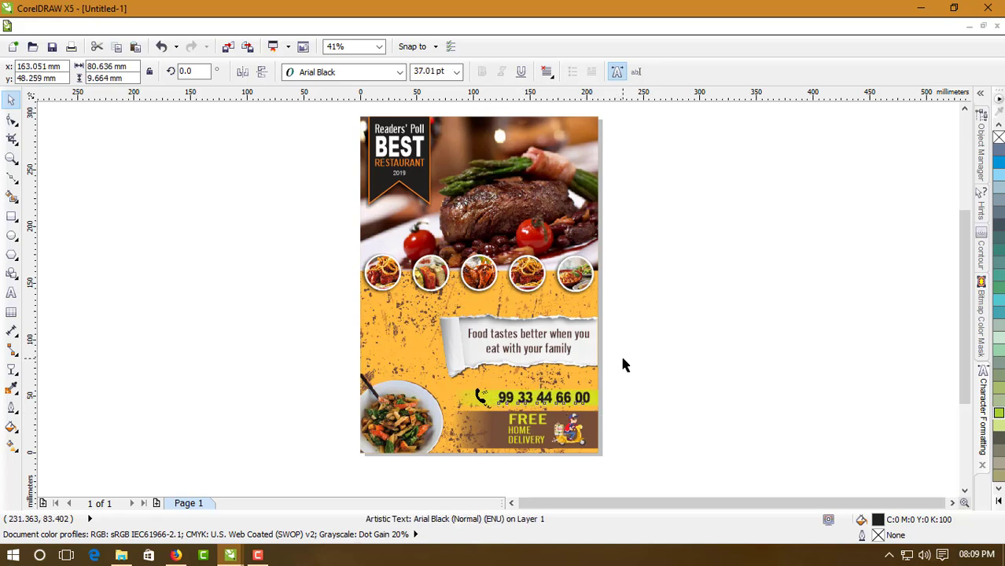
{"action": "left_click", "coordinate": [562, 406]}
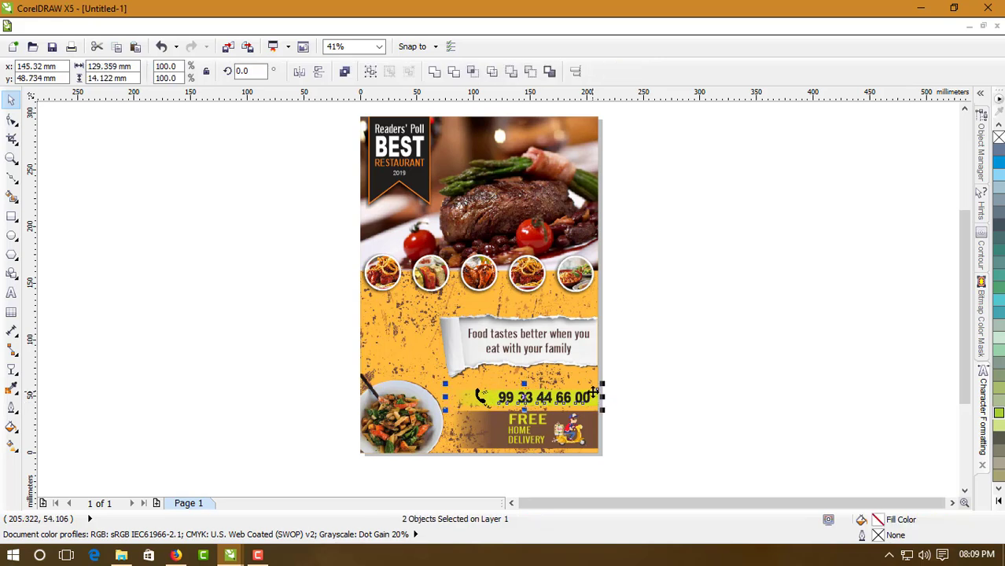
{"action": "left_click", "coordinate": [648, 386]}
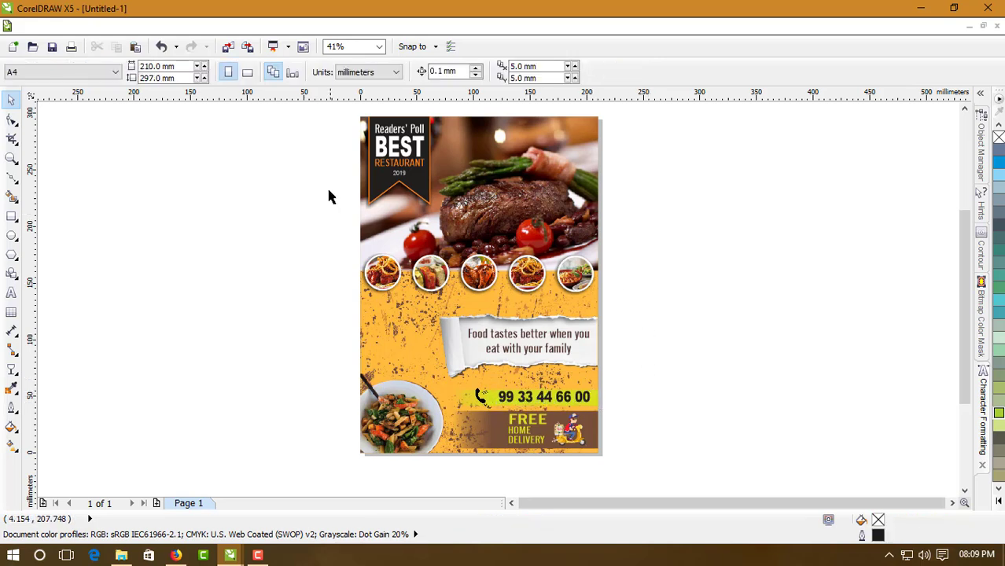
Add the text "Jackies Kitchen" in Arial beside the page and enlarge it to about 155 × 16 mm, level with the ribbon banner
{"action": "left_click", "coordinate": [12, 294]}
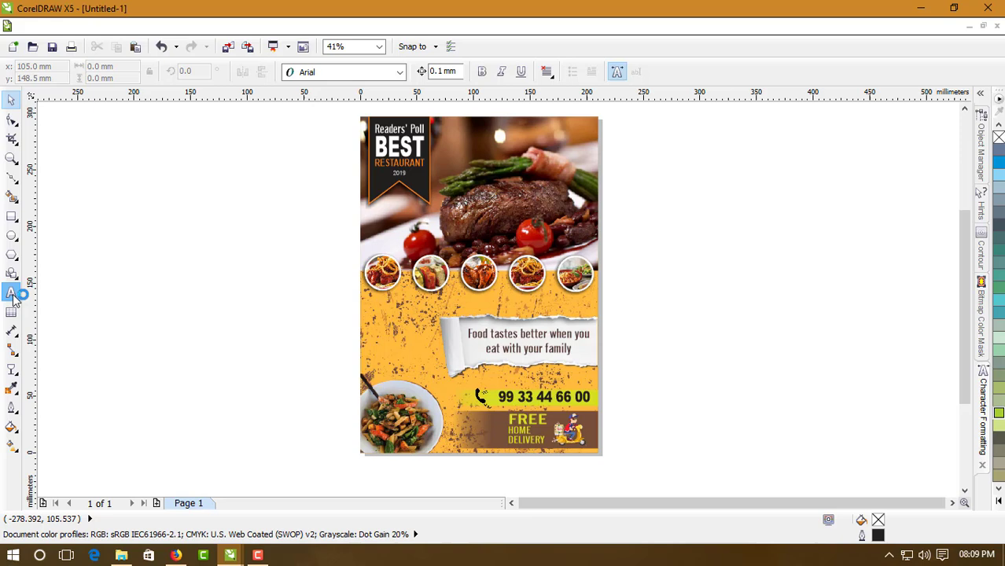
{"action": "left_click", "coordinate": [650, 200]}
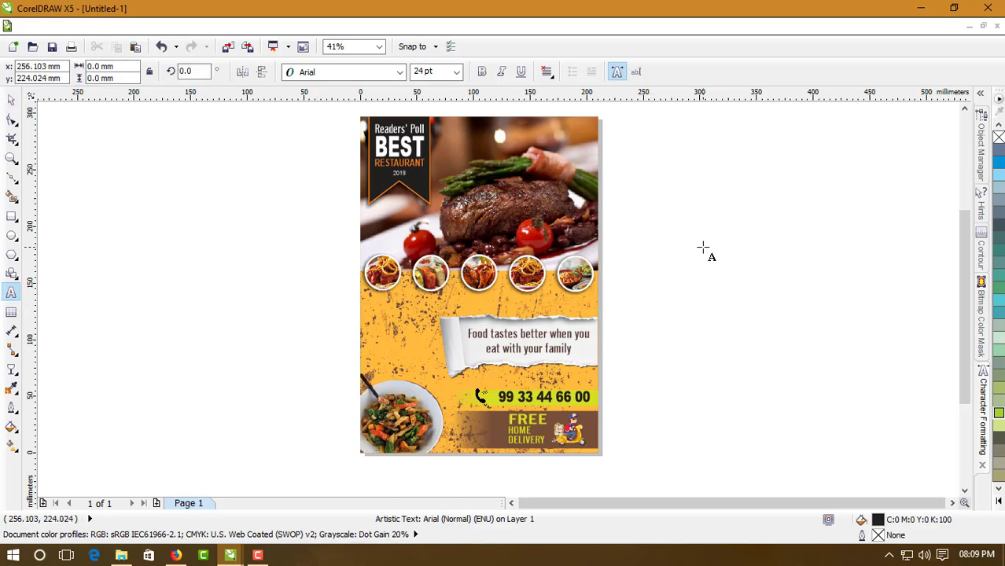
{"action": "left_click", "coordinate": [430, 73]}
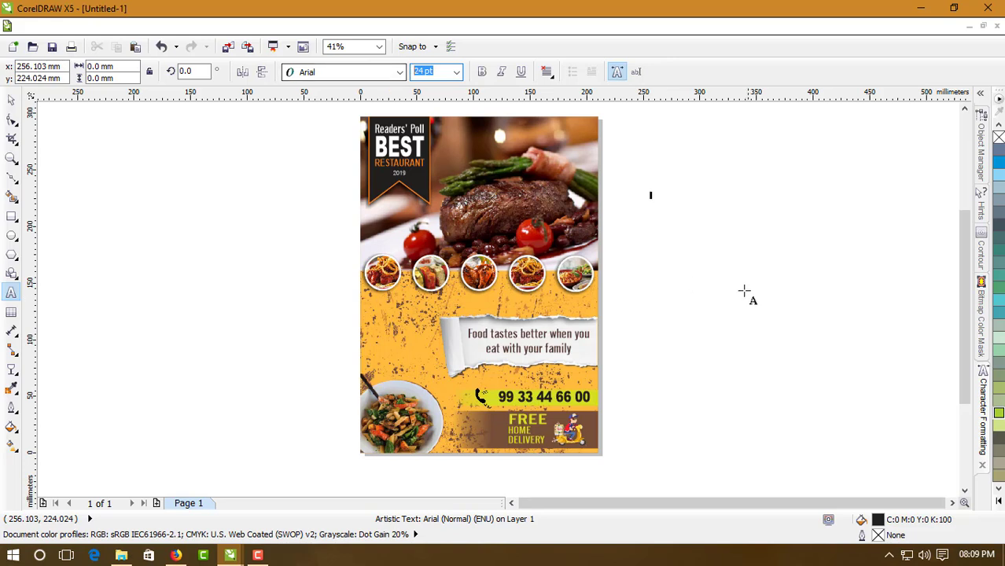
{"action": "left_click", "coordinate": [657, 223]}
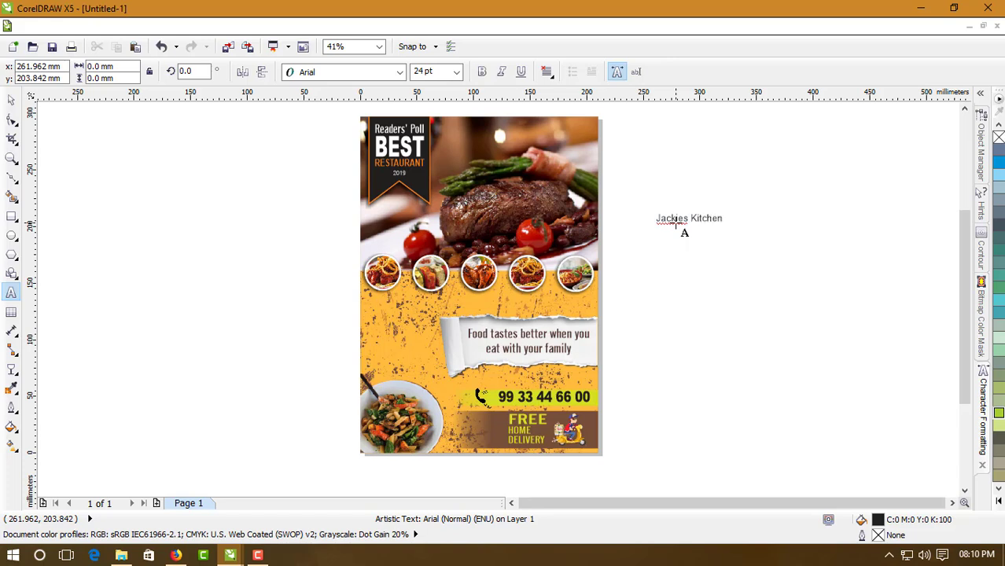
{"action": "key", "text": "Escape"}
{"action": "left_click", "coordinate": [11, 100]}
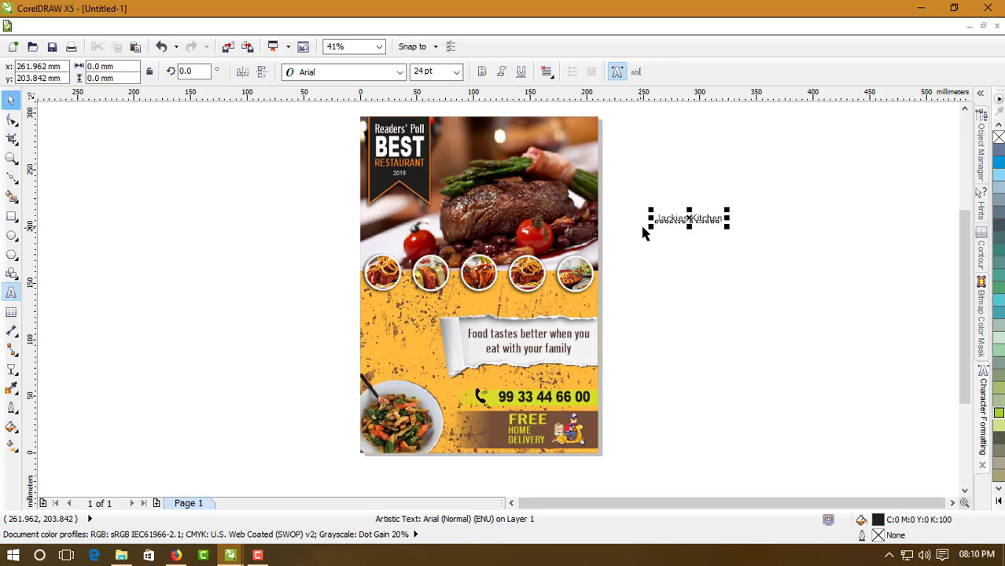
{"action": "left_click_drag", "start_coordinate": [729, 227], "coordinate": [839, 289]}
{"action": "left_click_drag", "start_coordinate": [728, 219], "coordinate": [707, 153]}
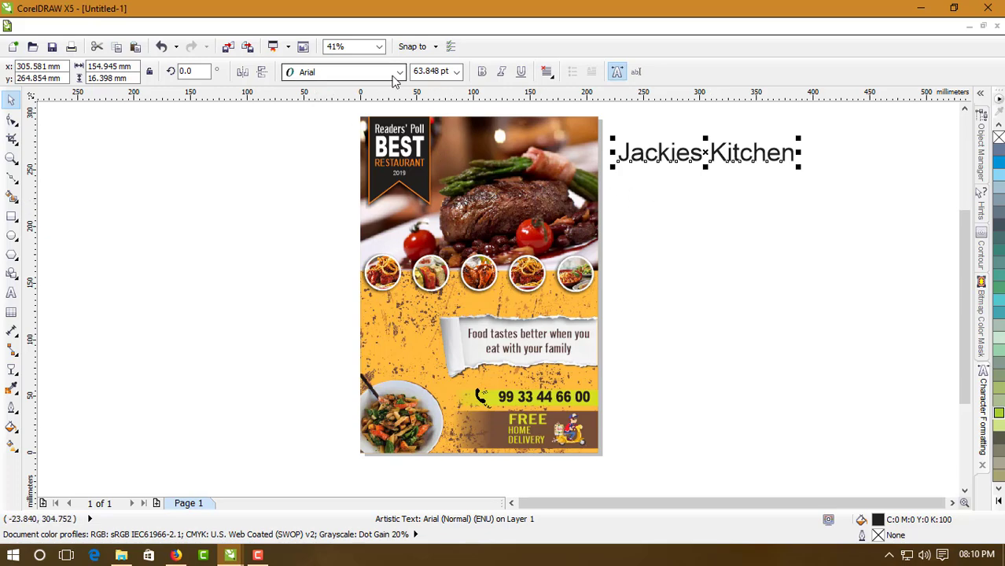
Change the "Jackies Kitchen" title to uppercase and move it to the top of the photo, starting beside the ribbon banner
{"action": "left_click", "coordinate": [300, 28]}
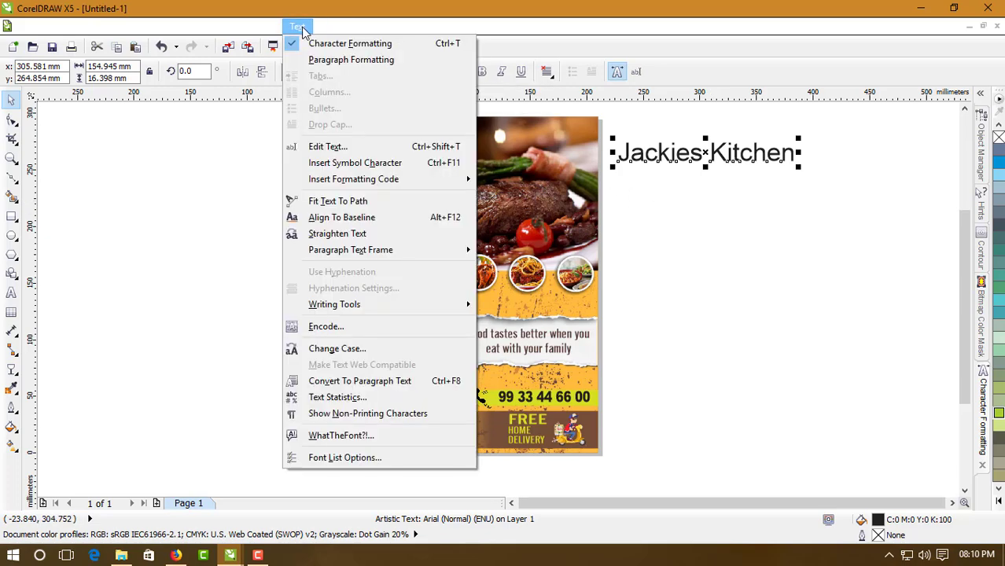
{"action": "left_click", "coordinate": [346, 349]}
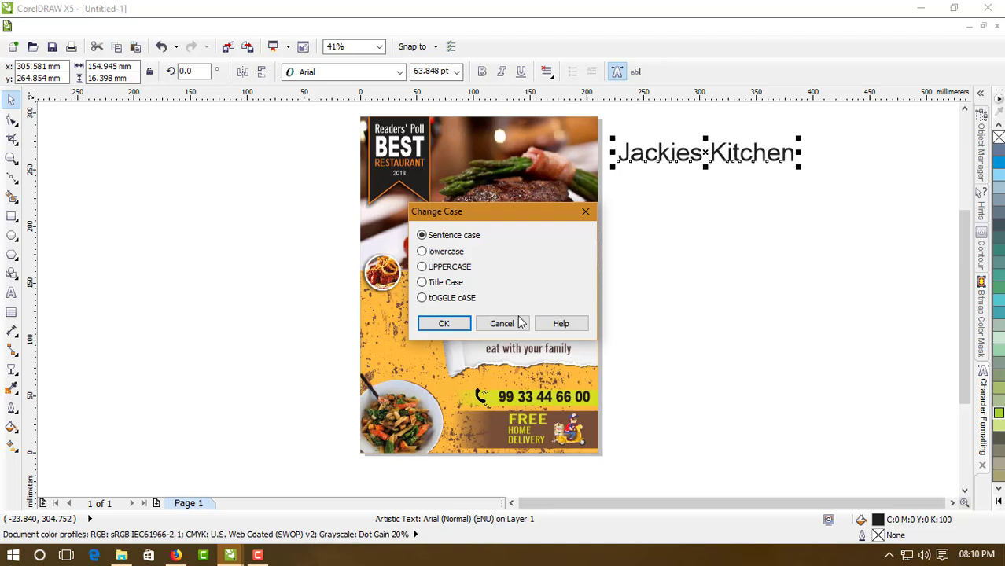
{"action": "left_click", "coordinate": [441, 269]}
{"action": "left_click", "coordinate": [445, 324]}
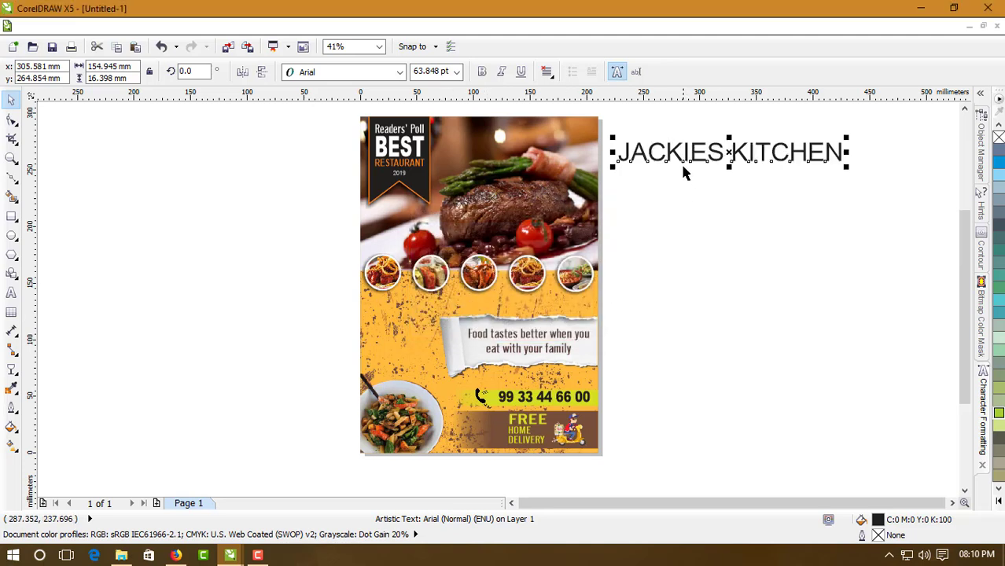
{"action": "left_click_drag", "start_coordinate": [681, 159], "coordinate": [501, 142]}
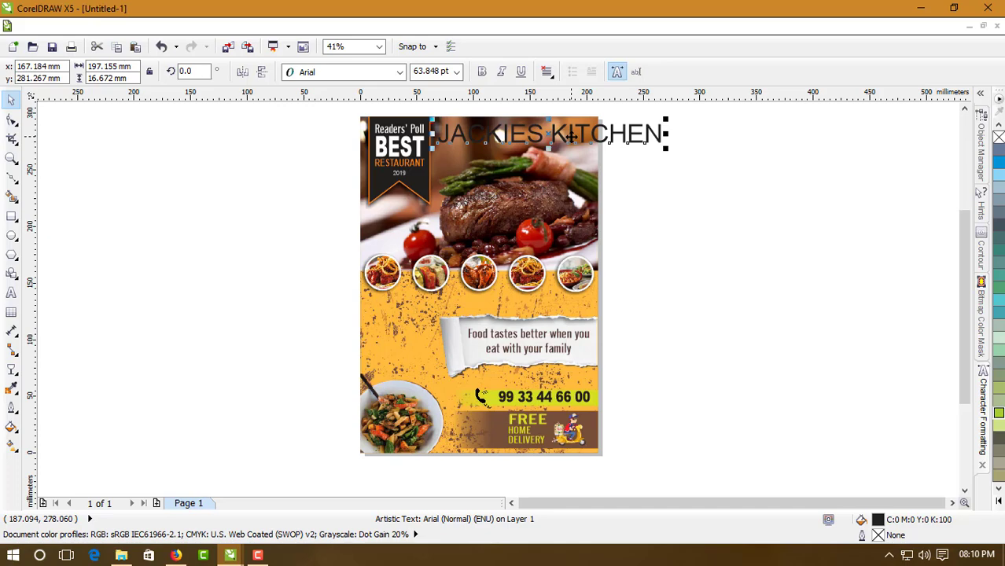
Set the font of the "JACKIES KITCHEN" title to BinnerD
{"action": "left_click", "coordinate": [965, 107]}
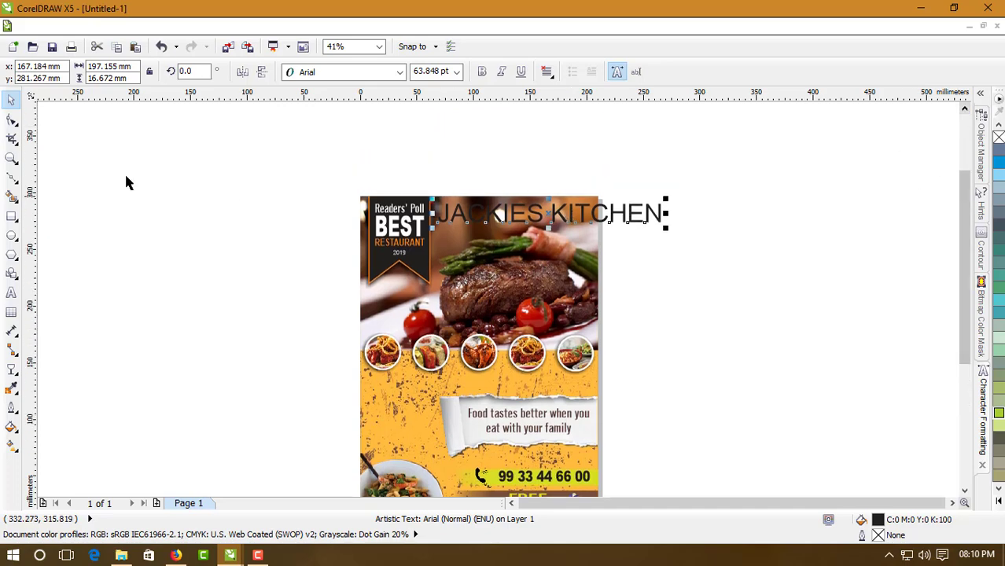
{"action": "key", "text": "z"}
{"action": "left_click_drag", "start_coordinate": [331, 182], "coordinate": [734, 334]}
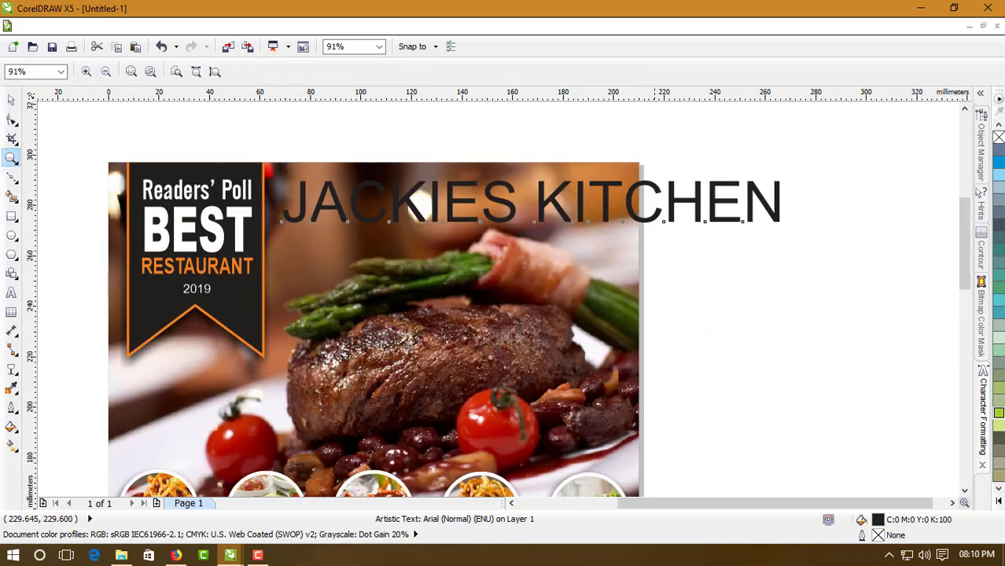
{"action": "left_click", "coordinate": [11, 99]}
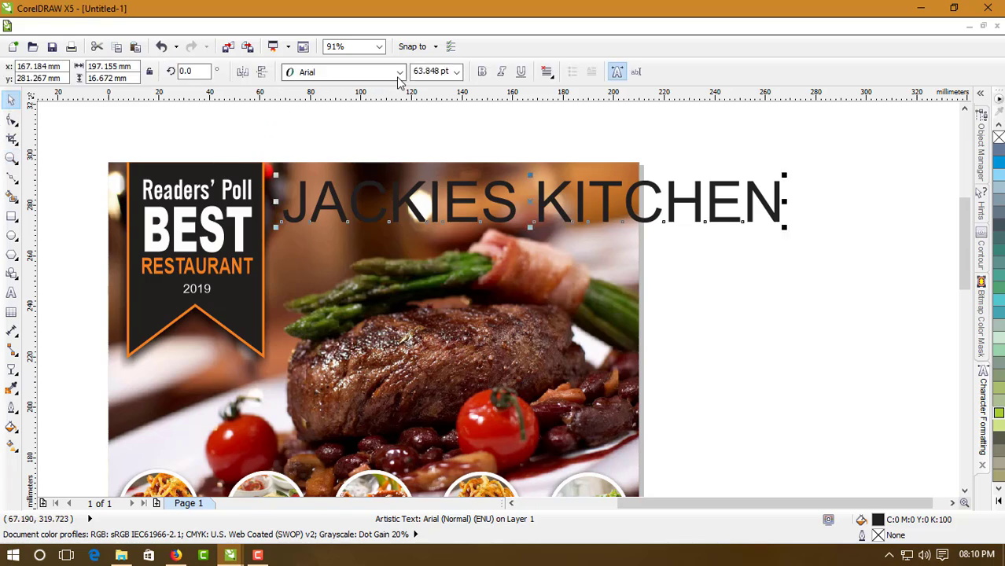
{"action": "left_click", "coordinate": [399, 72]}
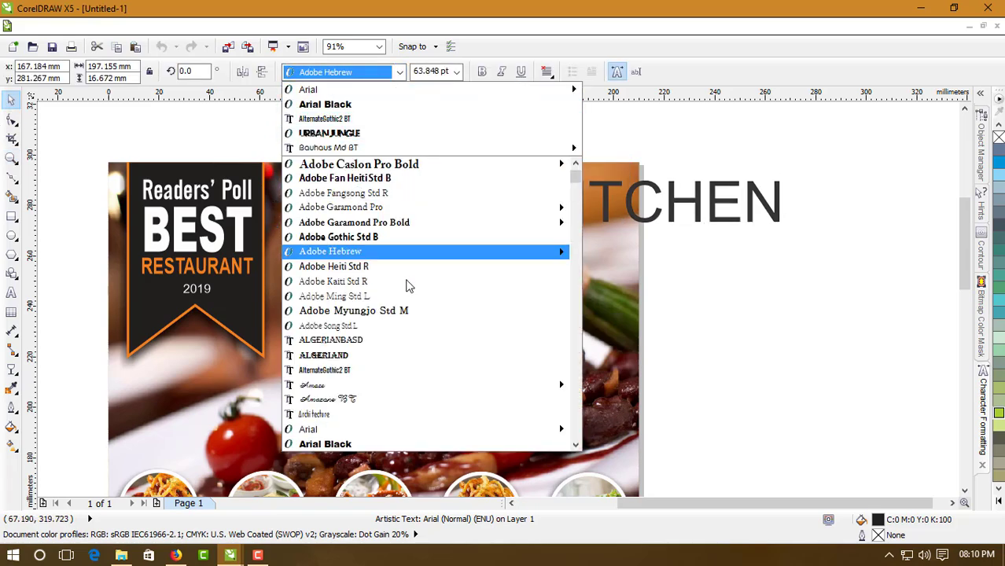
{"action": "left_click", "coordinate": [576, 446]}
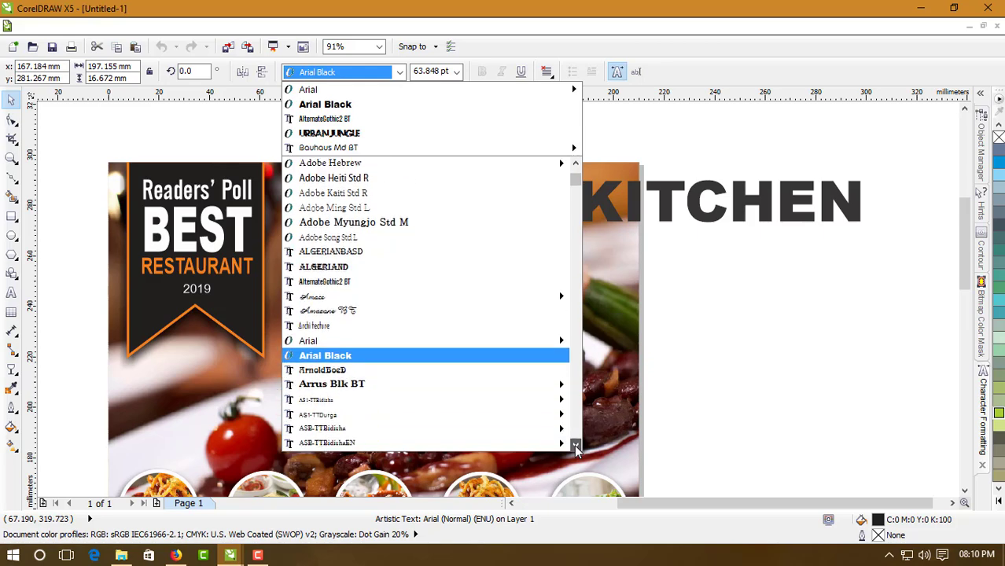
{"action": "left_click", "coordinate": [576, 445]}
{"action": "left_click", "coordinate": [577, 445]}
{"action": "left_click", "coordinate": [577, 446]}
{"action": "left_click", "coordinate": [577, 445]}
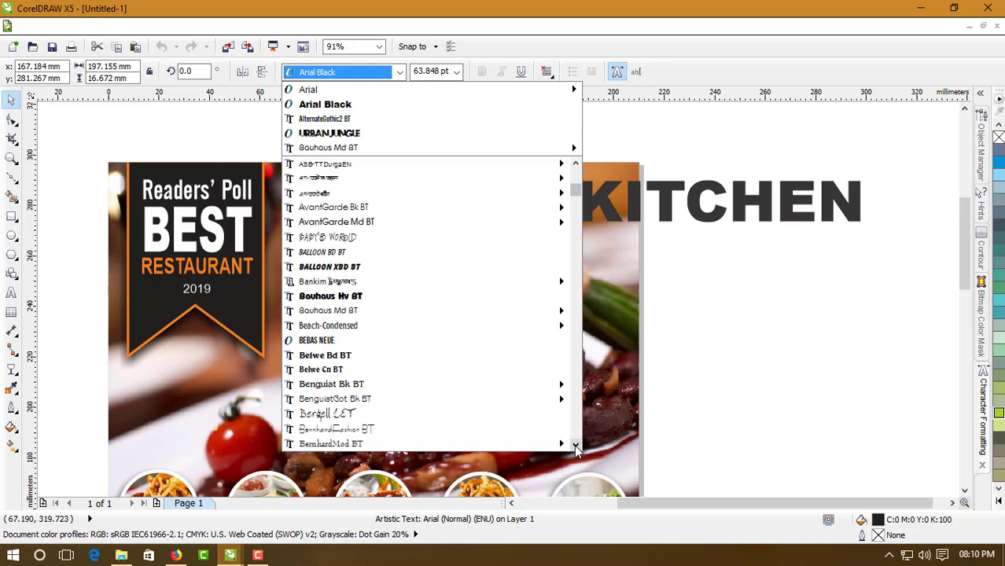
{"action": "left_click", "coordinate": [576, 445]}
{"action": "left_click", "coordinate": [577, 445]}
{"action": "left_click", "coordinate": [577, 446]}
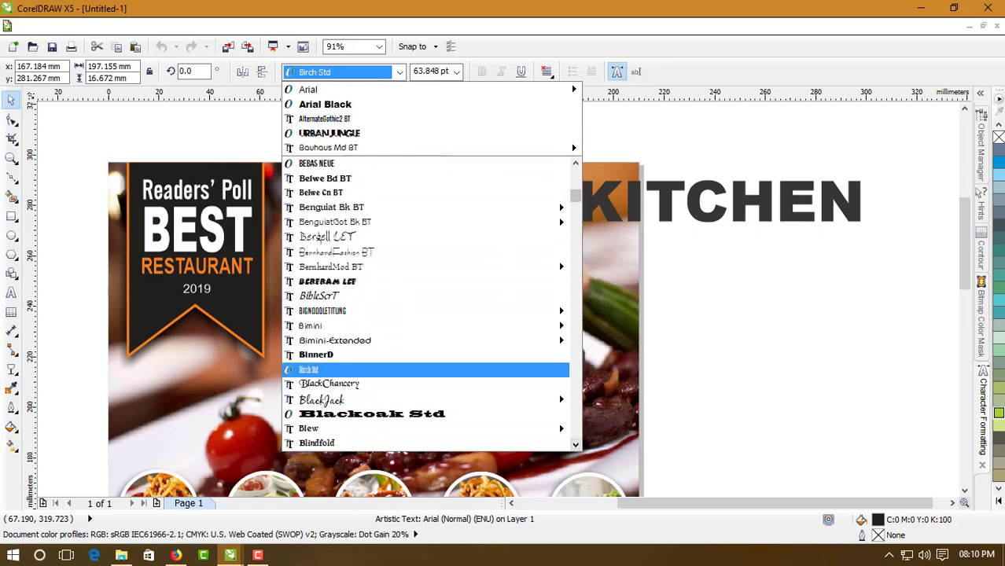
{"action": "left_click", "coordinate": [311, 355]}
Change the font of the "JACKIES KITCHEN" title to Dosis
{"action": "left_click", "coordinate": [400, 72]}
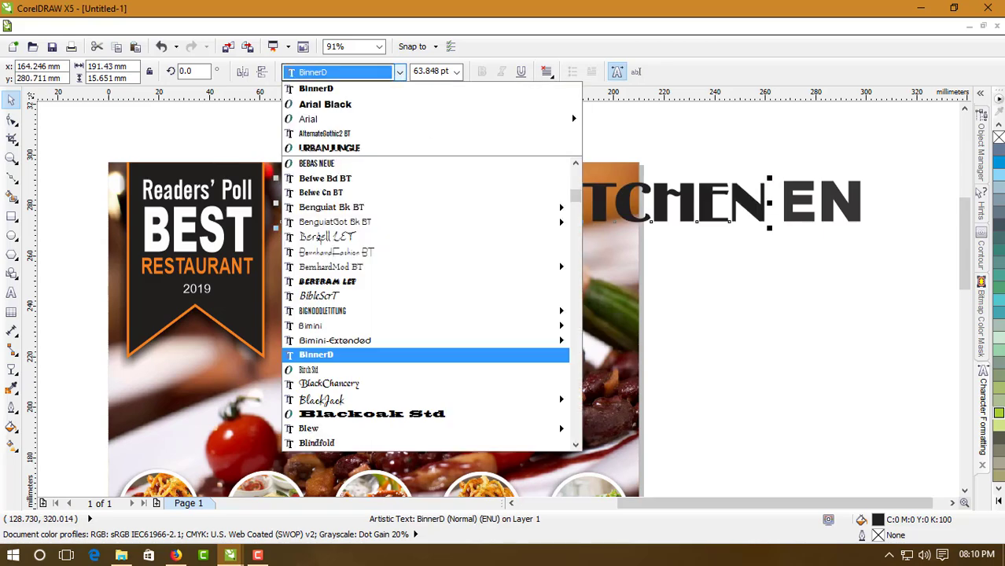
{"action": "left_click", "coordinate": [577, 446]}
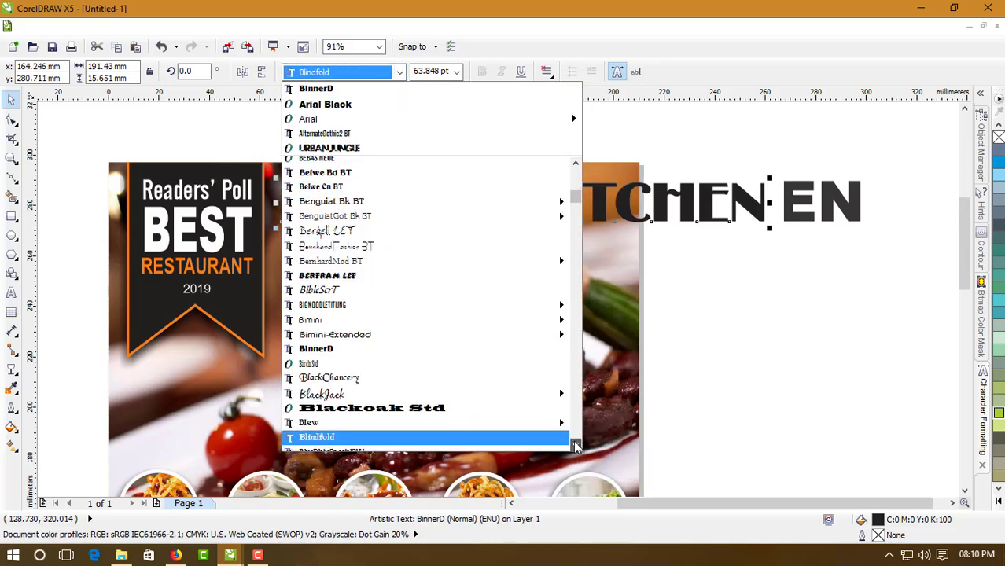
{"action": "left_click", "coordinate": [577, 446]}
{"action": "left_click", "coordinate": [577, 446]}
{"action": "left_click", "coordinate": [576, 445]}
{"action": "left_click", "coordinate": [577, 445]}
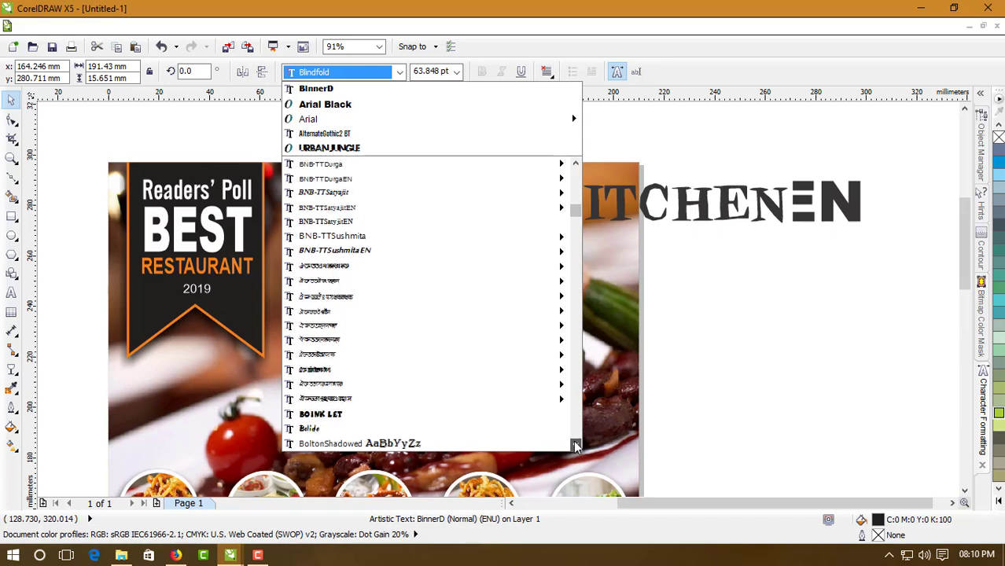
{"action": "left_click", "coordinate": [576, 445]}
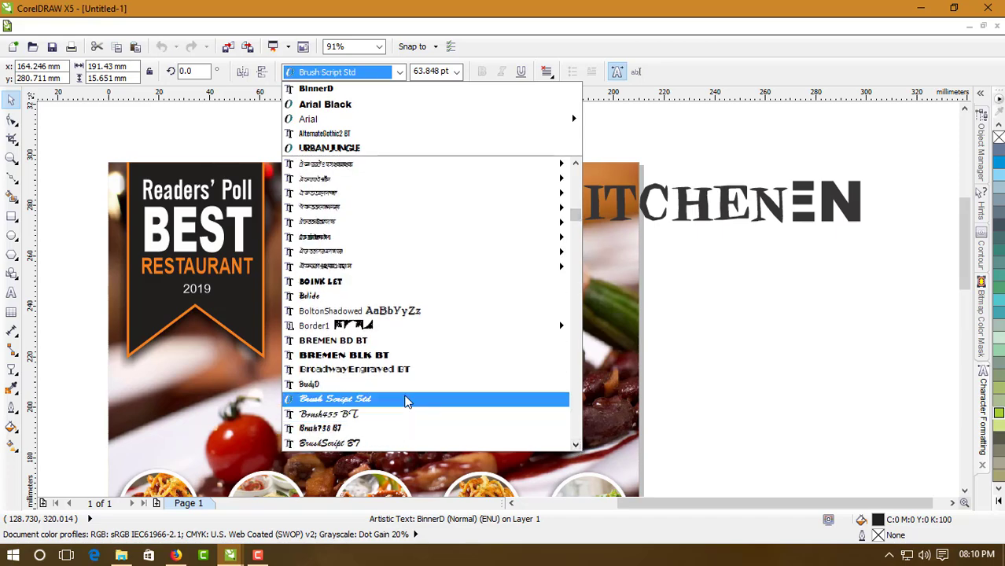
{"action": "left_click", "coordinate": [577, 446]}
{"action": "left_click", "coordinate": [577, 445]}
{"action": "left_click", "coordinate": [575, 445]}
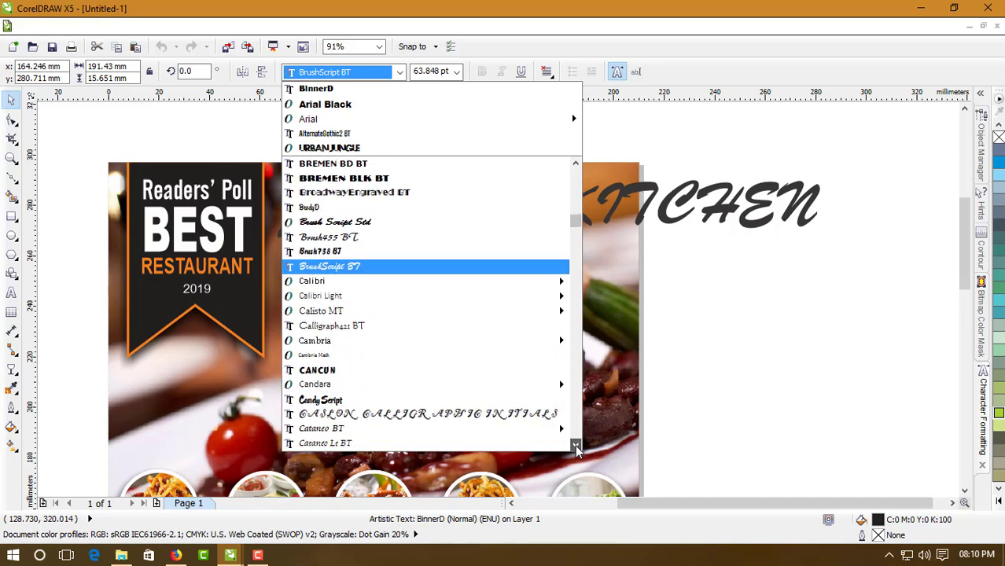
{"action": "left_click", "coordinate": [575, 445]}
{"action": "left_click", "coordinate": [575, 445]}
{"action": "left_click", "coordinate": [575, 445]}
{"action": "left_click", "coordinate": [575, 445]}
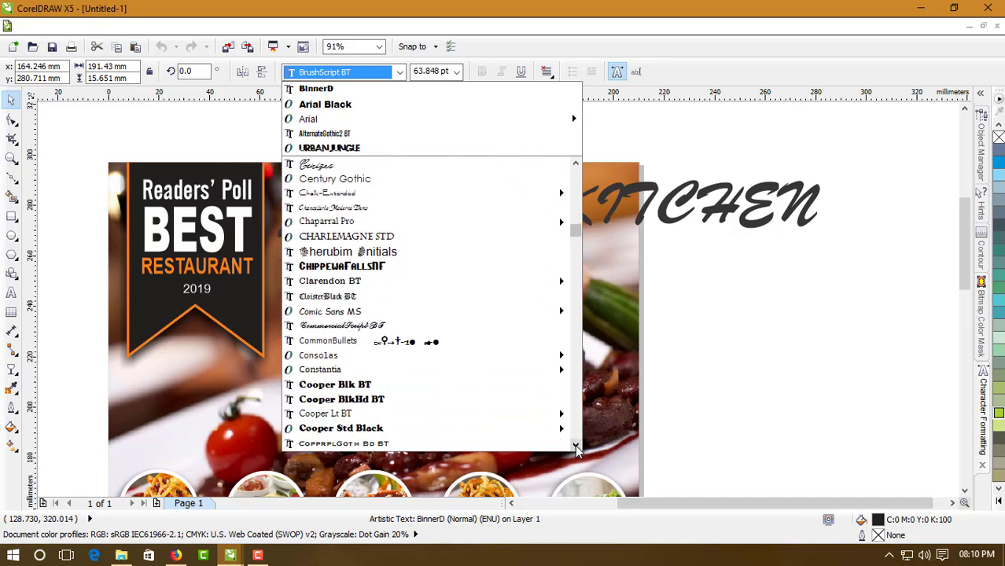
{"action": "left_click", "coordinate": [575, 446]}
{"action": "left_click_drag", "start_coordinate": [575, 444], "coordinate": [575, 445]}
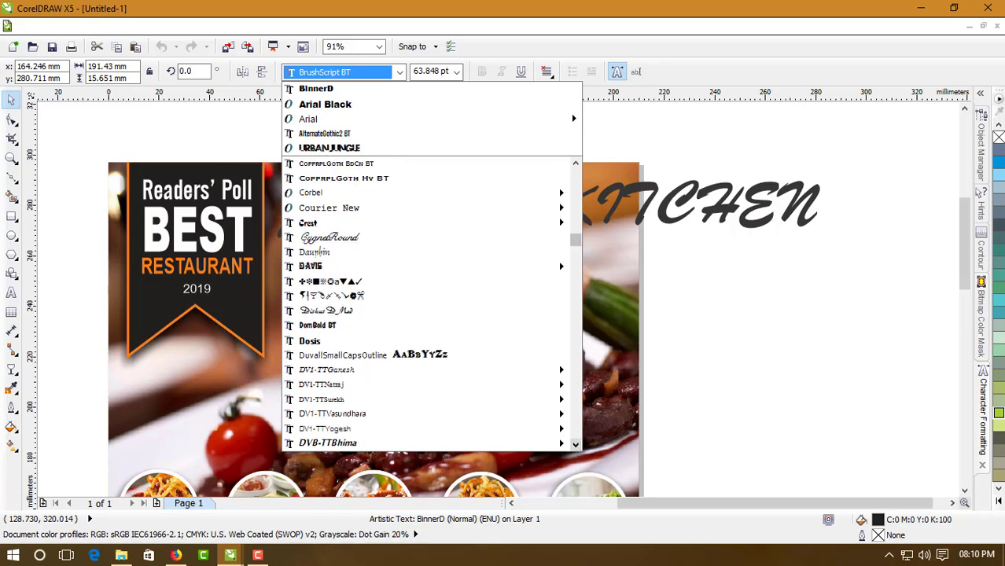
{"action": "left_click", "coordinate": [364, 340]}
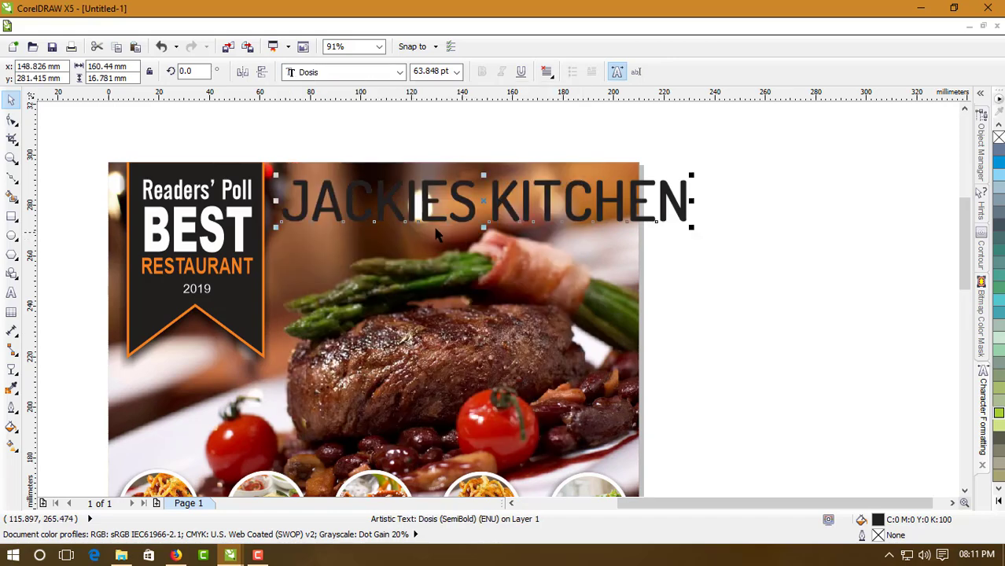
Shrink the "JACKIES KITCHEN" title to about 135 × 14 mm beside the ribbon banner and fill it white
{"action": "left_click_drag", "start_coordinate": [430, 206], "coordinate": [424, 208]}
{"action": "left_click_drag", "start_coordinate": [689, 232], "coordinate": [629, 225]}
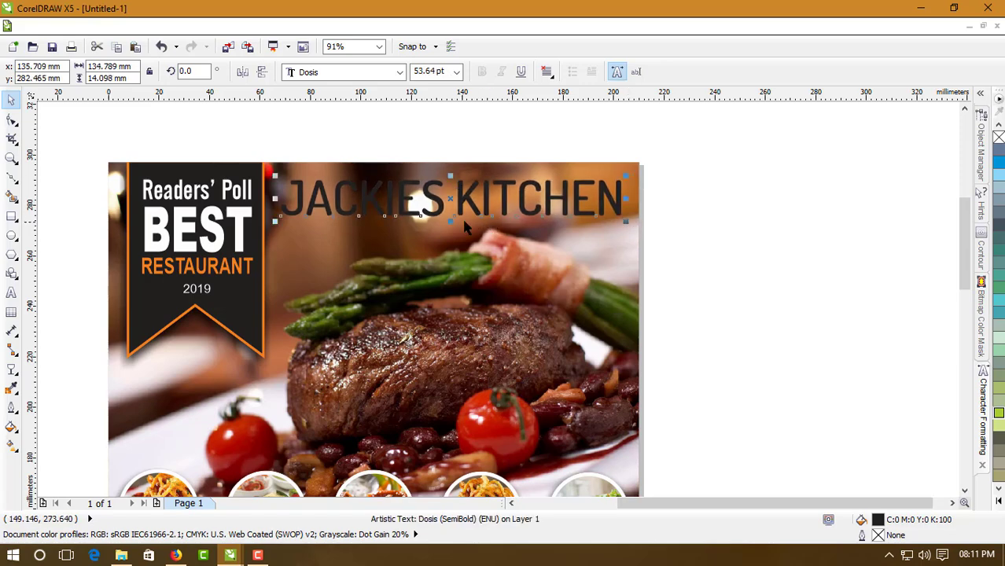
{"action": "left_click_drag", "start_coordinate": [443, 200], "coordinate": [441, 199]}
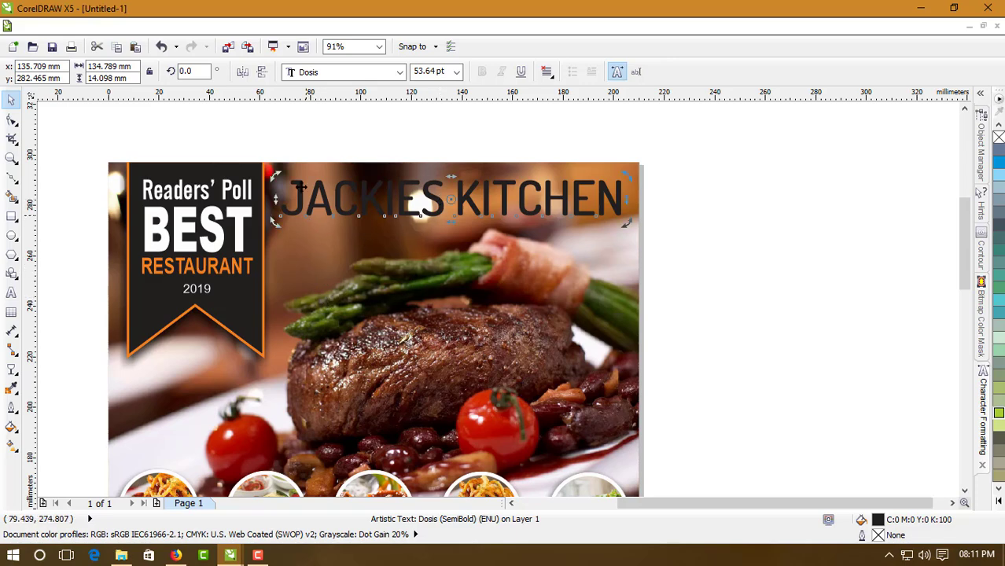
{"action": "left_click", "coordinate": [999, 502]}
{"action": "left_click", "coordinate": [958, 264]}
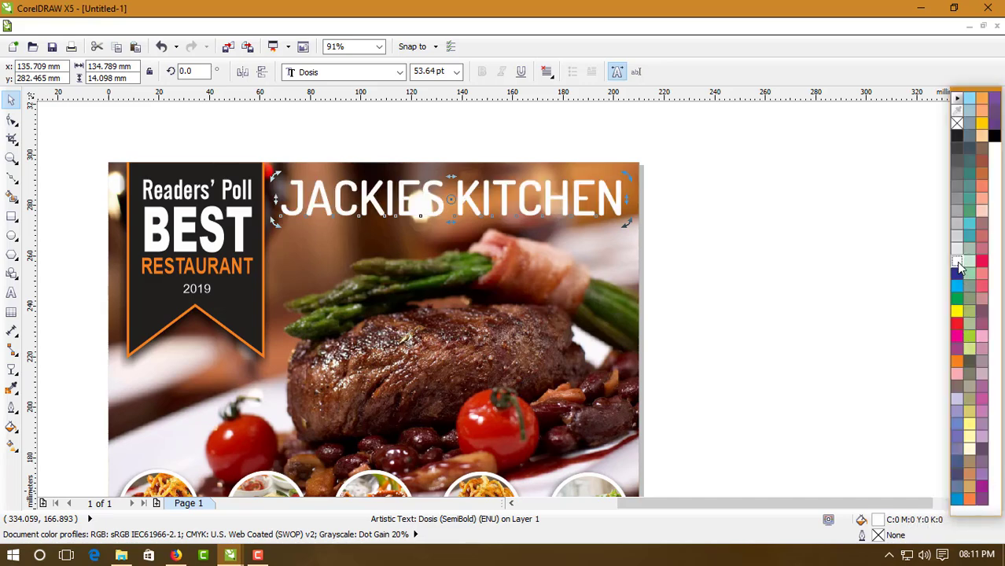
{"action": "left_click", "coordinate": [746, 221]}
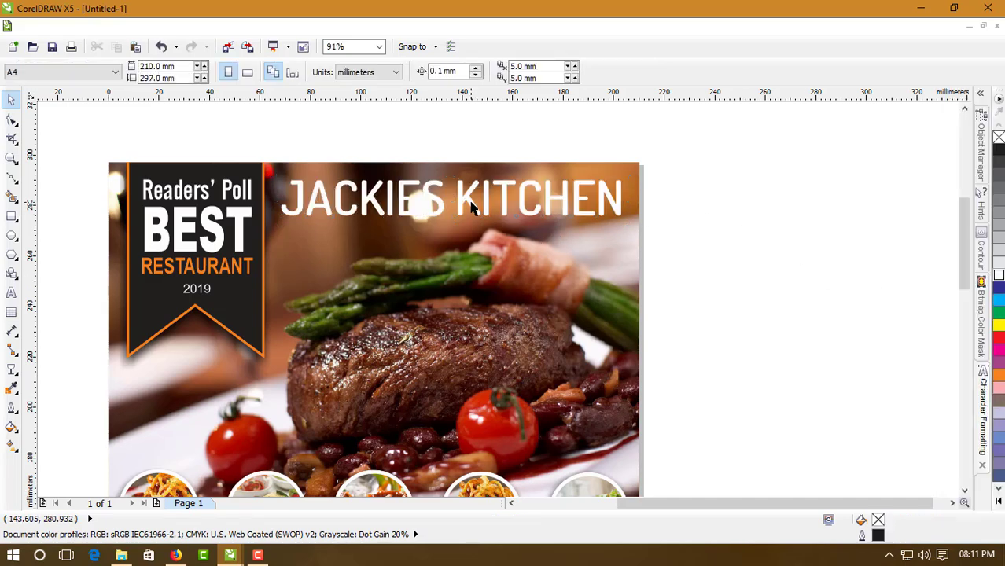
Give the "JACKIES KITCHEN" title a 6 pt outline
{"action": "left_click", "coordinate": [472, 207]}
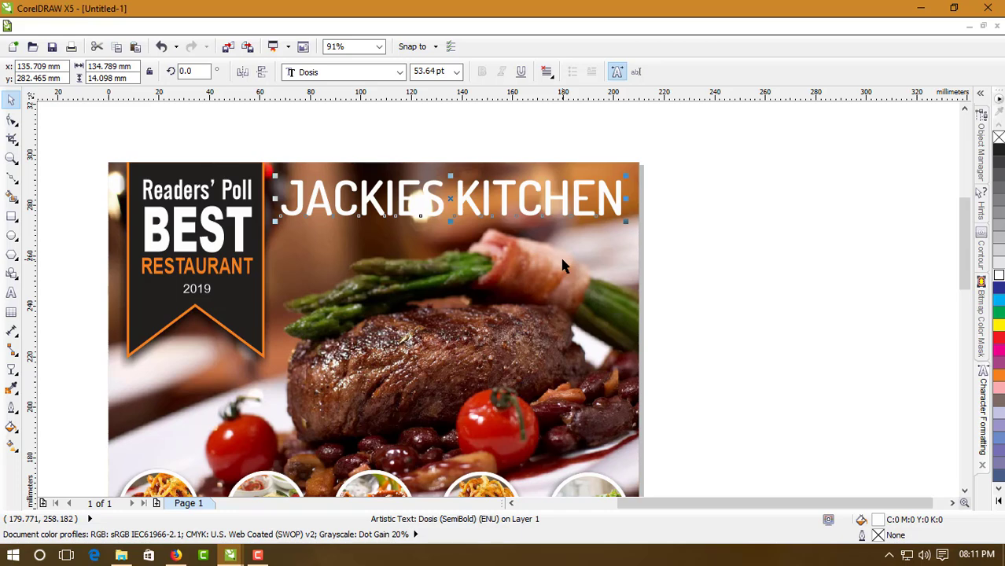
{"action": "left_click", "coordinate": [12, 408]}
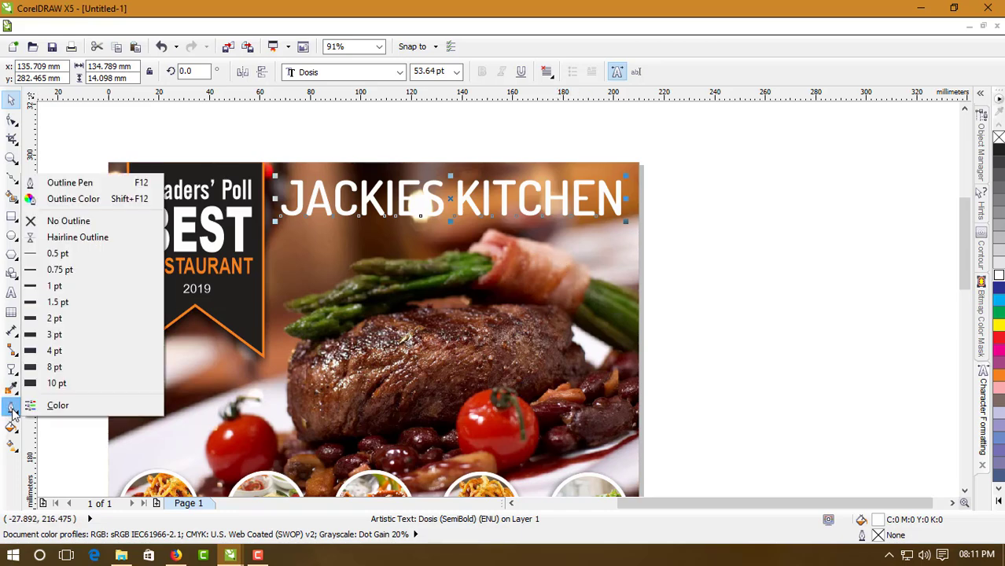
{"action": "left_click", "coordinate": [55, 351]}
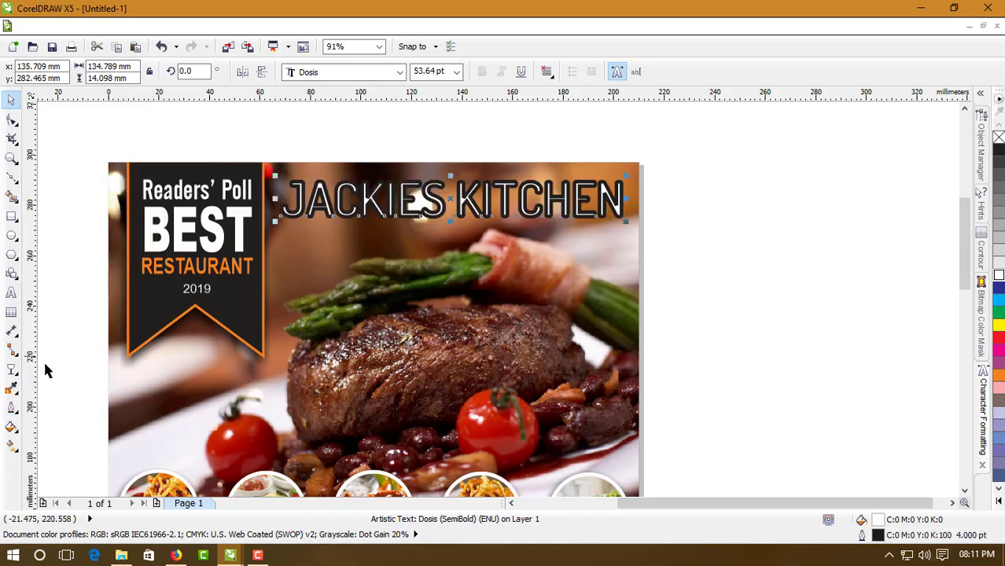
{"action": "left_click", "coordinate": [12, 409]}
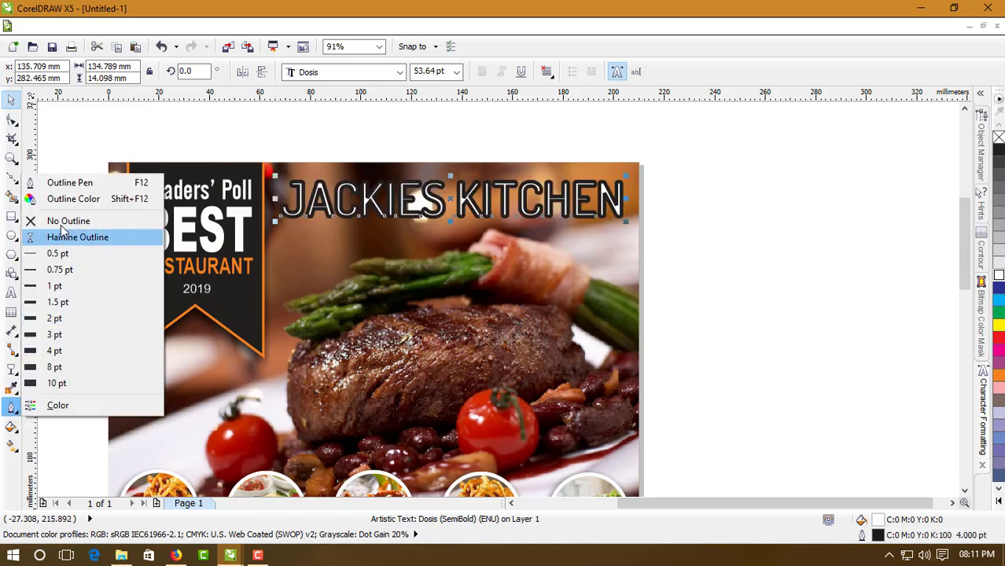
{"action": "left_click", "coordinate": [67, 181]}
{"action": "double_click", "coordinate": [408, 196]}
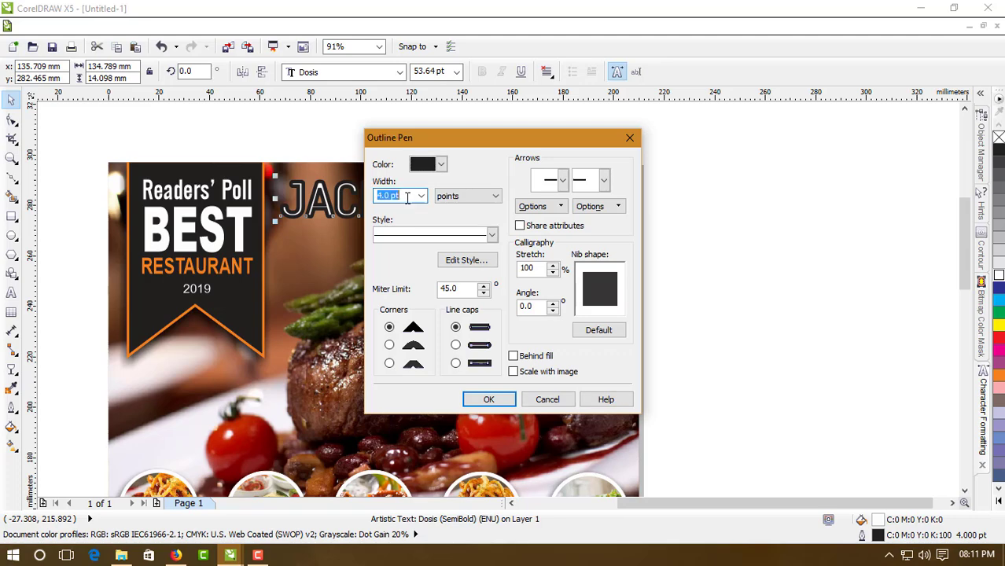
{"action": "key", "text": "Return"}
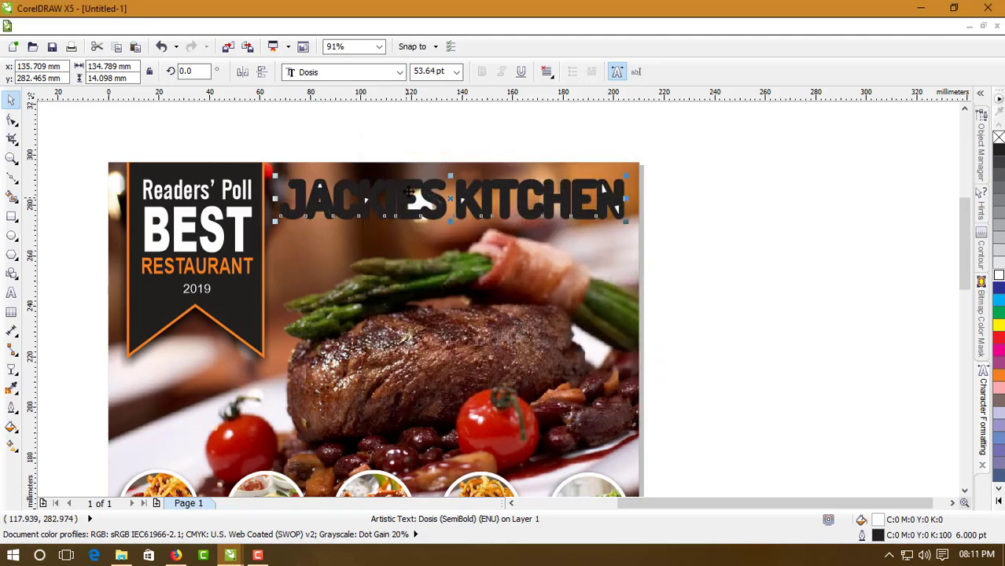
Recolour the title's thick outline black and place a white copy of the title without an outline exactly in front of it
{"action": "left_click", "coordinate": [999, 281]}
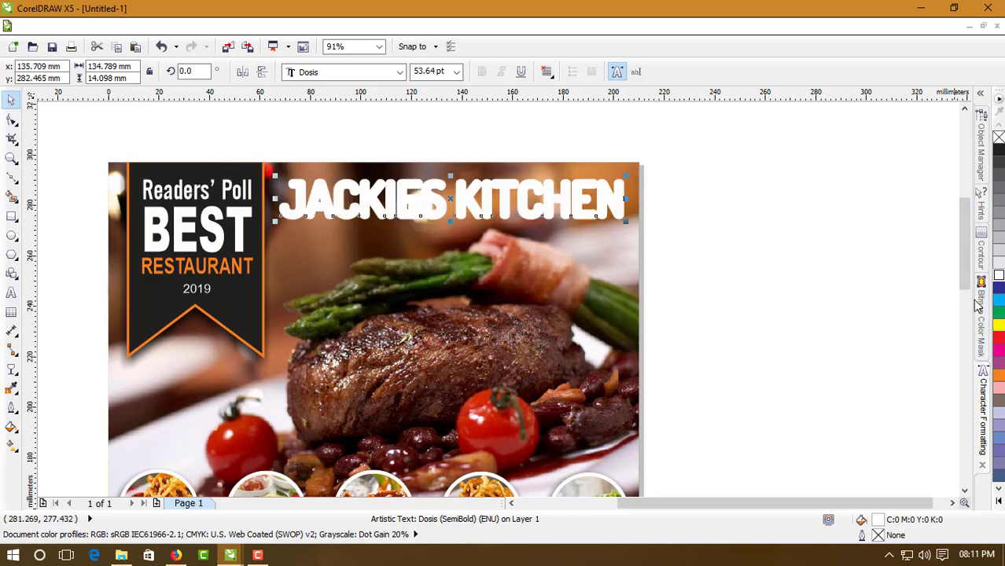
{"action": "left_click", "coordinate": [999, 501]}
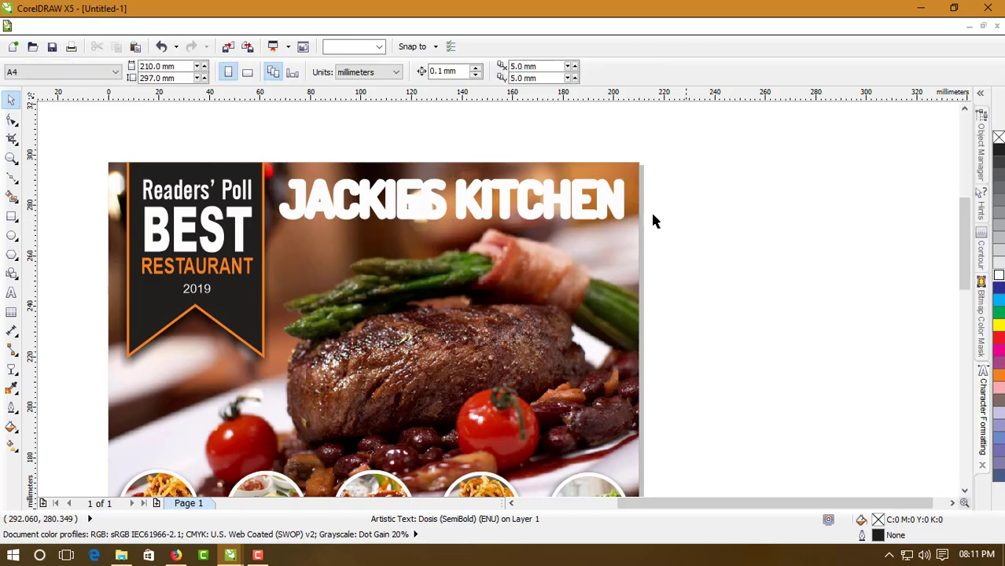
{"action": "left_click", "coordinate": [999, 501]}
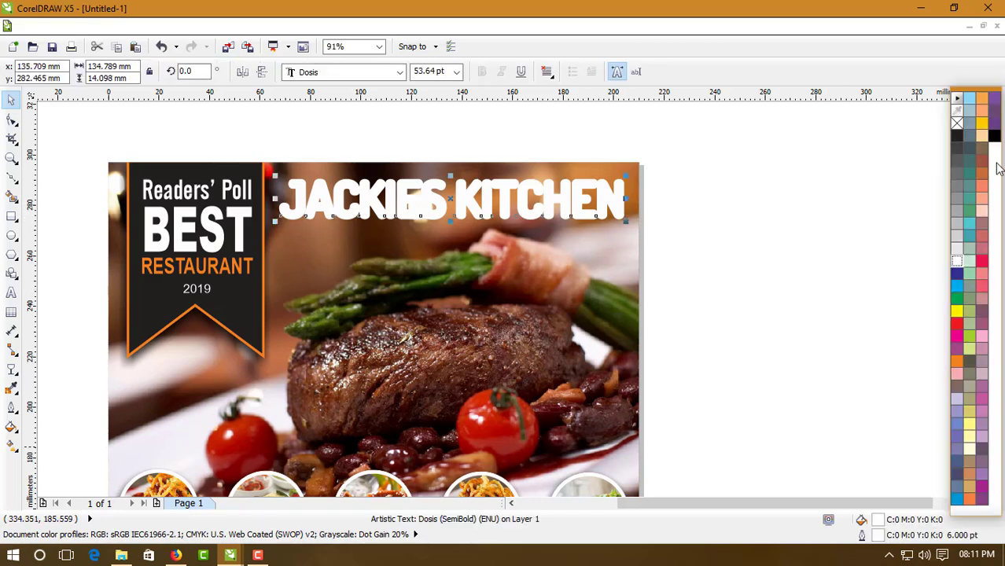
{"action": "left_click", "coordinate": [996, 140]}
{"action": "left_click", "coordinate": [776, 188]}
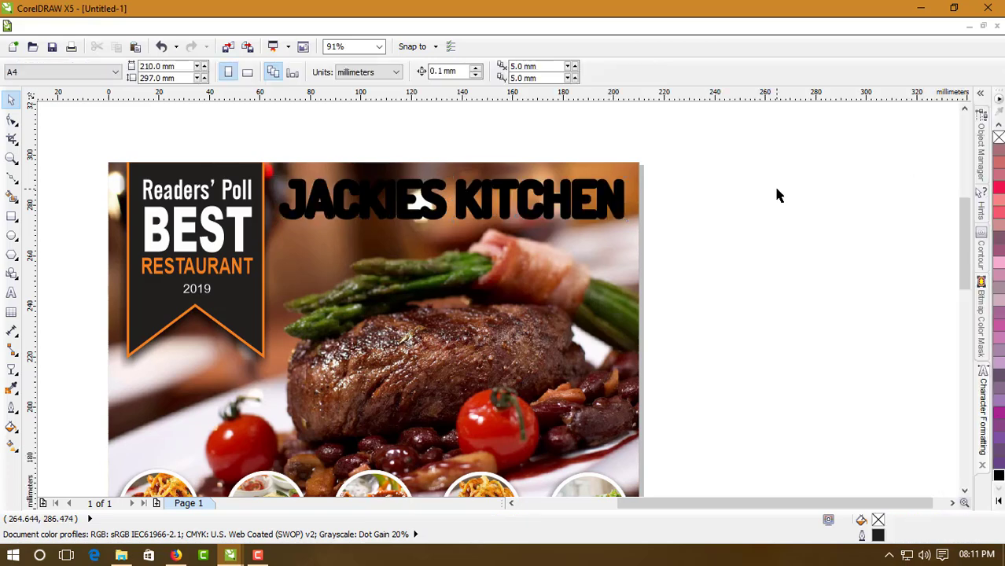
{"action": "key", "text": "ctrl+z"}
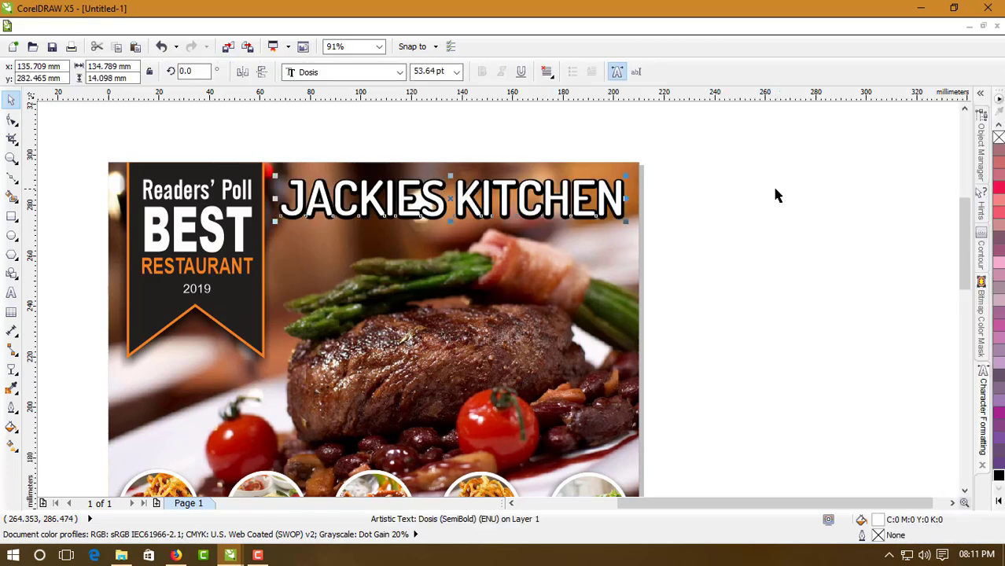
Add a white hairline outline to the front copy of the title
{"action": "left_click", "coordinate": [999, 502]}
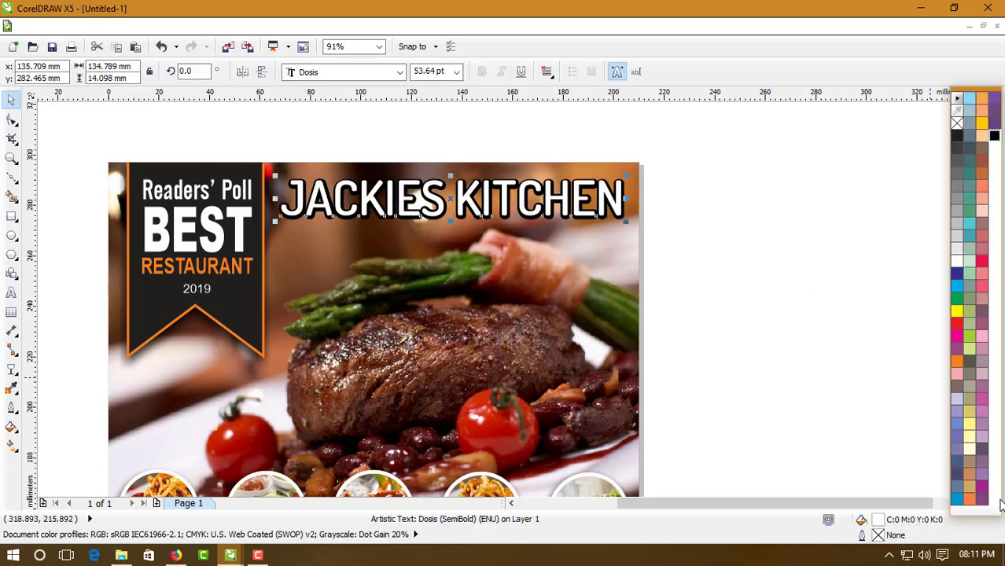
{"action": "right_click", "coordinate": [957, 263]}
{"action": "left_click", "coordinate": [831, 292]}
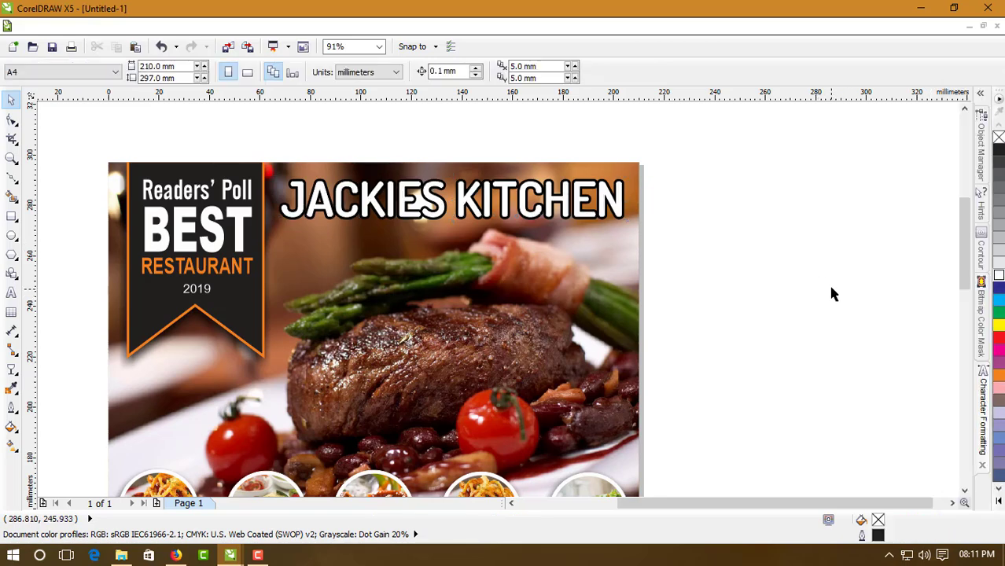
Recolour the front title with a chartreuse hairline outline (C40 M0 Y100 K0) and a yellow-green fill of C20 M0 Y100 K0
{"action": "left_click", "coordinate": [337, 208]}
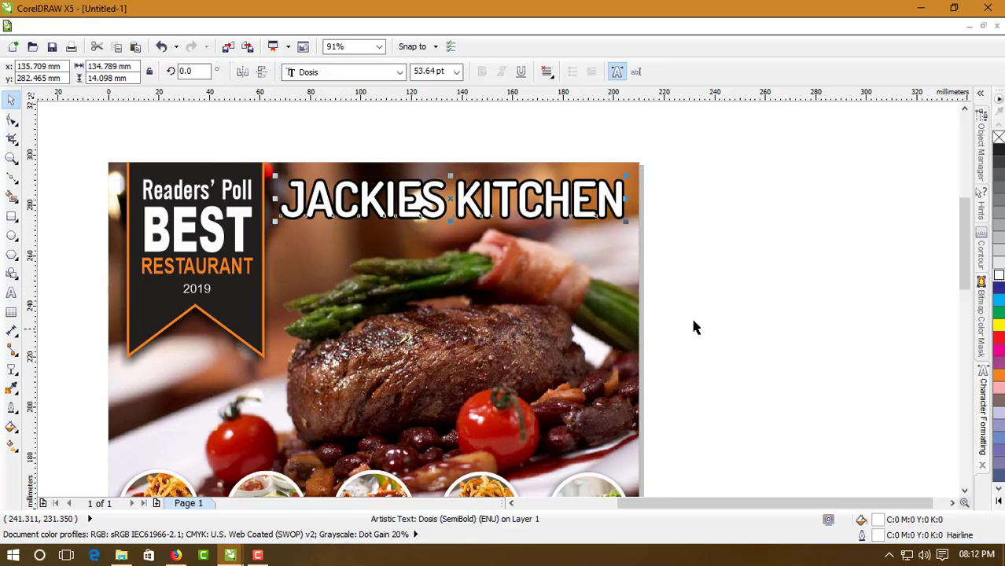
{"action": "left_click", "coordinate": [1000, 503]}
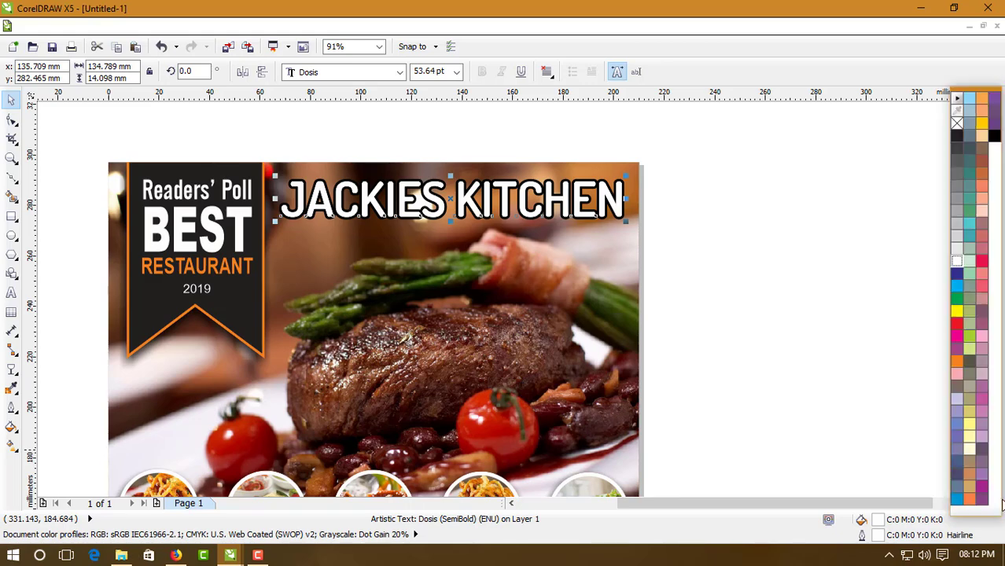
{"action": "left_click", "coordinate": [970, 339]}
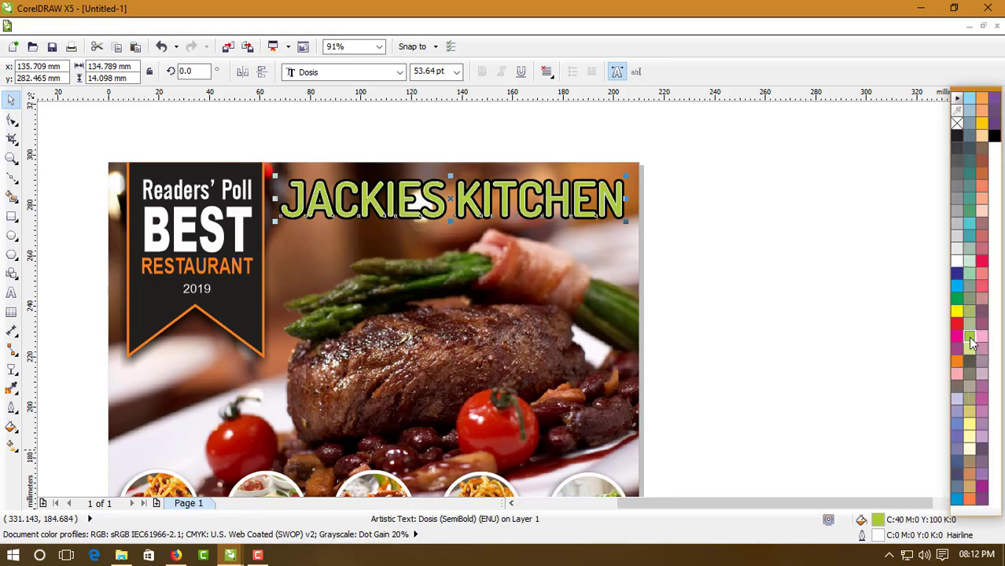
{"action": "double_click", "coordinate": [879, 522]}
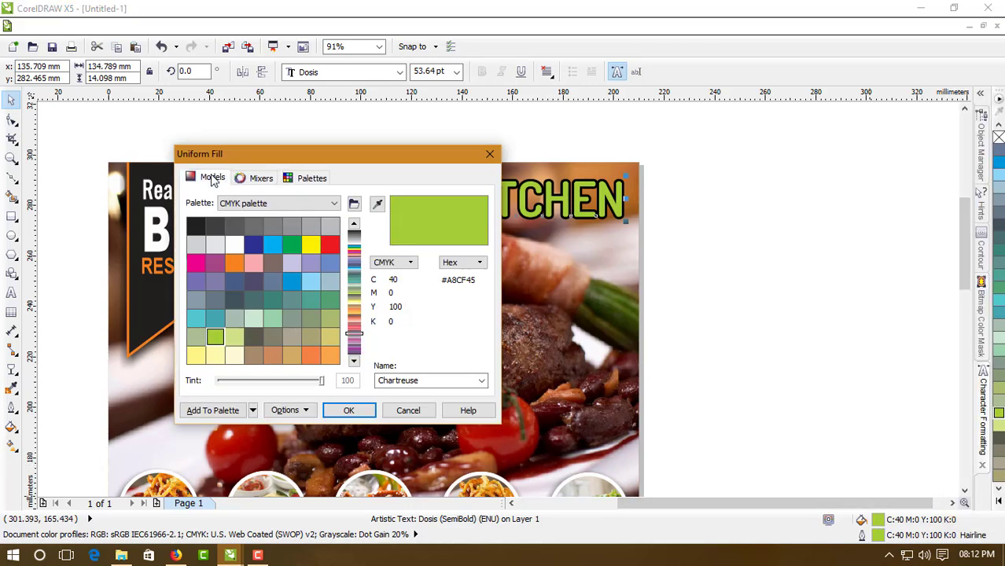
{"action": "left_click", "coordinate": [211, 178]}
{"action": "left_click_drag", "start_coordinate": [408, 283], "coordinate": [354, 283]}
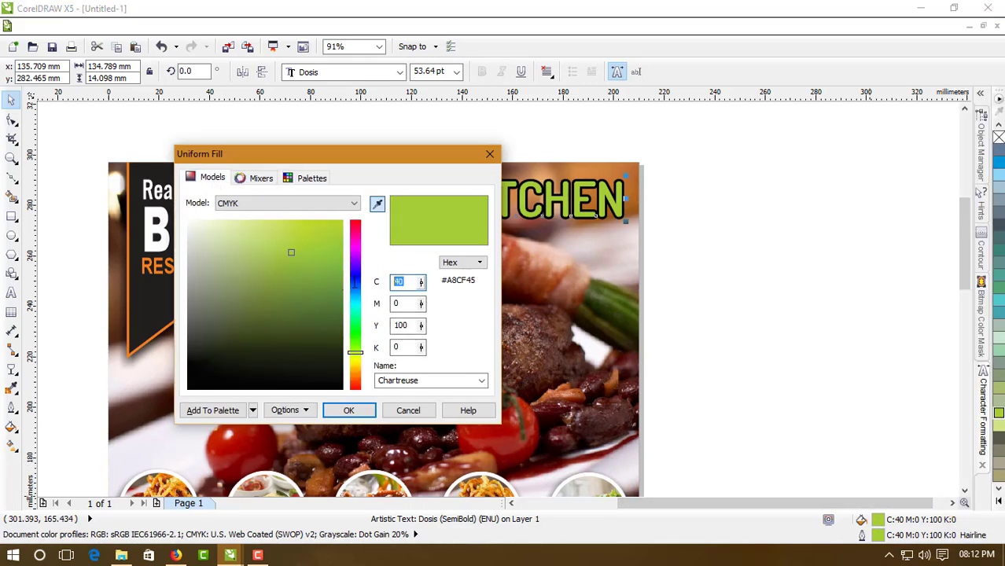
{"action": "type", "text": "20"}
{"action": "key", "text": "Return"}
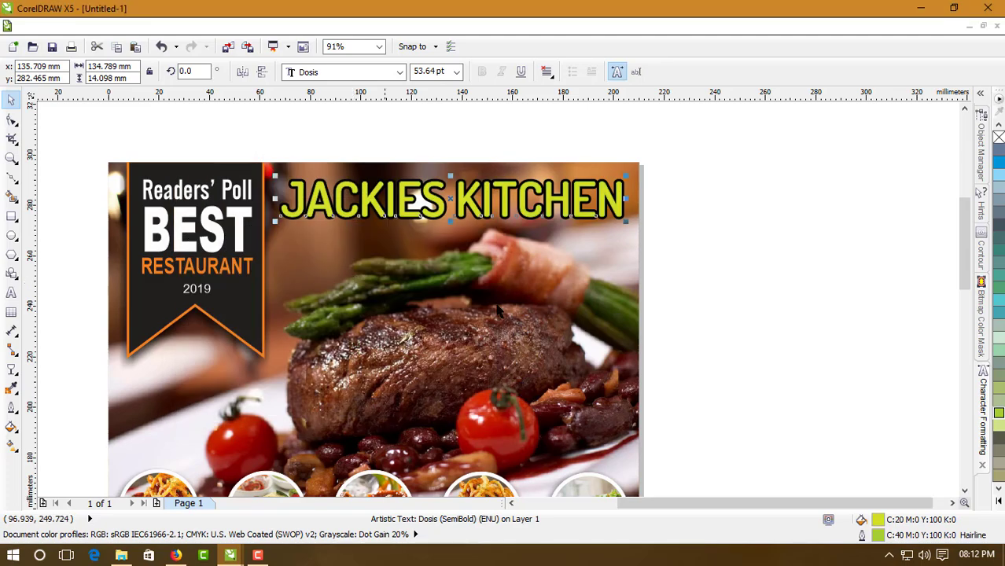
{"action": "left_click", "coordinate": [670, 269]}
Examine the whole flyer, including the slogan, phone and delivery areas in its lower half
{"action": "left_click", "coordinate": [11, 157]}
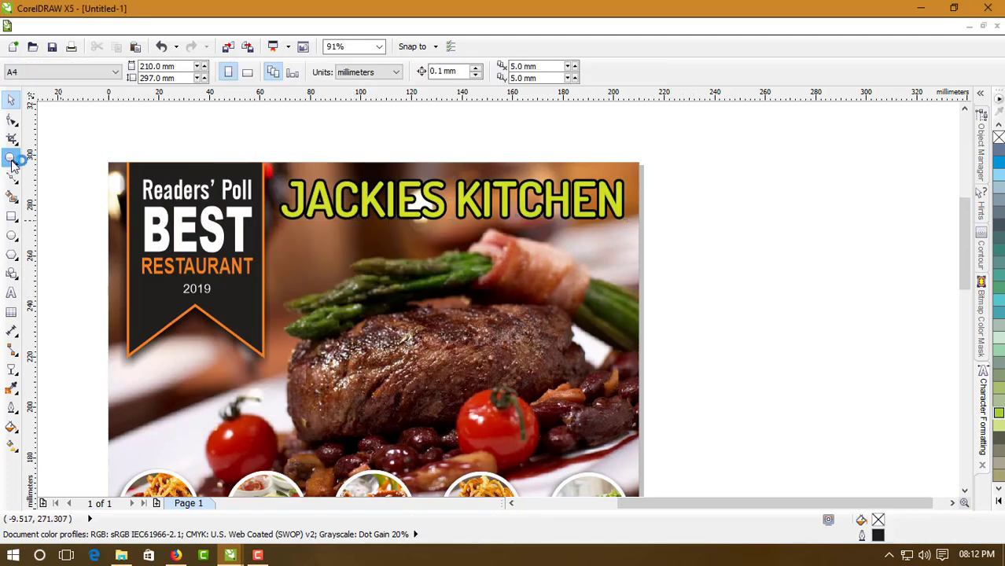
{"action": "right_click", "coordinate": [445, 286]}
{"action": "left_click_drag", "start_coordinate": [341, 187], "coordinate": [723, 482]}
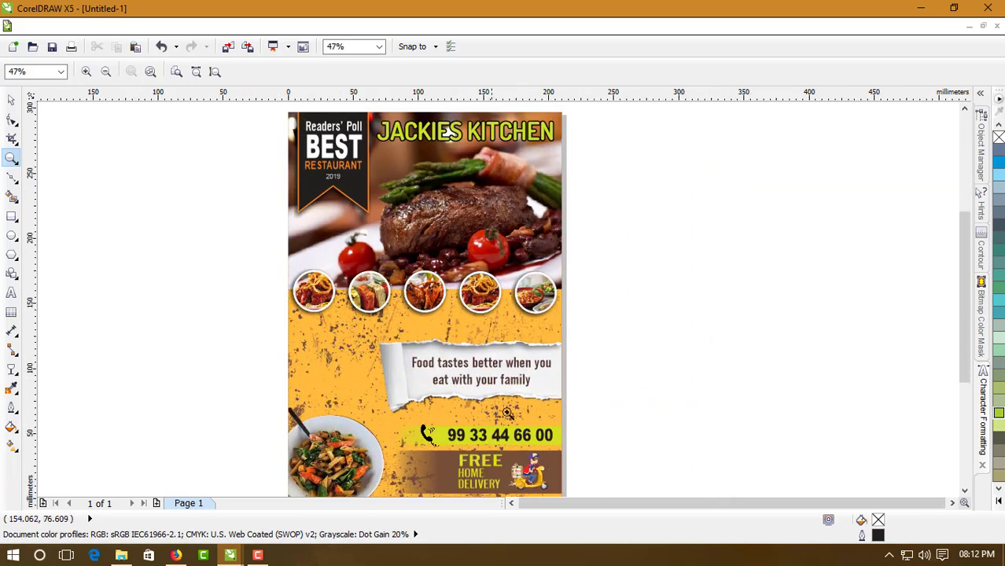
{"action": "left_click_drag", "start_coordinate": [257, 262], "coordinate": [655, 471]}
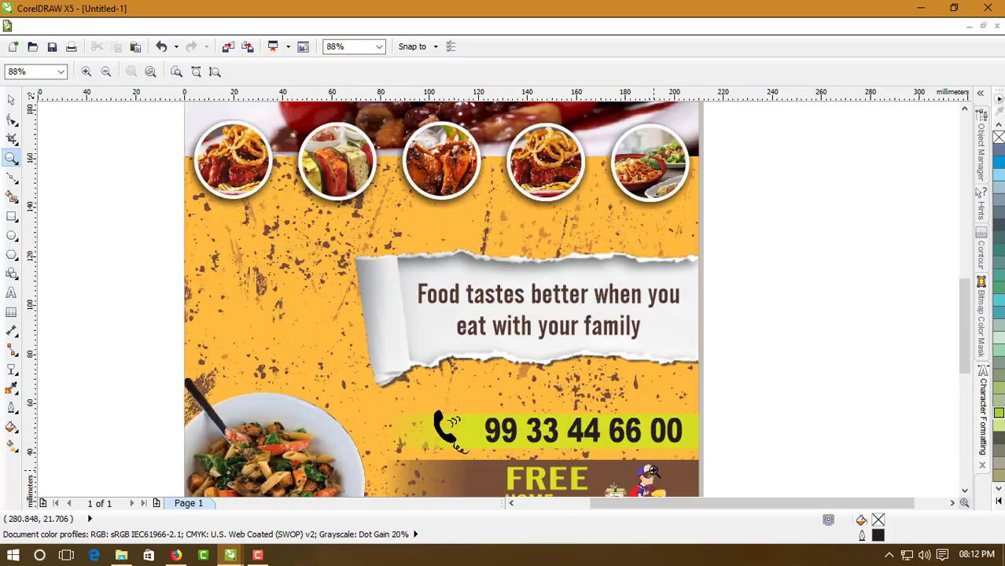
{"action": "right_click", "coordinate": [472, 380]}
{"action": "left_click_drag", "start_coordinate": [249, 351], "coordinate": [597, 464]}
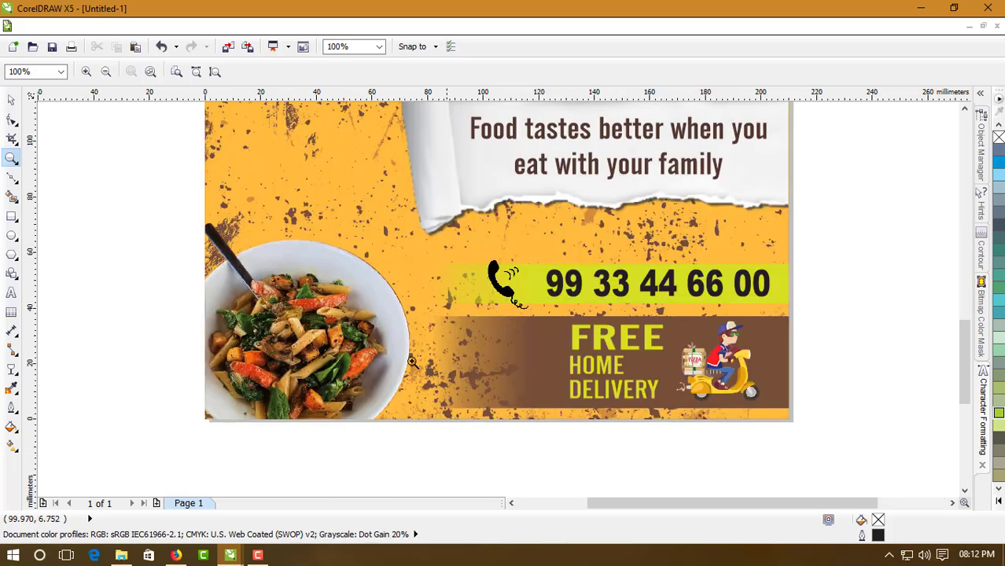
Enlarge the pasta bowl inside the background's PowerClip to about 98 × 104 mm and finish editing its contents
{"action": "left_click", "coordinate": [11, 99]}
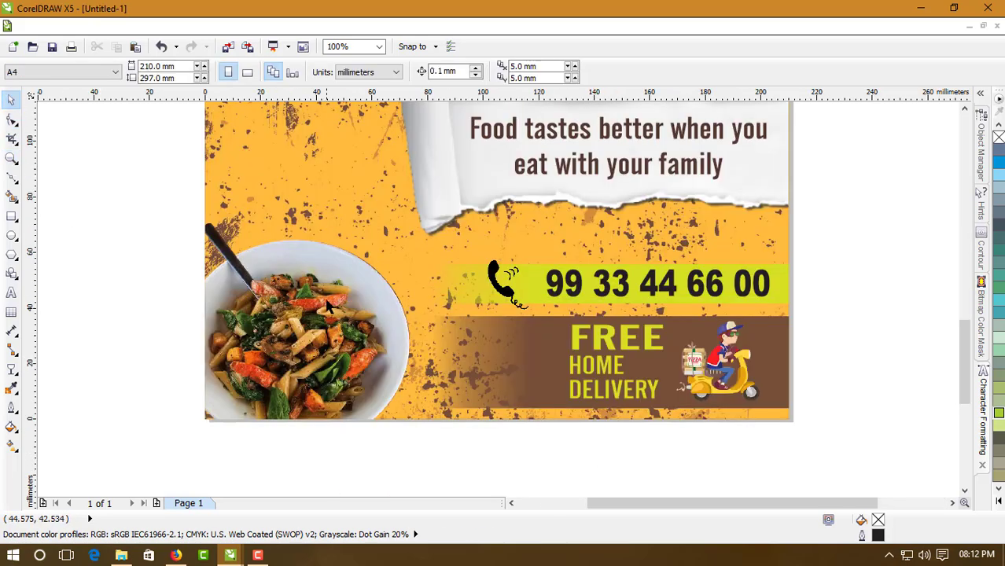
{"action": "left_click", "coordinate": [323, 316]}
{"action": "left_click", "coordinate": [322, 319], "text": "ctrl"}
{"action": "left_click", "coordinate": [305, 293]}
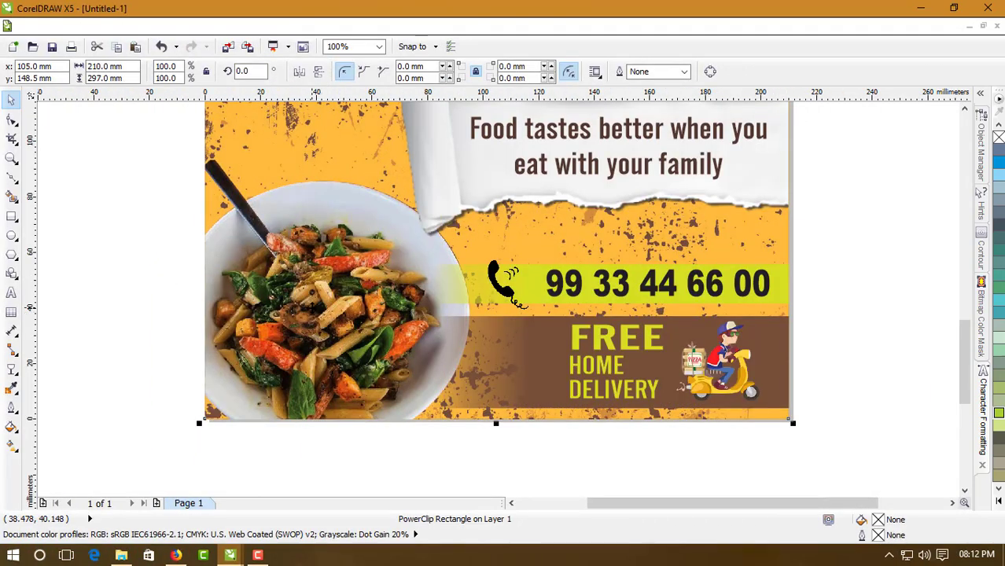
Scale the torn-paper strip down to about 133 × 55 mm, keeping its right end on the page edge
{"action": "left_click", "coordinate": [453, 205]}
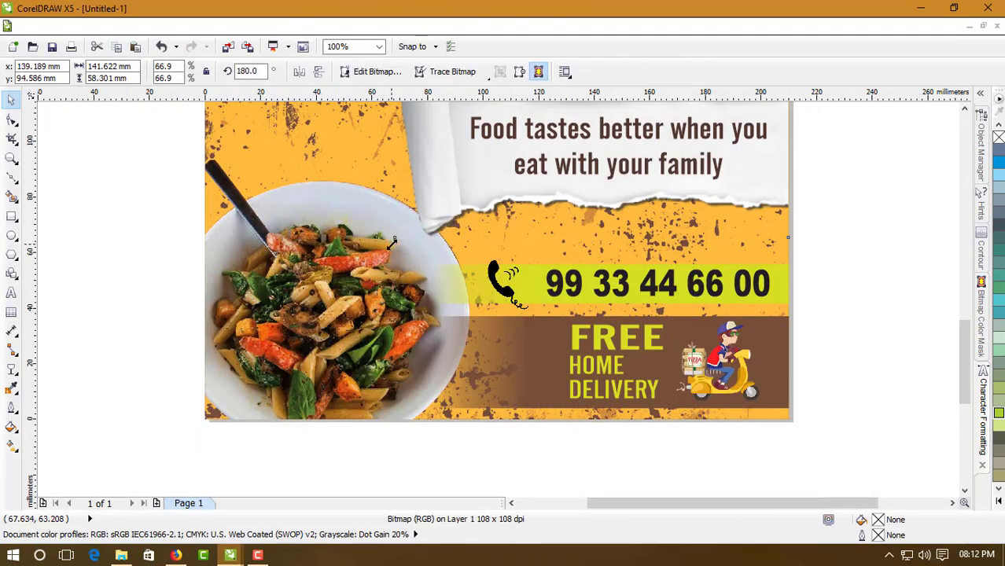
{"action": "left_click_drag", "start_coordinate": [393, 242], "coordinate": [414, 231]}
{"action": "left_click", "coordinate": [964, 109]}
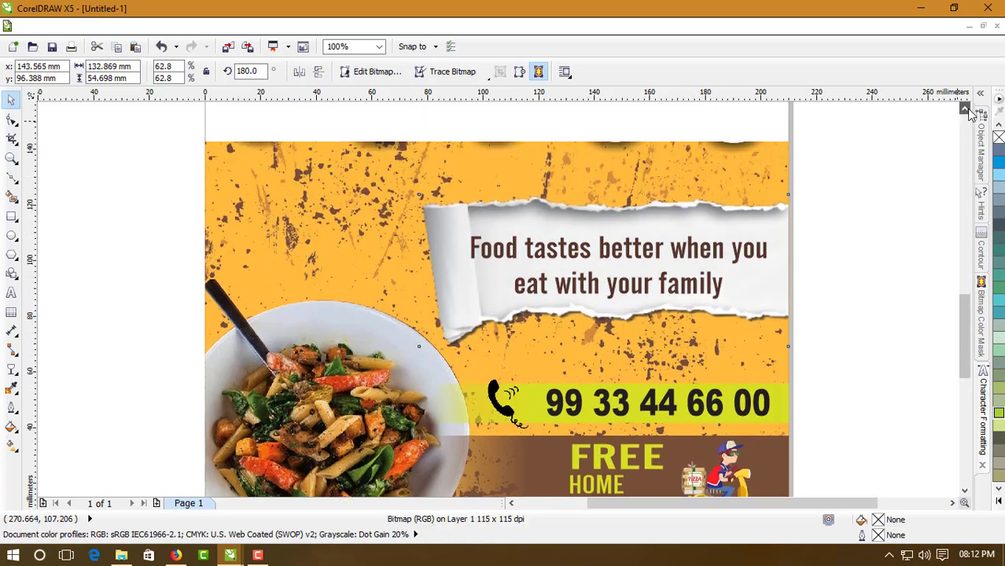
{"action": "key", "text": "Escape"}
Move the slogan slightly up and right on the torn paper and scale it down to about 103 × 22 mm
{"action": "left_click", "coordinate": [691, 247]}
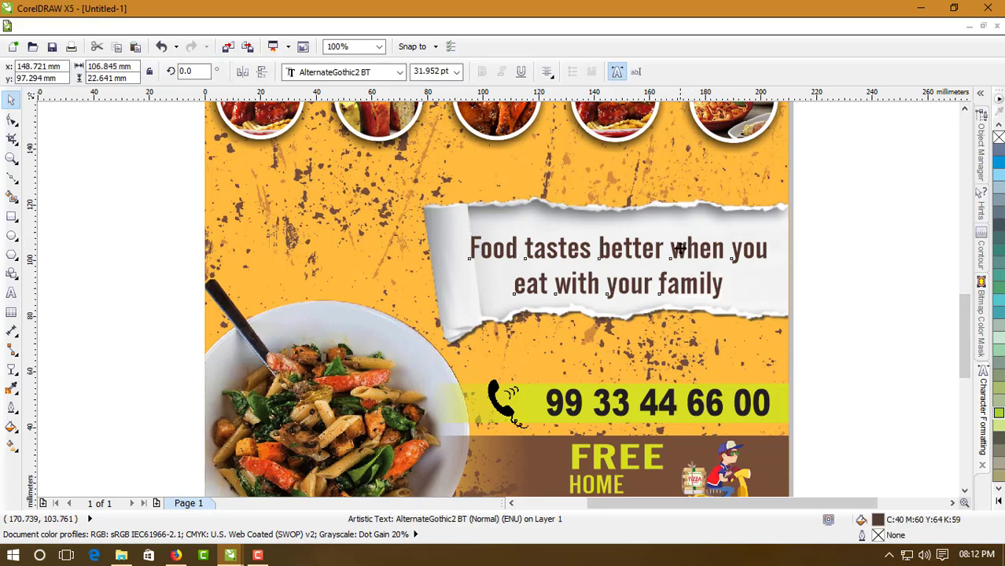
{"action": "left_click_drag", "start_coordinate": [681, 251], "coordinate": [688, 245]}
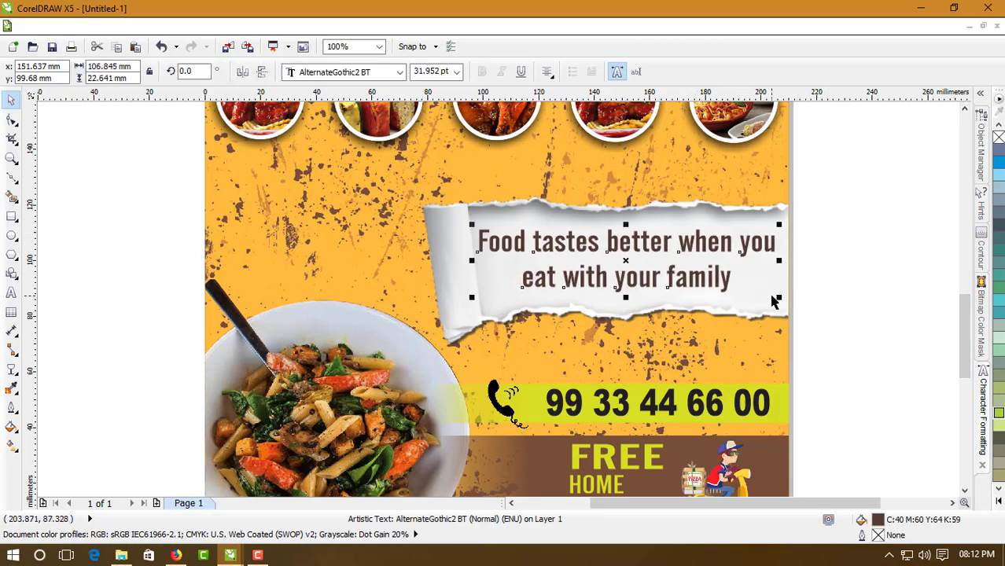
{"action": "left_click_drag", "start_coordinate": [779, 300], "coordinate": [775, 301]}
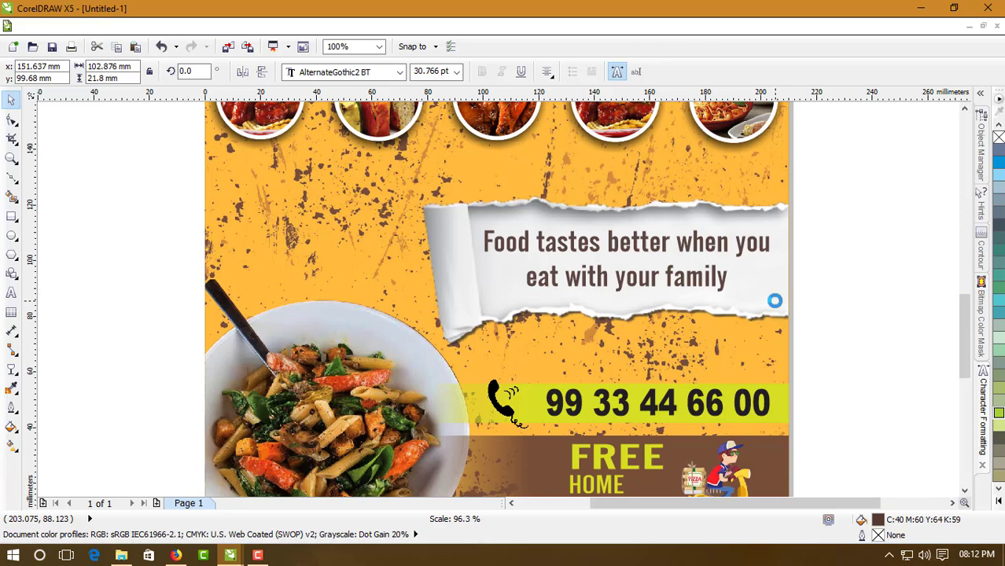
{"action": "left_click", "coordinate": [836, 246]}
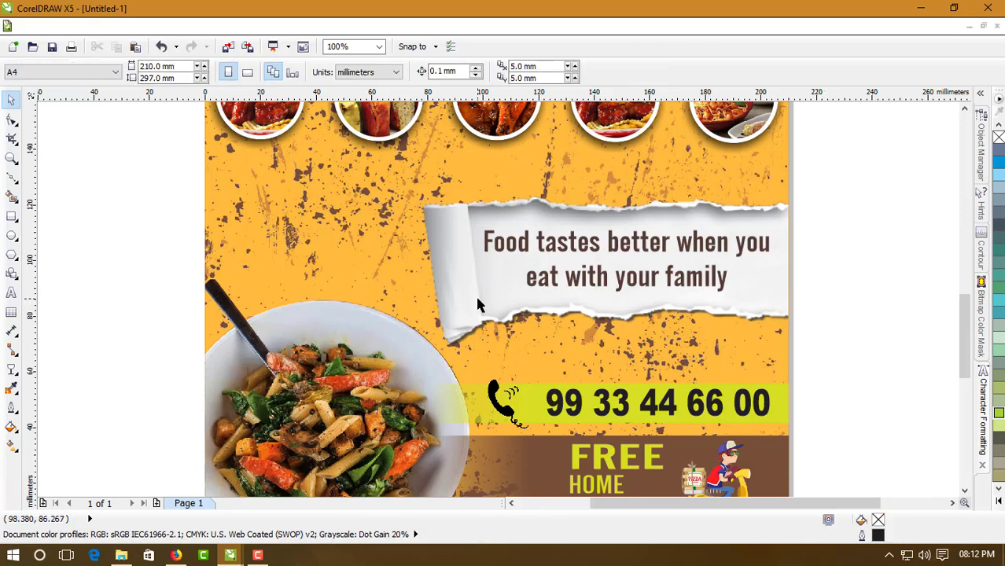
Shift the pasta bowl slightly left and down inside the background's PowerClip and finish editing the contents
{"action": "left_click", "coordinate": [12, 157]}
{"action": "right_click", "coordinate": [383, 294]}
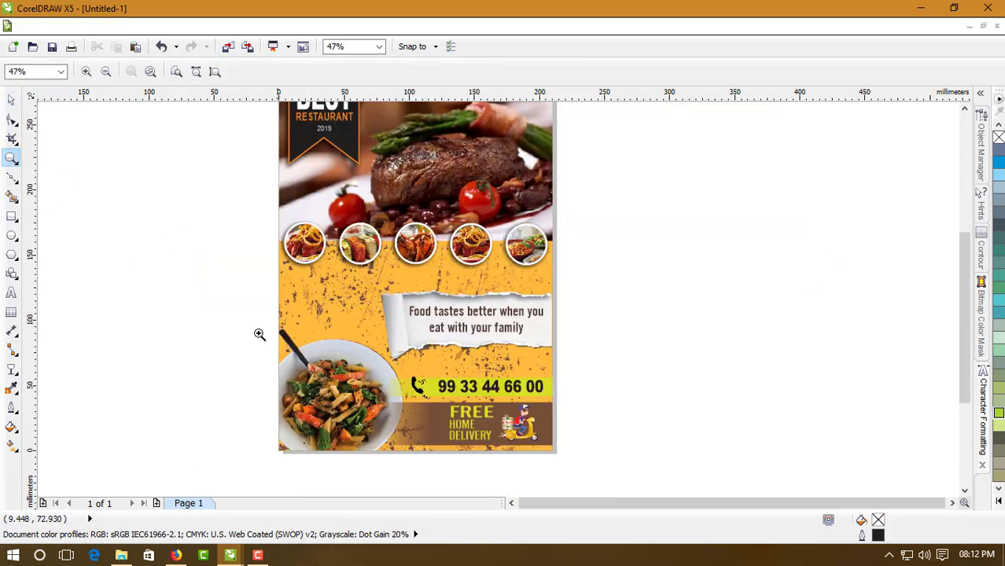
{"action": "left_click", "coordinate": [11, 99]}
{"action": "left_click", "coordinate": [297, 371]}
{"action": "left_click", "coordinate": [347, 375], "text": "ctrl"}
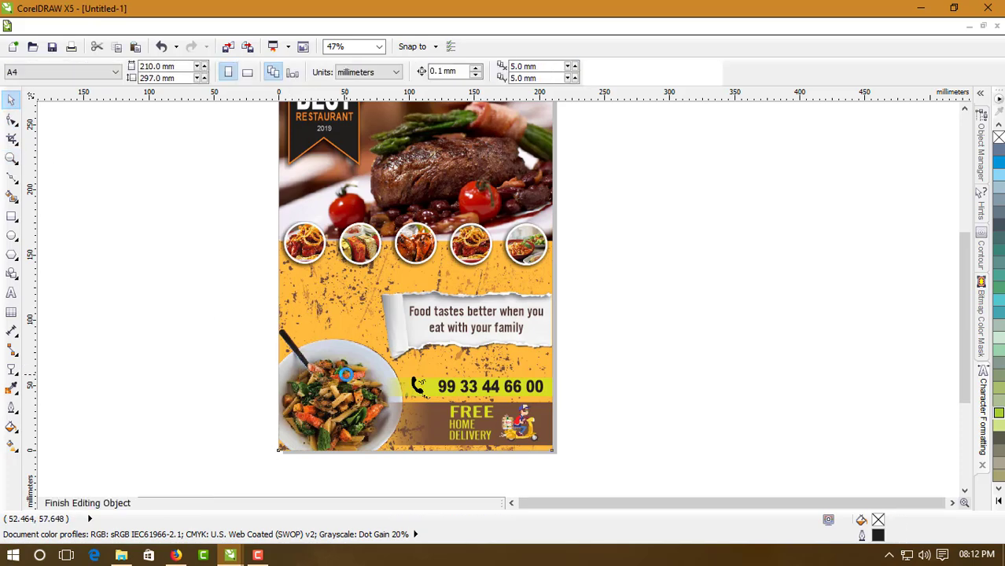
{"action": "left_click", "coordinate": [355, 378]}
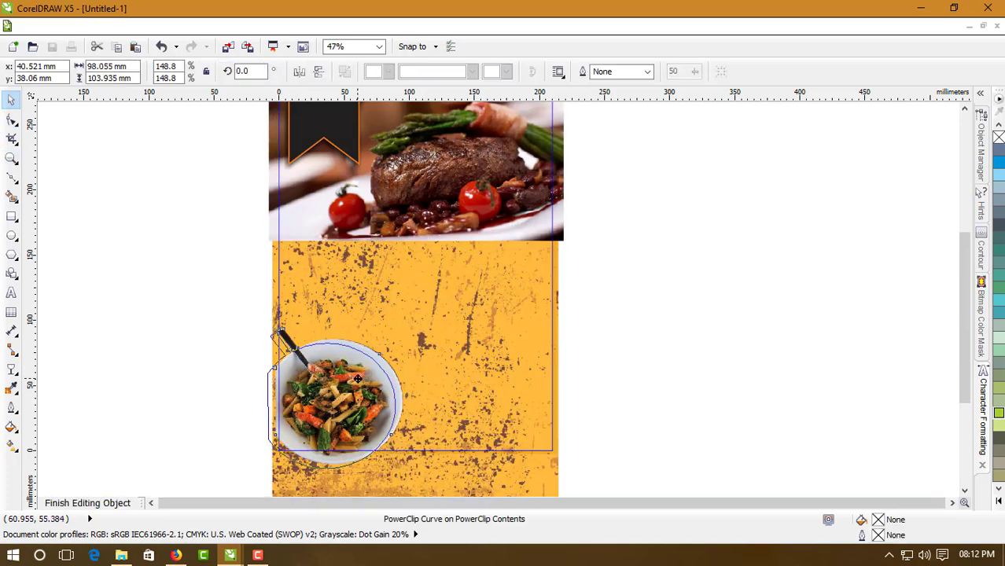
{"action": "left_click_drag", "start_coordinate": [358, 379], "coordinate": [359, 379]}
{"action": "left_click", "coordinate": [572, 368], "text": "ctrl"}
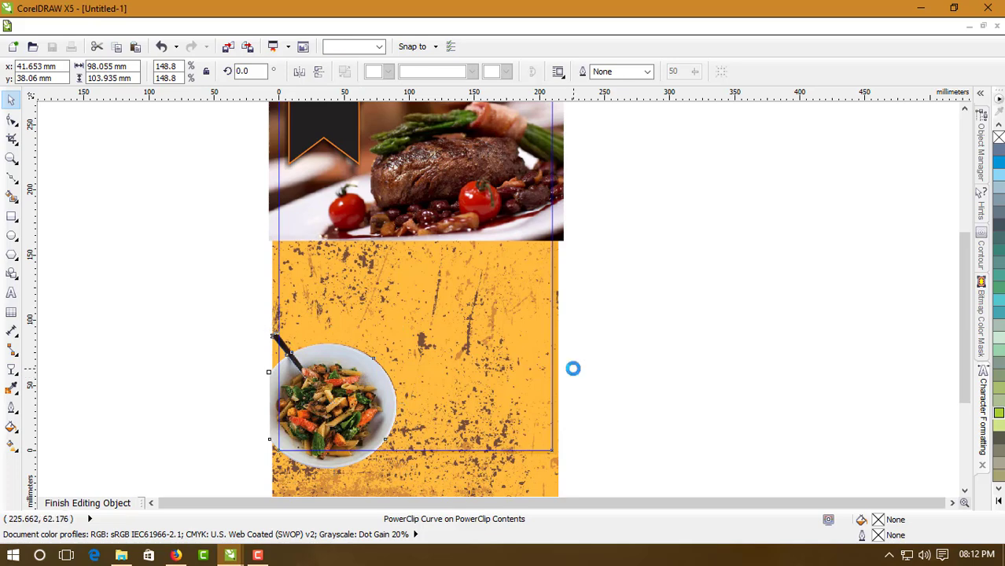
{"action": "left_click", "coordinate": [685, 328]}
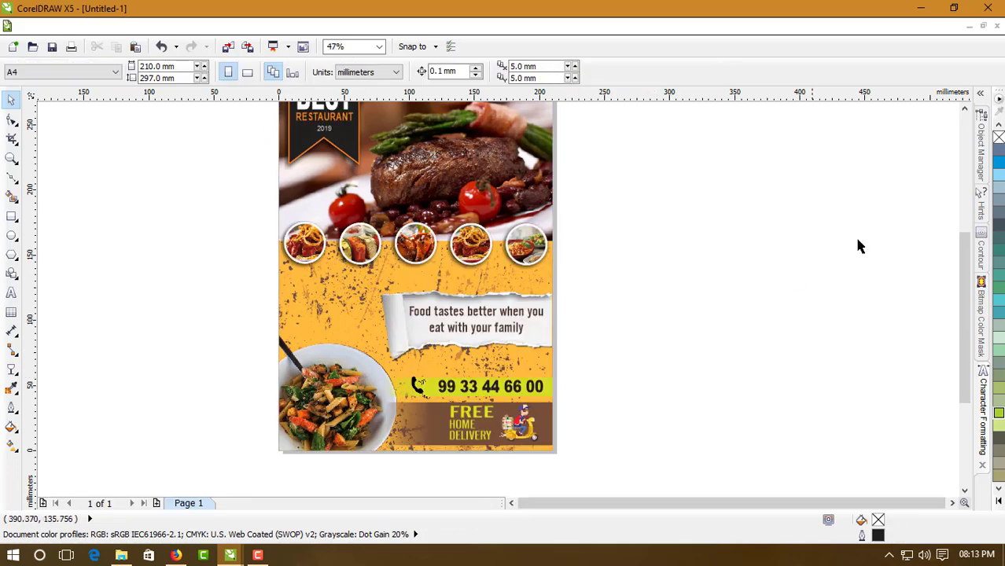
Delete the black-outlined back copy of the title and place the remaining yellow-green title above the steak, beside the ribbon
{"action": "left_click", "coordinate": [964, 110]}
{"action": "left_click", "coordinate": [965, 109]}
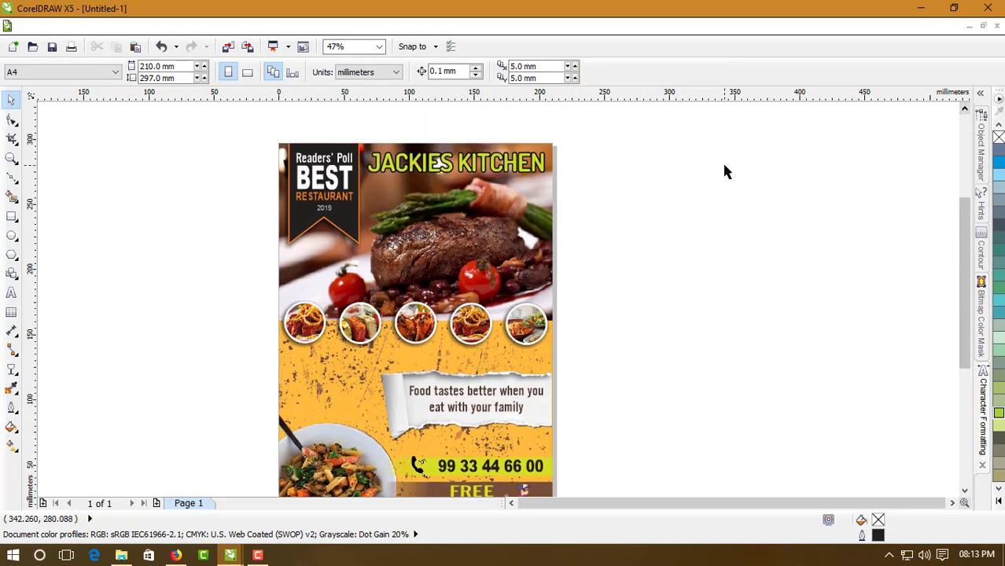
{"action": "left_click", "coordinate": [11, 157]}
{"action": "left_click_drag", "start_coordinate": [269, 130], "coordinate": [636, 317]}
{"action": "left_click", "coordinate": [11, 100]}
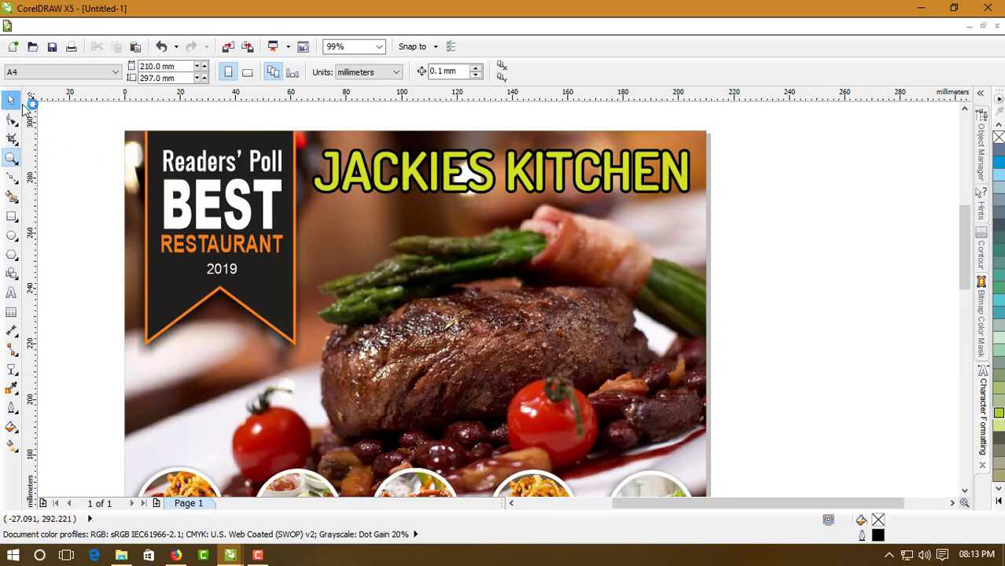
{"action": "left_click", "coordinate": [421, 180]}
{"action": "mouse_move", "coordinate": [421, 180]}
{"action": "left_mouse_down"}
{"action": "mouse_move", "coordinate": [466, 214]}
{"action": "mouse_move", "coordinate": [420, 175]}
{"action": "left_mouse_up"}
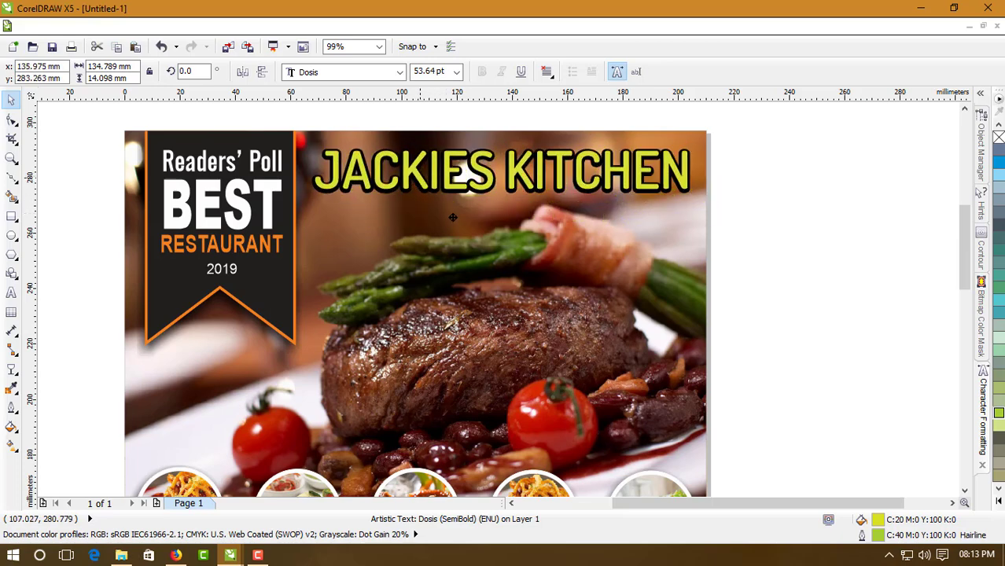
{"action": "key", "text": "ctrl+z"}
{"action": "key", "text": "Delete"}
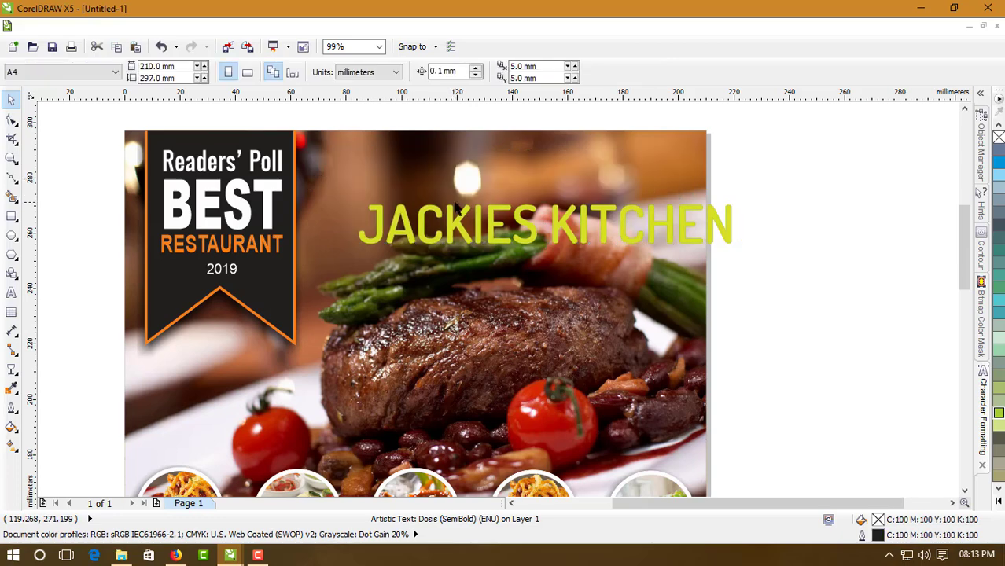
{"action": "left_click", "coordinate": [455, 221]}
{"action": "left_click_drag", "start_coordinate": [456, 221], "coordinate": [413, 164]}
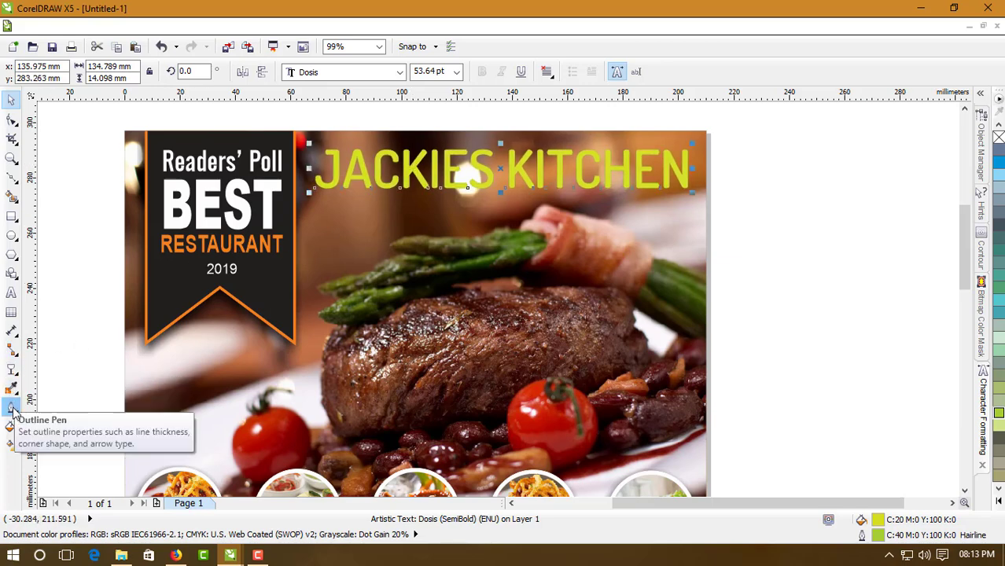
Try to reshape the title with a straight-line envelope by lowering its lower-left corner, and undo the attempts
{"action": "left_click", "coordinate": [11, 368]}
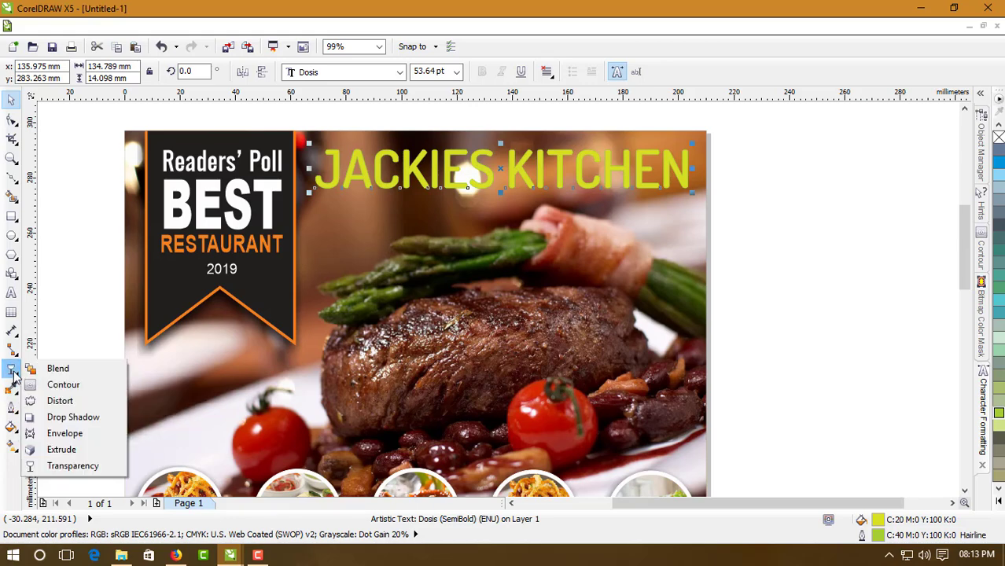
{"action": "left_click", "coordinate": [63, 435]}
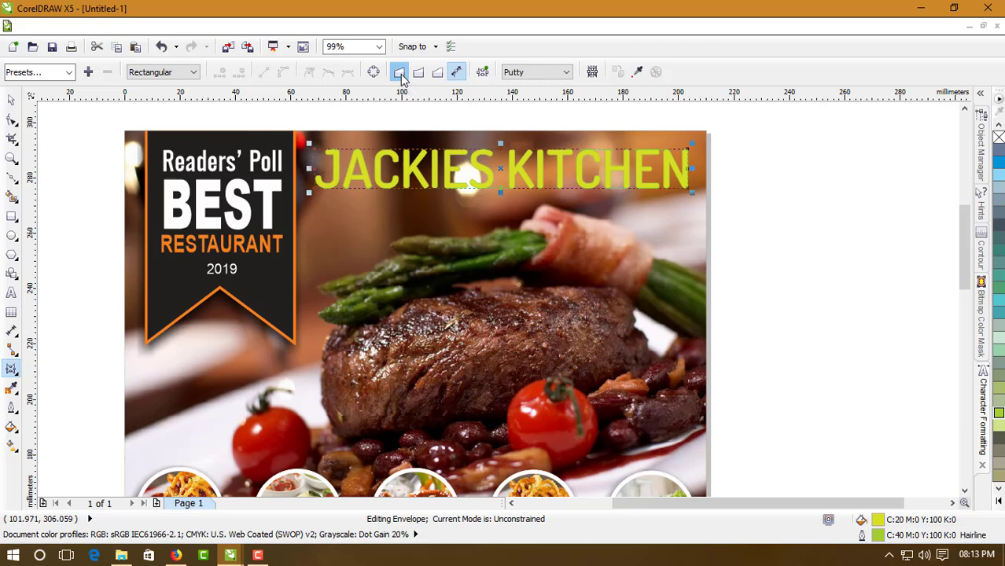
{"action": "left_click", "coordinate": [401, 74]}
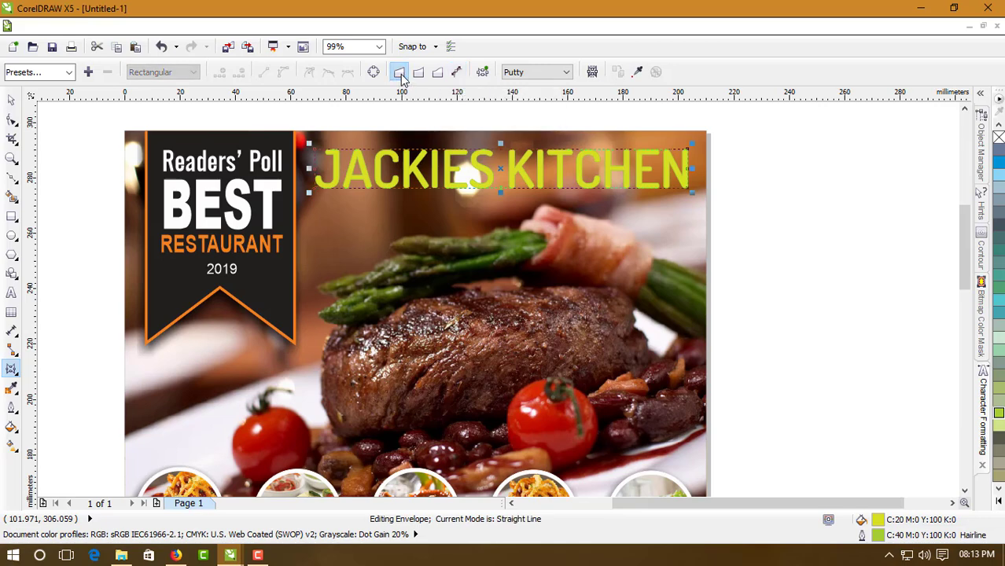
{"action": "left_click_drag", "start_coordinate": [310, 192], "coordinate": [318, 218]}
{"action": "left_click", "coordinate": [315, 198]}
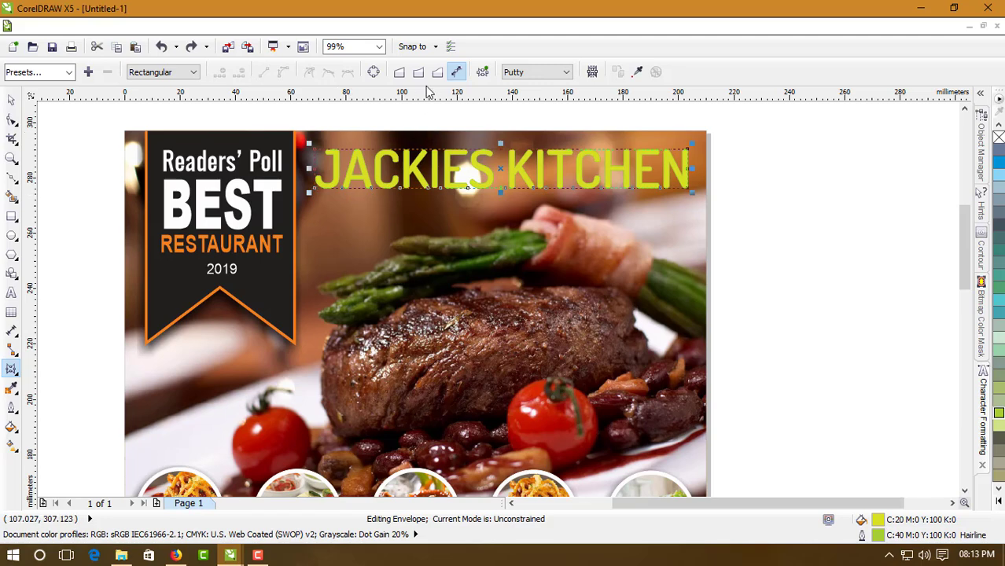
{"action": "left_click", "coordinate": [399, 73]}
{"action": "left_click", "coordinate": [310, 195]}
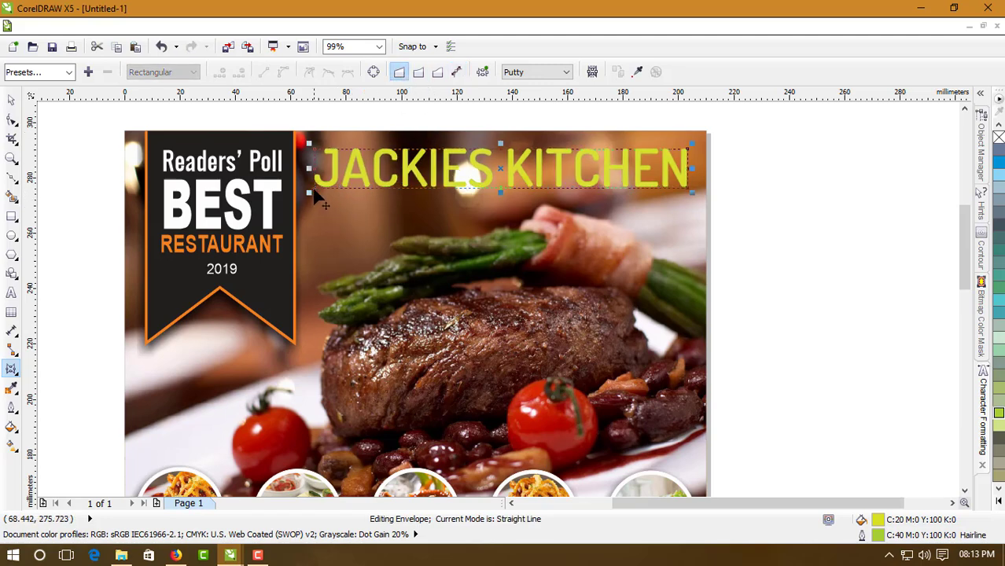
{"action": "left_click", "coordinate": [314, 203]}
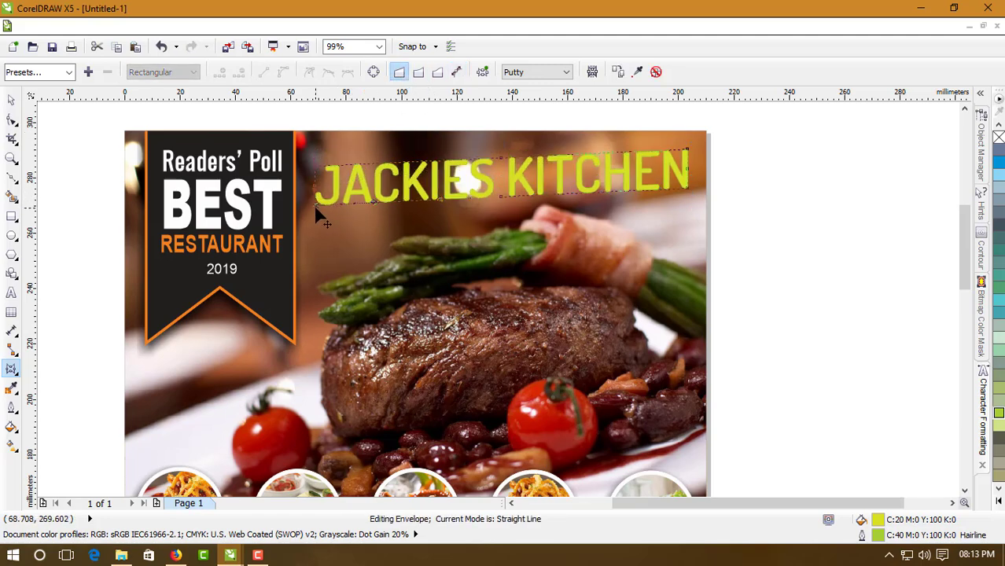
{"action": "key", "text": "ctrl+z"}
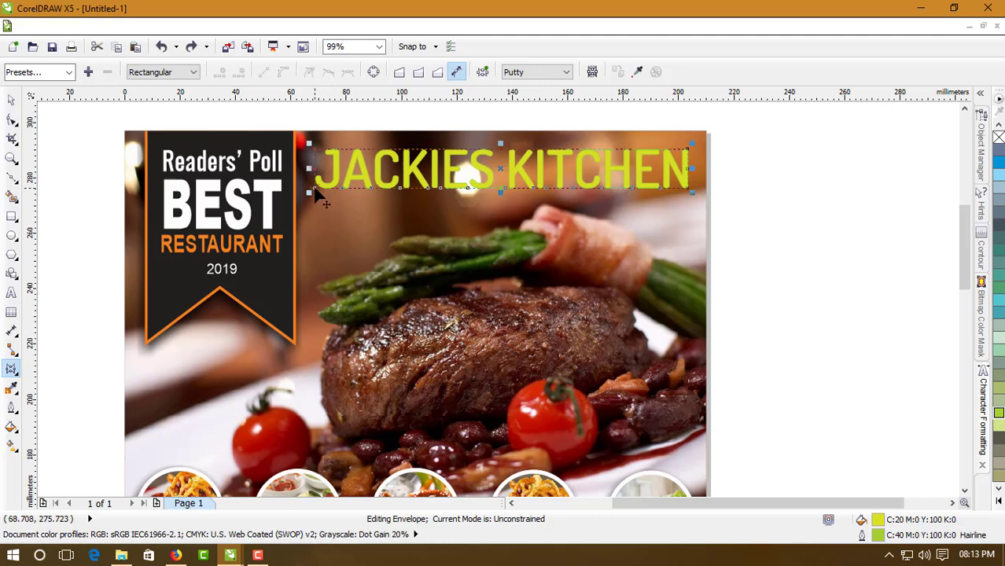
{"action": "left_click", "coordinate": [314, 193]}
{"action": "left_click", "coordinate": [400, 71]}
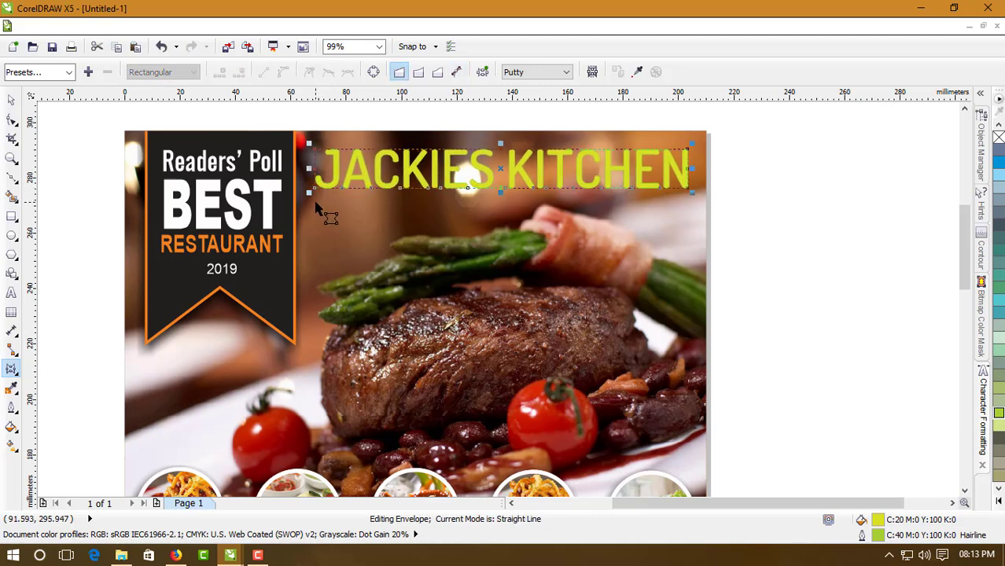
{"action": "left_click_drag", "start_coordinate": [313, 194], "coordinate": [316, 221]}
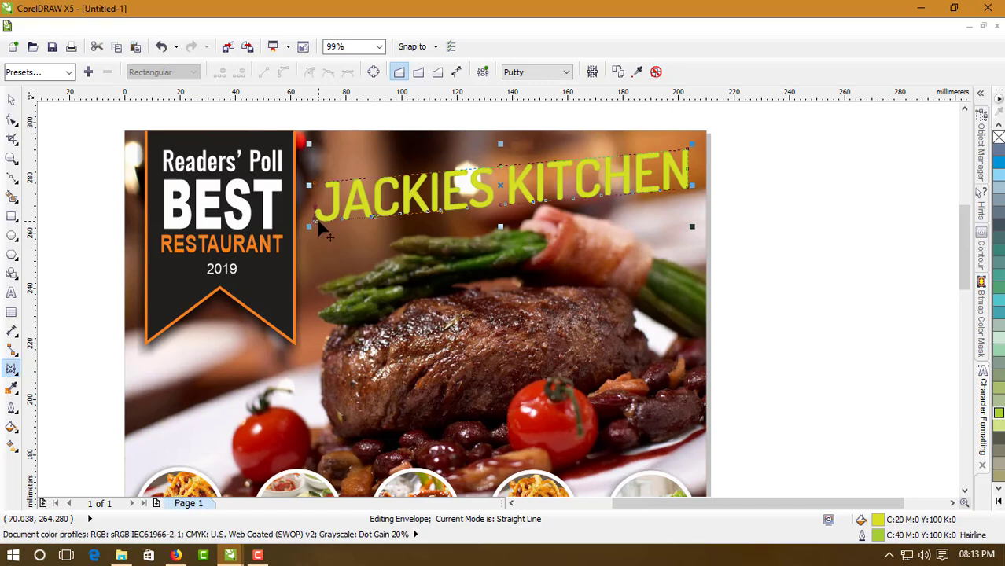
{"action": "key", "text": "ctrl+z"}
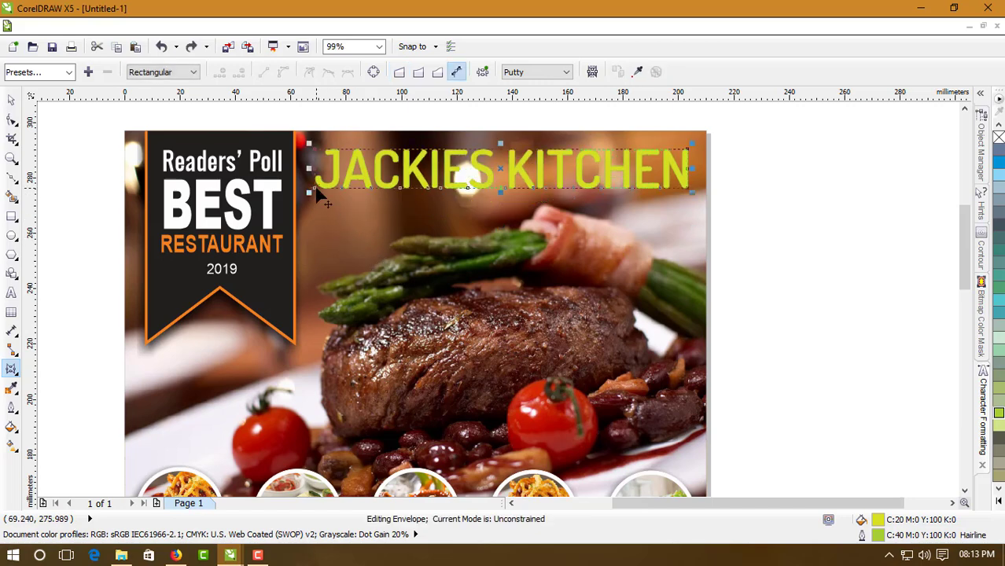
Reshape the title with a straight-line envelope, lowering its lower-left corner and raising its upper-left one to about 25 mm overall height
{"action": "left_click", "coordinate": [399, 72]}
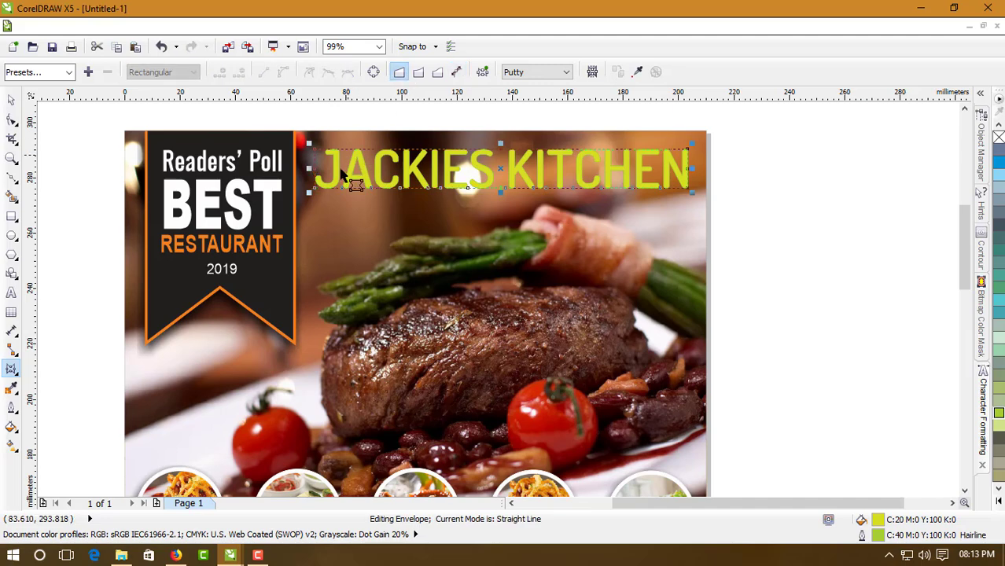
{"action": "left_click_drag", "start_coordinate": [314, 192], "coordinate": [316, 211]}
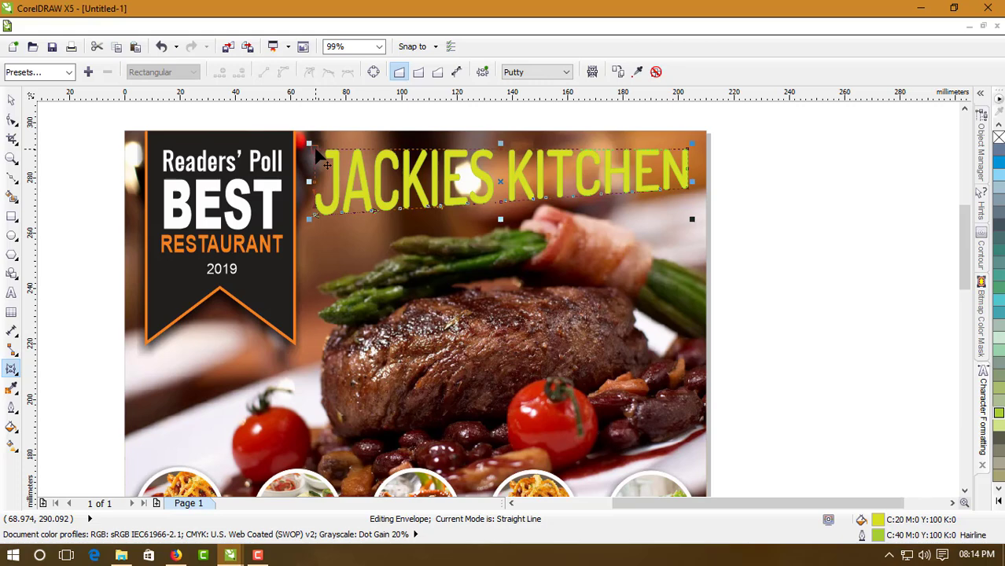
{"action": "left_click_drag", "start_coordinate": [316, 156], "coordinate": [315, 147]}
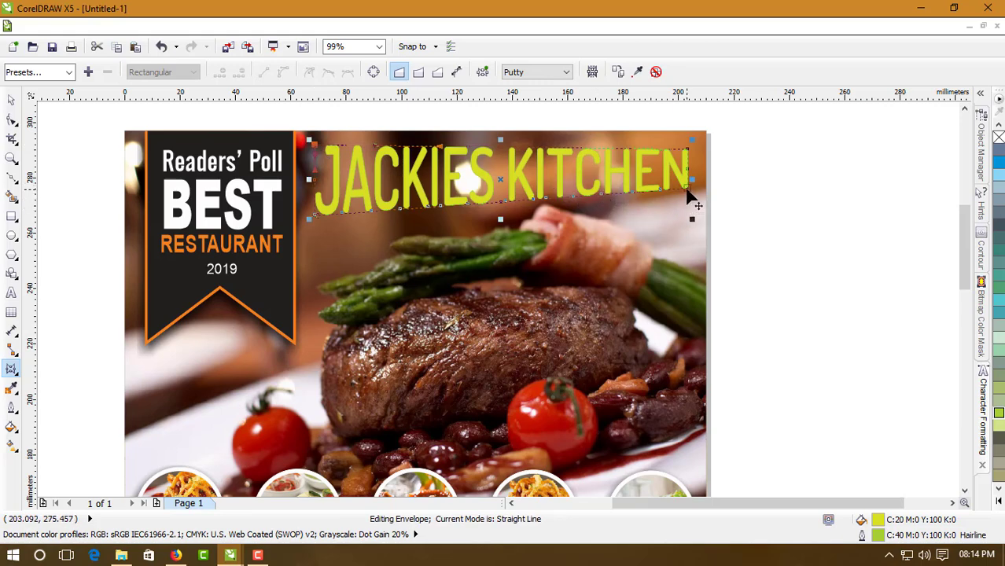
{"action": "left_click", "coordinate": [11, 103]}
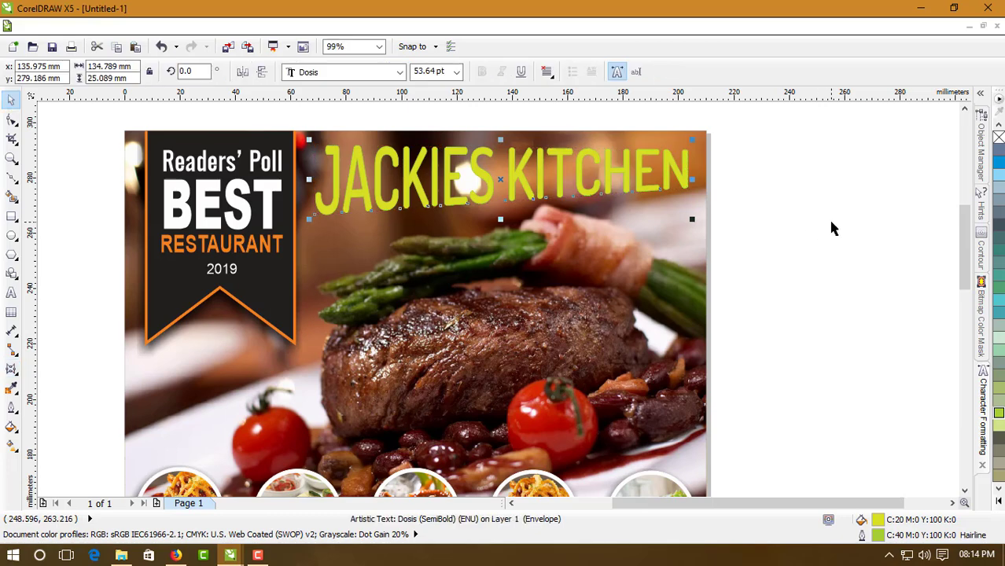
{"action": "left_click", "coordinate": [831, 227]}
Set the "JACKIES KITCHEN" title's outline width to 5 pt
{"action": "left_click", "coordinate": [666, 195]}
{"action": "left_click", "coordinate": [11, 406]}
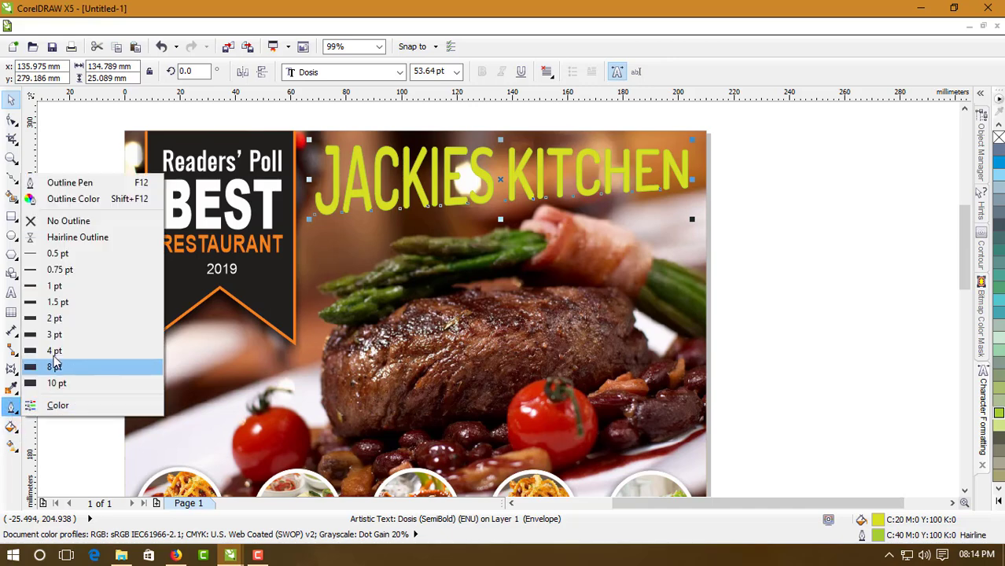
{"action": "left_click", "coordinate": [69, 183]}
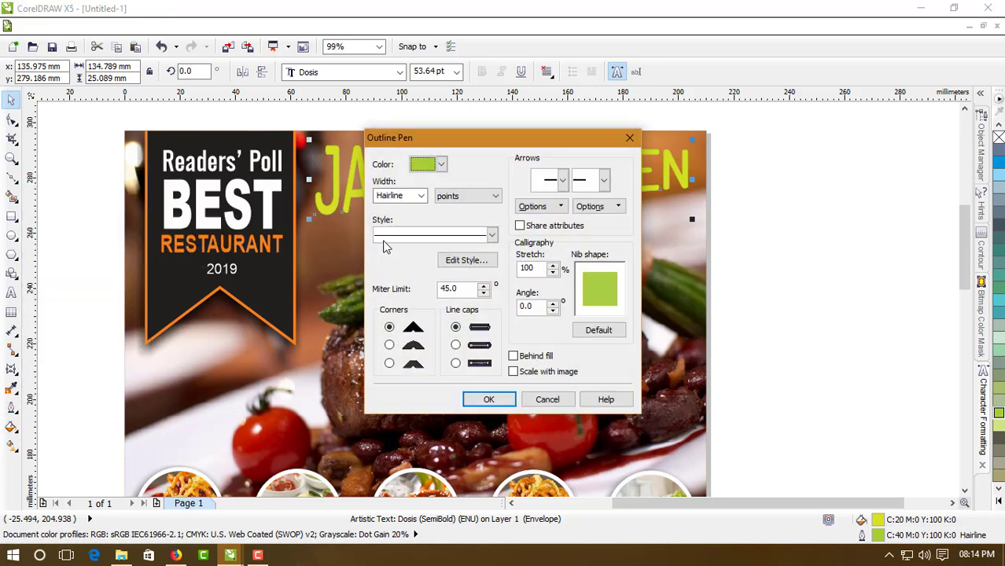
{"action": "double_click", "coordinate": [406, 196]}
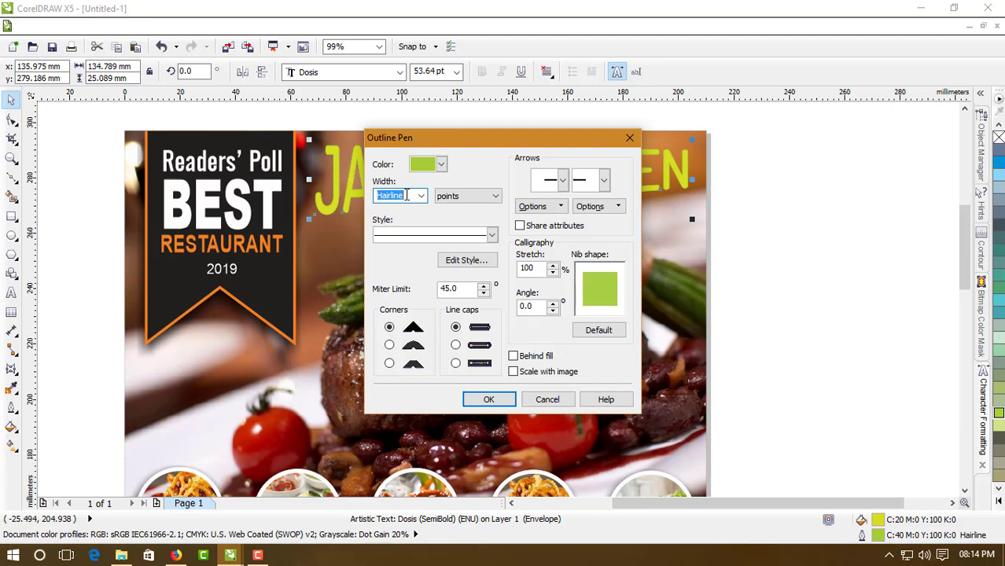
{"action": "type", "text": "5"}
{"action": "key", "text": "Return"}
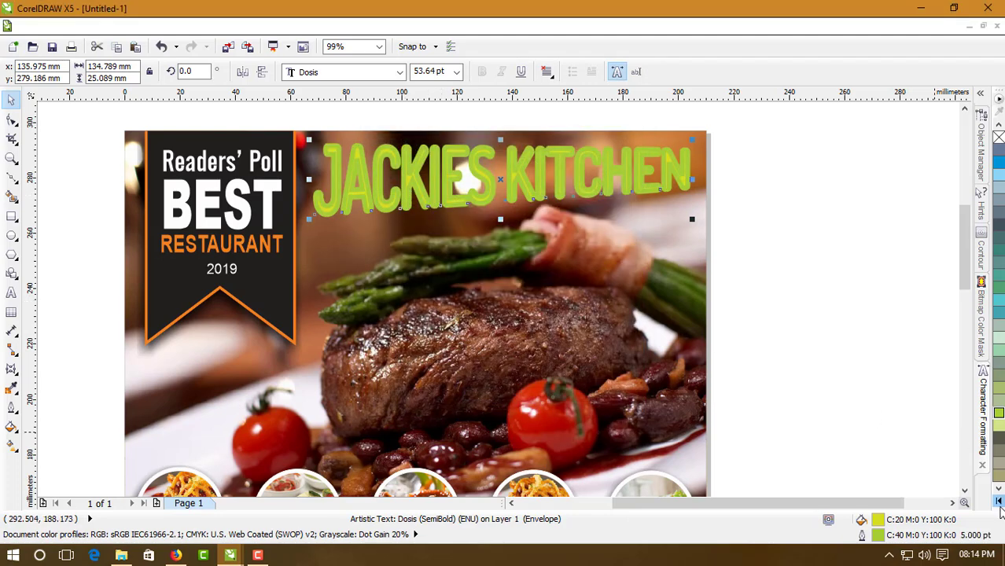
Make the thick-outlined title's fill and outline black and place the yellow-green hairline copy of the title on top of it
{"action": "left_click", "coordinate": [999, 502]}
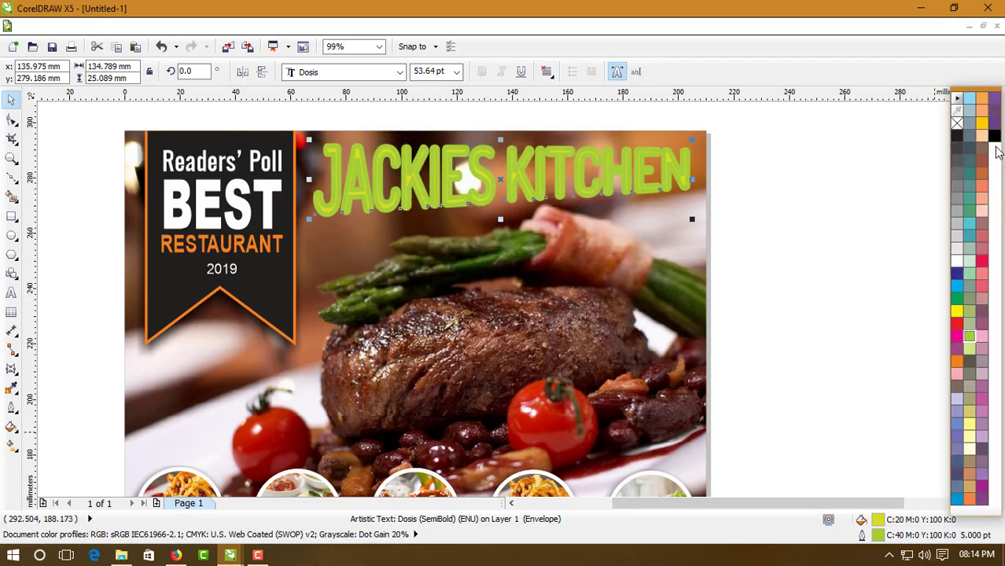
{"action": "left_click", "coordinate": [995, 138]}
{"action": "right_click", "coordinate": [994, 138]}
{"action": "left_click", "coordinate": [782, 180]}
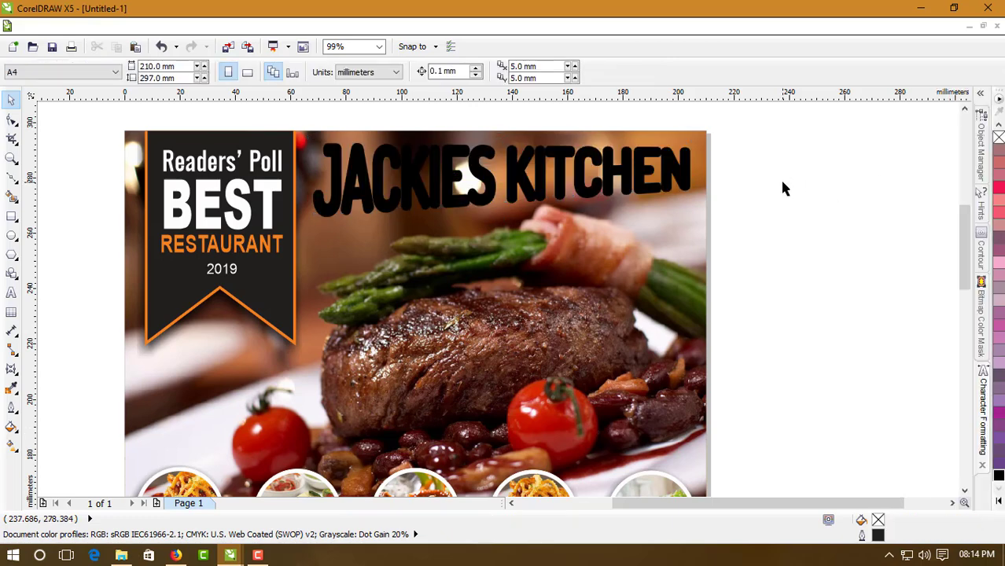
{"action": "key", "text": "ctrl+z"}
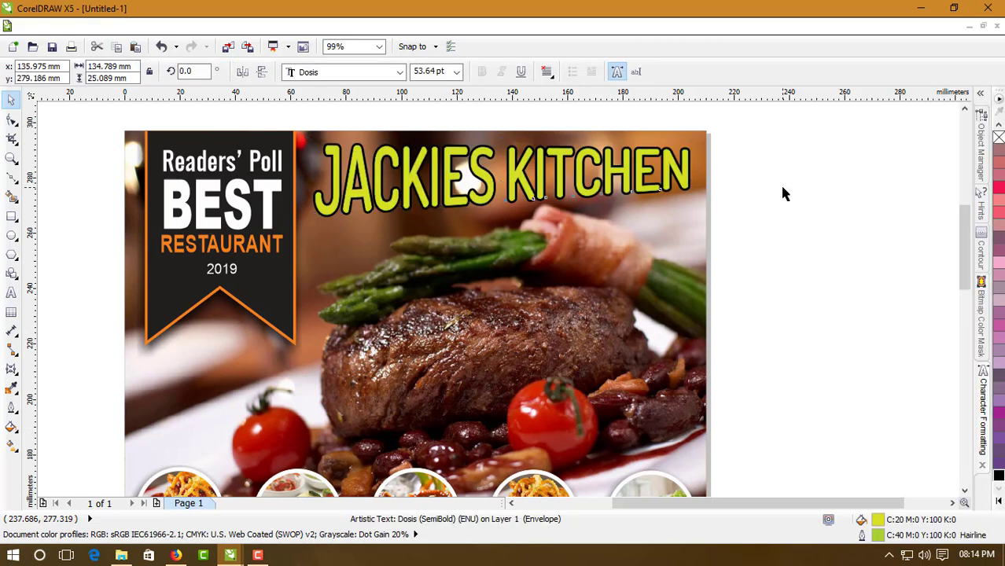
{"action": "left_click", "coordinate": [800, 286]}
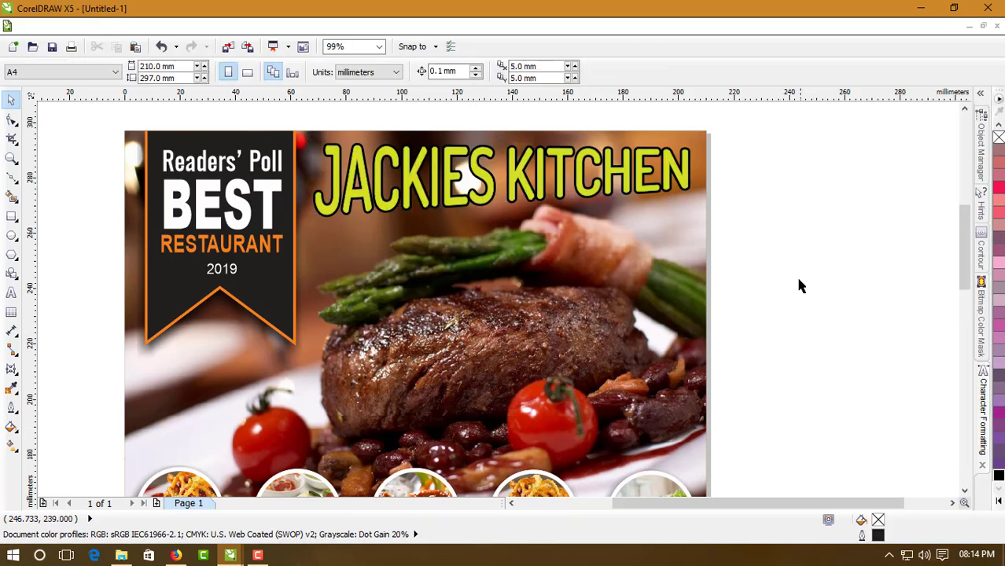
Draw a 34-sided polygon about 63 mm across on the orange area above the pasta bowl and shift it slightly left and up
{"action": "left_click", "coordinate": [11, 157]}
{"action": "right_click", "coordinate": [511, 247]}
{"action": "scroll", "coordinate": [430, 165], "scroll_direction": "down", "scroll_amount": 1}
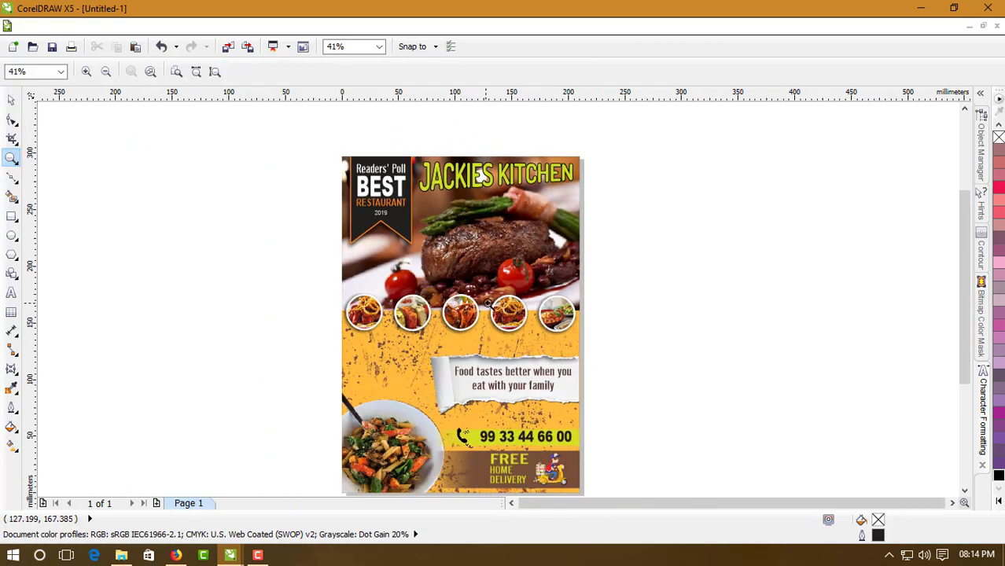
{"action": "left_click_drag", "start_coordinate": [323, 142], "coordinate": [684, 476]}
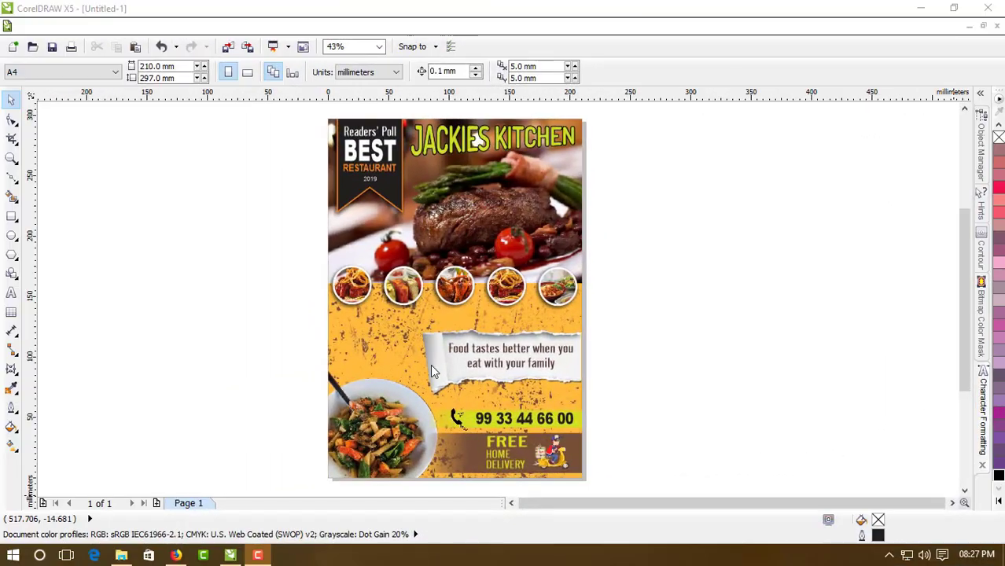
{"action": "left_click", "coordinate": [11, 158]}
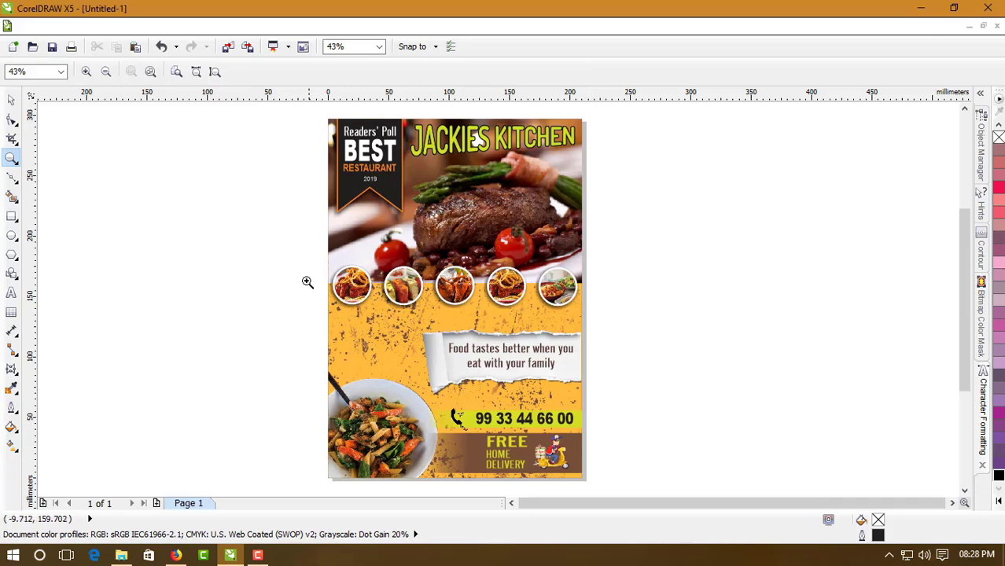
{"action": "left_click_drag", "start_coordinate": [309, 273], "coordinate": [639, 445]}
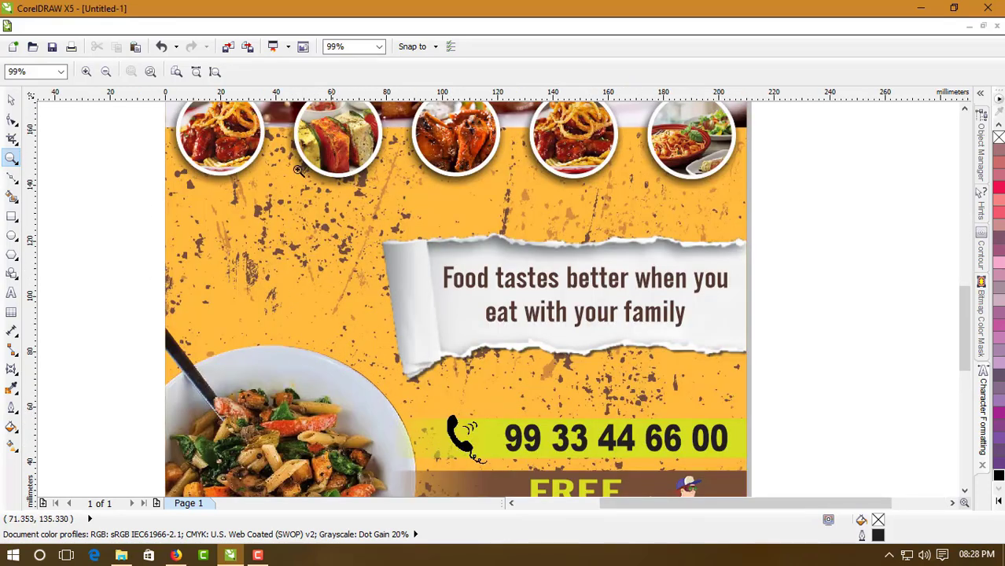
{"action": "key", "text": "space"}
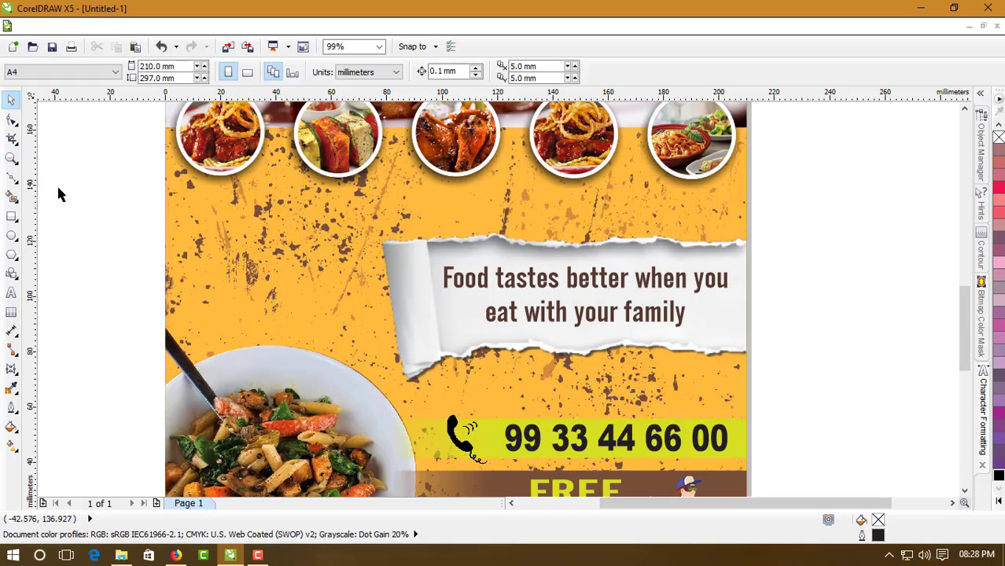
{"action": "left_click", "coordinate": [12, 254]}
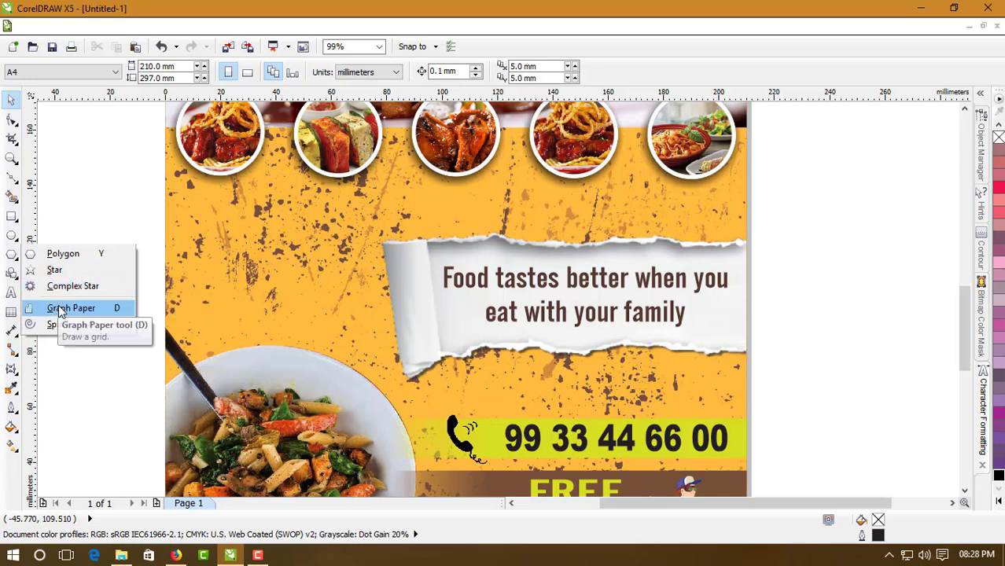
{"action": "left_click", "coordinate": [61, 257]}
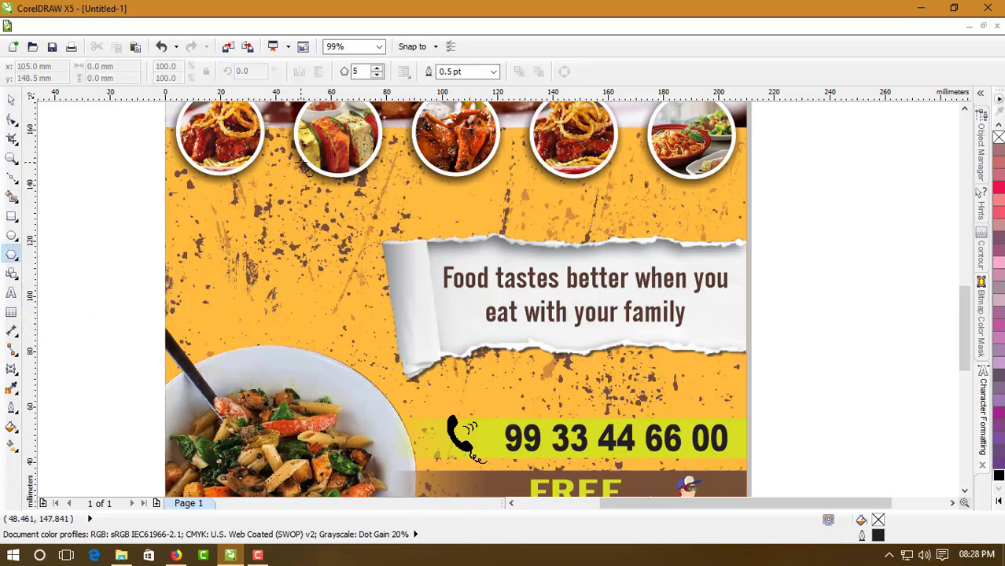
{"action": "double_click", "coordinate": [365, 70]}
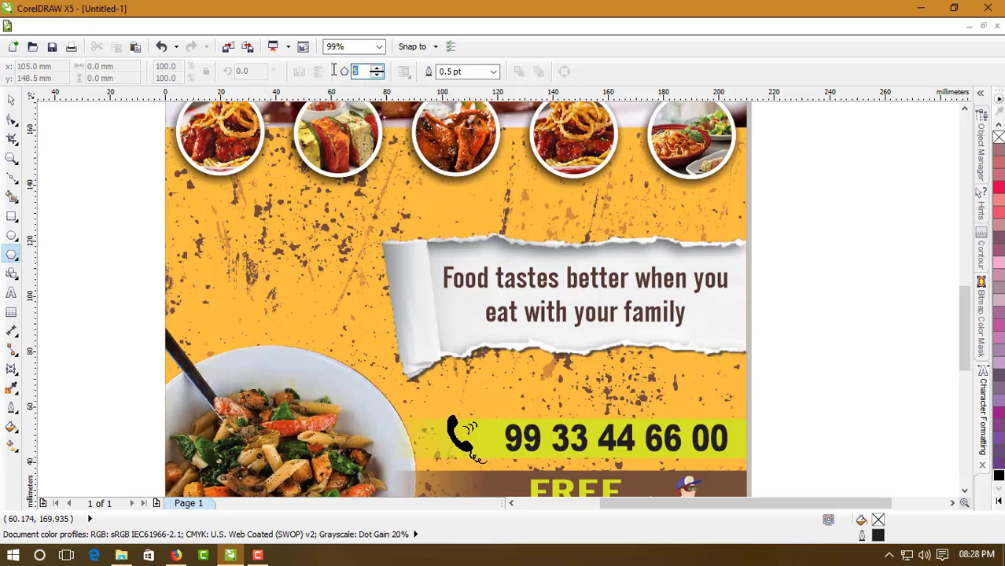
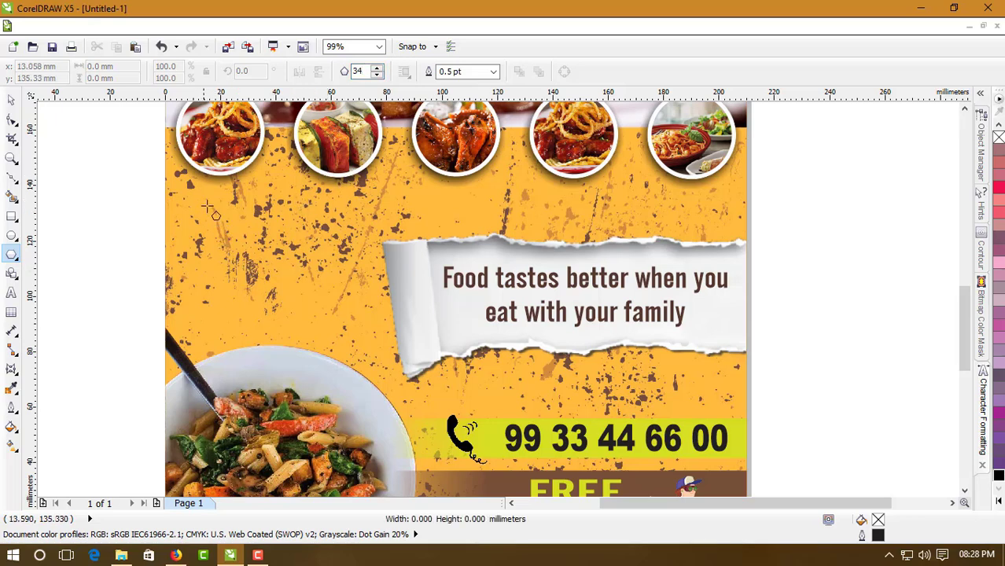
{"action": "left_click_drag", "start_coordinate": [201, 199], "coordinate": [378, 374]}
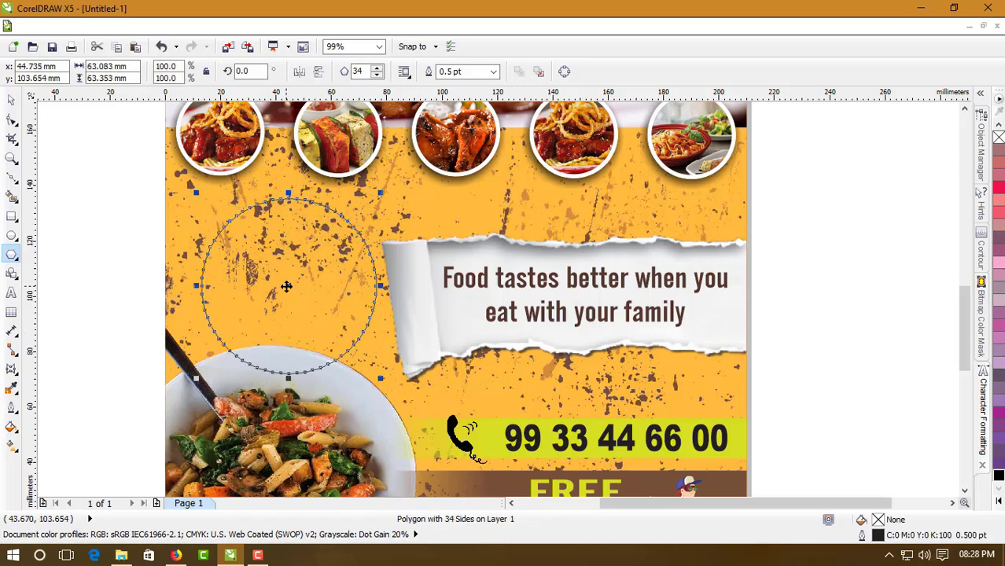
{"action": "left_click_drag", "start_coordinate": [286, 286], "coordinate": [275, 283]}
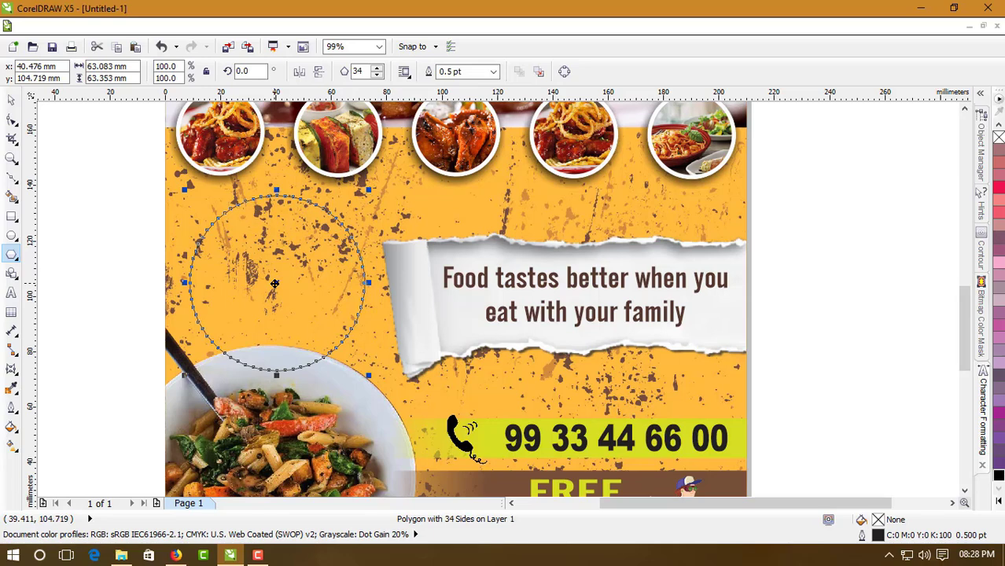
Pull the polygon's alternate nodes inward to form a zigzag starburst edge and convert one side of its points to curves
{"action": "left_click", "coordinate": [11, 158]}
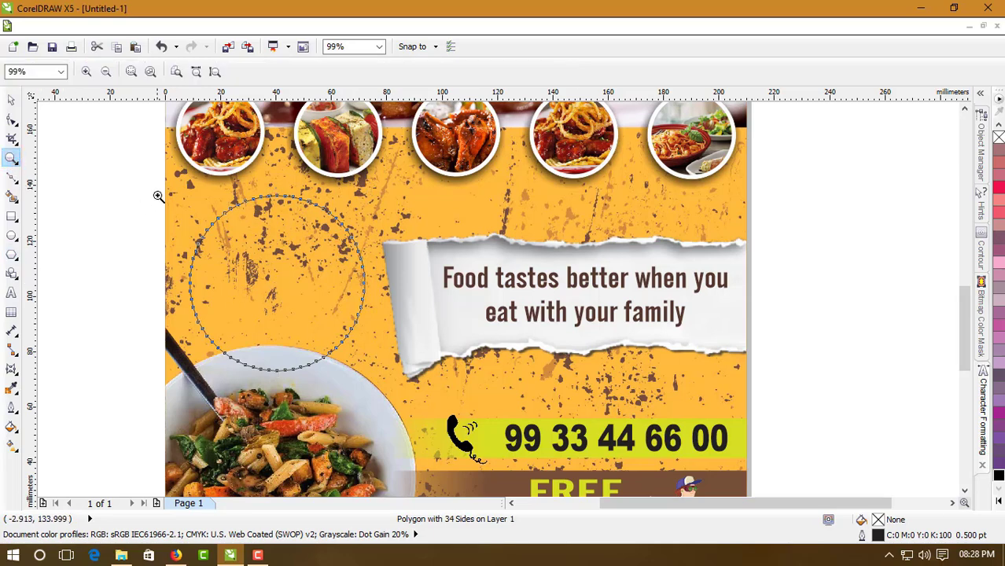
{"action": "left_click", "coordinate": [490, 397]}
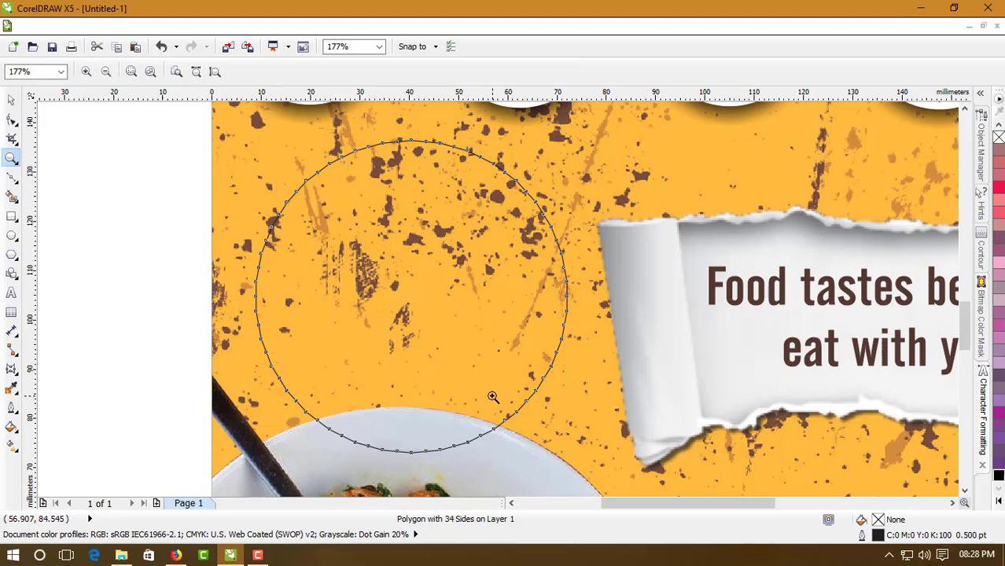
{"action": "left_click", "coordinate": [11, 120]}
{"action": "mouse_move", "coordinate": [355, 154]}
{"action": "left_mouse_down"}
{"action": "mouse_move", "coordinate": [363, 174]}
{"action": "mouse_move", "coordinate": [353, 169]}
{"action": "left_mouse_up"}
{"action": "right_click", "coordinate": [355, 167]}
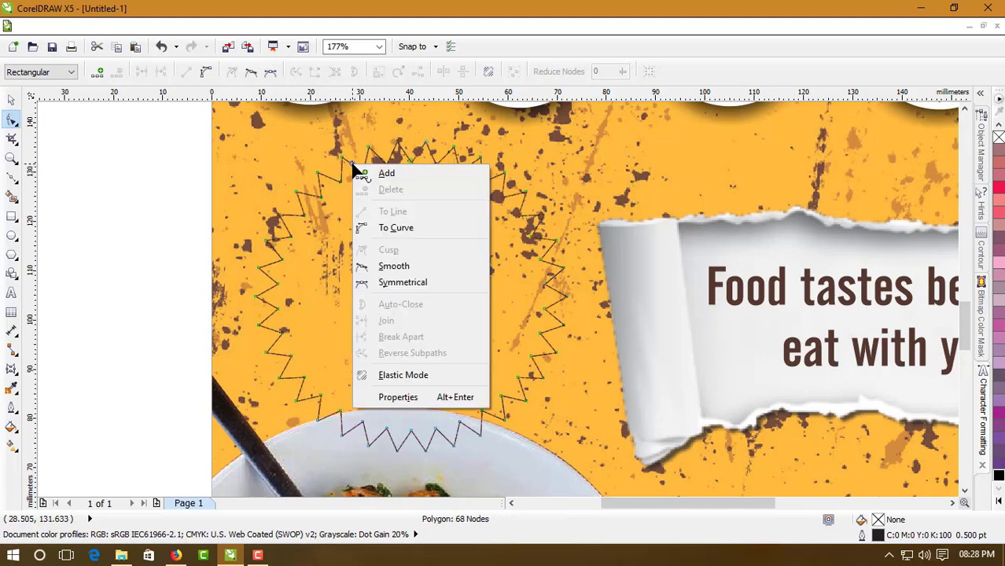
{"action": "left_click", "coordinate": [399, 229]}
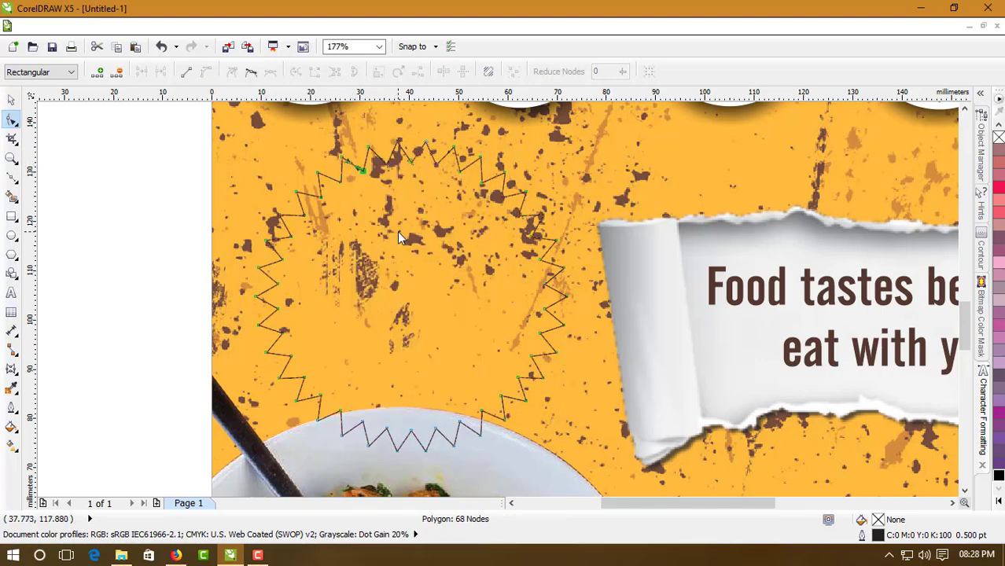
Bow the curved side of the starburst's points outward into an arc
{"action": "left_click", "coordinate": [12, 157]}
{"action": "left_click_drag", "start_coordinate": [281, 134], "coordinate": [491, 240]}
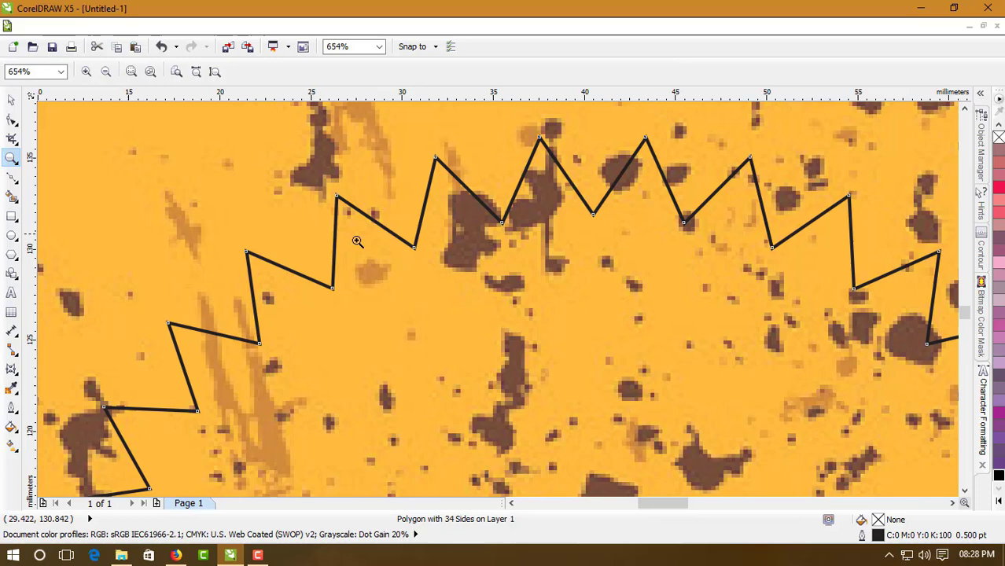
{"action": "left_click", "coordinate": [12, 120]}
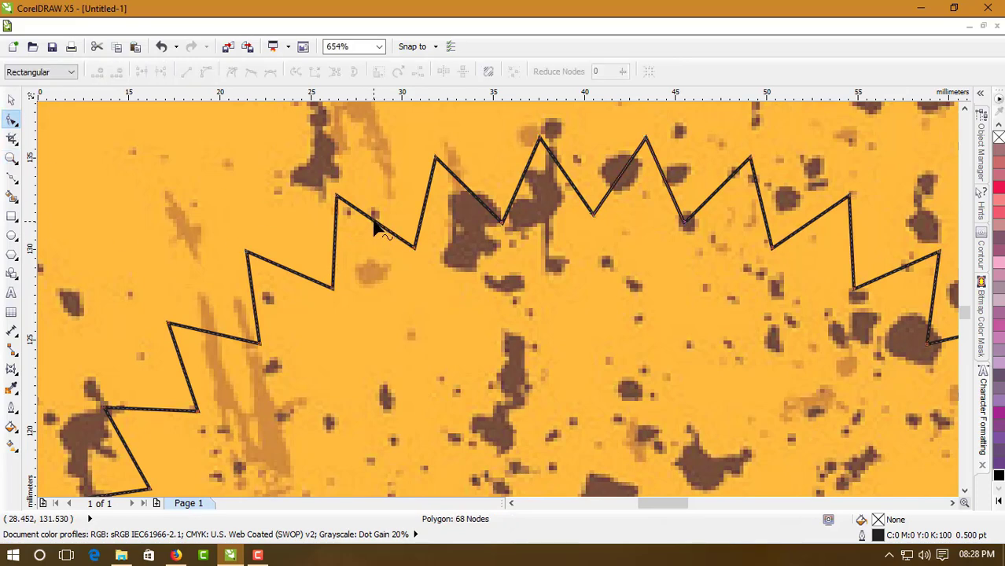
{"action": "left_click_drag", "start_coordinate": [373, 220], "coordinate": [387, 206]}
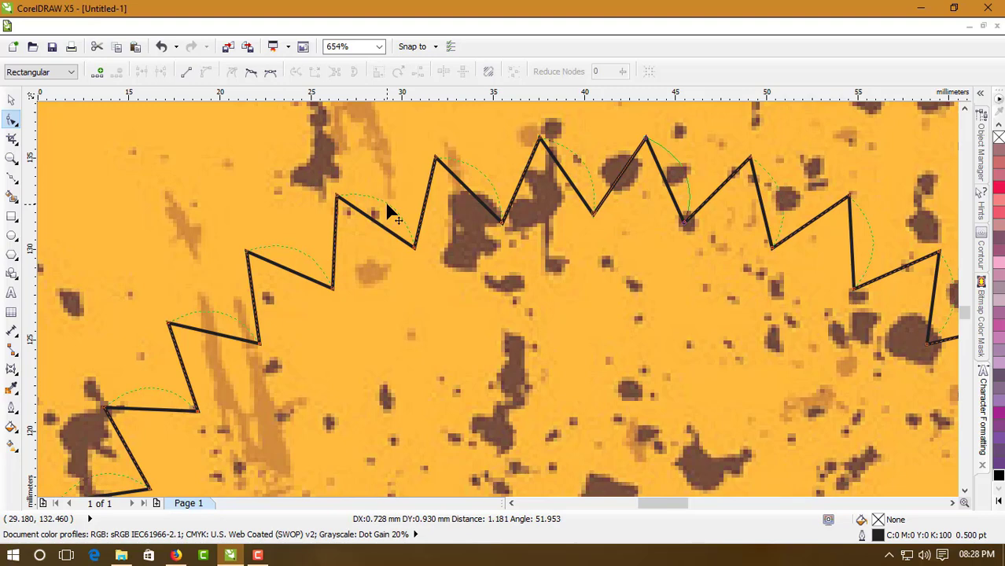
{"action": "left_click_drag", "start_coordinate": [387, 205], "coordinate": [389, 207]}
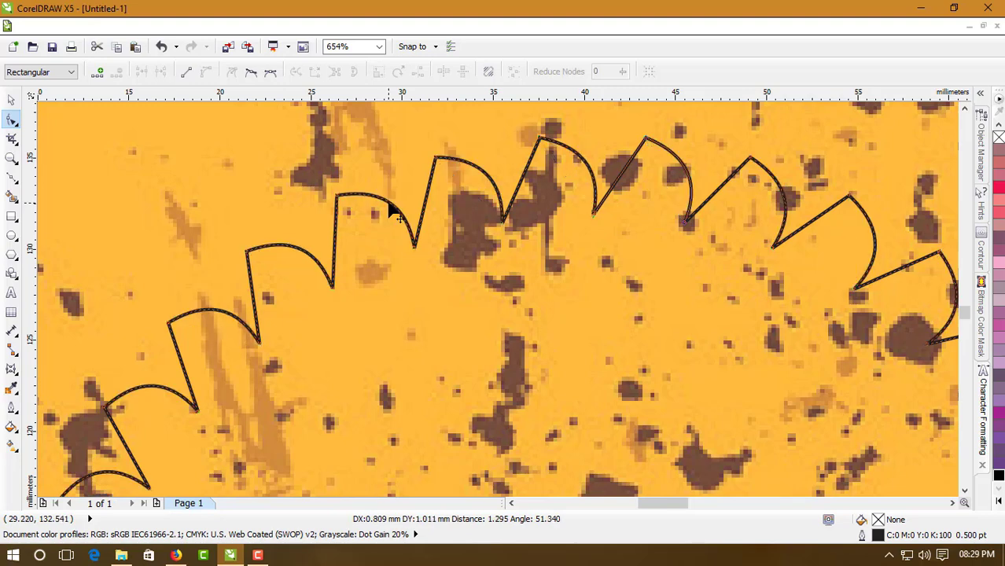
Convert the other side of the starburst's points to curves, bow it outward, and adjust the node handle to round the scallops
{"action": "right_click", "coordinate": [336, 233]}
{"action": "left_click", "coordinate": [350, 294]}
{"action": "left_click_drag", "start_coordinate": [337, 242], "coordinate": [316, 235]}
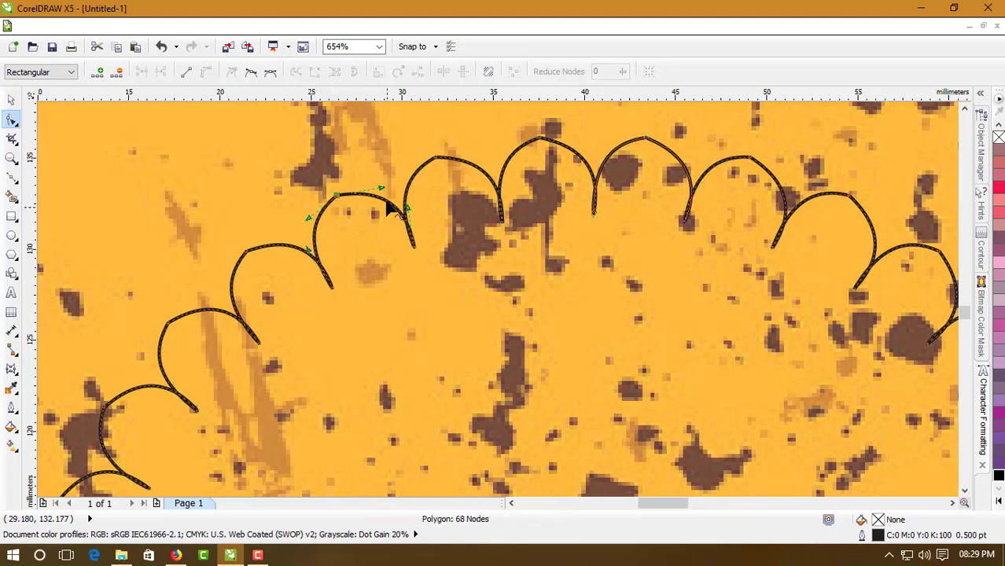
{"action": "left_click_drag", "start_coordinate": [383, 195], "coordinate": [385, 187]}
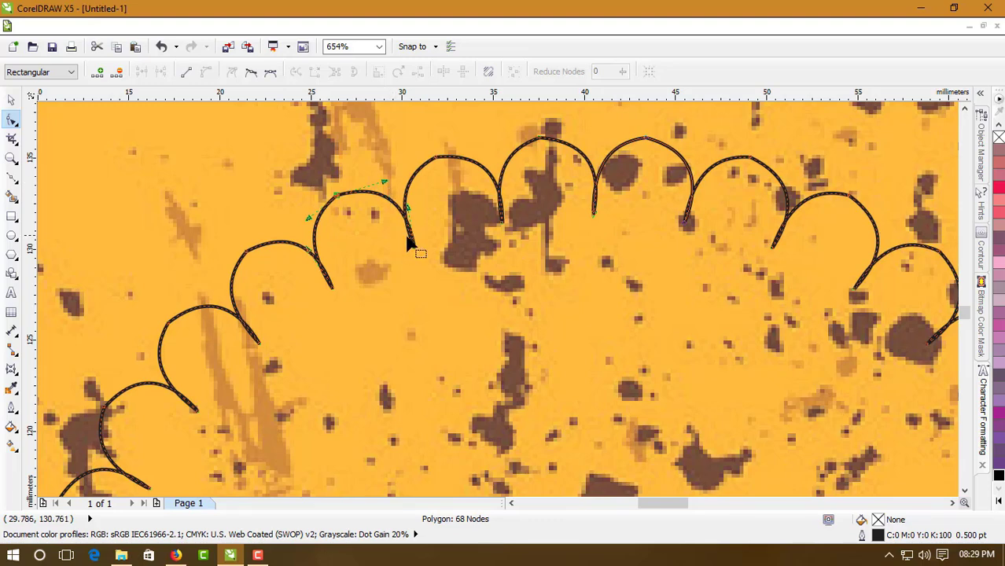
Fill the scalloped badge with the dark brown sampled from the background's splatter texture
{"action": "left_click", "coordinate": [12, 157]}
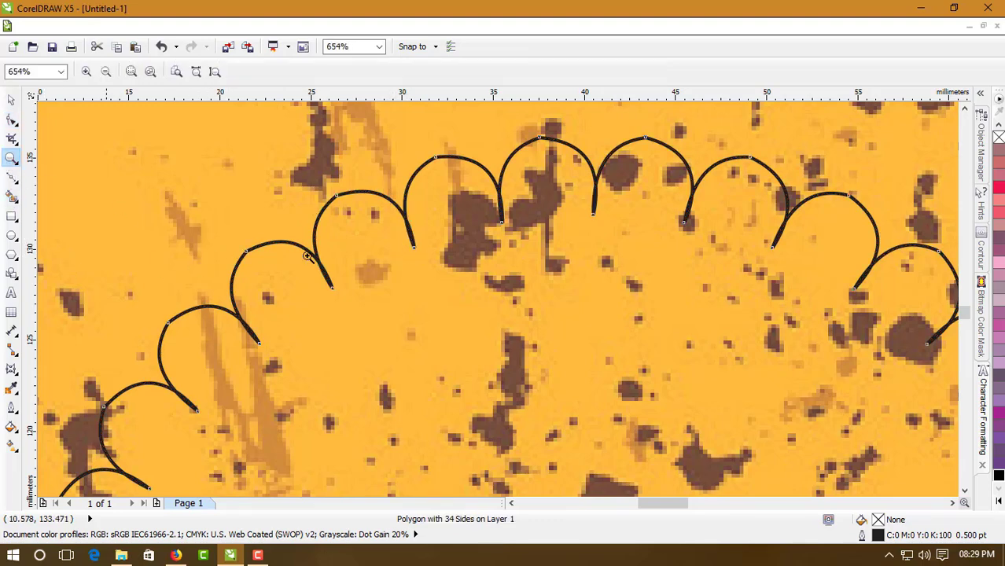
{"action": "scroll", "coordinate": [444, 284], "scroll_direction": "down", "scroll_amount": 3}
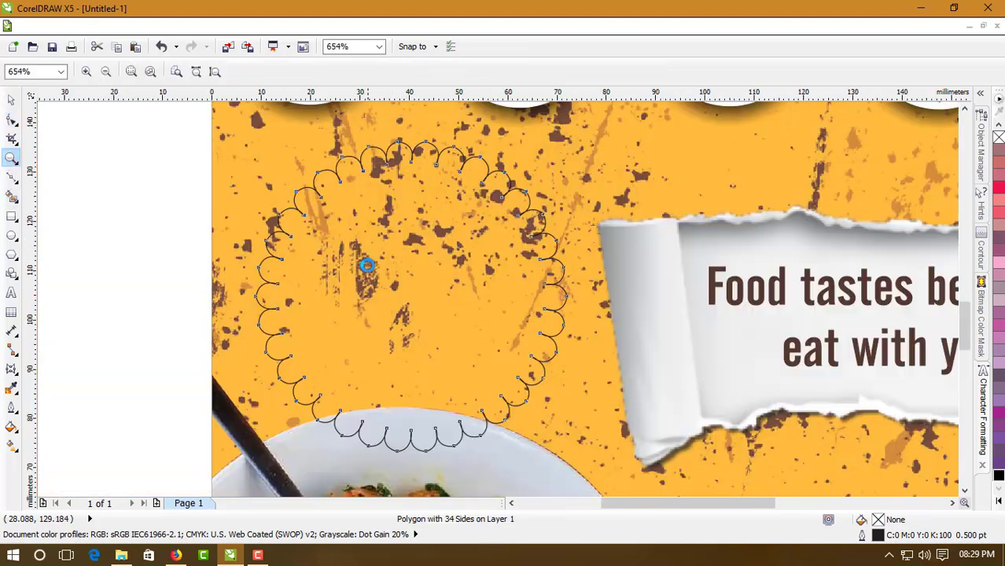
{"action": "left_click", "coordinate": [11, 100]}
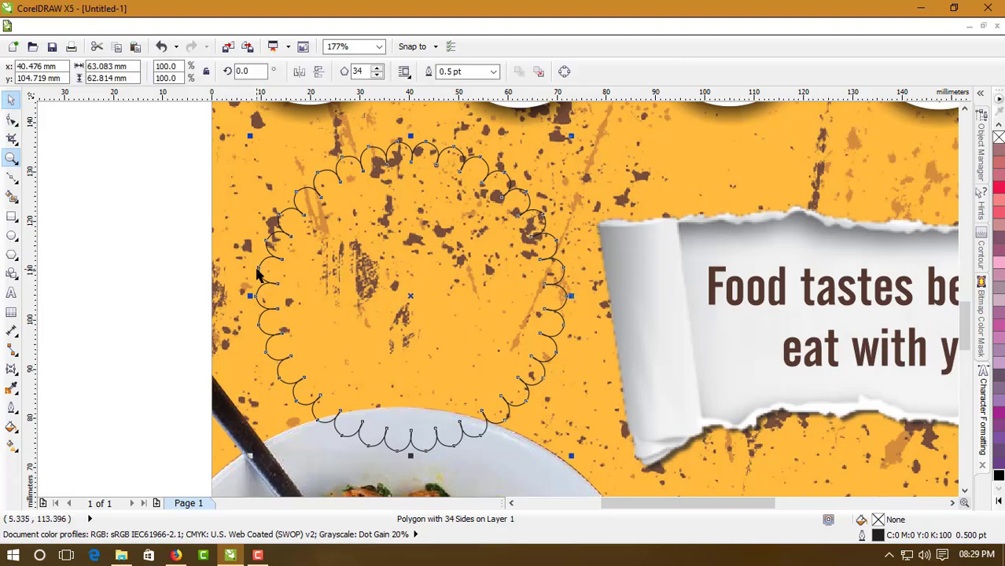
{"action": "left_click", "coordinate": [12, 388]}
{"action": "left_click", "coordinate": [566, 116]}
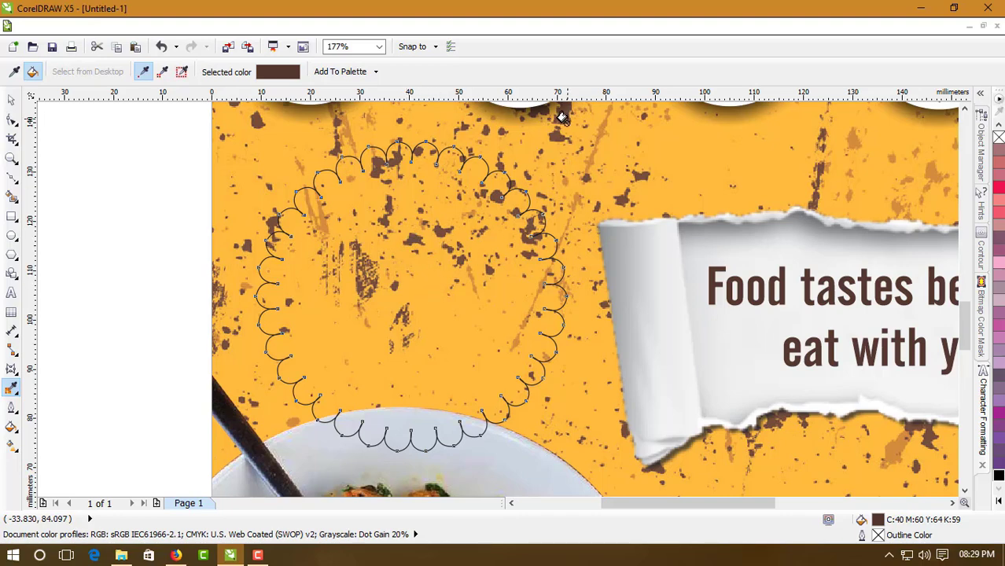
{"action": "left_click", "coordinate": [389, 288]}
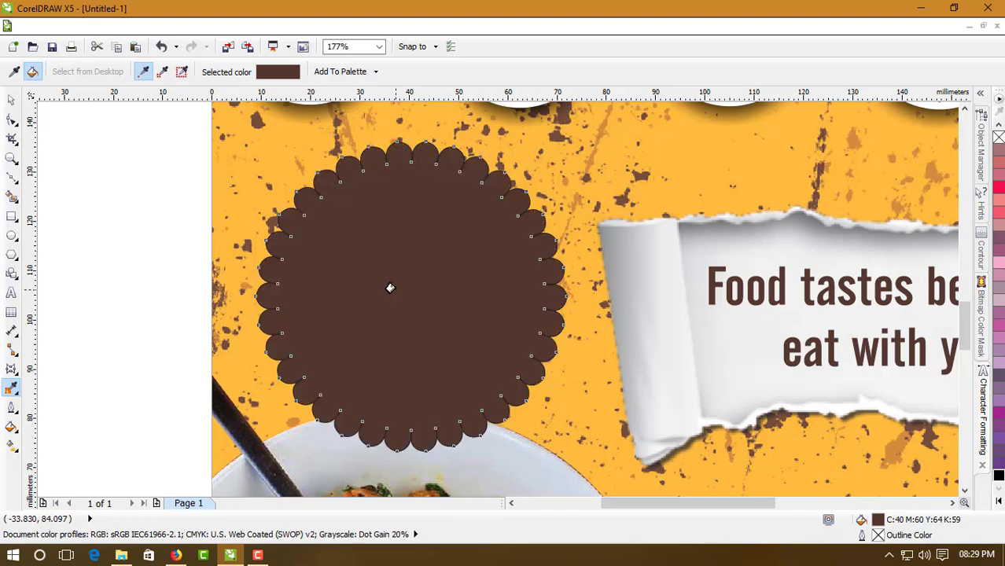
{"action": "left_click", "coordinate": [11, 99]}
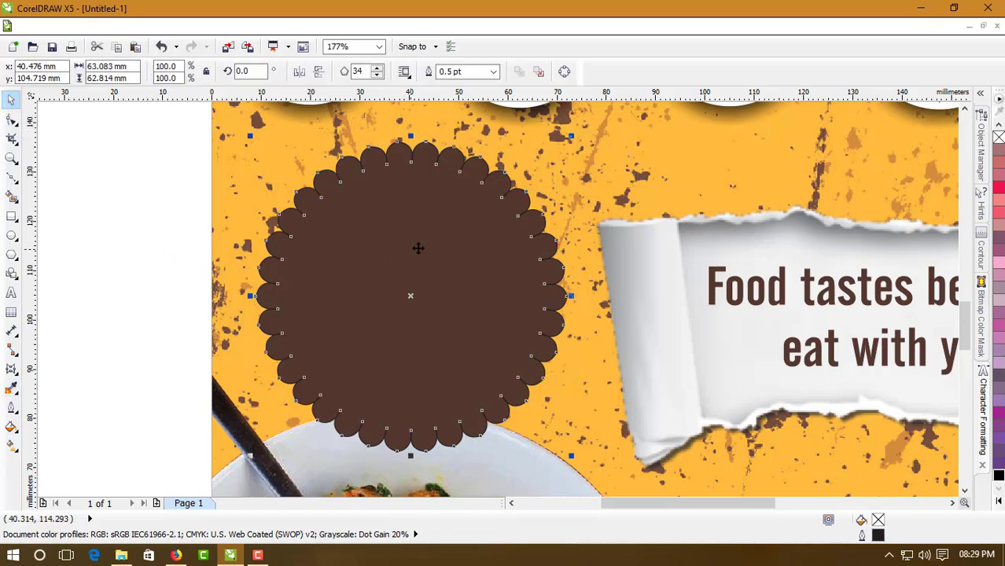
Remove the outline from the scalloped brown badge
{"action": "left_click", "coordinate": [494, 72]}
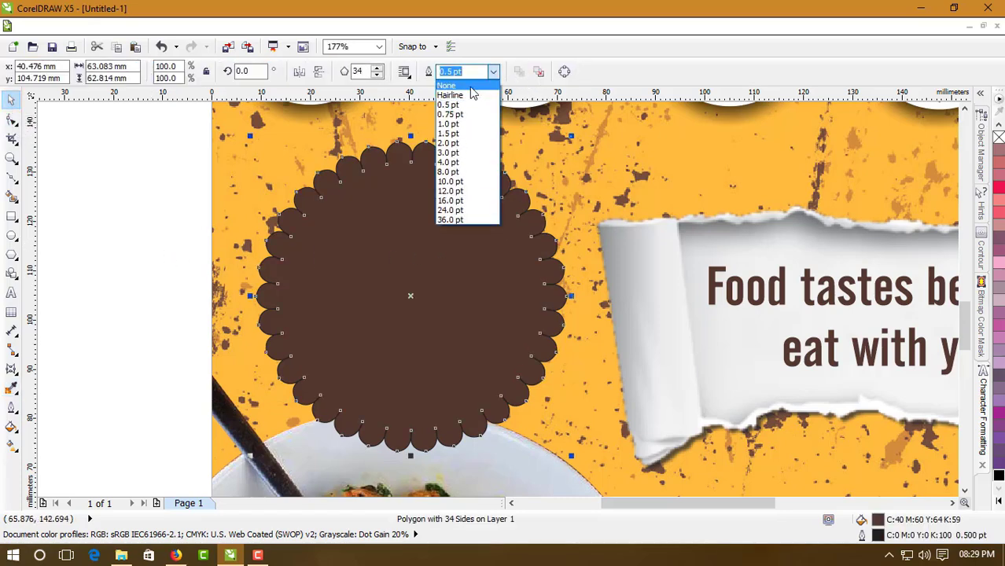
{"action": "left_click", "coordinate": [447, 85]}
{"action": "left_click", "coordinate": [437, 246]}
{"action": "left_click", "coordinate": [124, 216]}
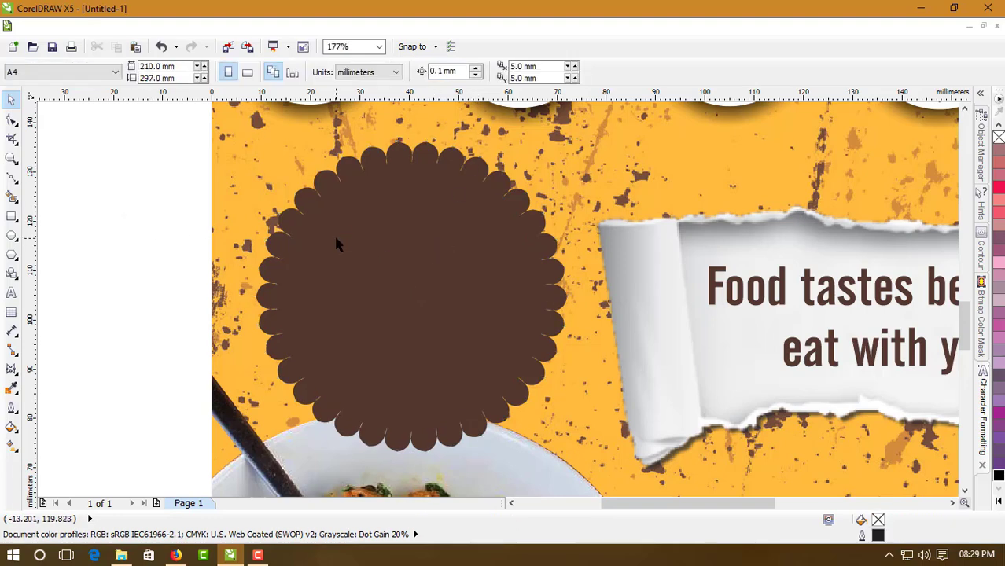
Draw a circle about 54 mm across over the scalloped badge and centre it on the badge both ways
{"action": "left_click", "coordinate": [12, 236]}
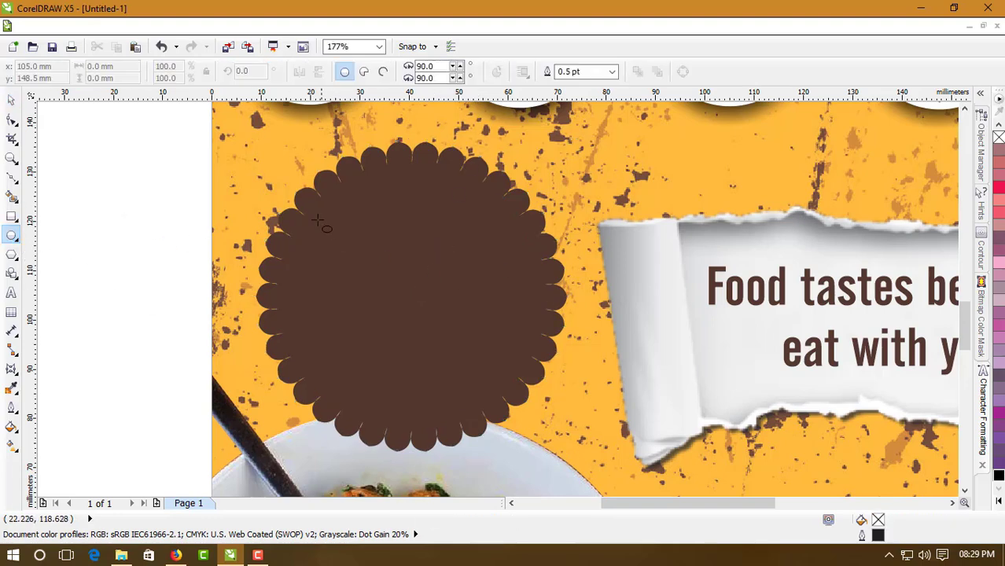
{"action": "left_click_drag", "start_coordinate": [289, 175], "coordinate": [556, 438]}
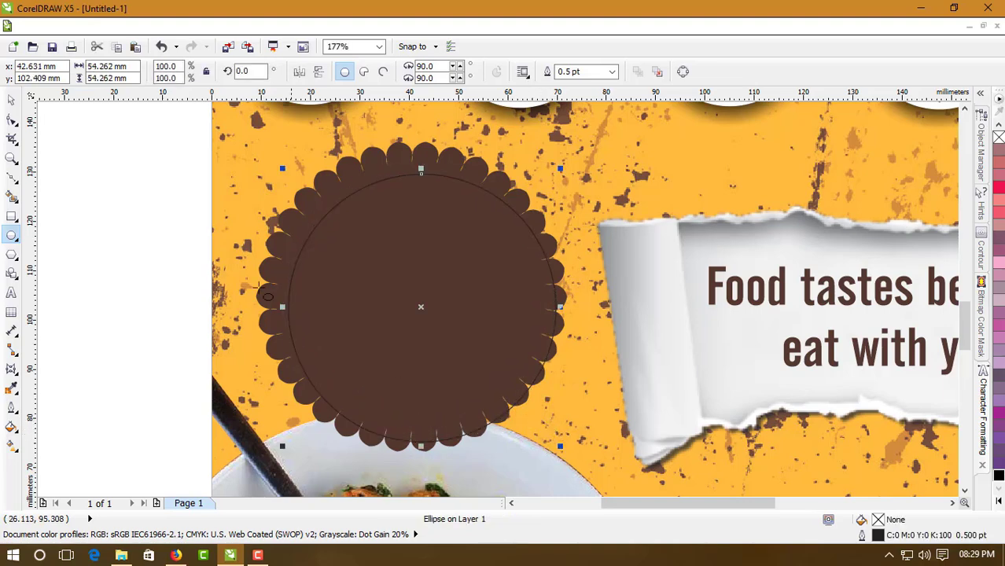
{"action": "left_click", "coordinate": [11, 100]}
{"action": "left_click", "coordinate": [370, 159], "text": "shift"}
{"action": "key", "text": "c"}
{"action": "key", "text": "e"}
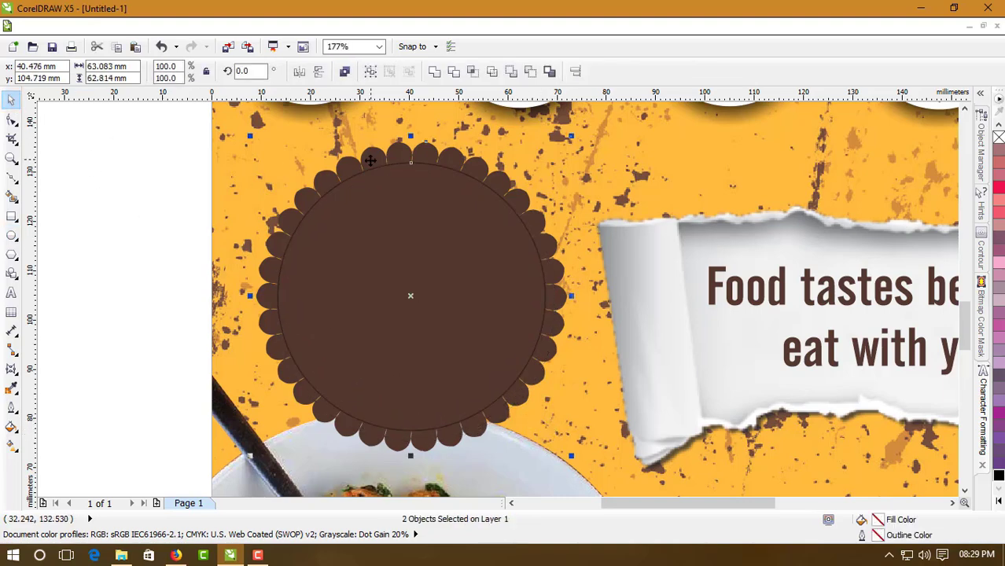
Enlarge the circle from its centre to about 56.5 mm across and give it an orange fill and outline
{"action": "left_click", "coordinate": [314, 234]}
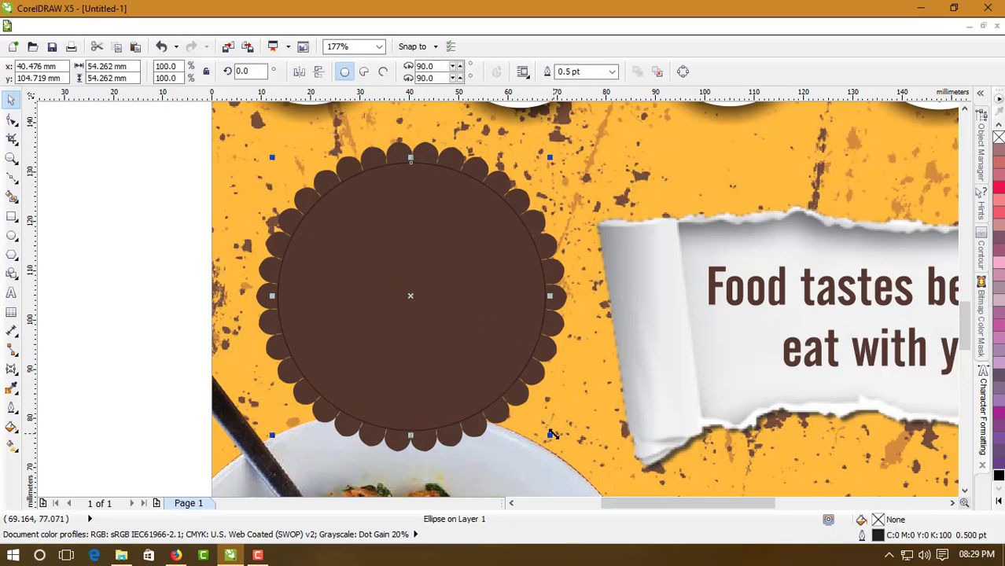
{"action": "left_click_drag", "start_coordinate": [553, 436], "coordinate": [558, 444]}
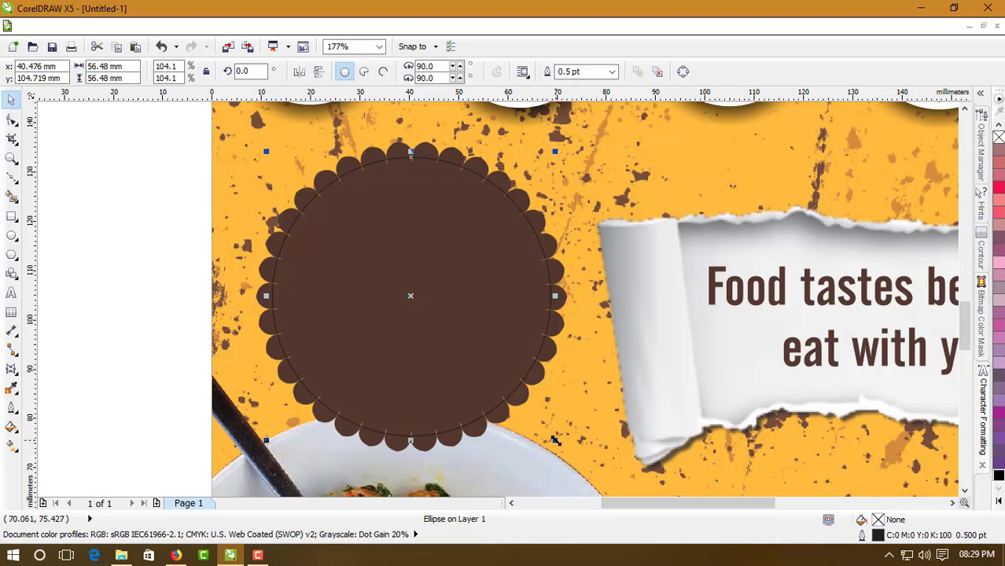
{"action": "left_click", "coordinate": [999, 501]}
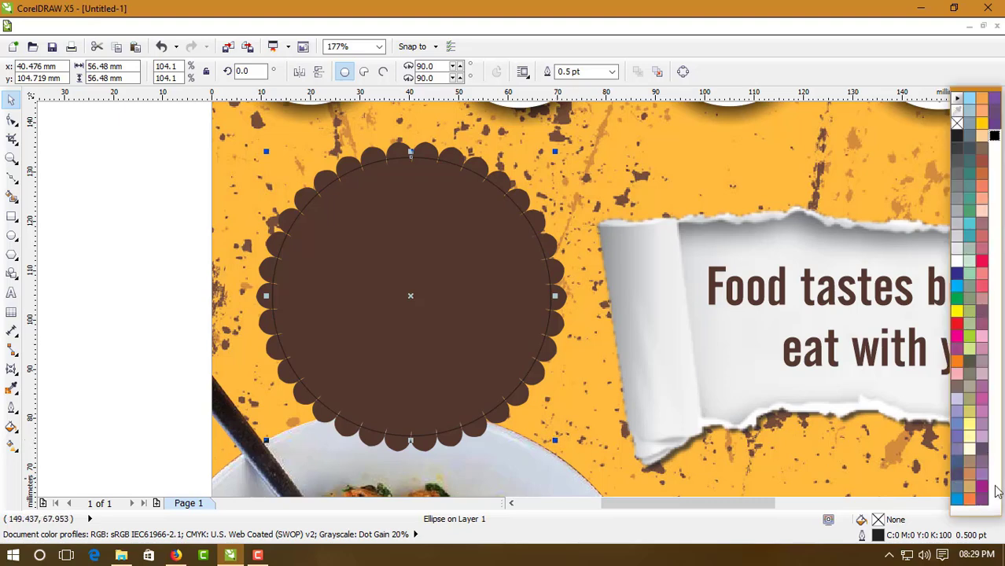
{"action": "left_click", "coordinate": [957, 362]}
{"action": "right_click", "coordinate": [958, 365]}
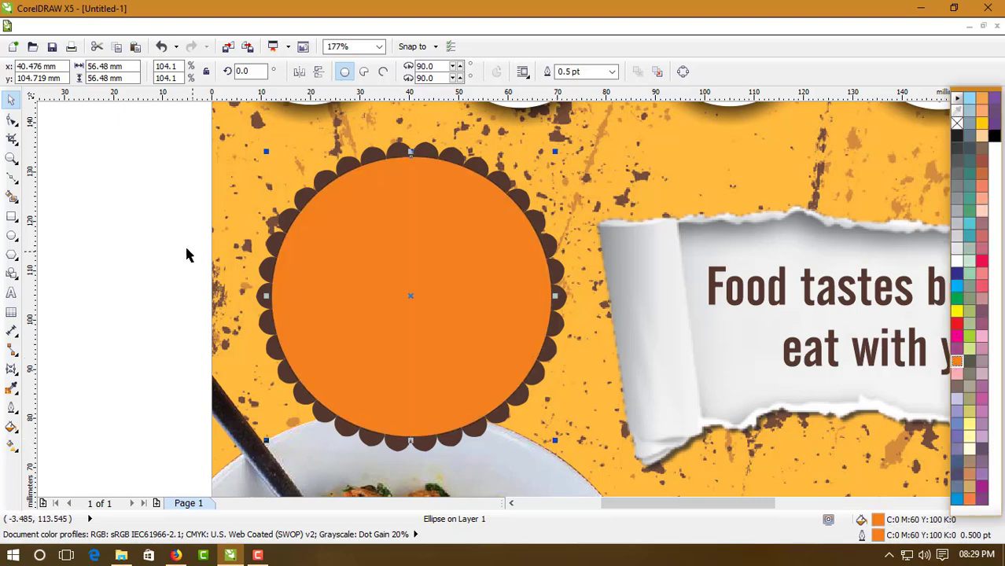
{"action": "left_click", "coordinate": [187, 254]}
Deepen the circle's orange fill by setting its magenta value to 70
{"action": "left_click", "coordinate": [375, 293]}
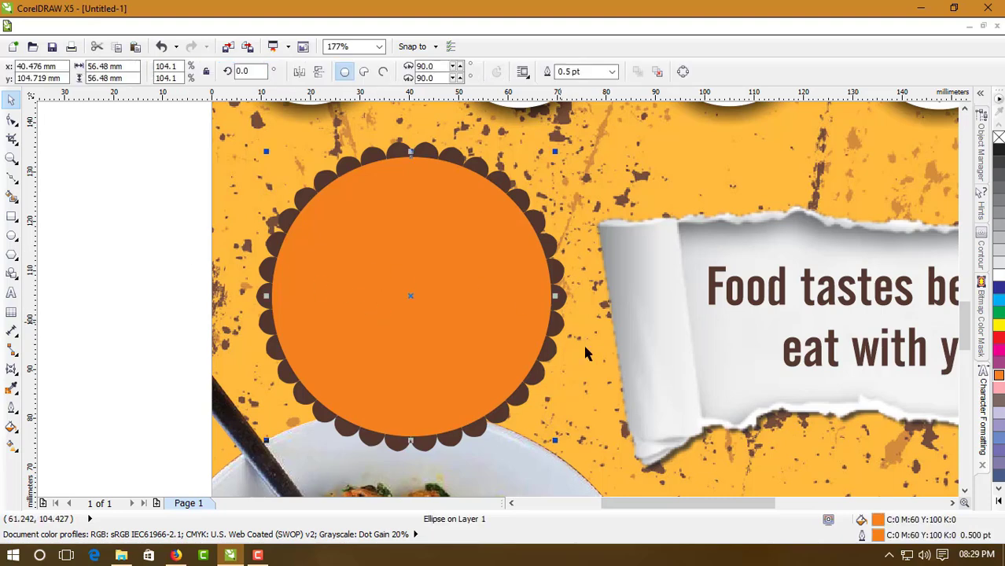
{"action": "double_click", "coordinate": [874, 523]}
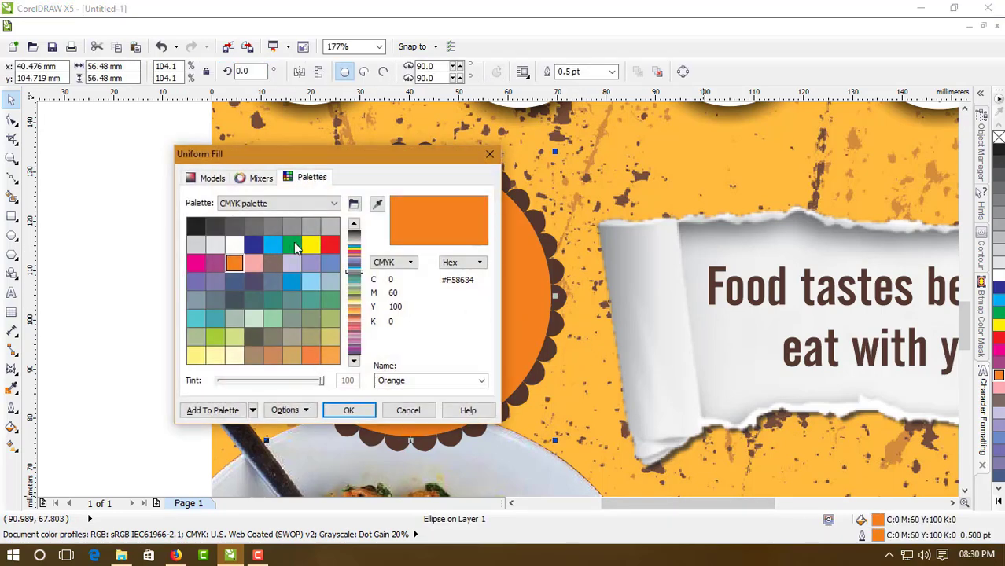
{"action": "left_click", "coordinate": [212, 178]}
{"action": "double_click", "coordinate": [401, 304]}
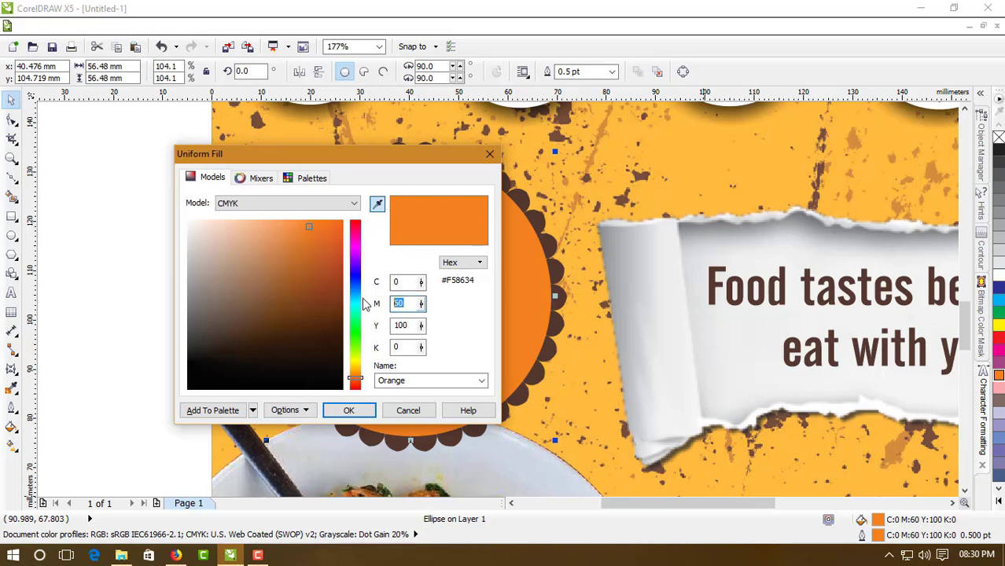
{"action": "type", "text": "70"}
{"action": "key", "text": "Return"}
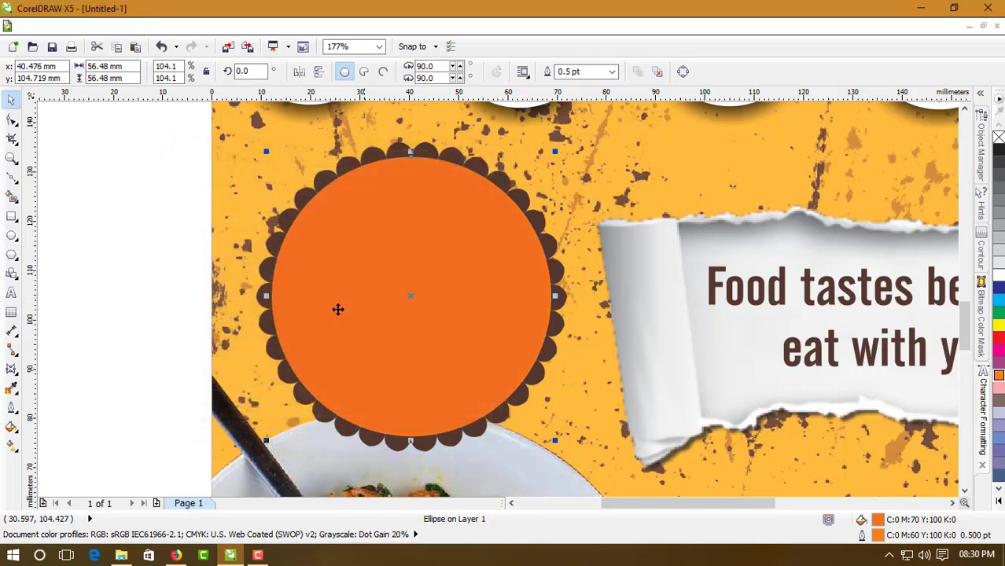
{"action": "left_click", "coordinate": [153, 239]}
Place a copy of the torn-paper slogan text over the orange circle
{"action": "left_click", "coordinate": [11, 157]}
{"action": "right_click", "coordinate": [355, 271]}
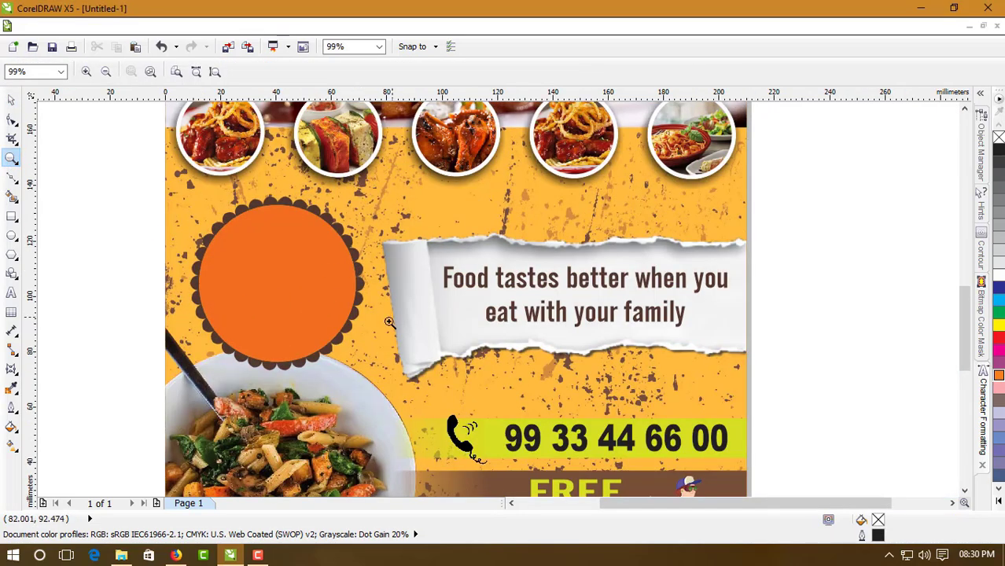
{"action": "right_click", "coordinate": [388, 323]}
{"action": "left_click_drag", "start_coordinate": [308, 298], "coordinate": [657, 437]}
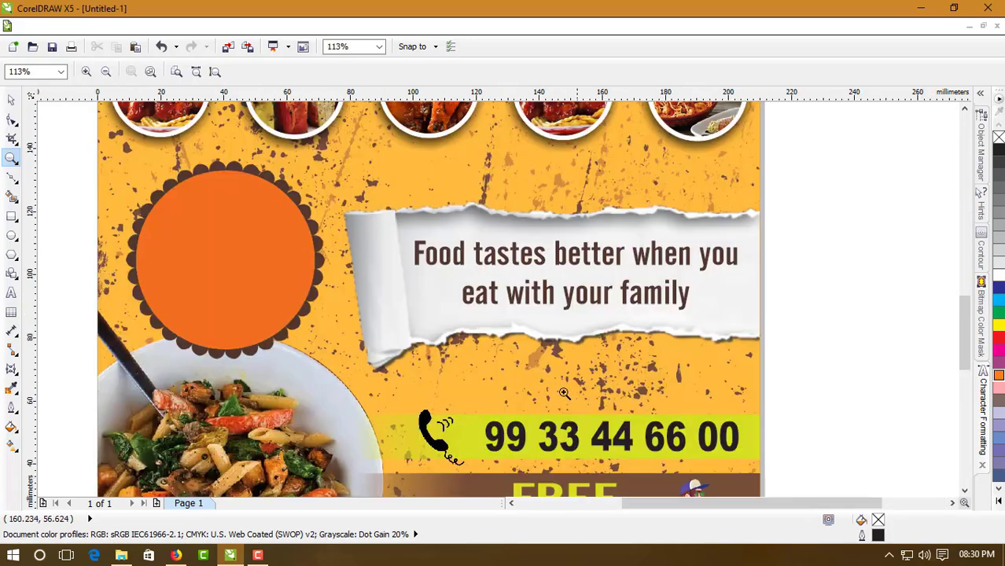
{"action": "left_click", "coordinate": [11, 100]}
{"action": "left_click", "coordinate": [447, 260]}
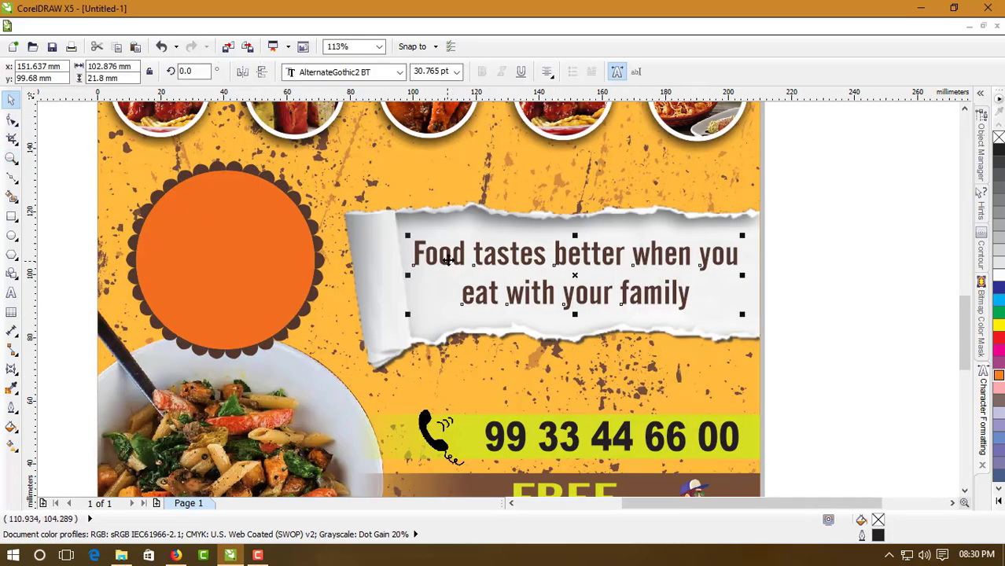
{"action": "left_click_drag", "start_coordinate": [447, 259], "coordinate": [126, 226]}
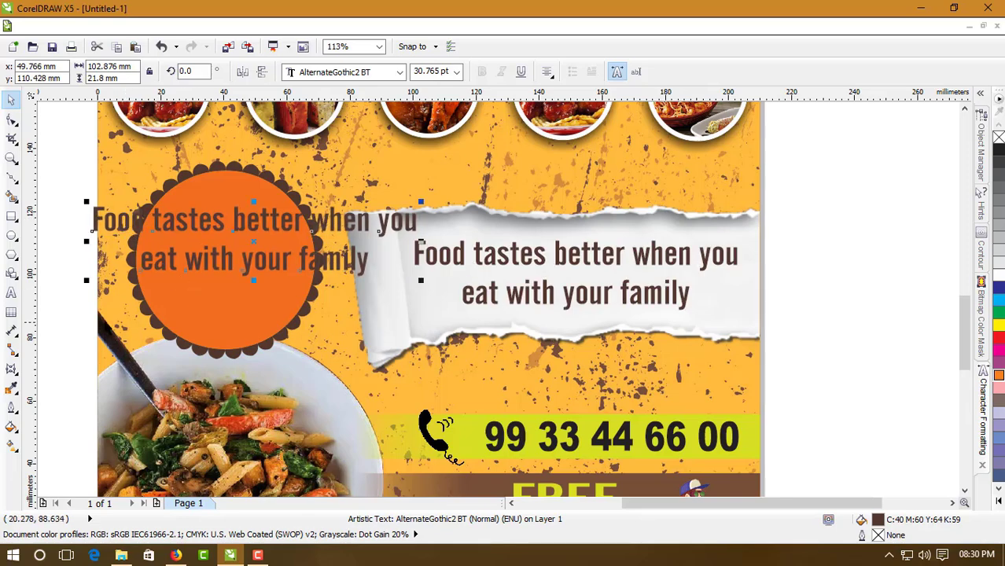
Replace the copied slogan's wording with "@" on the first line and "499" on the second
{"action": "left_click", "coordinate": [11, 293]}
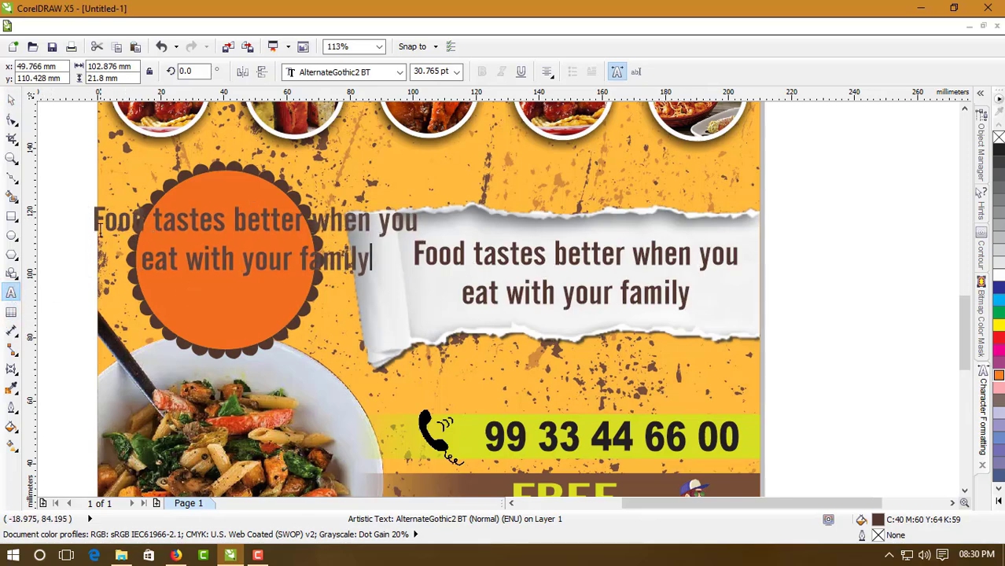
{"action": "left_click_drag", "start_coordinate": [92, 219], "coordinate": [341, 327]}
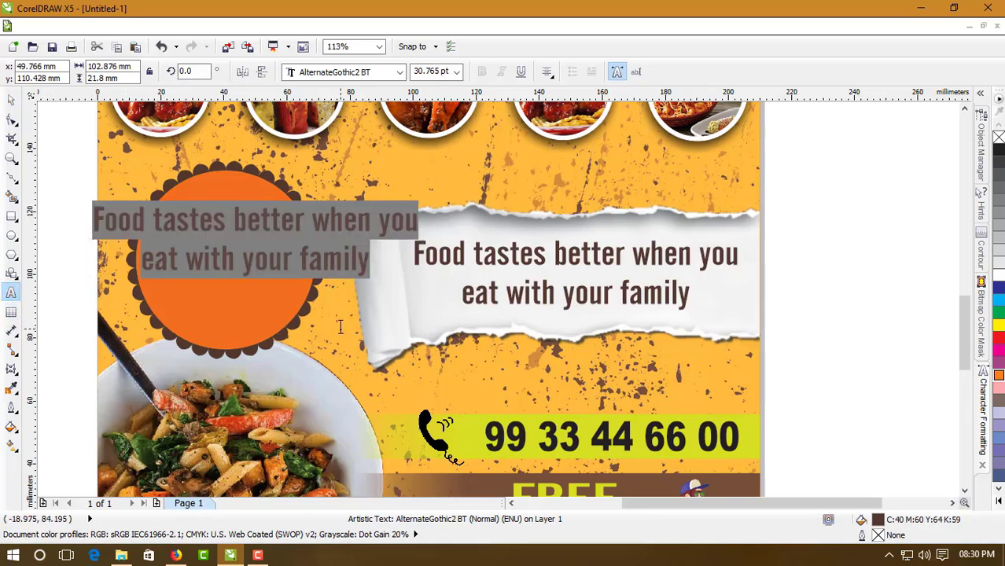
{"action": "type", "text": "@"}
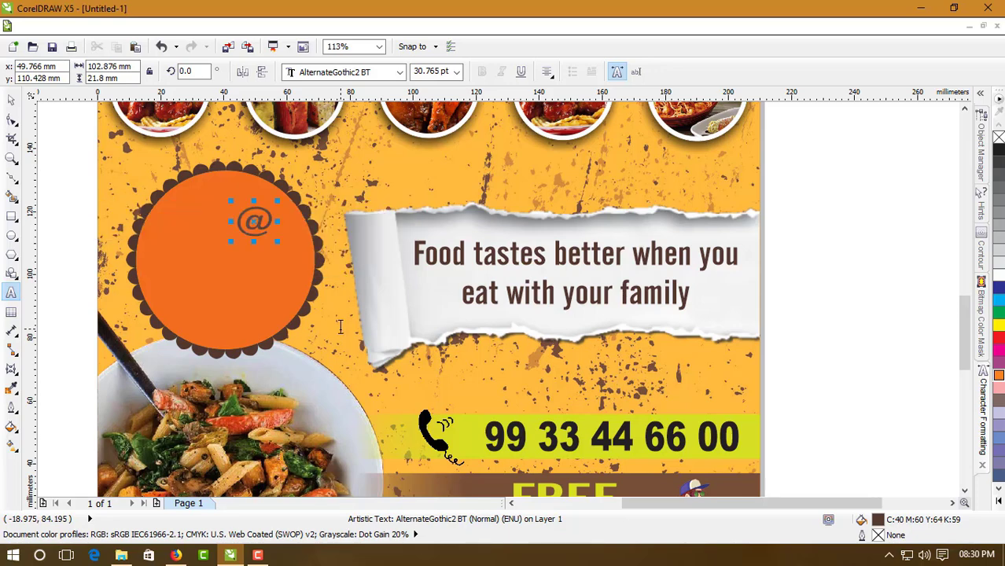
{"action": "key", "text": "Return"}
{"action": "type", "text": "499"}
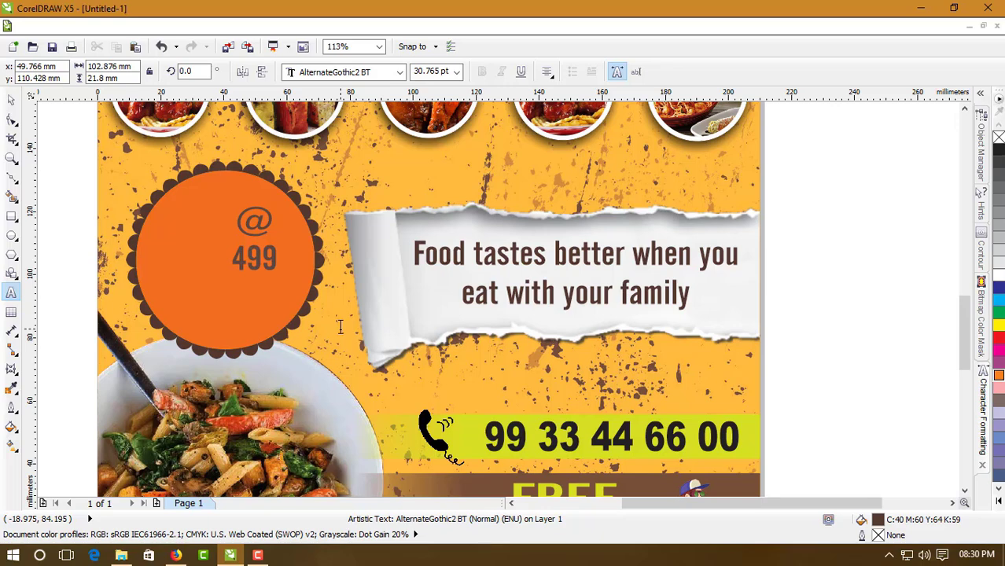
Extend the price line to read "Rs. 499/-" and add "only" on a third line
{"action": "key", "text": "Home"}
{"action": "type", "text": "Re"}
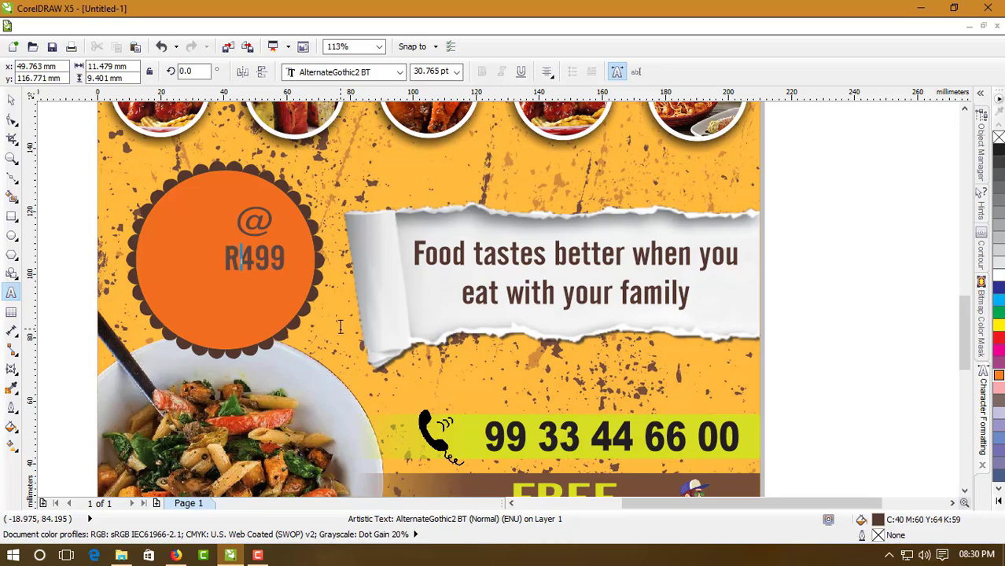
{"action": "key", "text": "BackSpace"}
{"action": "type", "text": "s"}
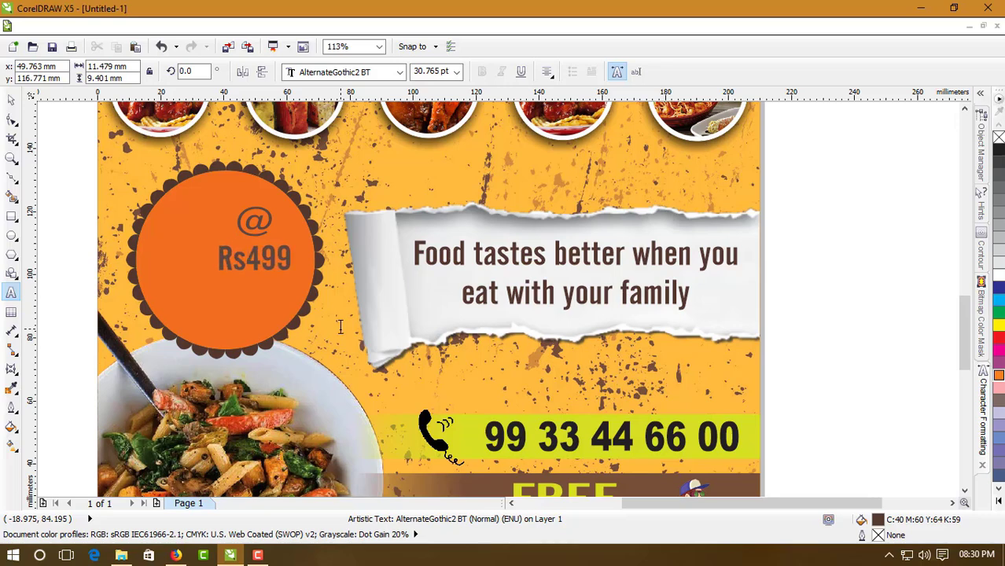
{"action": "type", "text": "."}
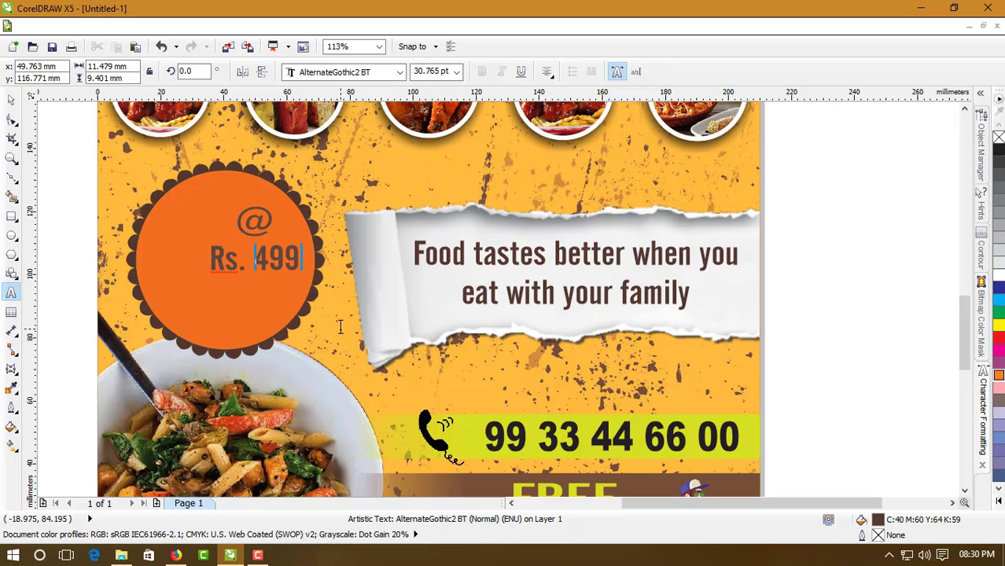
{"action": "key", "text": "End"}
{"action": "type", "text": "/- "}
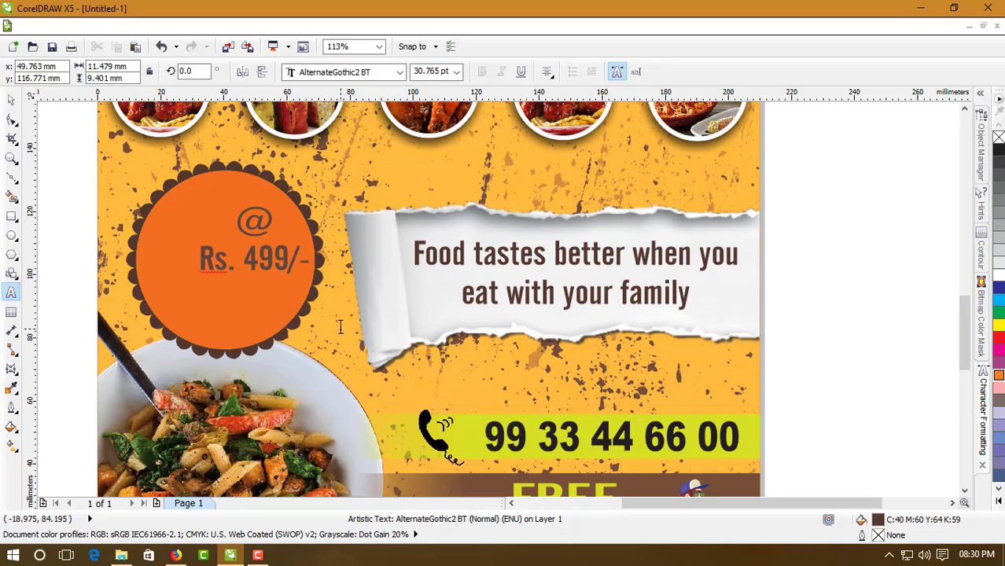
{"action": "type", "text": "only"}
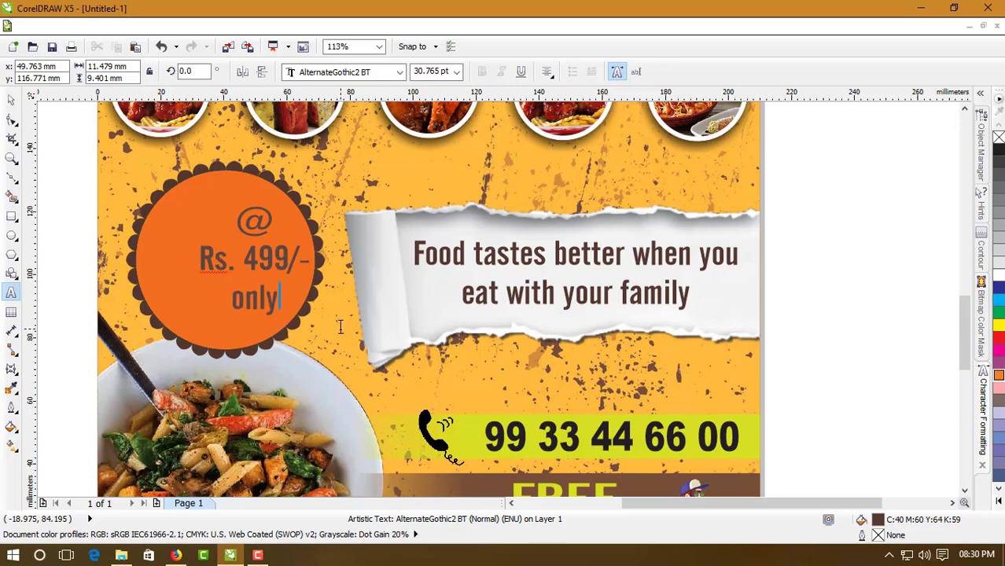
Centre the price text on the orange circle
{"action": "key", "text": "ctrl+space"}
{"action": "left_click", "coordinate": [217, 213], "text": "shift"}
{"action": "key", "text": "c"}
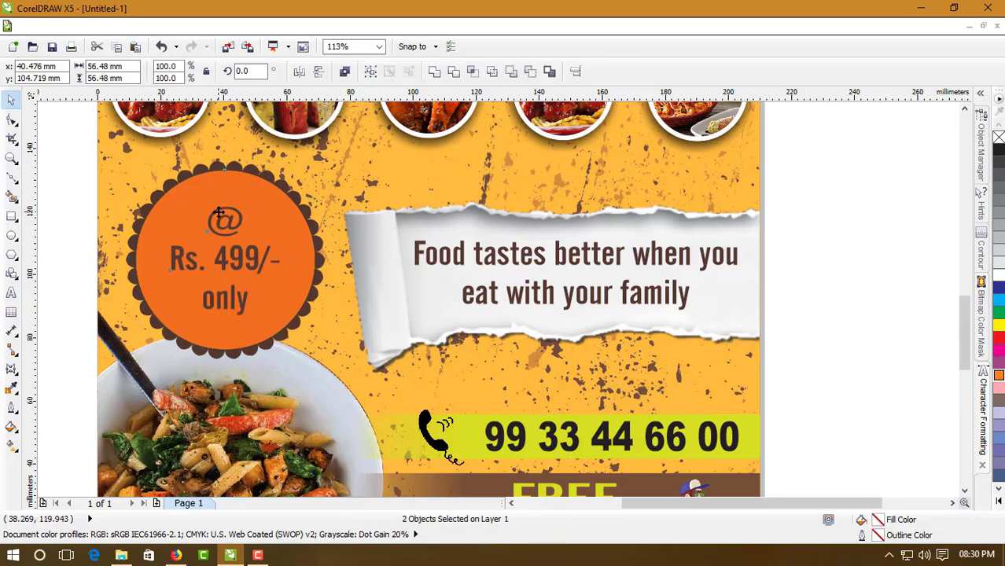
{"action": "left_click", "coordinate": [77, 230]}
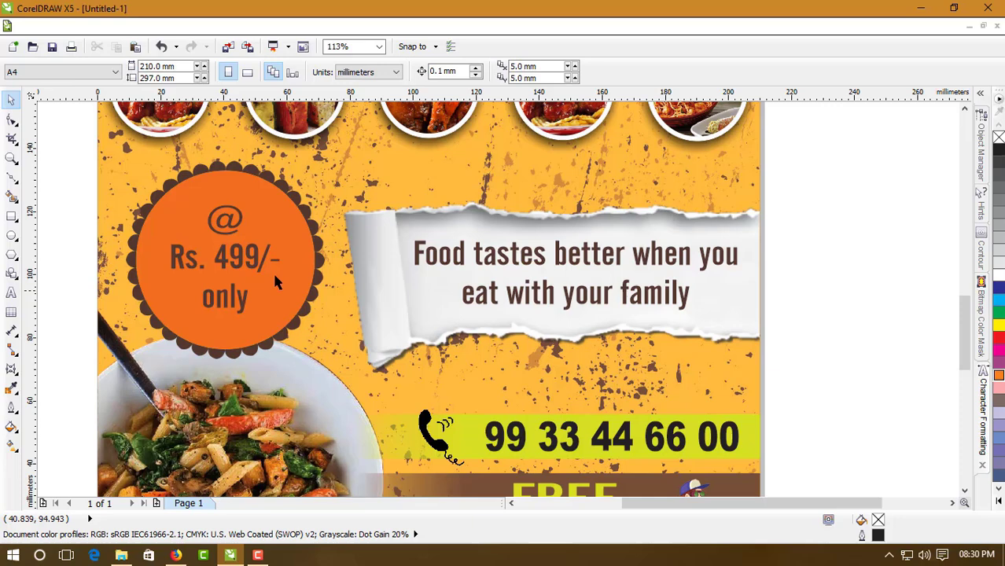
Add a drop shadow with zero offset to the scalloped brown badge
{"action": "left_click", "coordinate": [306, 217]}
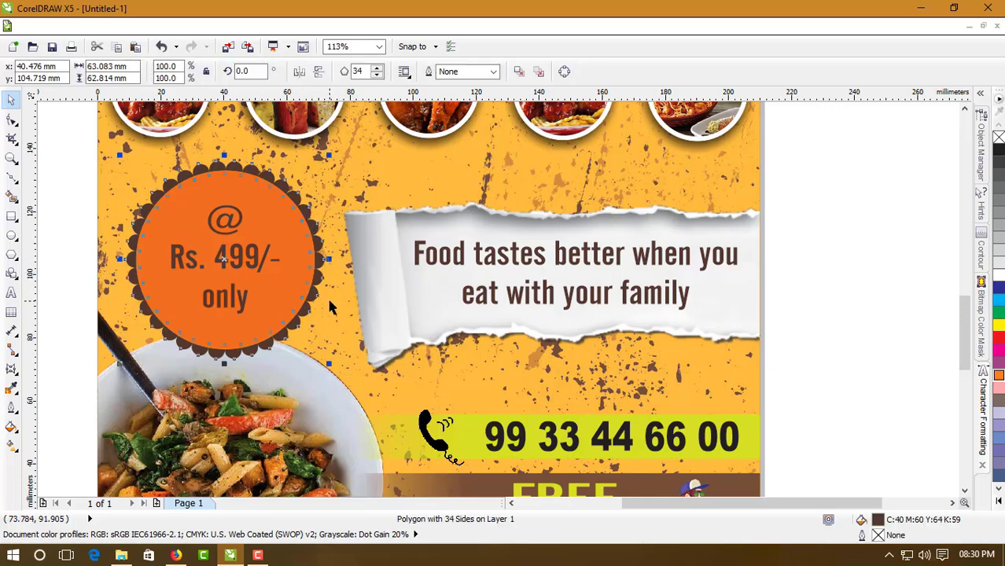
{"action": "left_click", "coordinate": [11, 368]}
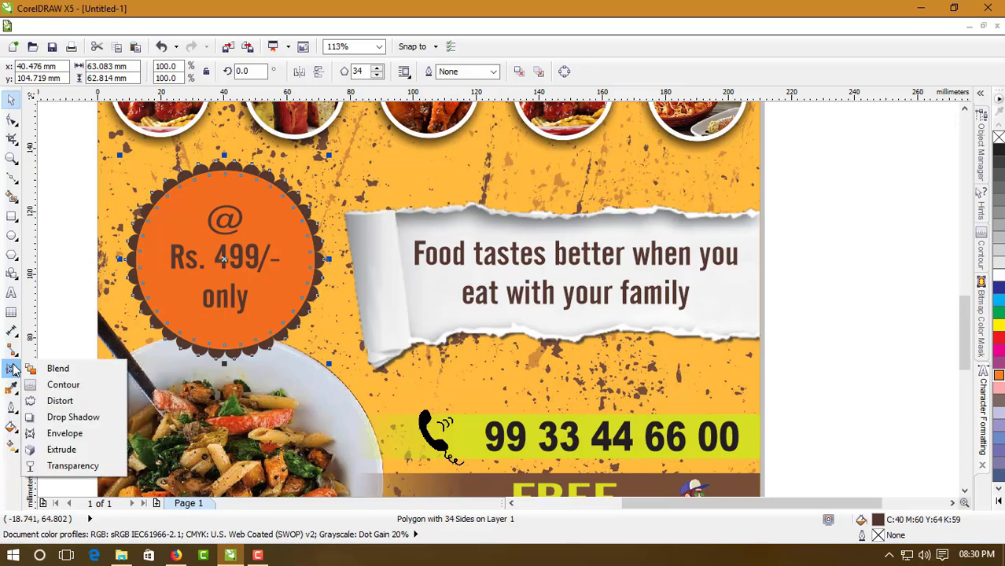
{"action": "left_click", "coordinate": [67, 418]}
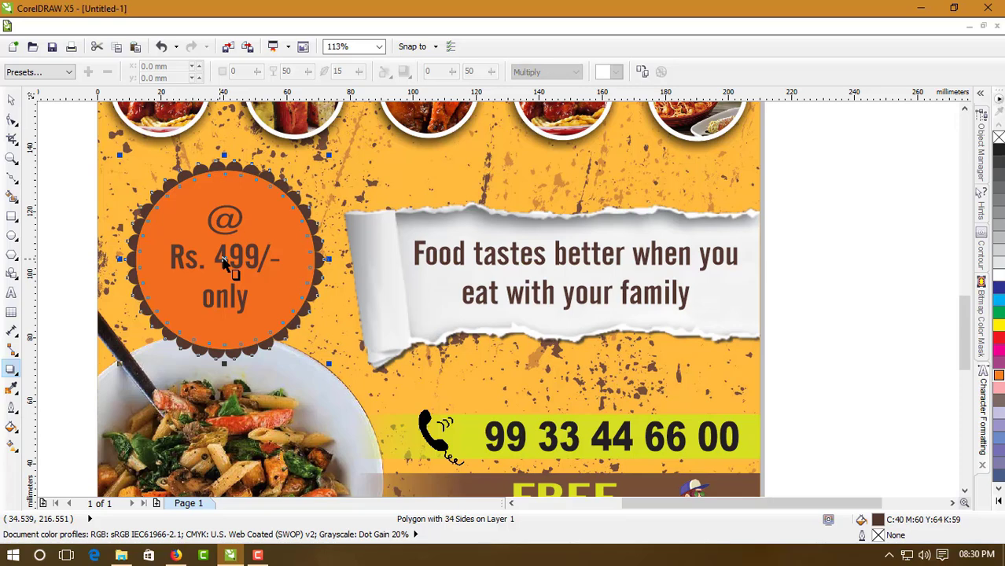
{"action": "mouse_move", "coordinate": [224, 263]}
{"action": "left_mouse_down"}
{"action": "mouse_move", "coordinate": [240, 267]}
{"action": "mouse_move", "coordinate": [367, 199]}
{"action": "mouse_move", "coordinate": [240, 265]}
{"action": "mouse_move", "coordinate": [224, 259]}
{"action": "left_mouse_up"}
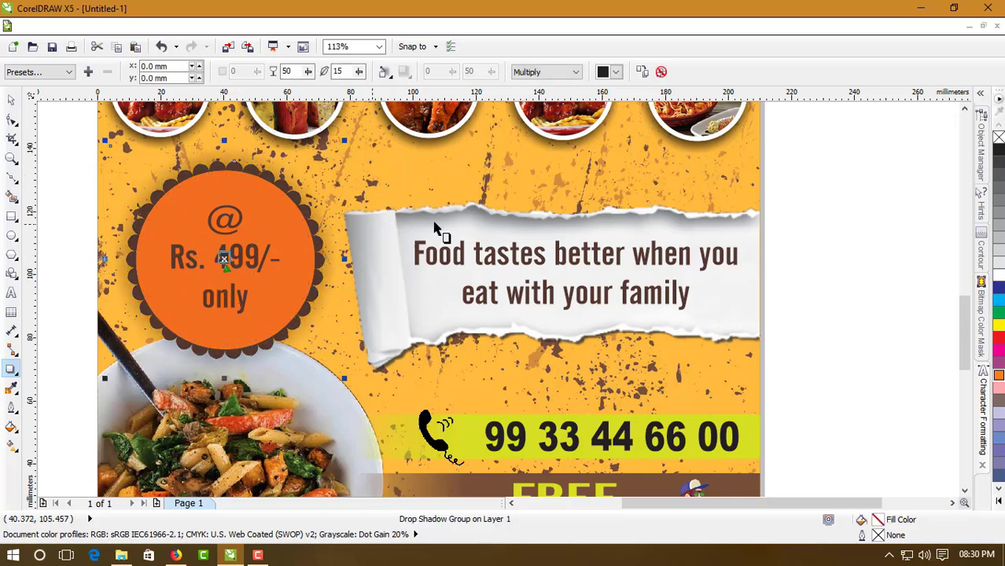
Turn the badge's shadow into a white glow with Normal blending and an opacity of 93
{"action": "left_click", "coordinate": [541, 74]}
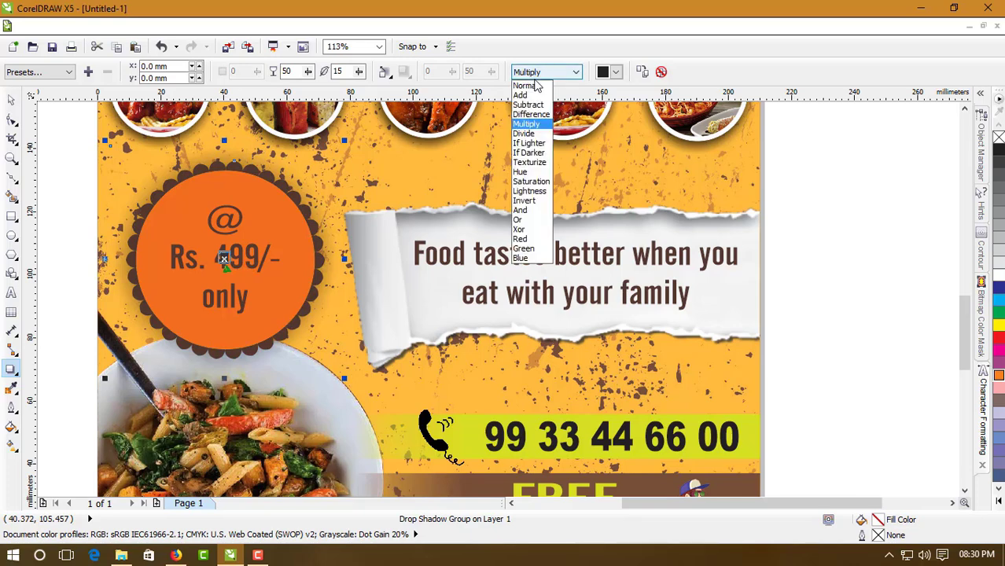
{"action": "left_click", "coordinate": [529, 85]}
{"action": "left_click", "coordinate": [615, 72]}
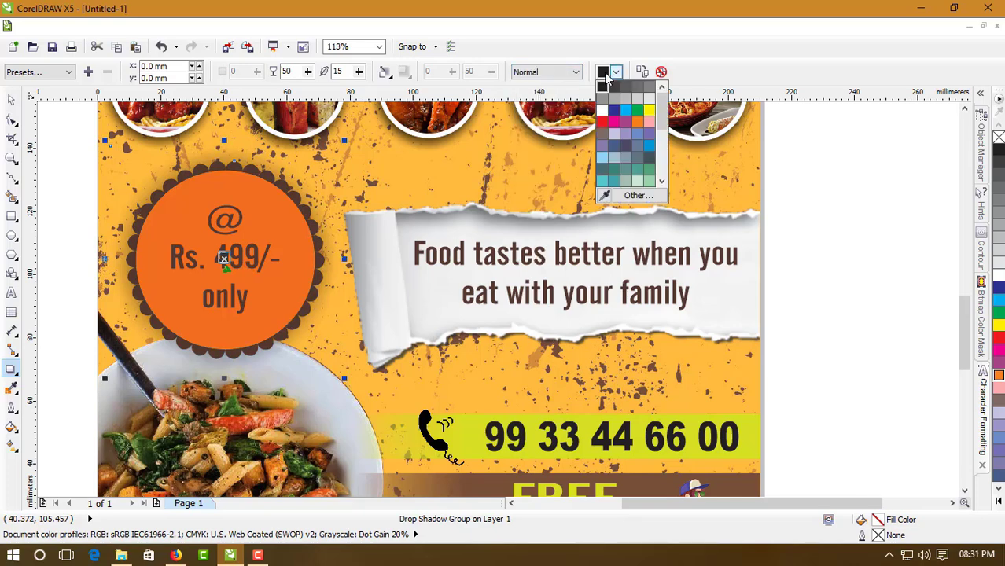
{"action": "left_click", "coordinate": [606, 115]}
{"action": "left_click", "coordinate": [309, 72]}
{"action": "left_click_drag", "start_coordinate": [308, 90], "coordinate": [336, 91]}
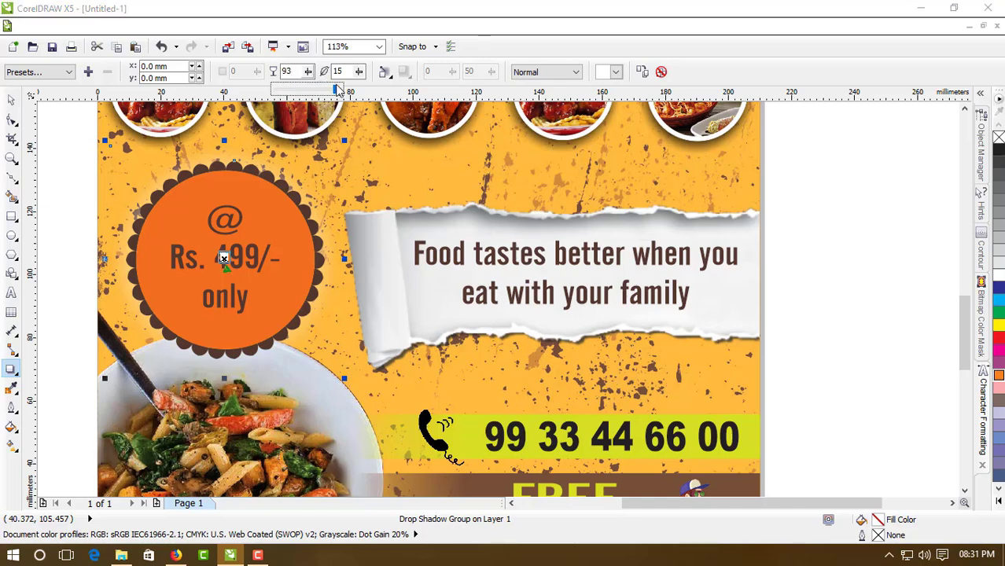
Set the badge glow's feathering direction to Outside and reduce its feathering to 9
{"action": "left_click", "coordinate": [384, 73]}
{"action": "left_click", "coordinate": [395, 173]}
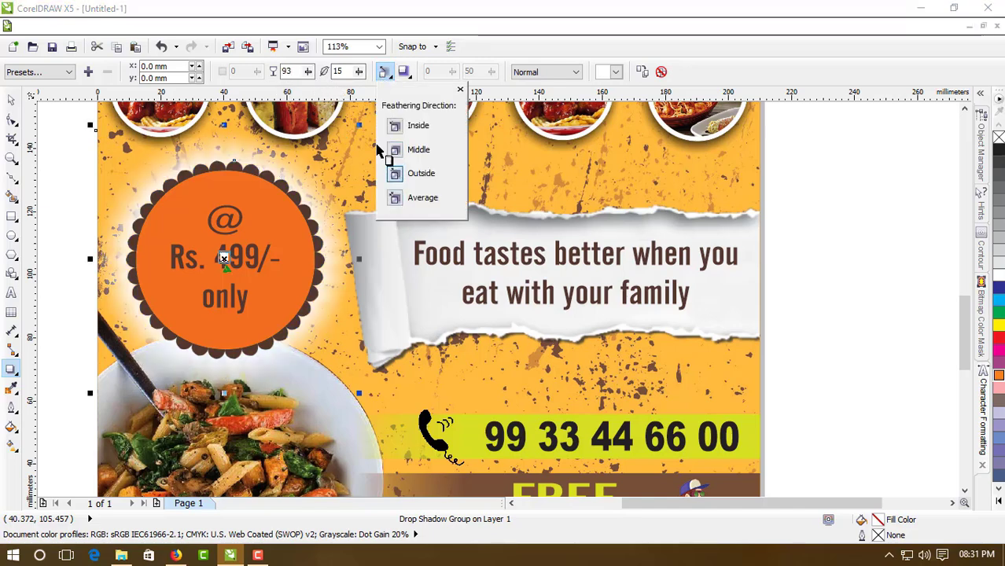
{"action": "left_click", "coordinate": [359, 72]}
{"action": "left_click_drag", "start_coordinate": [359, 73], "coordinate": [359, 75]}
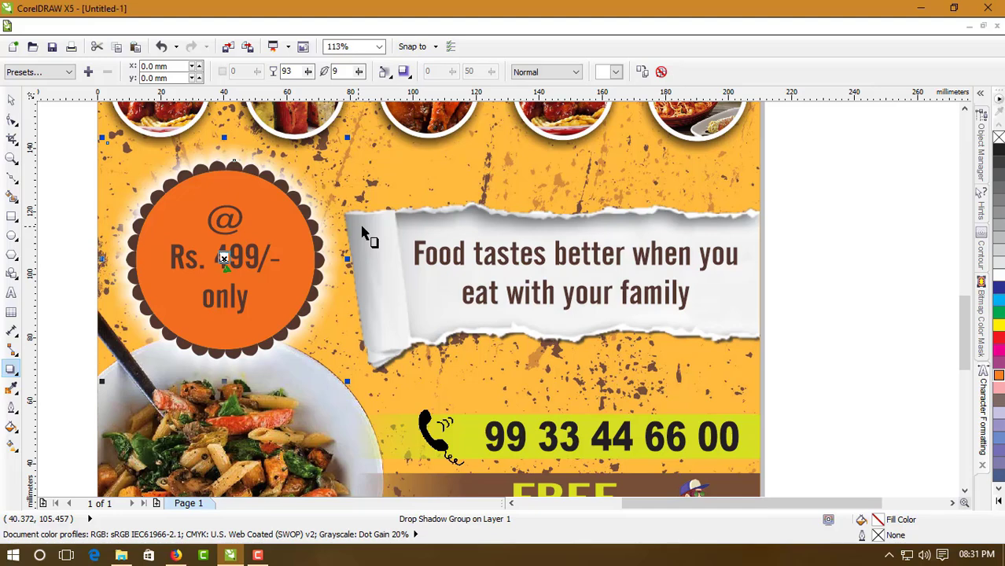
{"action": "key", "text": "space"}
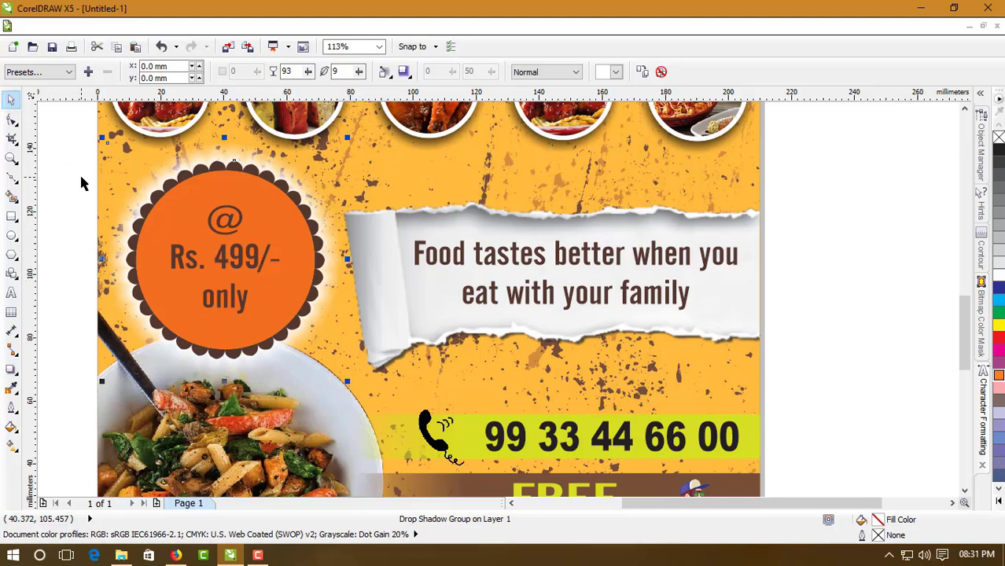
{"action": "left_click", "coordinate": [81, 182]}
Enlarge the price text on the orange circle about its centre to about 36.5 pt, roughly 41 mm wide
{"action": "left_click", "coordinate": [239, 230]}
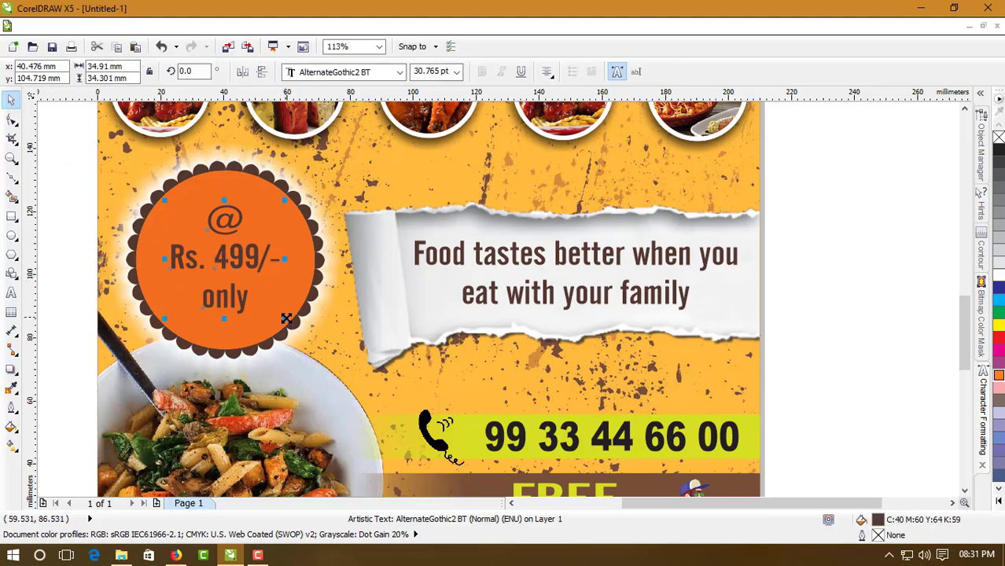
{"action": "left_click_drag", "start_coordinate": [286, 319], "coordinate": [297, 334]}
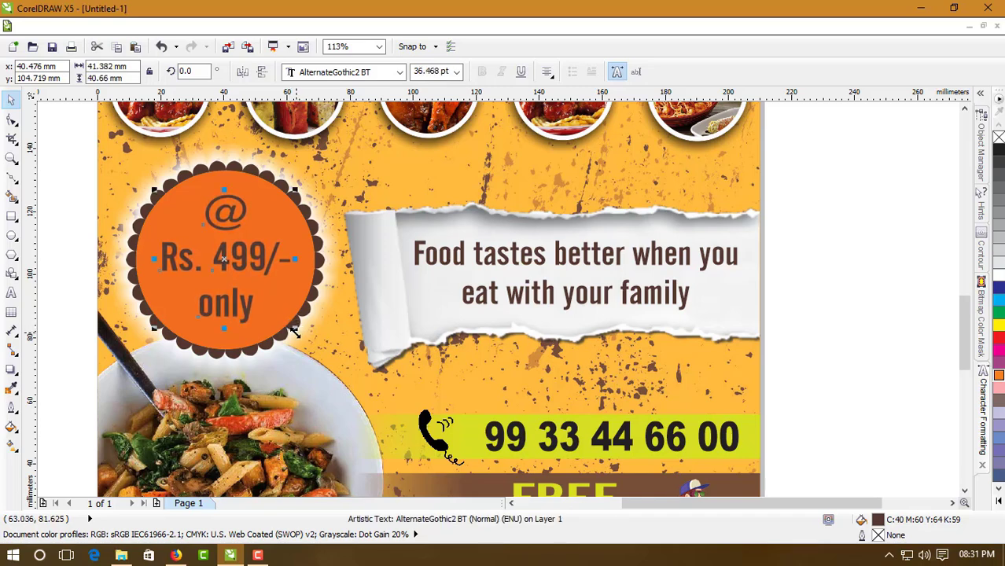
{"action": "left_click", "coordinate": [72, 238]}
{"action": "left_click", "coordinate": [11, 159]}
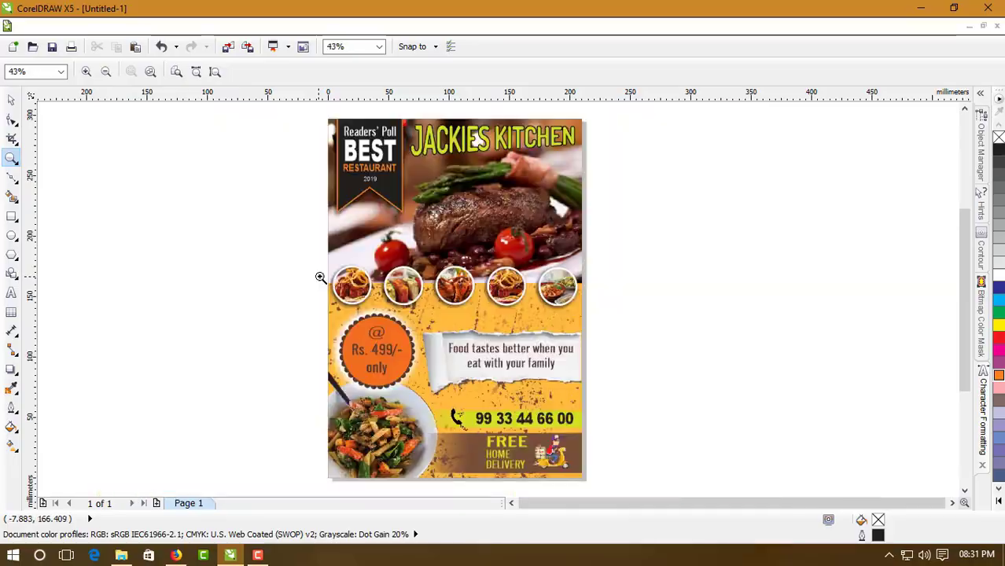